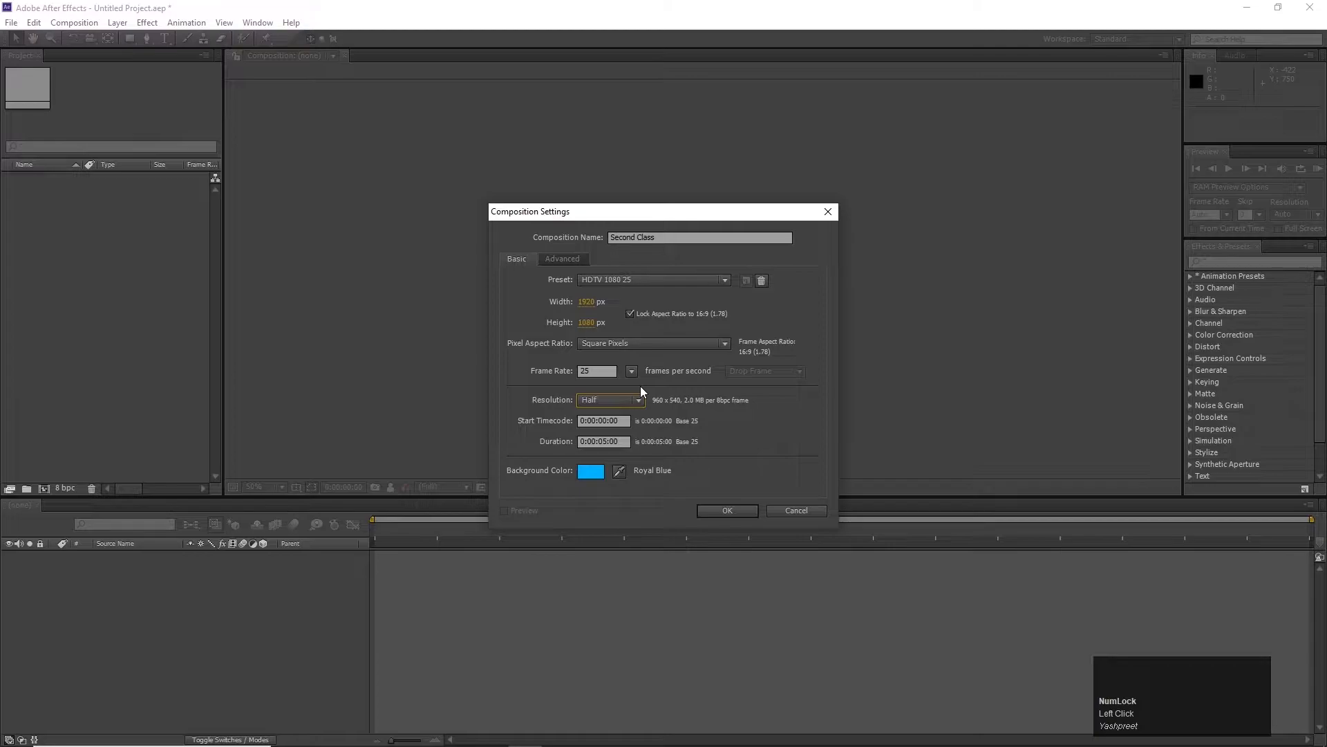
- Set the composition's duration to 0:00:10:00
click(613, 448)
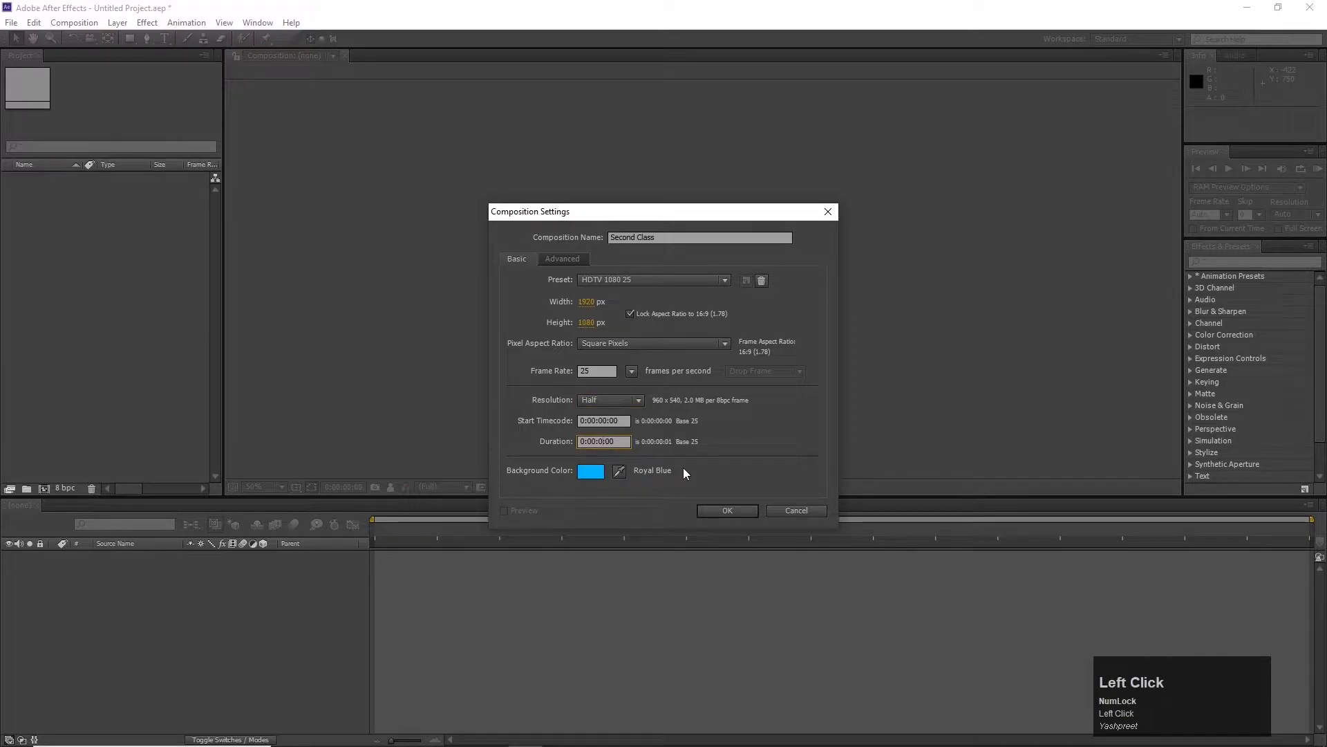
text(10)
click(795, 460)
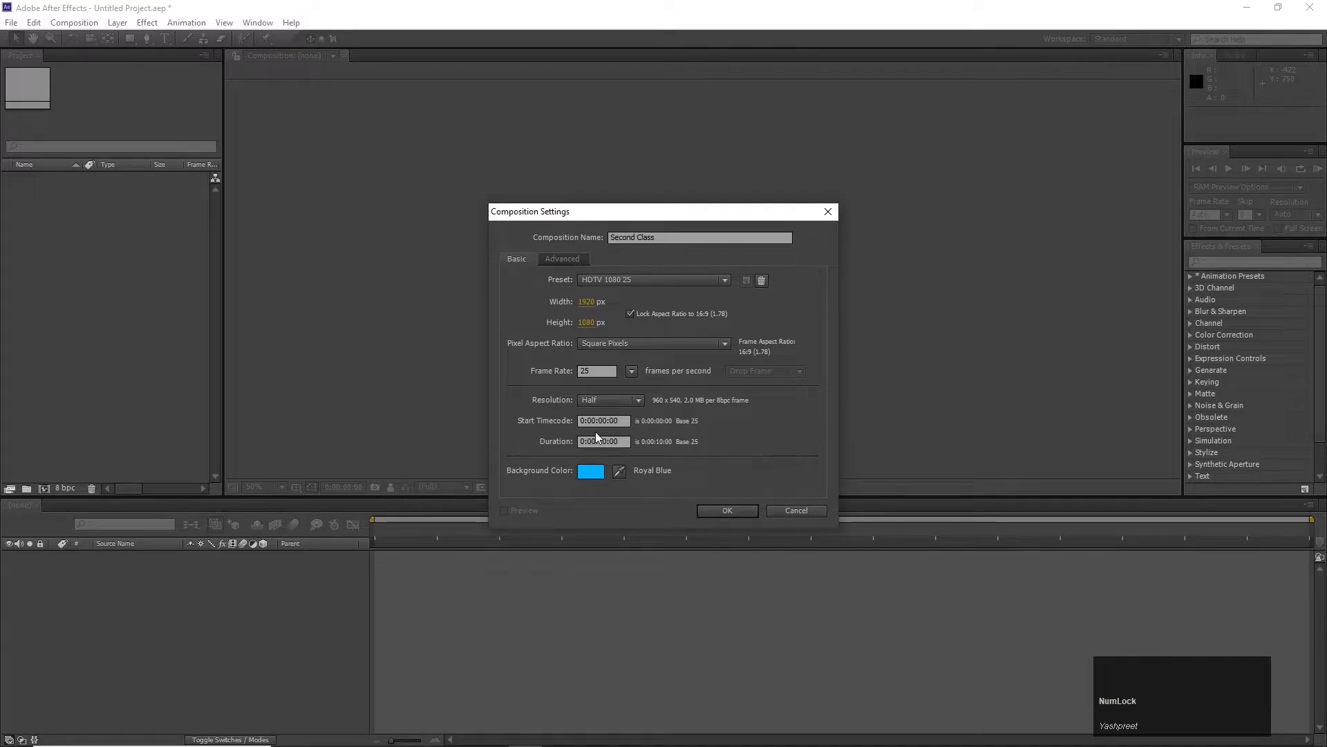
- Change the background color to cyan (00DEFF) and create the Second Class composition
click(594, 473)
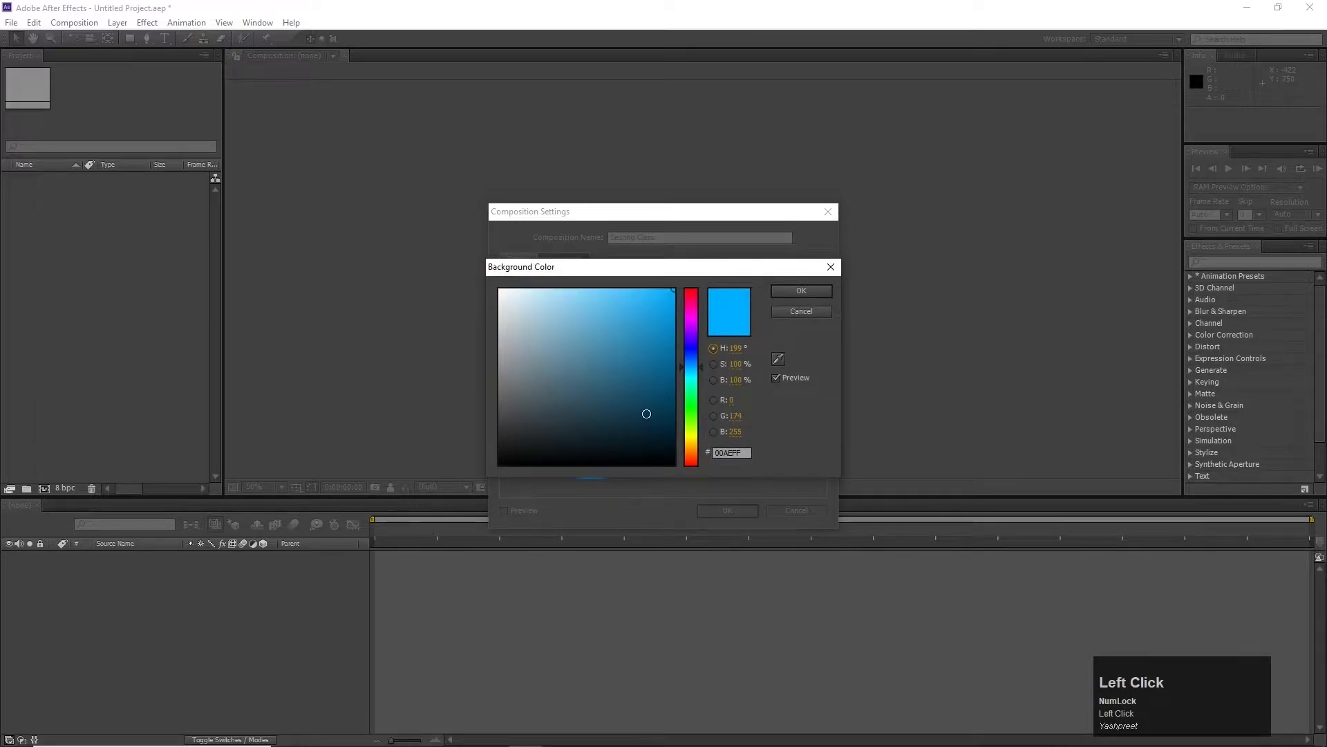
click(695, 379)
drag(694, 379, 694, 372)
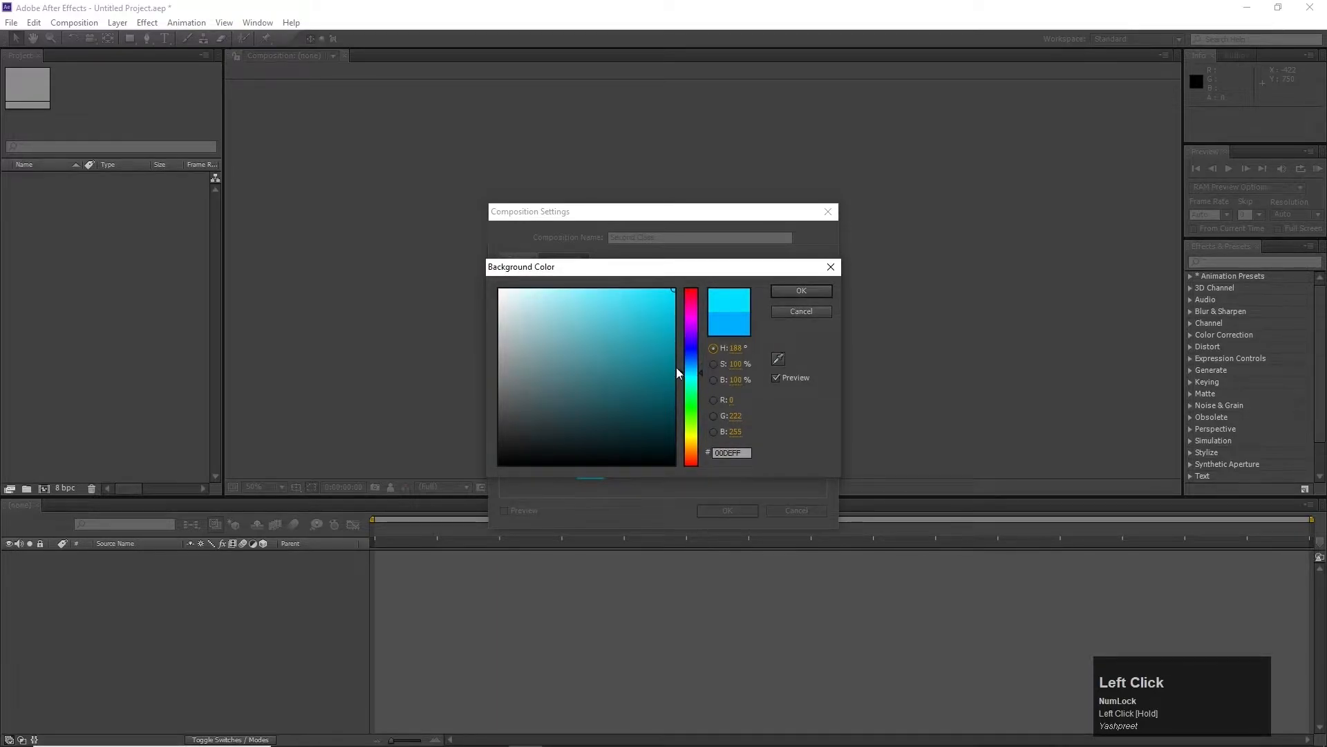
click(802, 291)
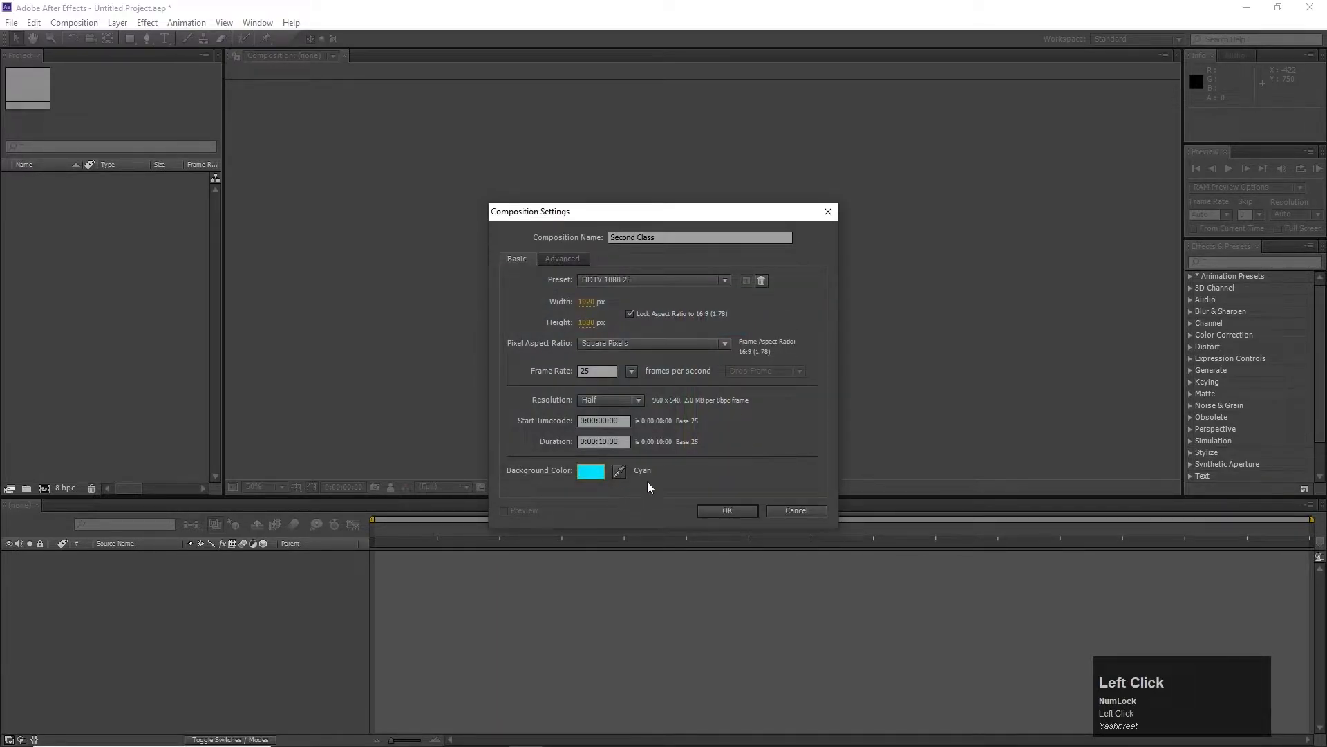
click(712, 510)
scroll(719, 255, up, 2)
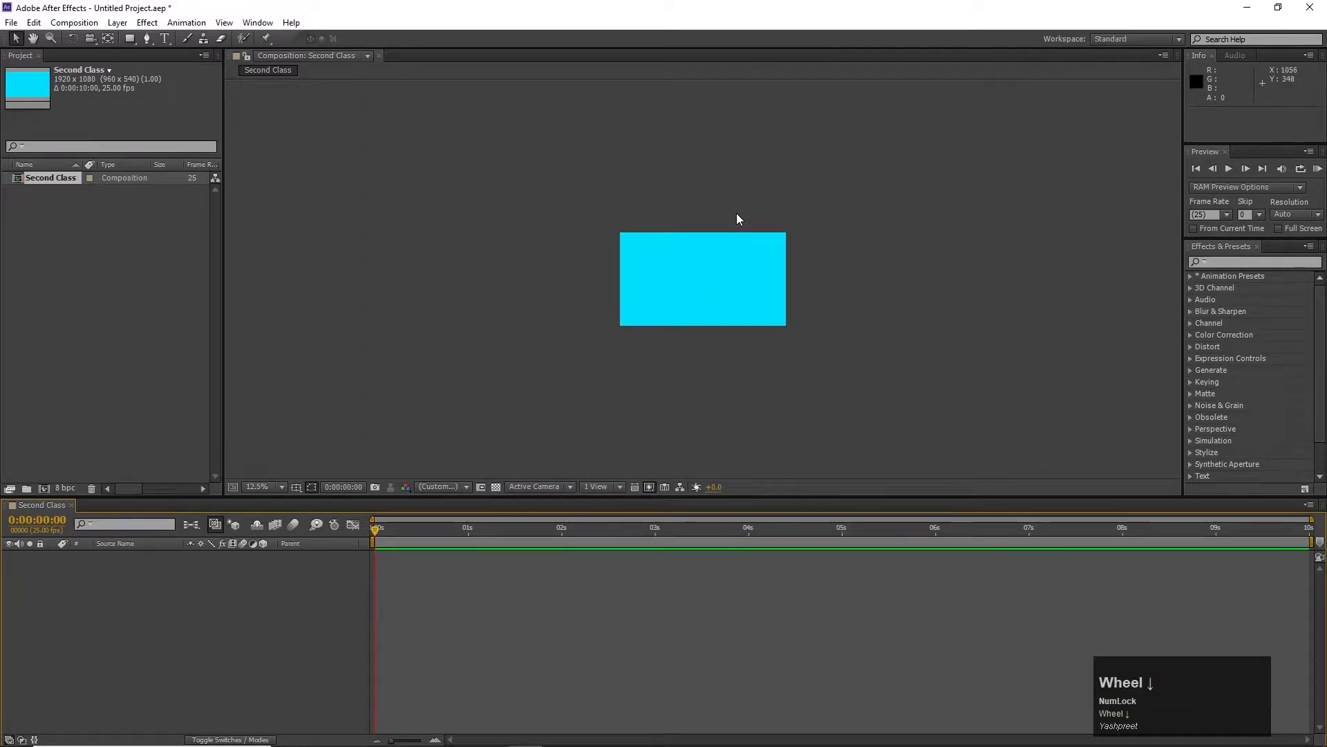
scroll(732, 249, up, 2)
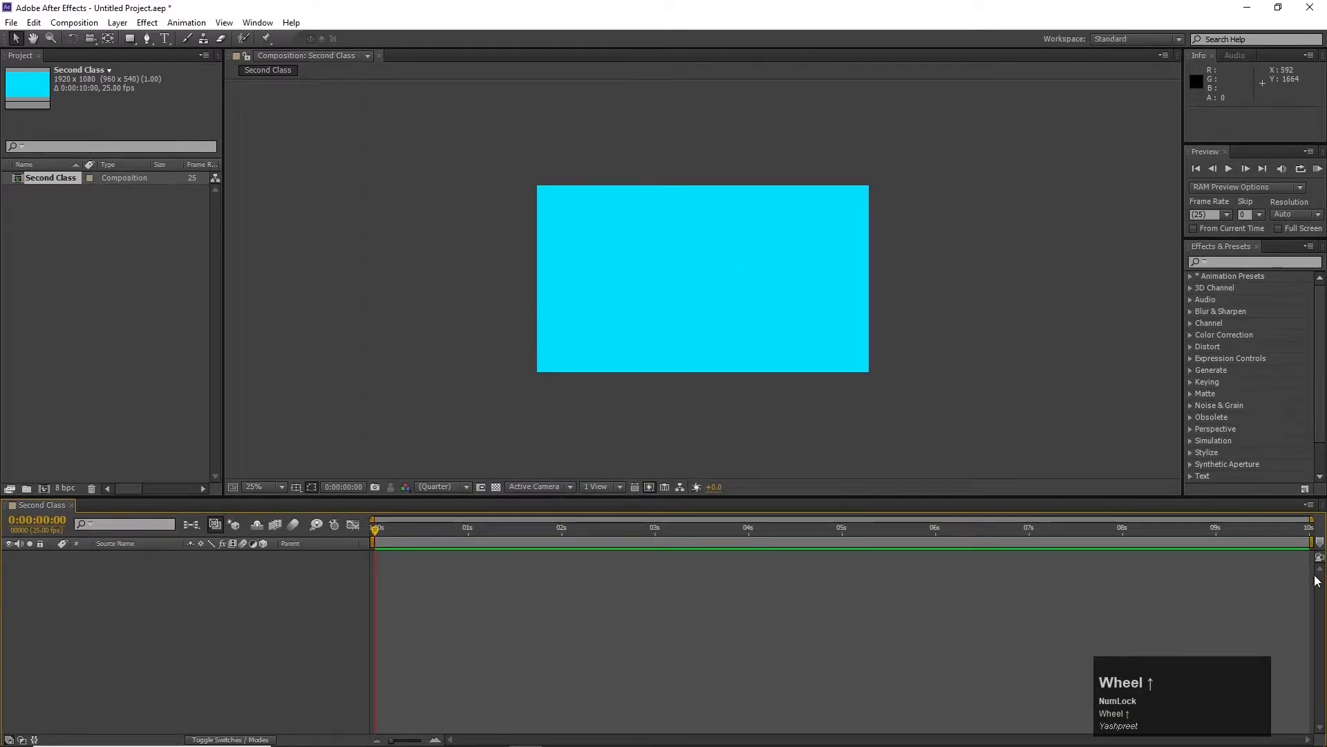
scroll(812, 247, down, 2)
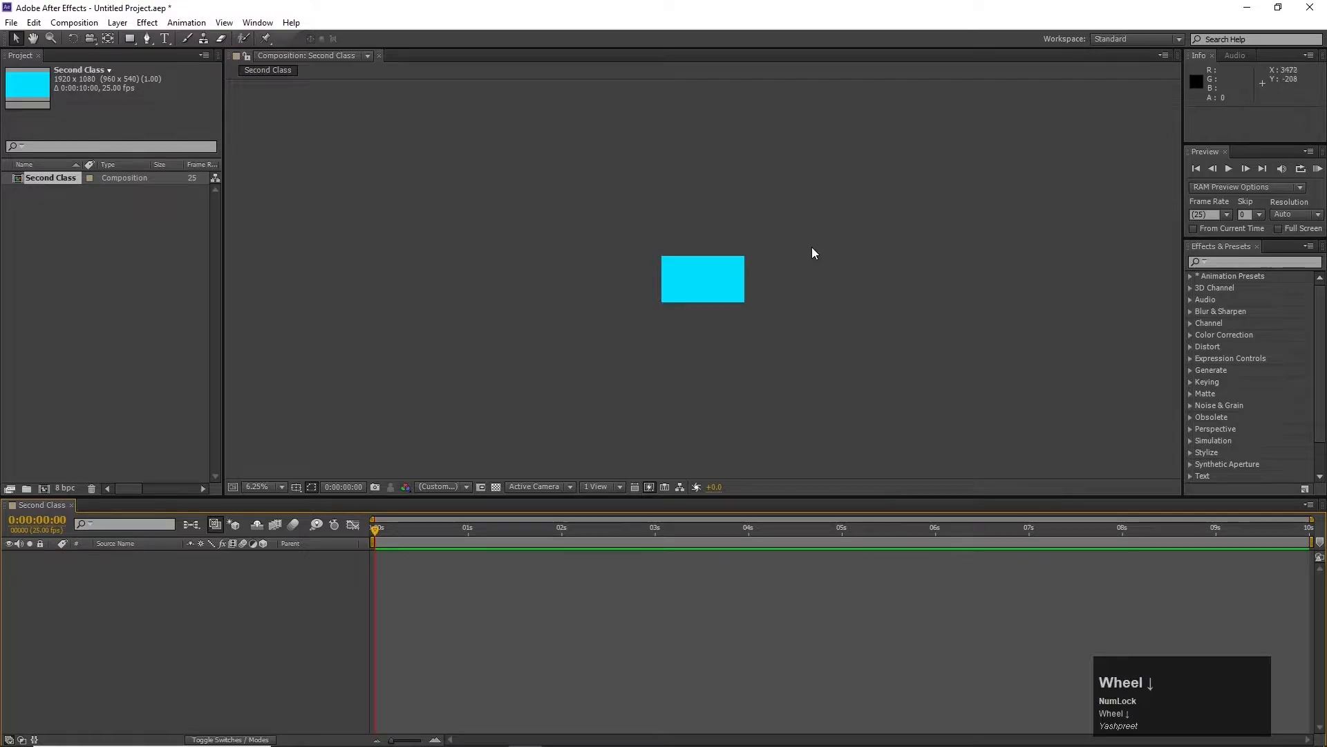
scroll(813, 247, up, 3)
- Import the Football PNG image as footage and add it as a layer to the Second Class composition
double_click(105, 302)
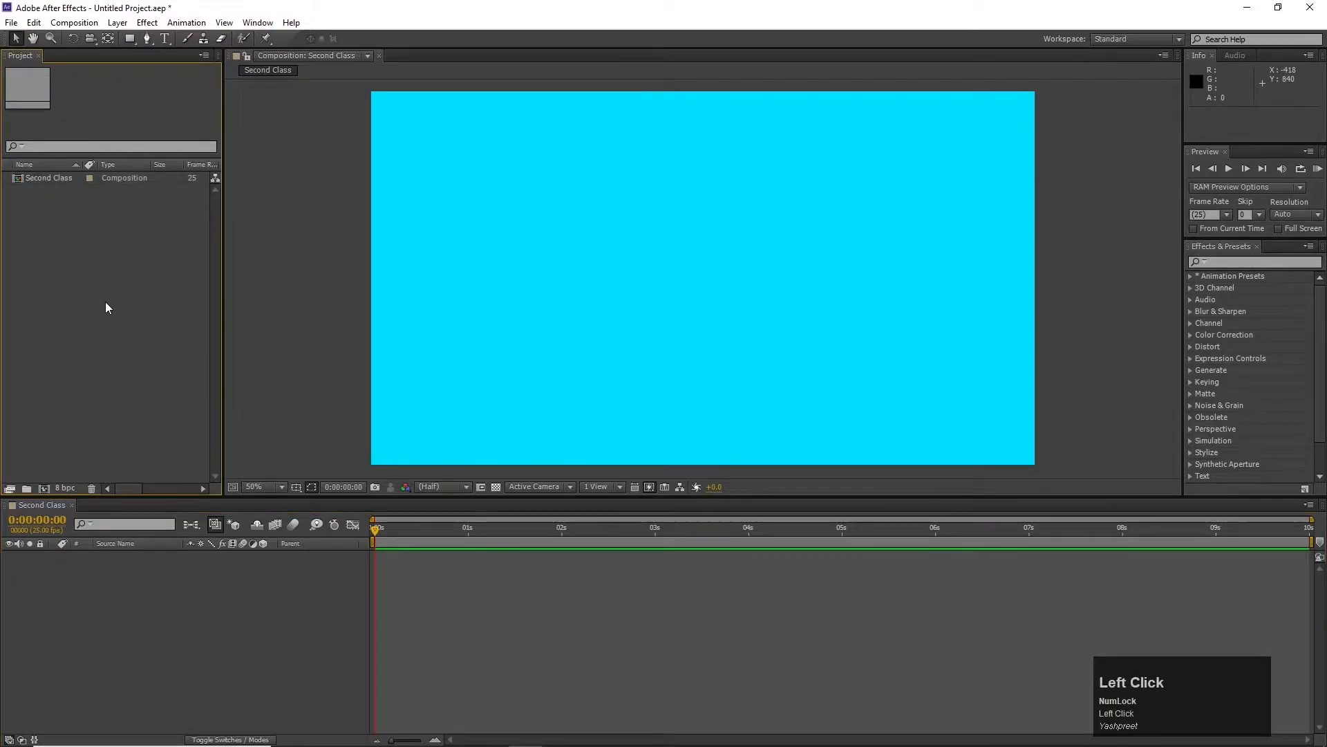
click(109, 131)
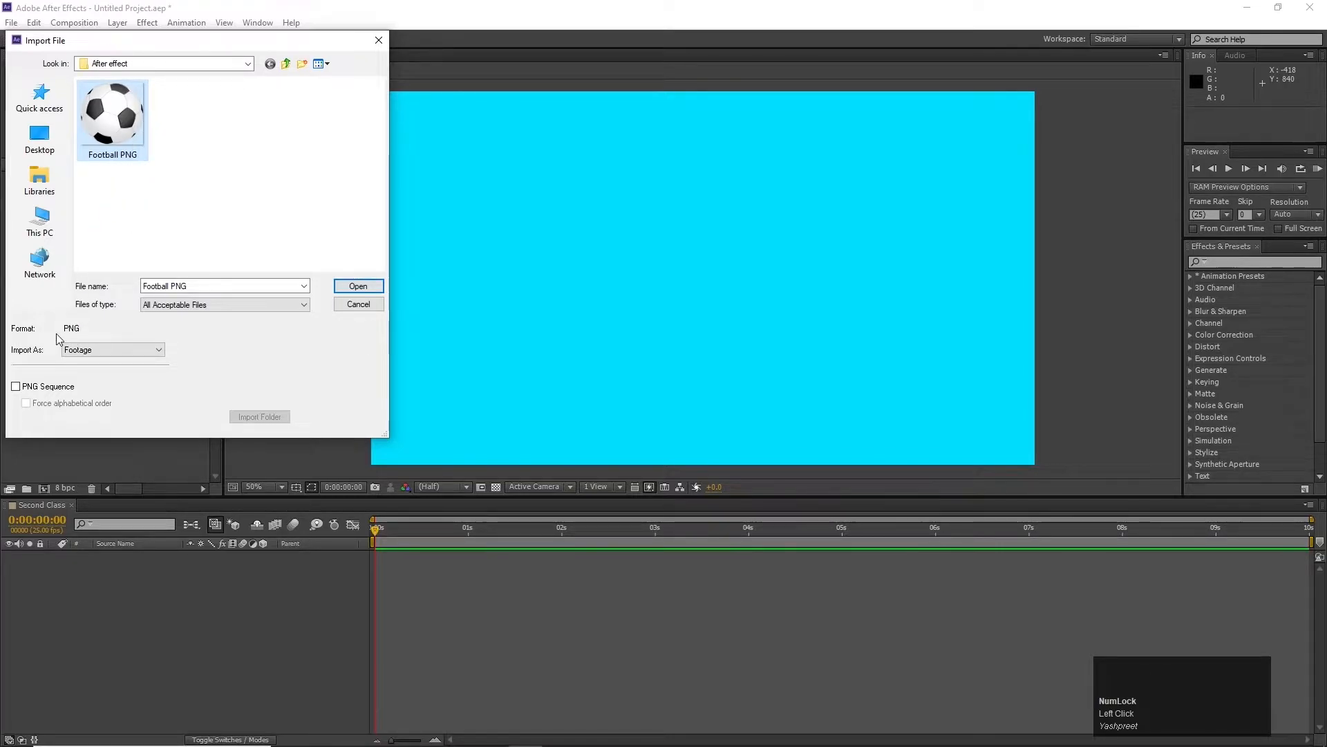
click(141, 155)
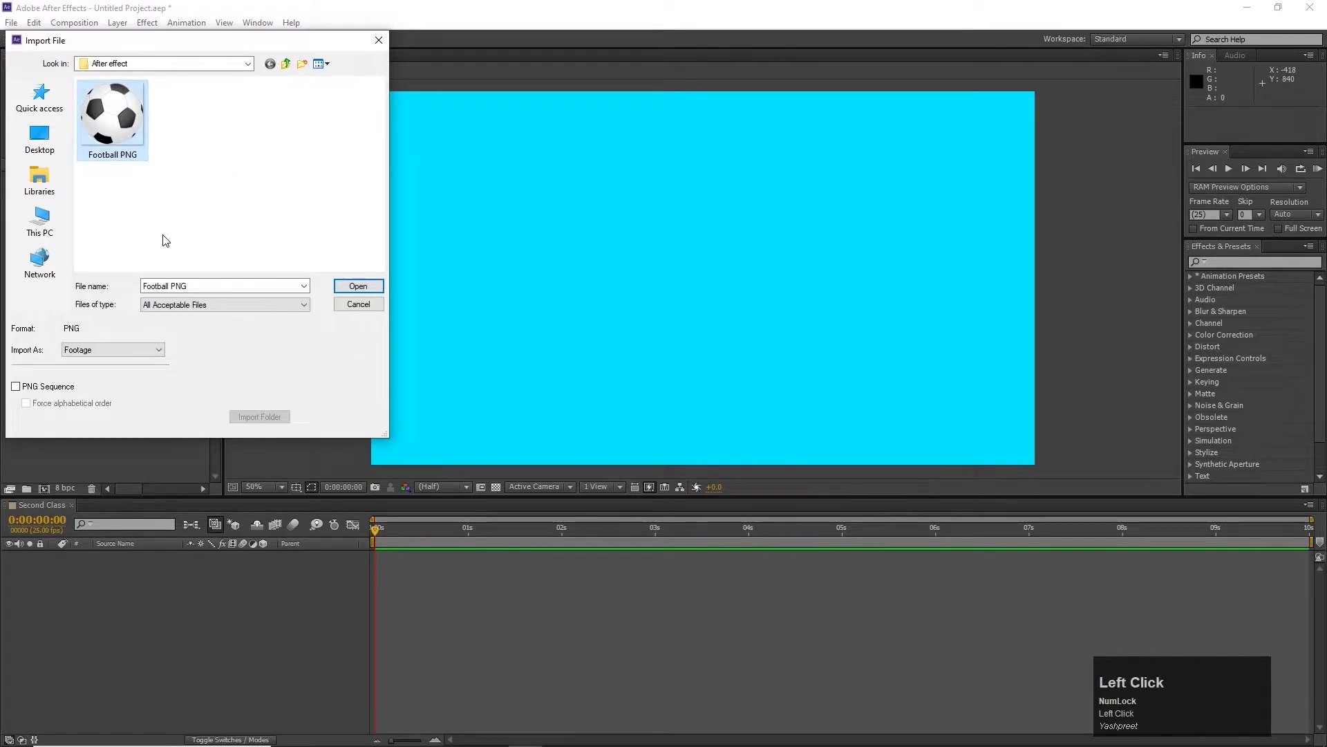
click(357, 288)
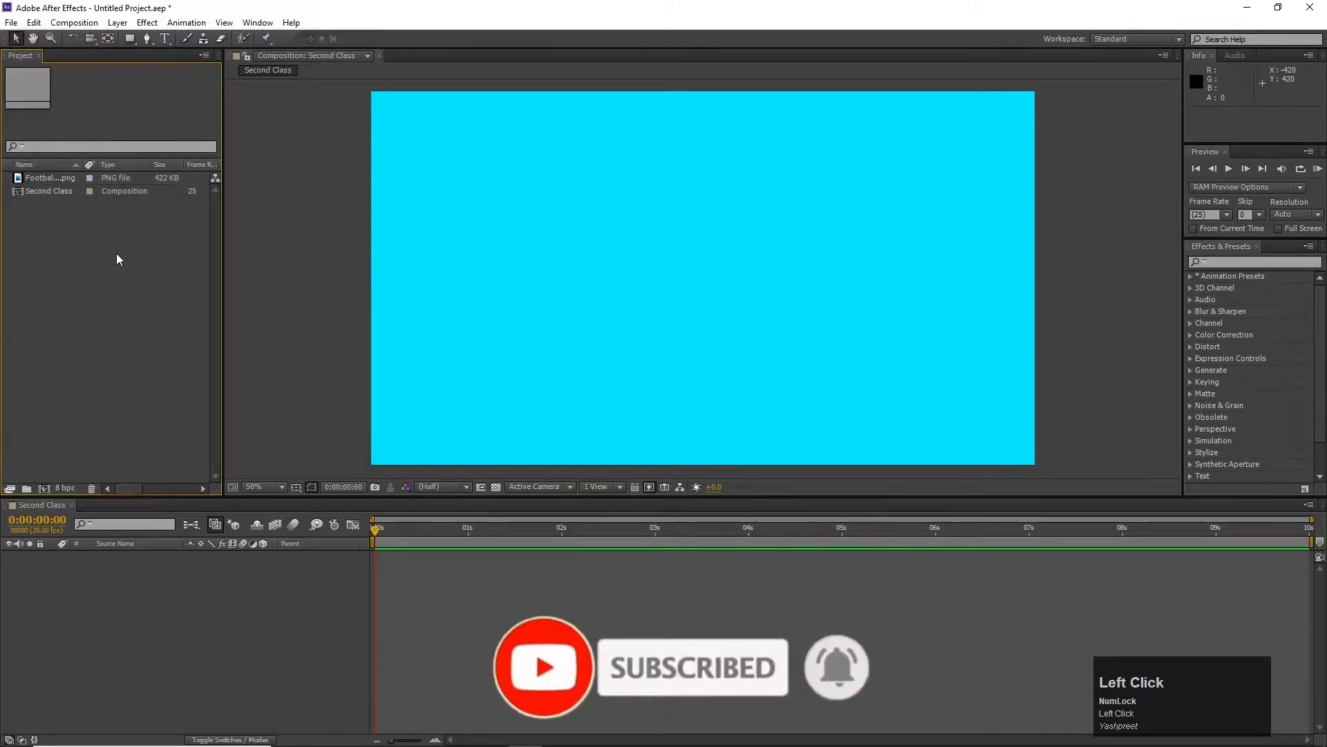
drag(66, 182, 180, 621)
- Scale the football down to a small ball and place it at about 430, 318 in the frame's upper-left area
scroll(1023, 264, down, 4)
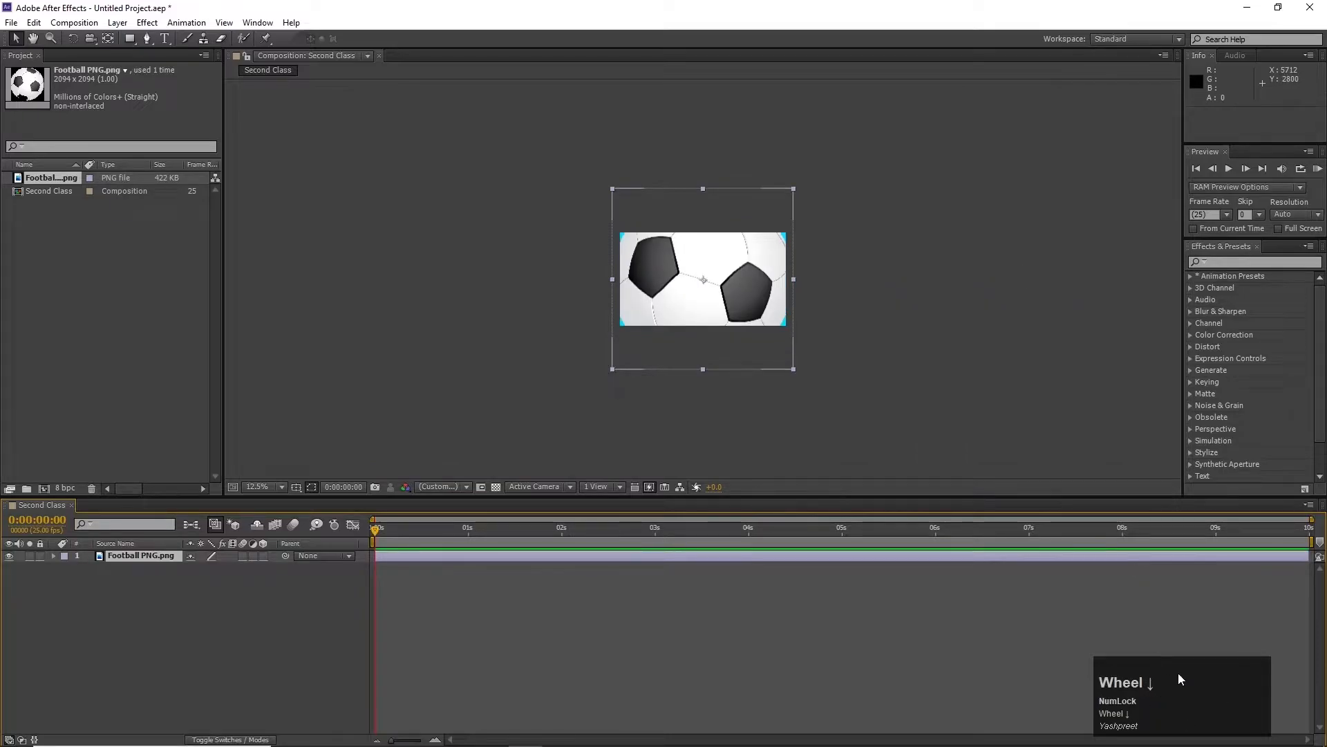
scroll(870, 365, up, 2)
scroll(894, 405, down, 2)
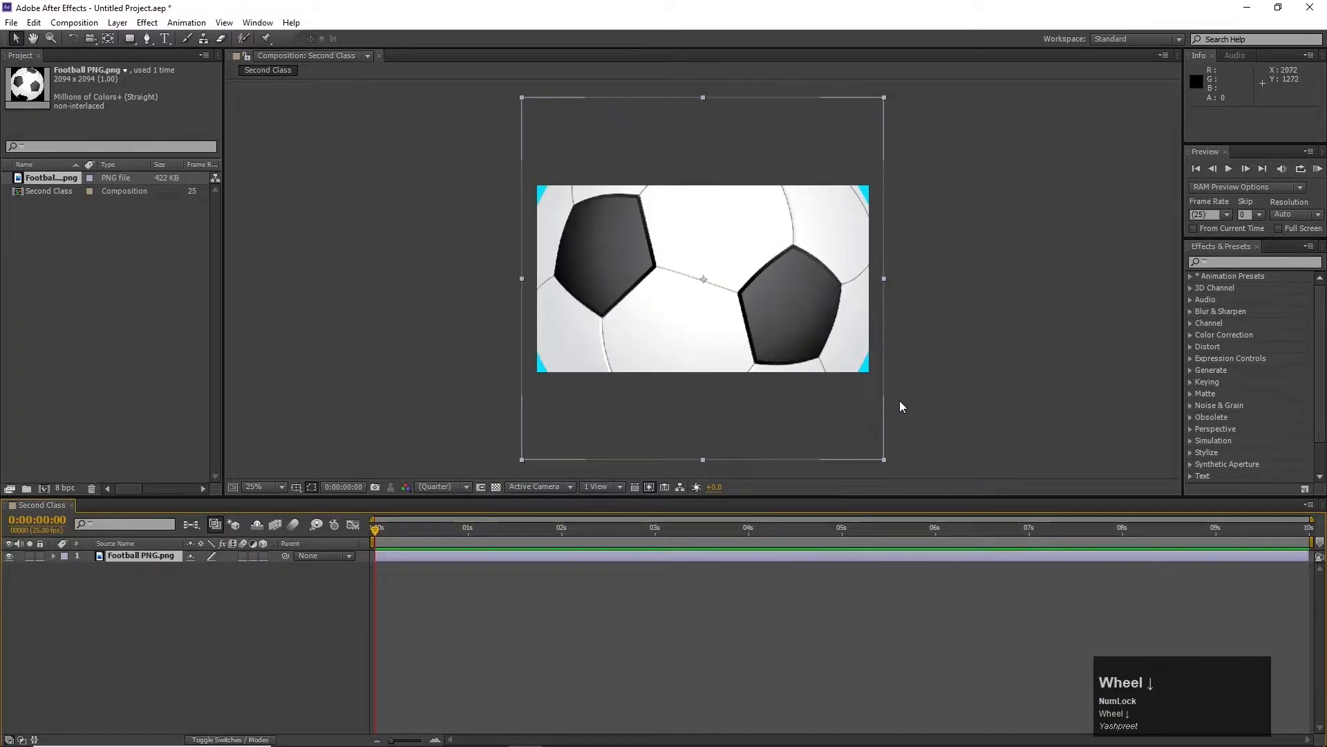
scroll(907, 392, up, 2)
scroll(905, 391, down, 1)
drag(885, 98, 517, 194)
scroll(642, 309, up, 4)
scroll(643, 305, down, 1)
click(84, 618)
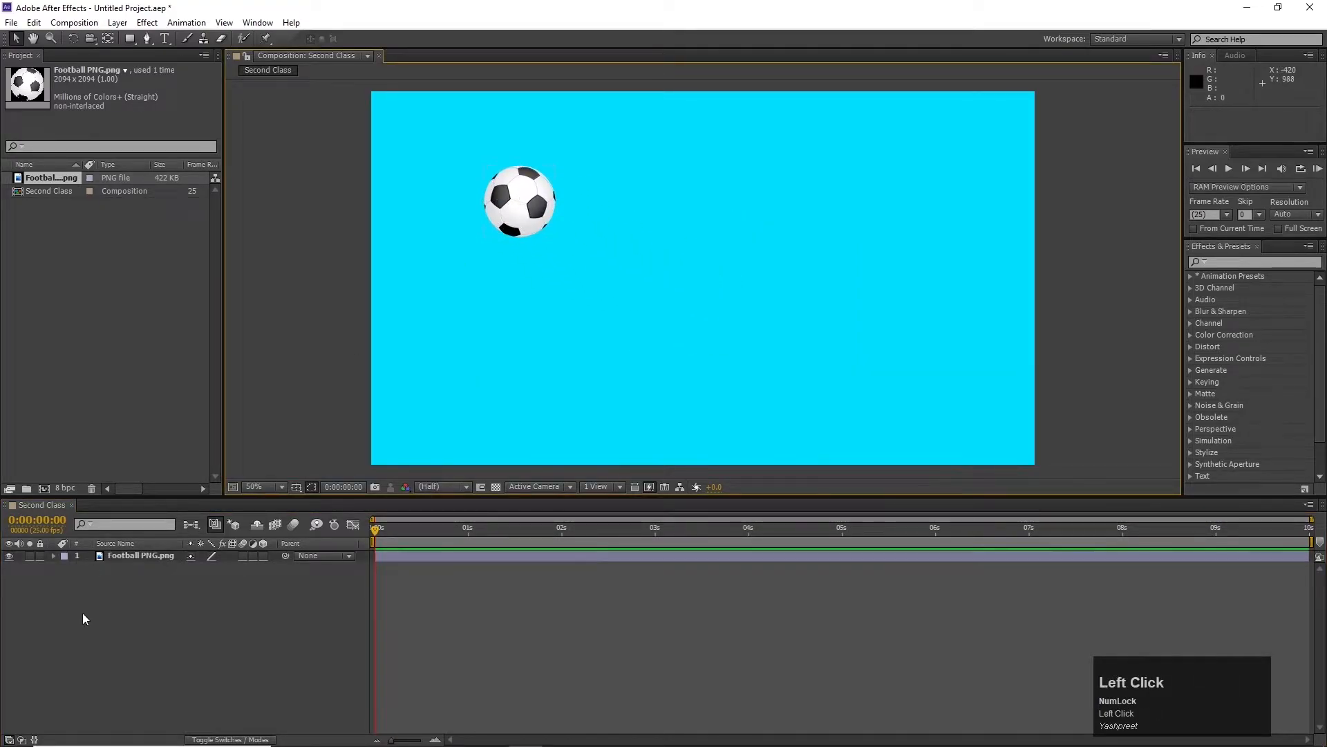
- Move the football to about 186, 158 near the frame's upper-left corner and add a Position keyframe at 0:00:00:00
click(135, 562)
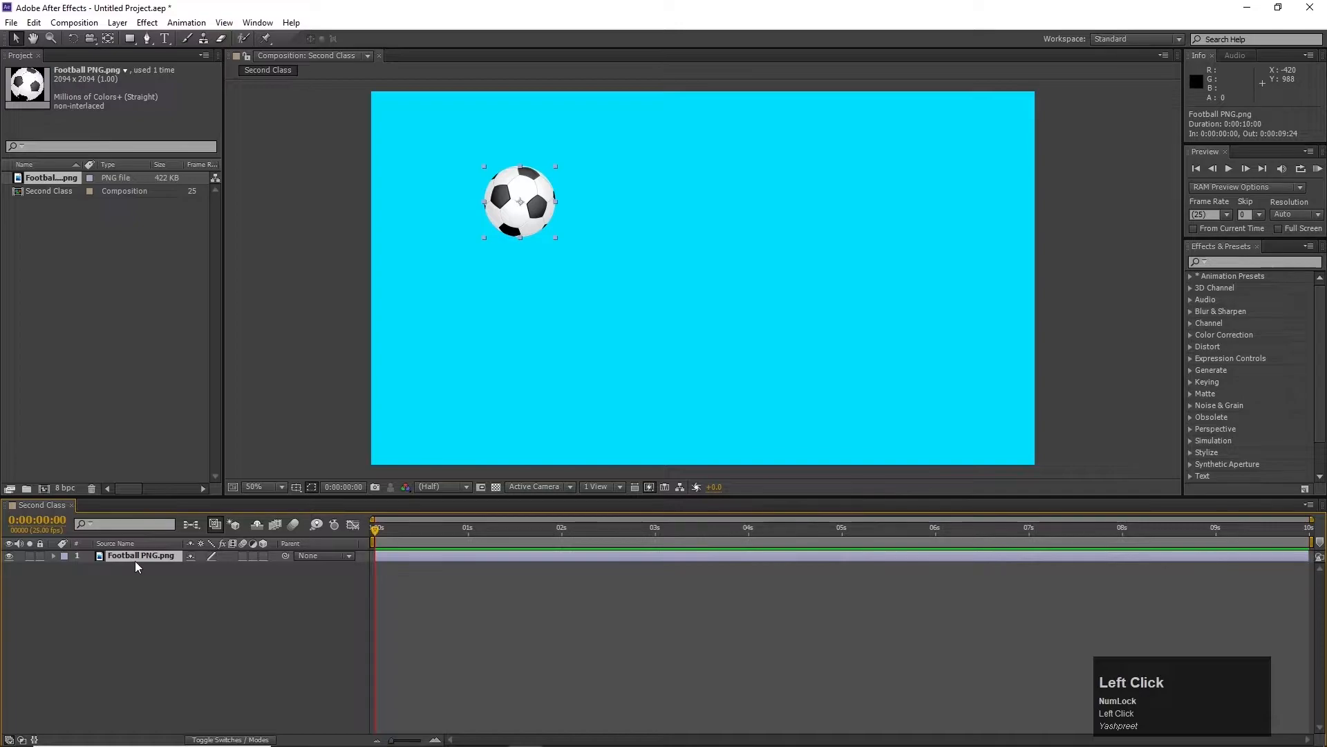
key(p)
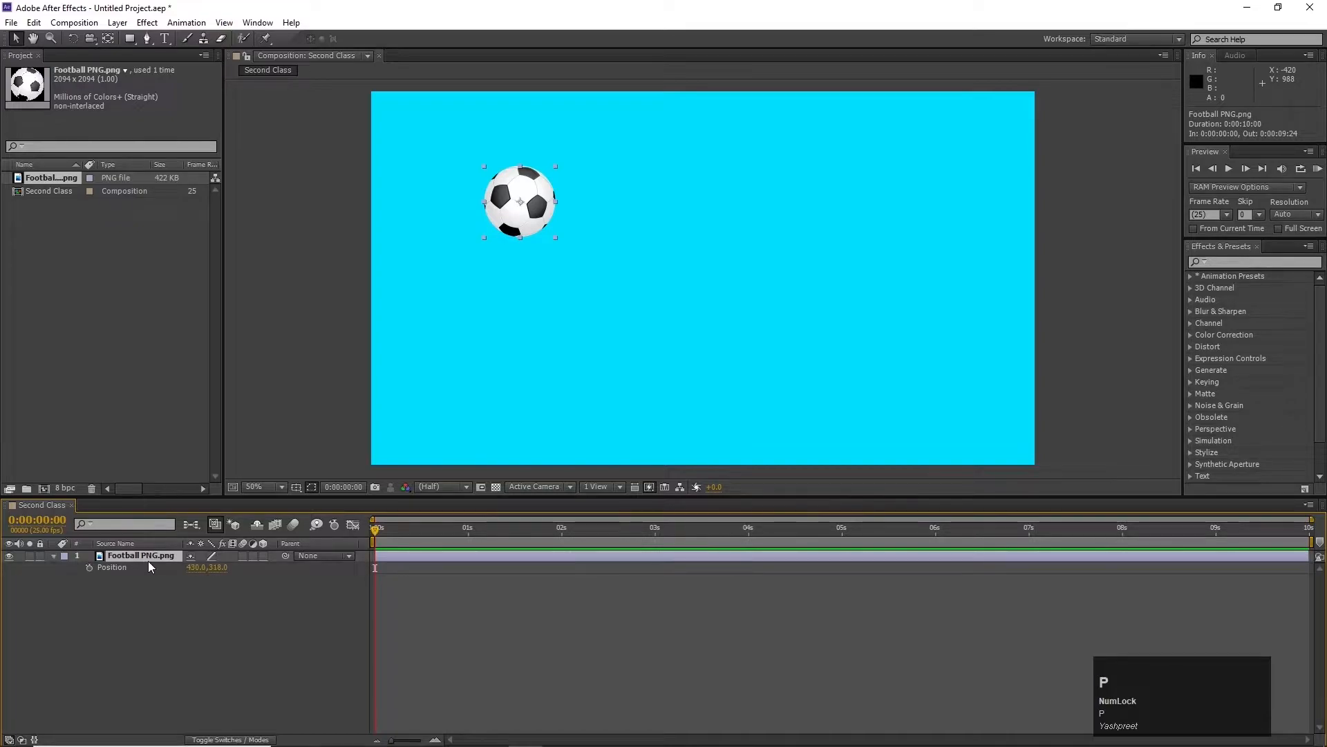
click(109, 569)
drag(519, 202, 435, 147)
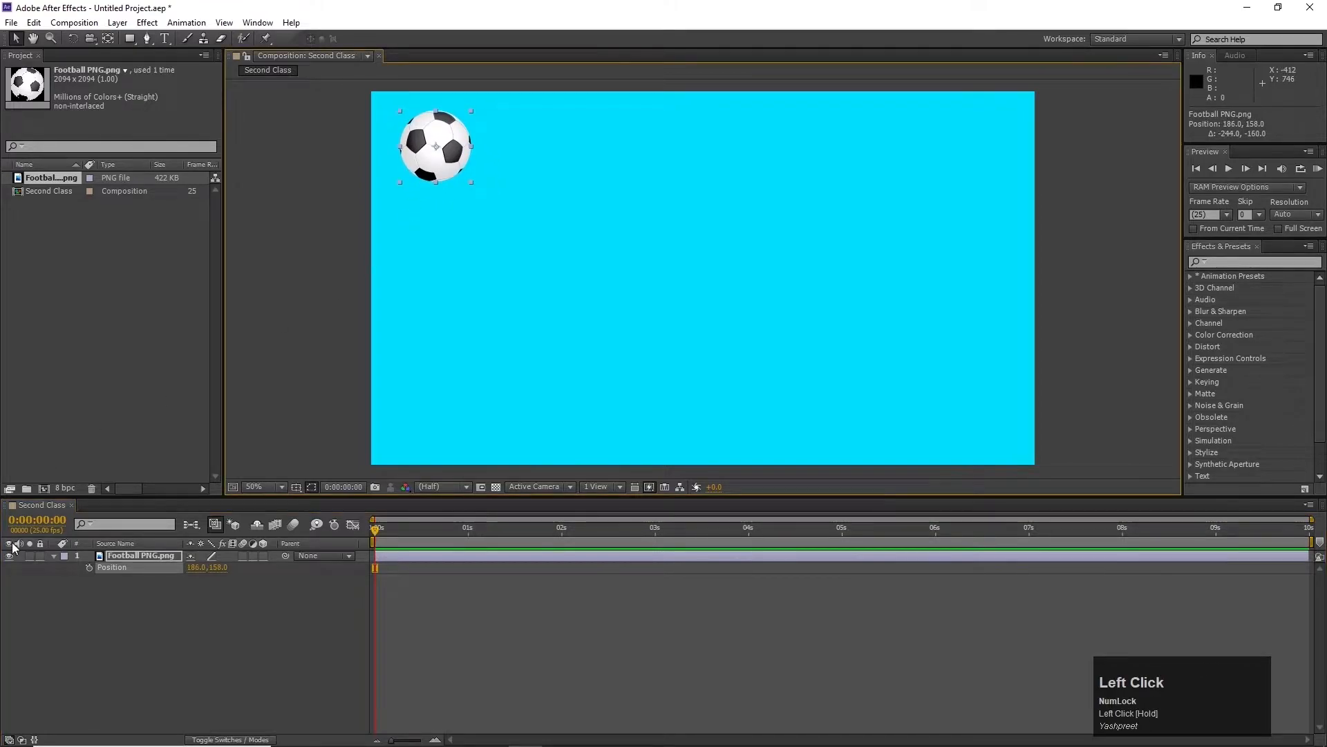
click(90, 568)
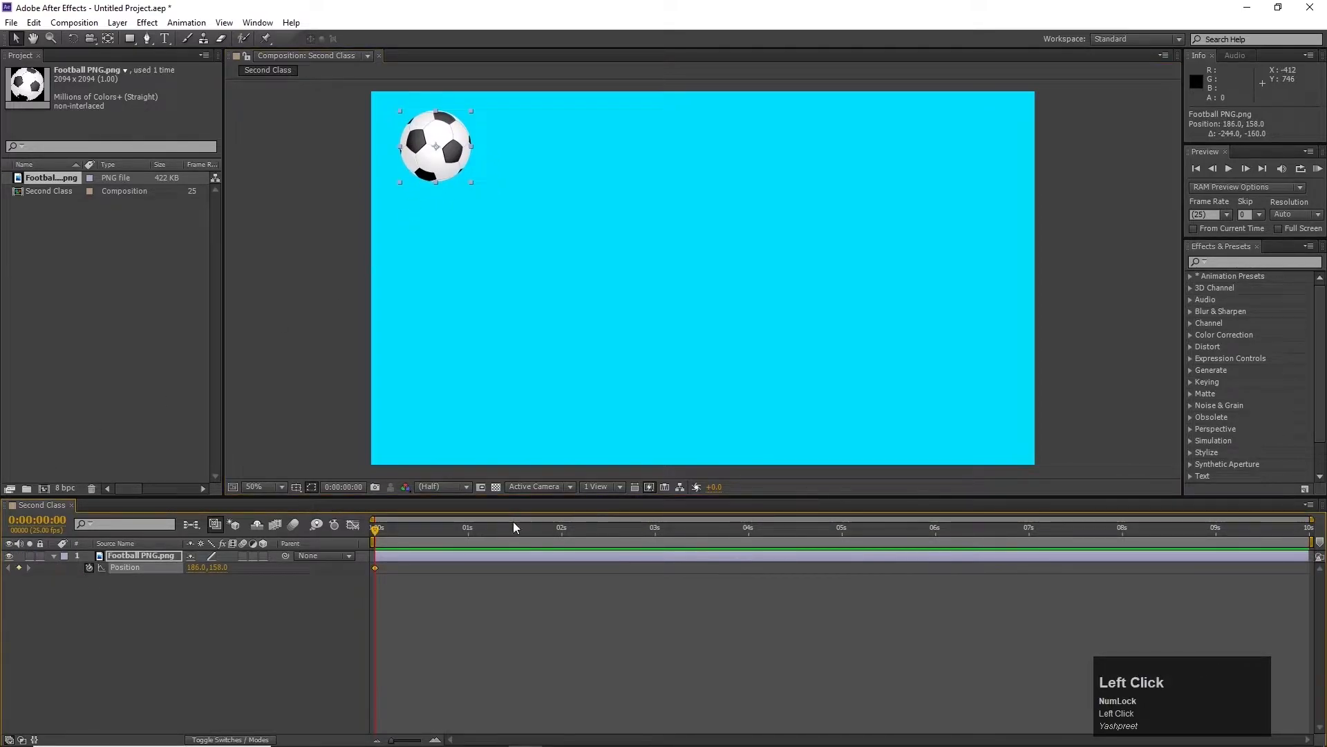
- Keyframe the football's Position at 0:00:01:00 by moving it to about 1718, 908 near the frame's lower-right corner
click(466, 528)
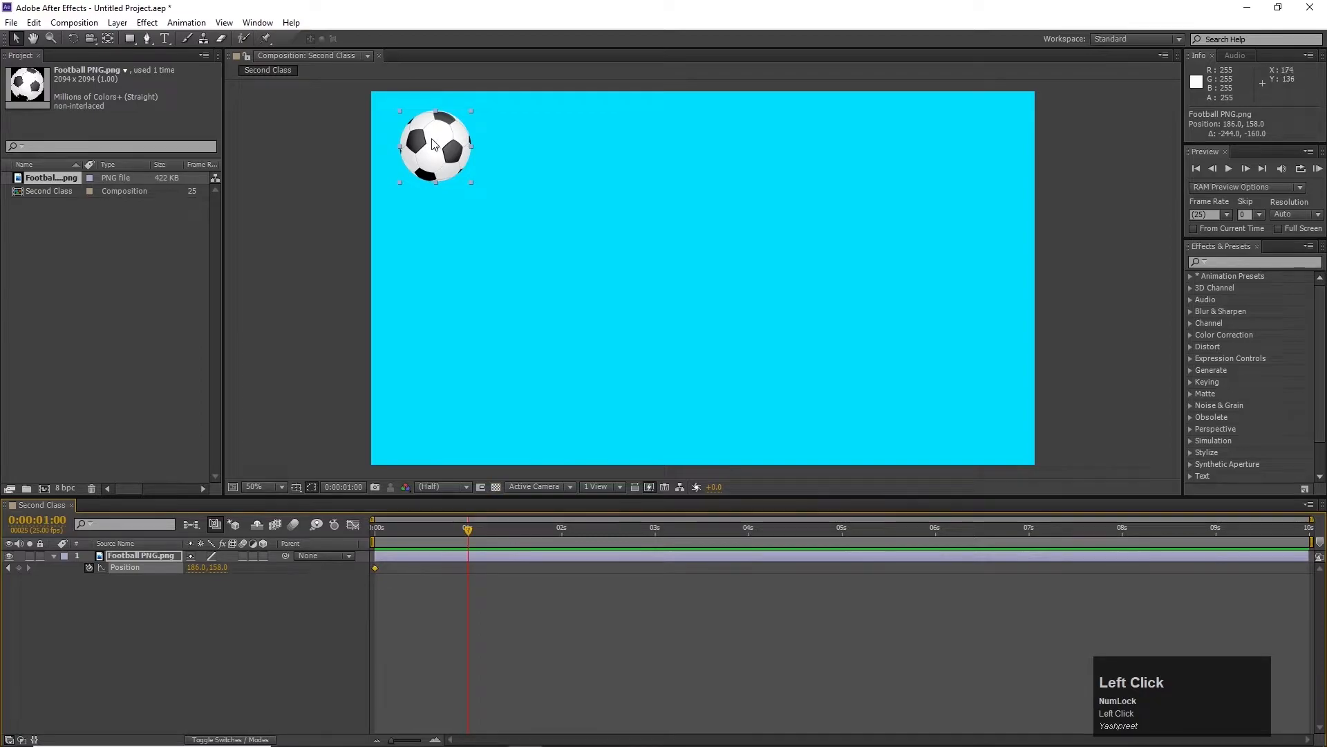
drag(446, 147, 976, 406)
click(750, 643)
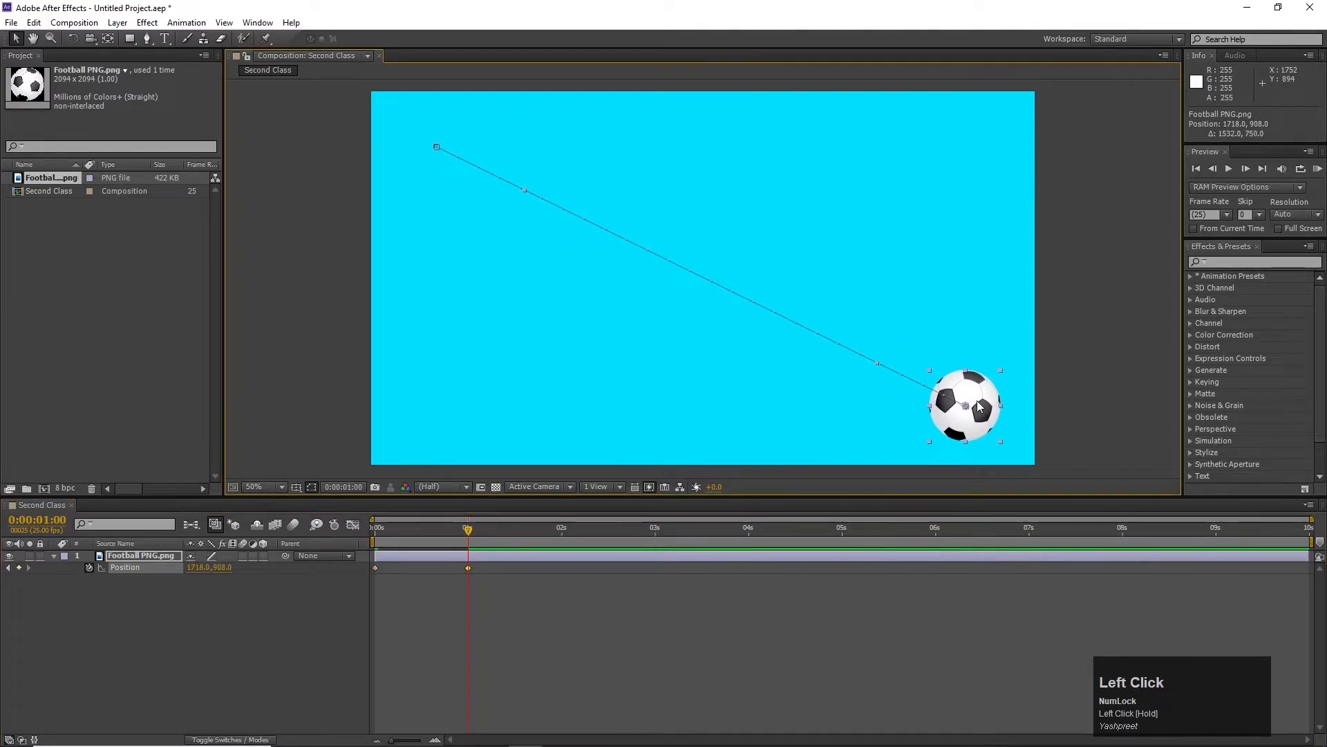
- Play the football's diagonal movement from the start several times to examine how it looks without motion blur
drag(421, 529, 374, 529)
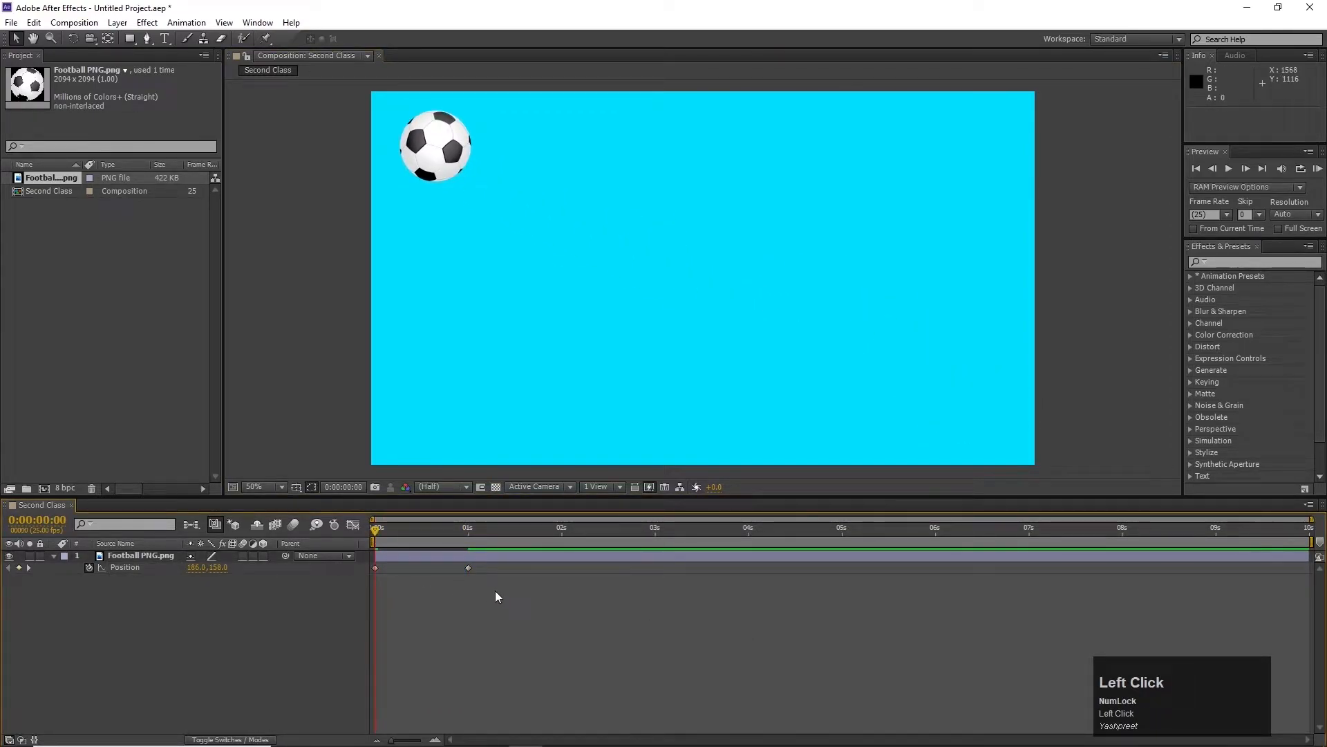
key(space)
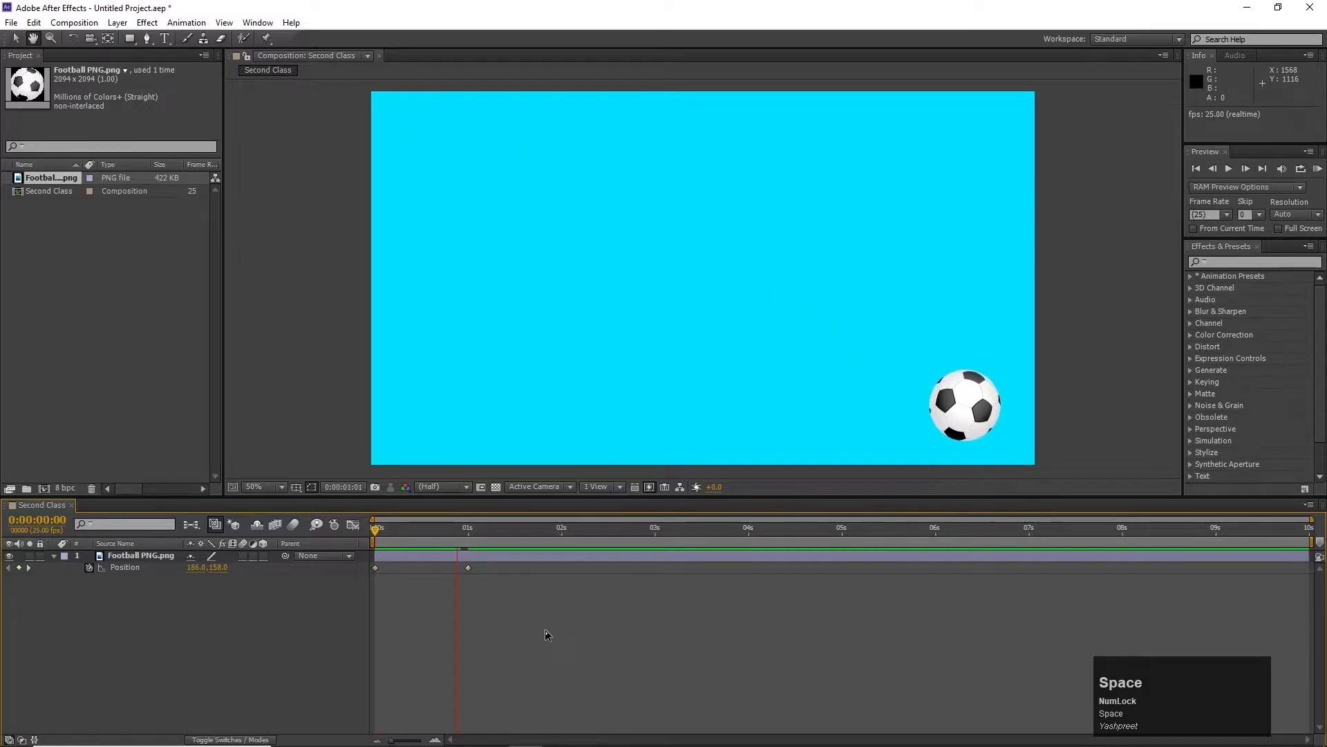
click(417, 527)
key(space)
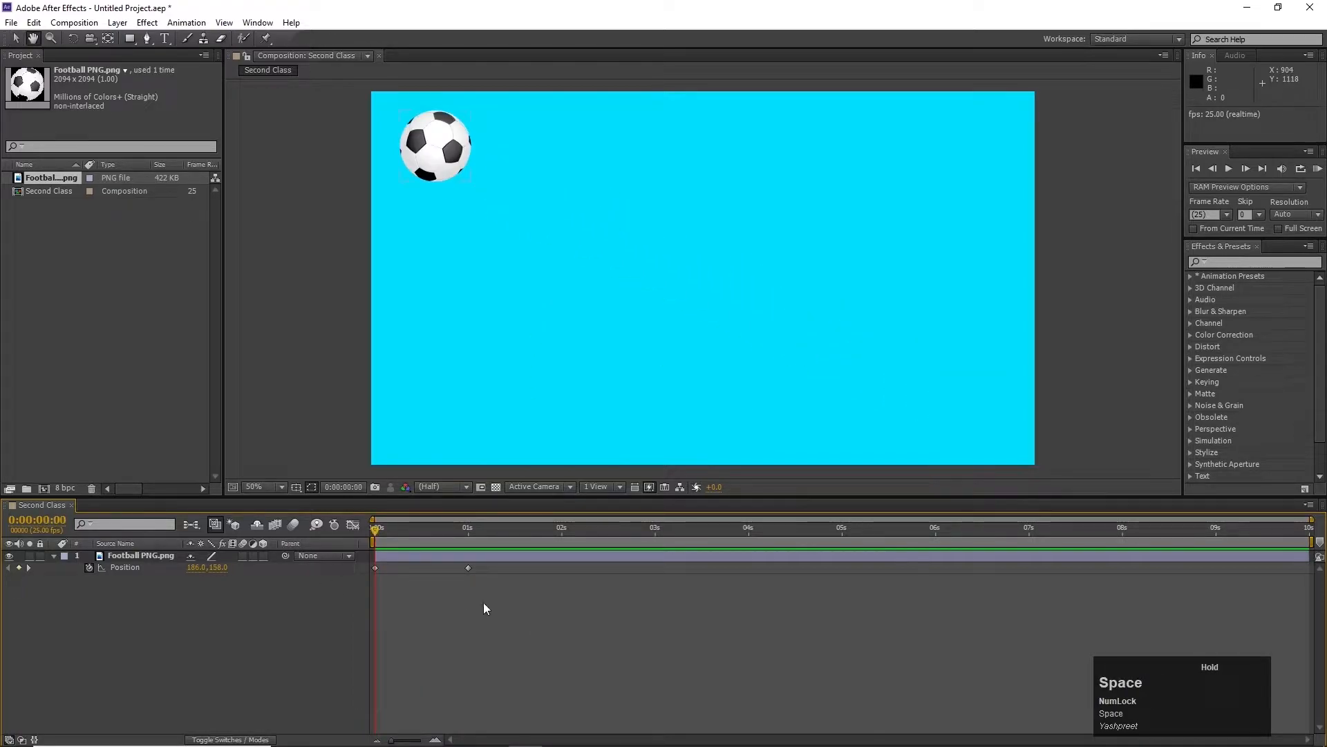
key(space)
drag(418, 530, 301, 521)
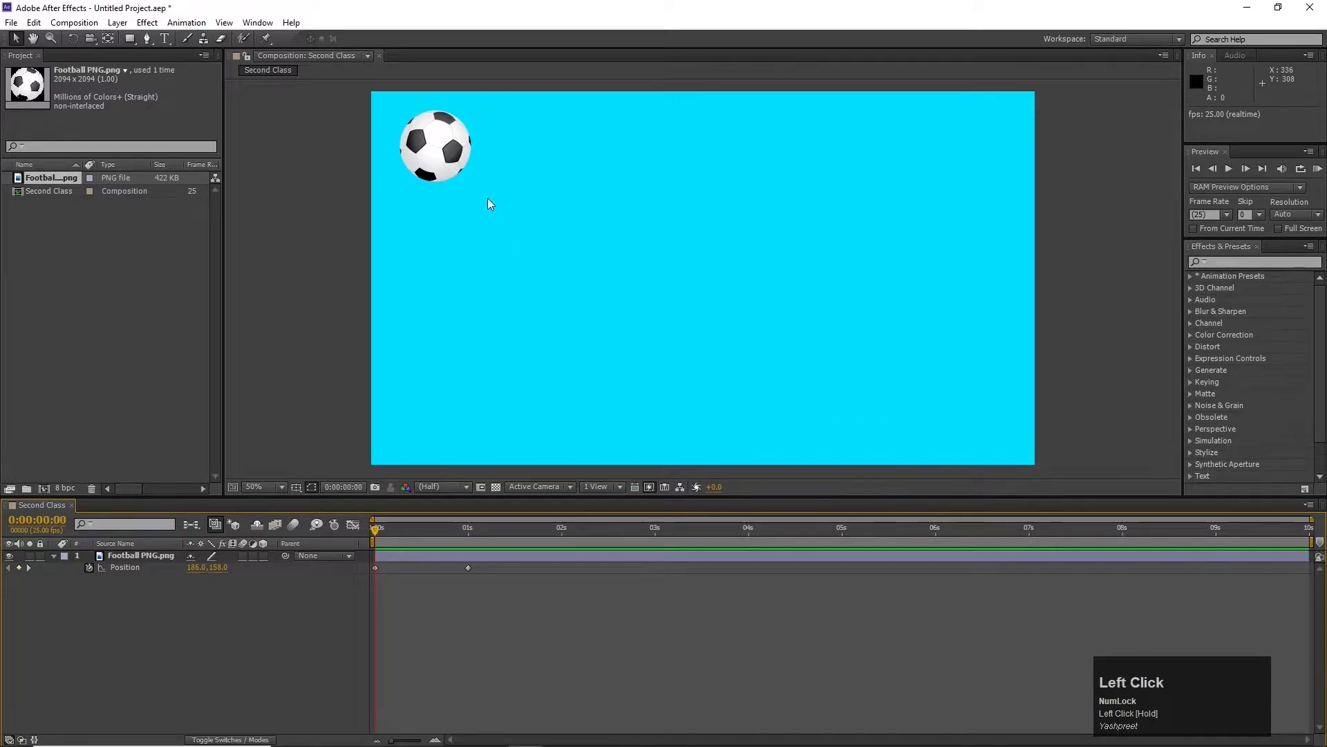
key(space)
drag(416, 520, 333, 536)
key(space)
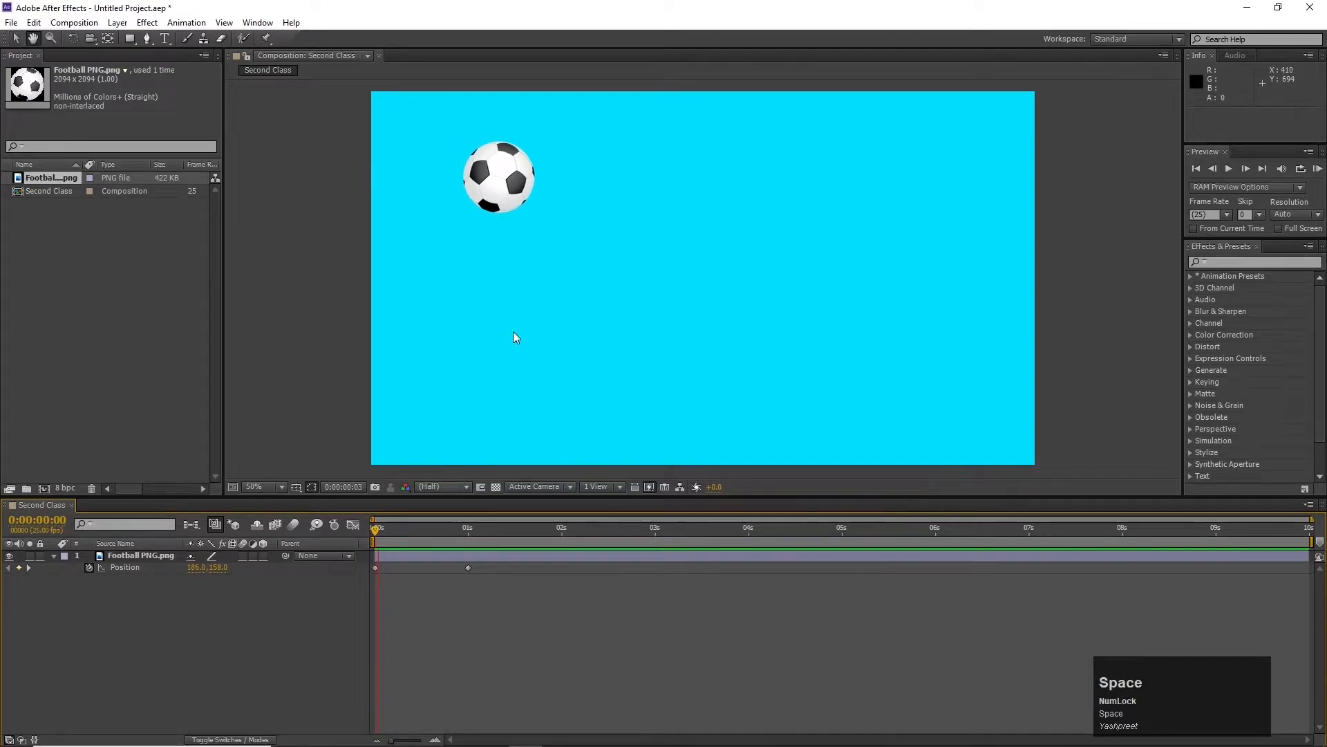
drag(425, 529, 334, 539)
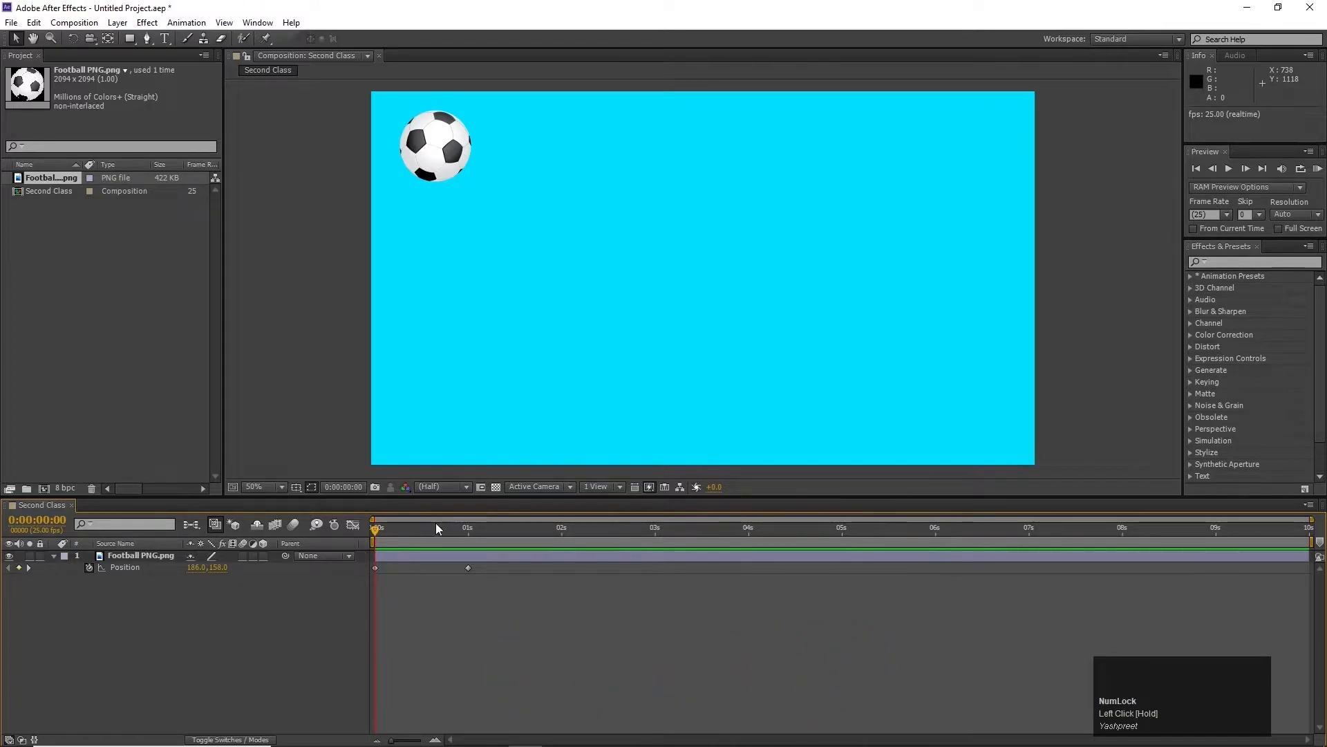
drag(399, 526, 345, 551)
key(space)
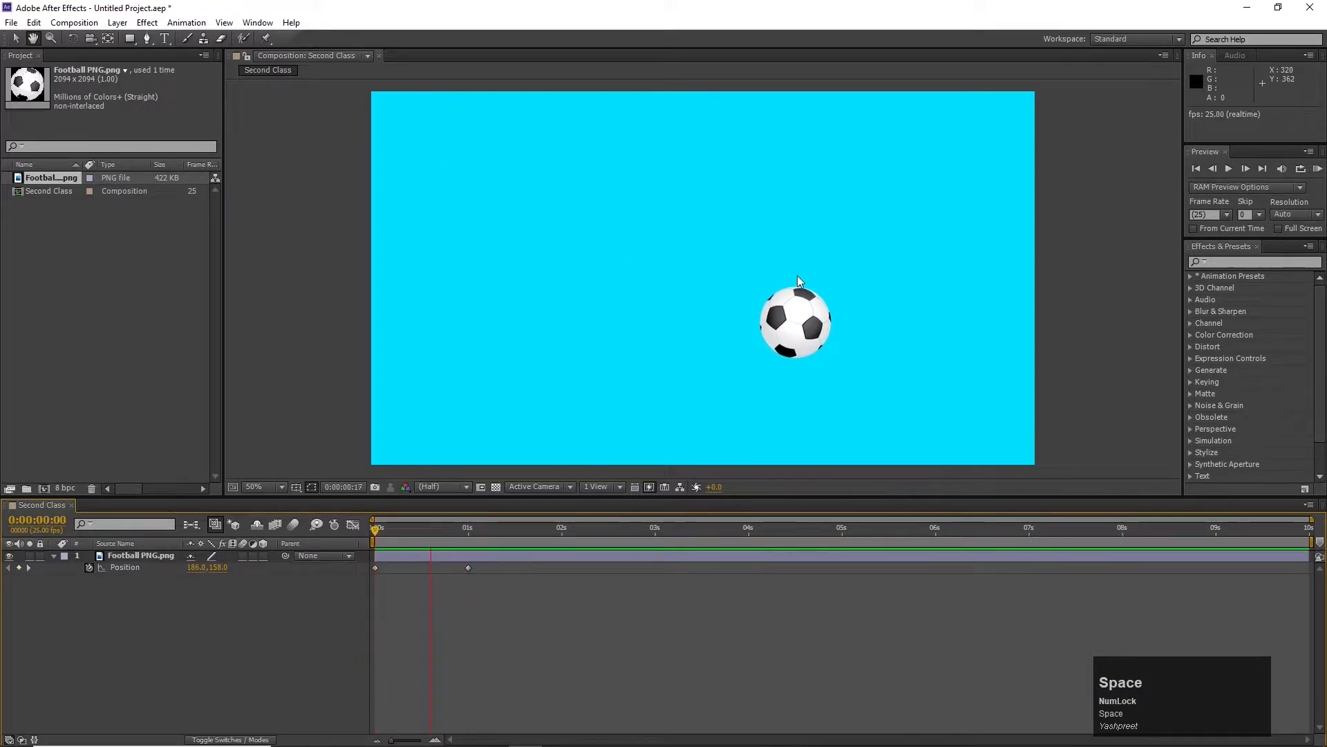
drag(380, 533, 330, 532)
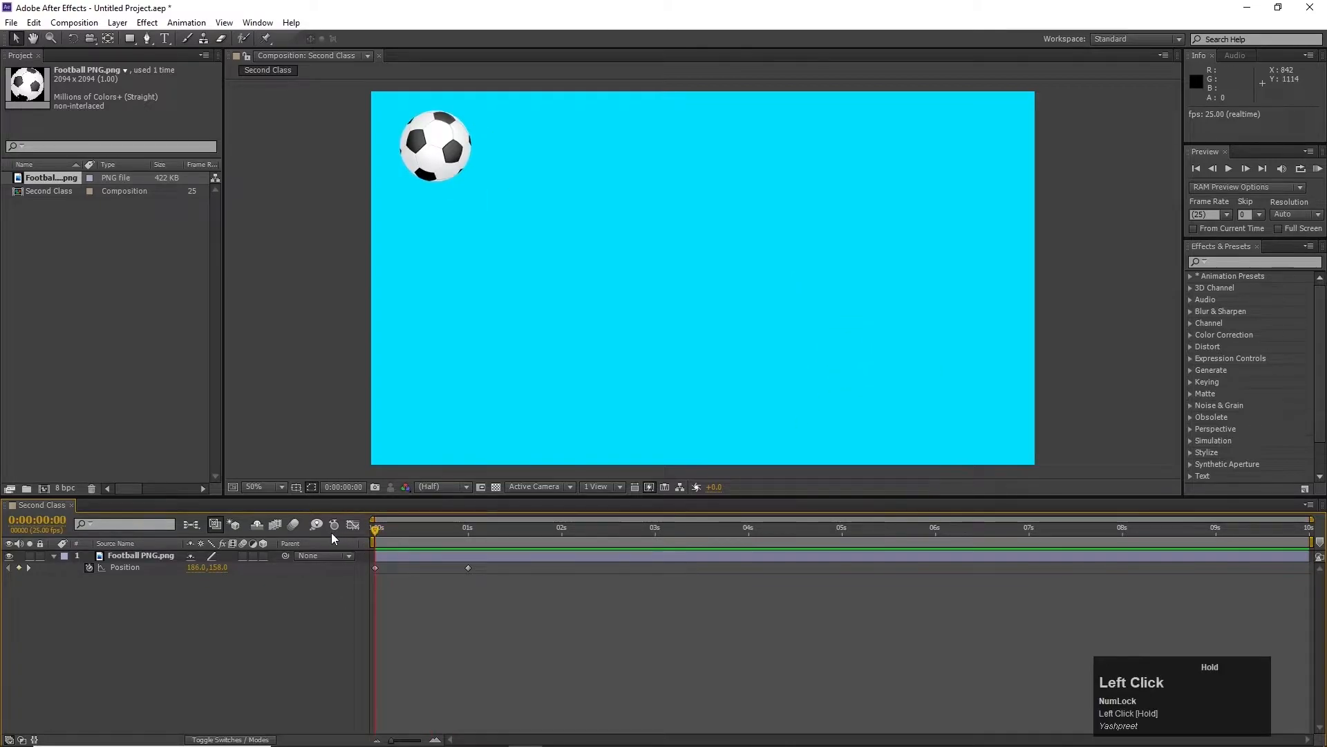
key(space)
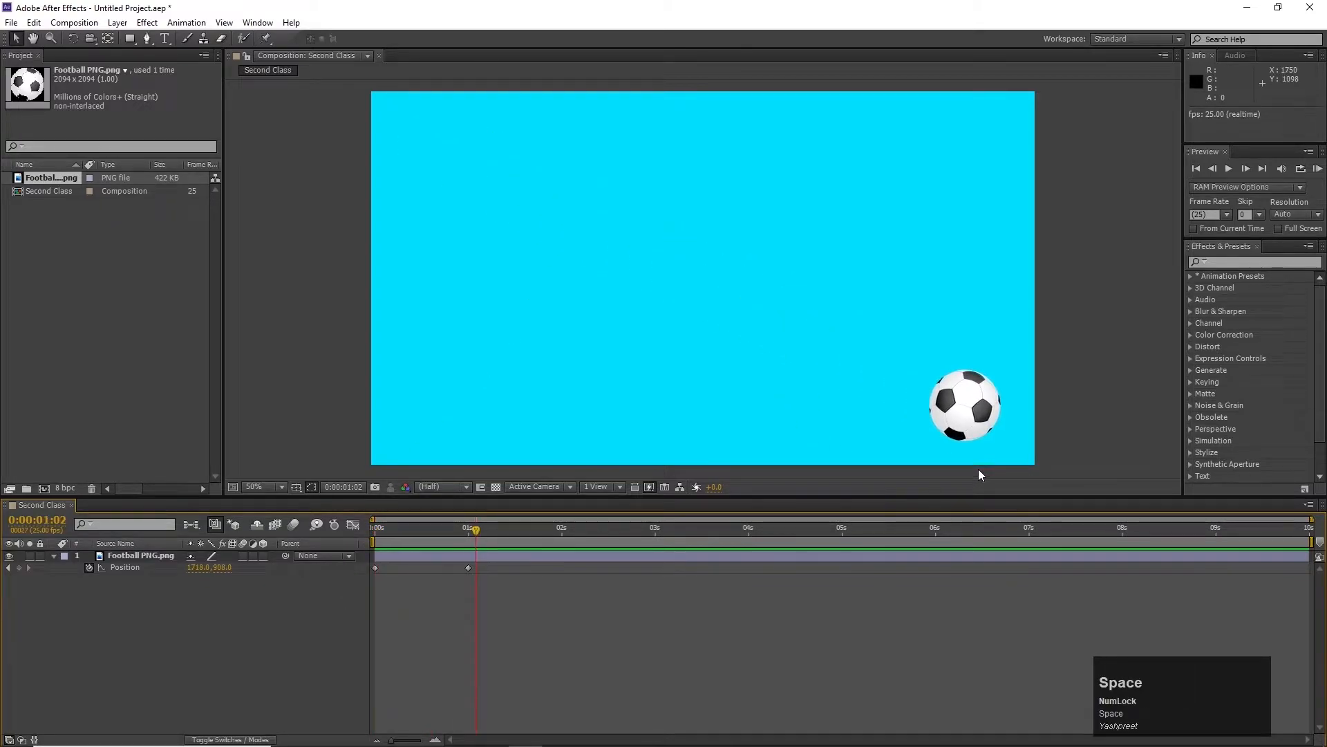
drag(480, 515, 291, 540)
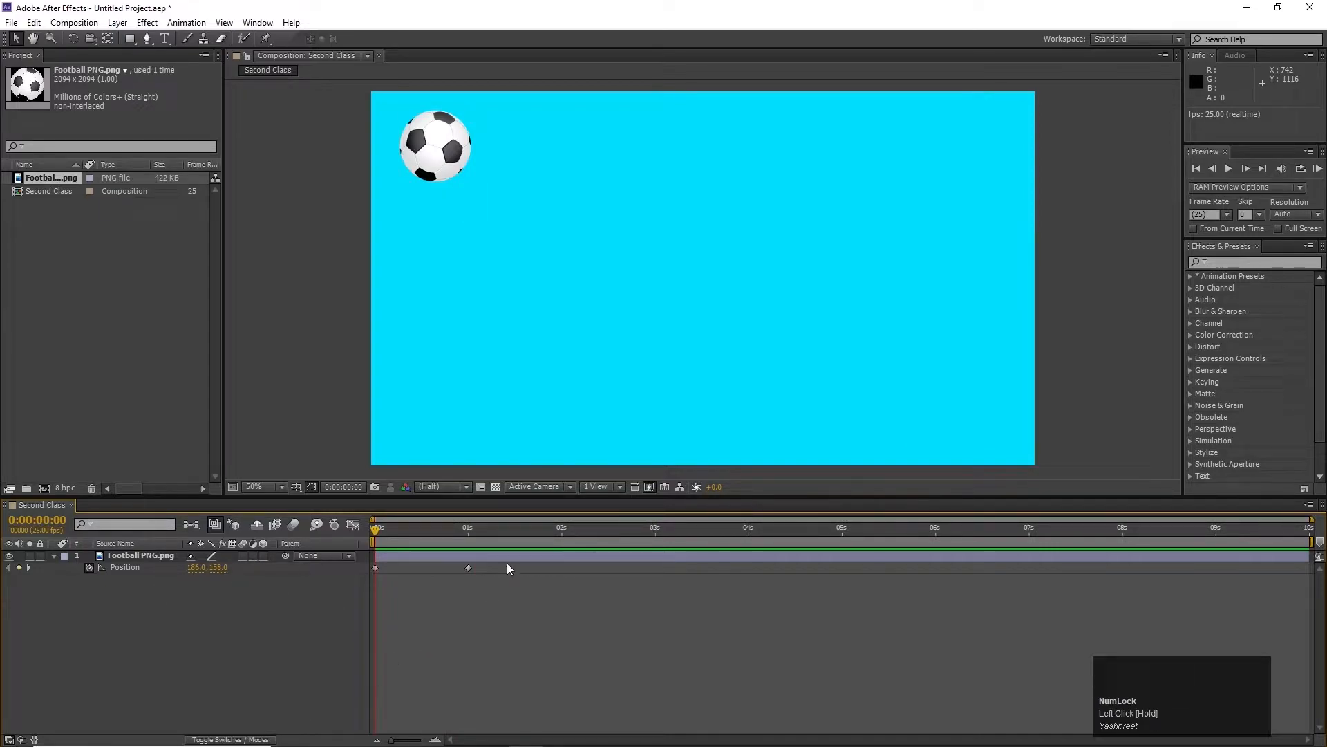
- Turn on motion blur for the football layer, preview the animation, and enable motion blur for the whole composition
click(242, 555)
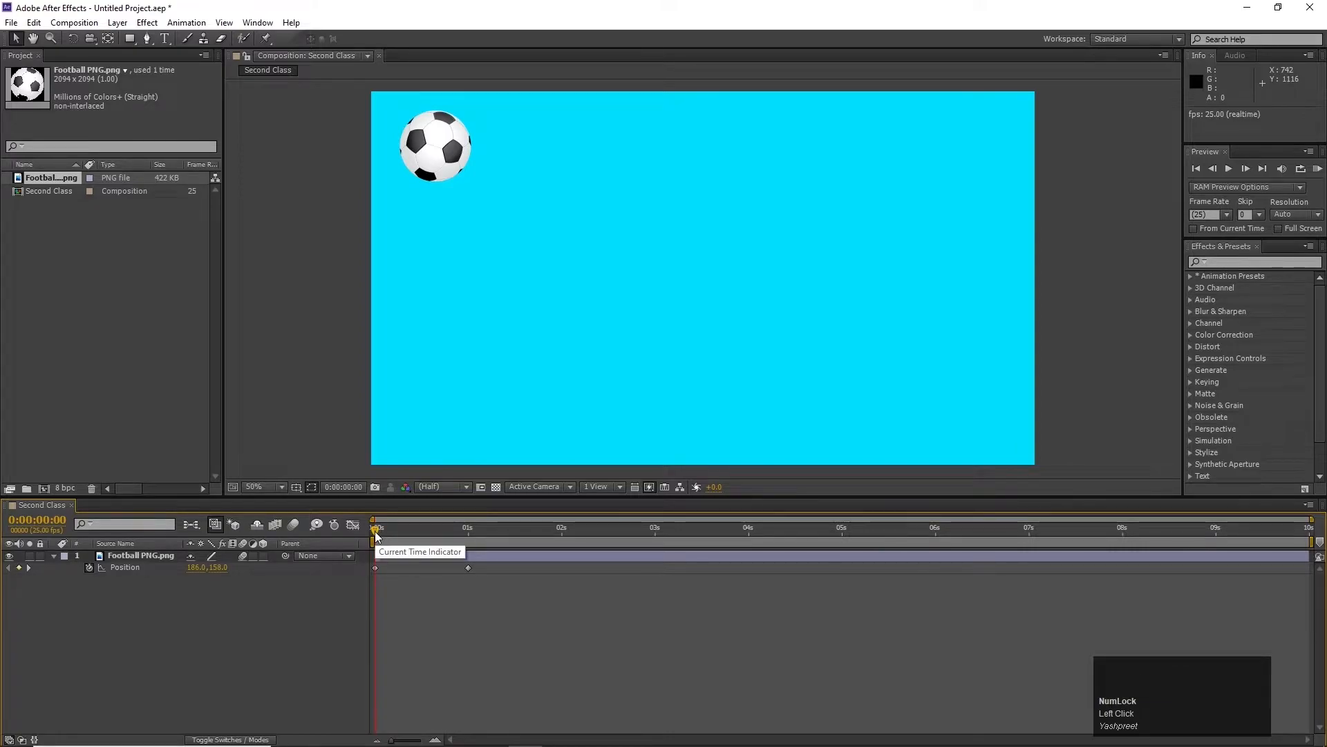
mouse_move(376, 533)
mouse_down()
mouse_move(449, 524)
mouse_move(375, 527)
mouse_up()
key(space)
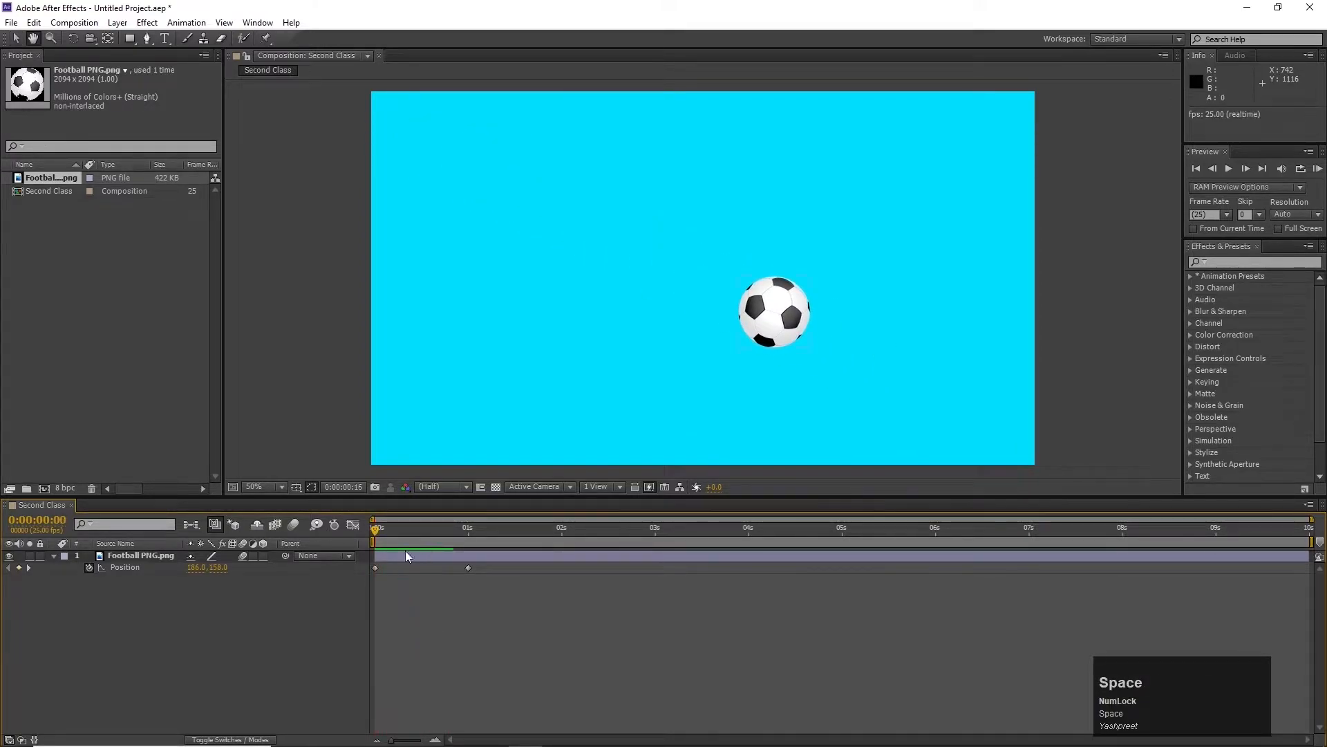
click(293, 543)
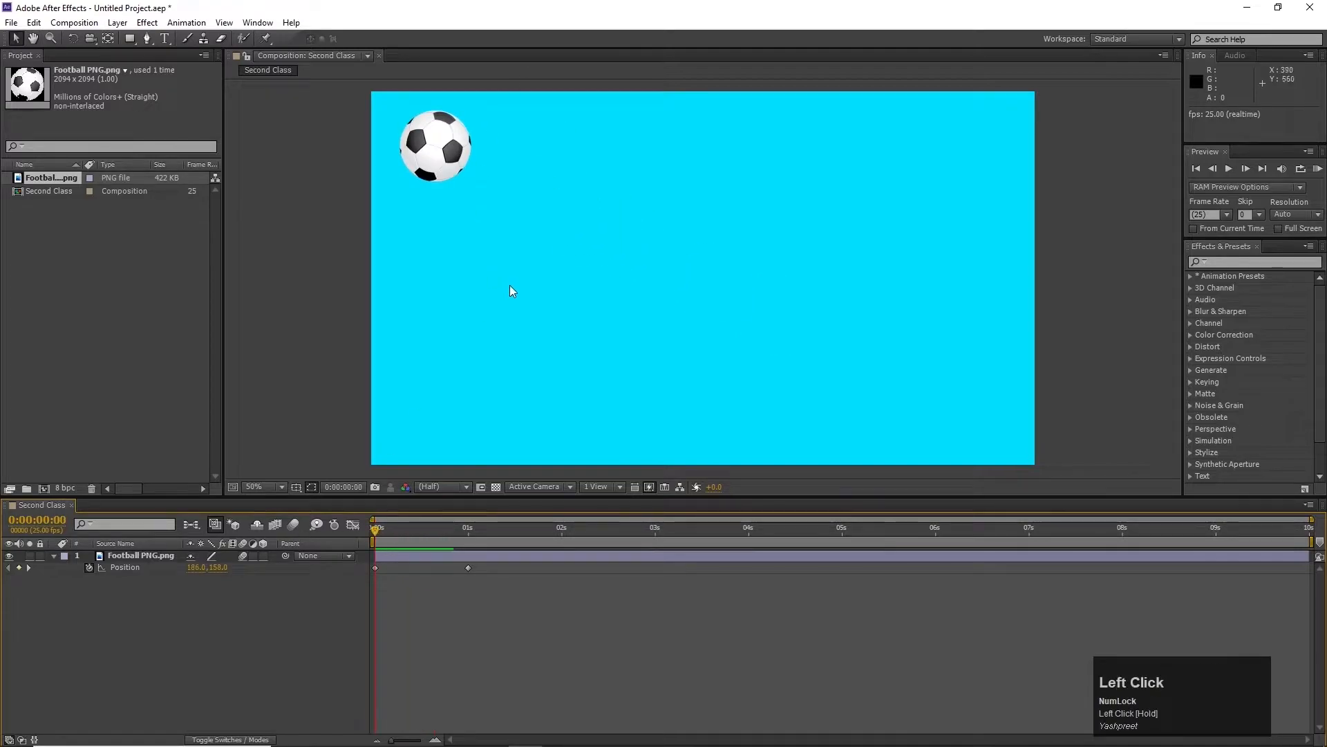
click(293, 524)
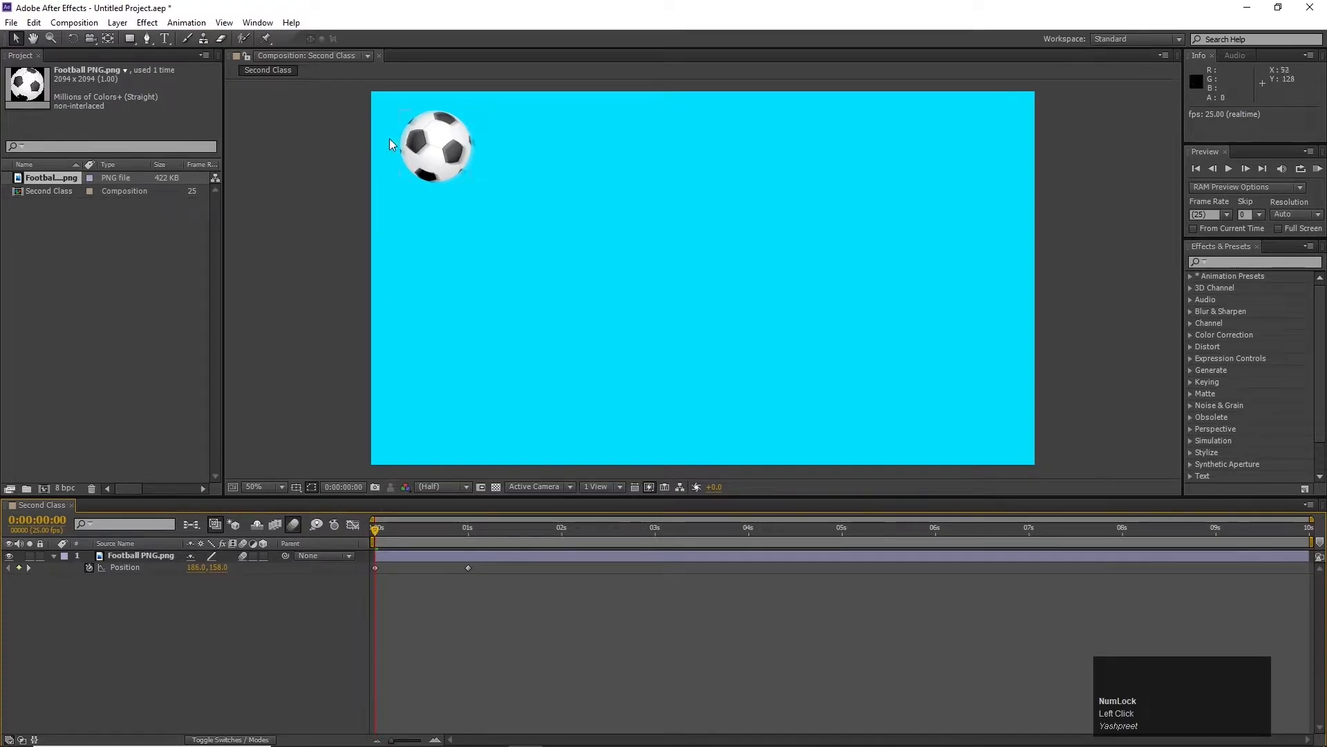
- Switch the football layer's motion blur off and back on to compare the ball's edges on the first frame
click(242, 556)
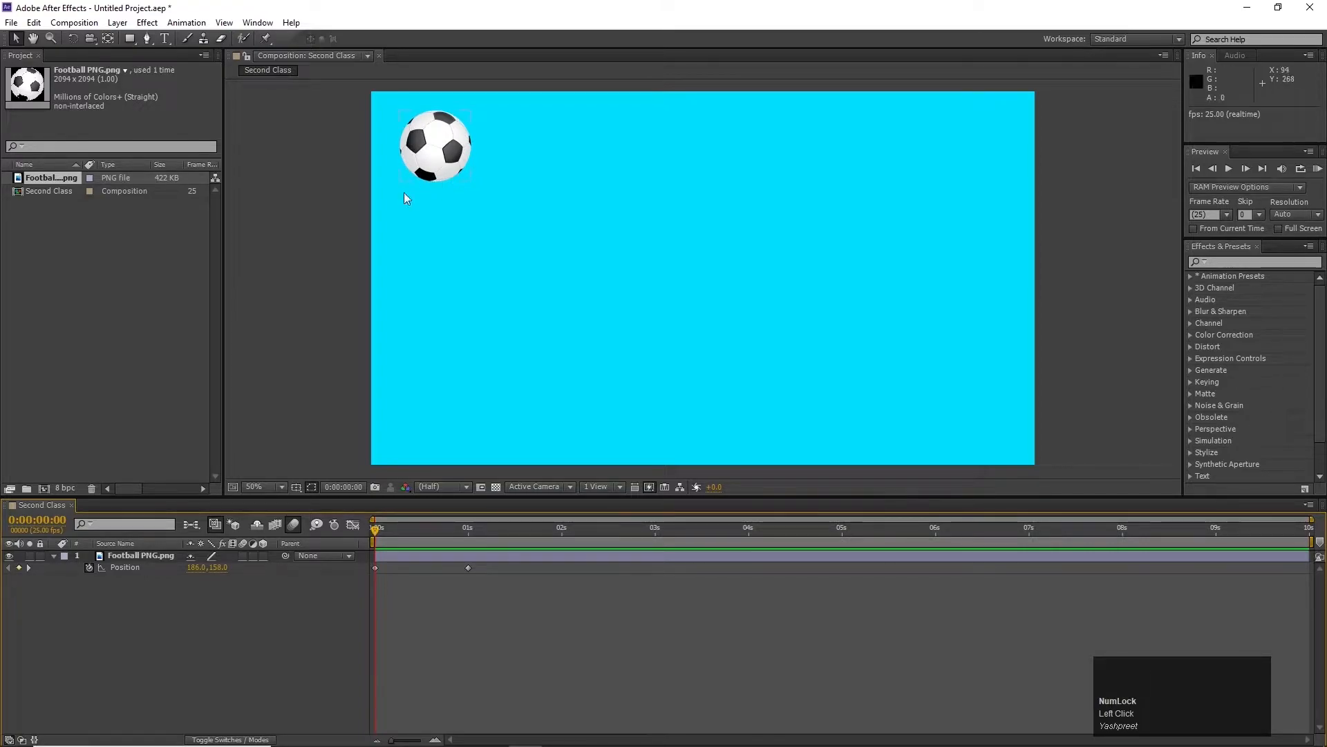
click(242, 556)
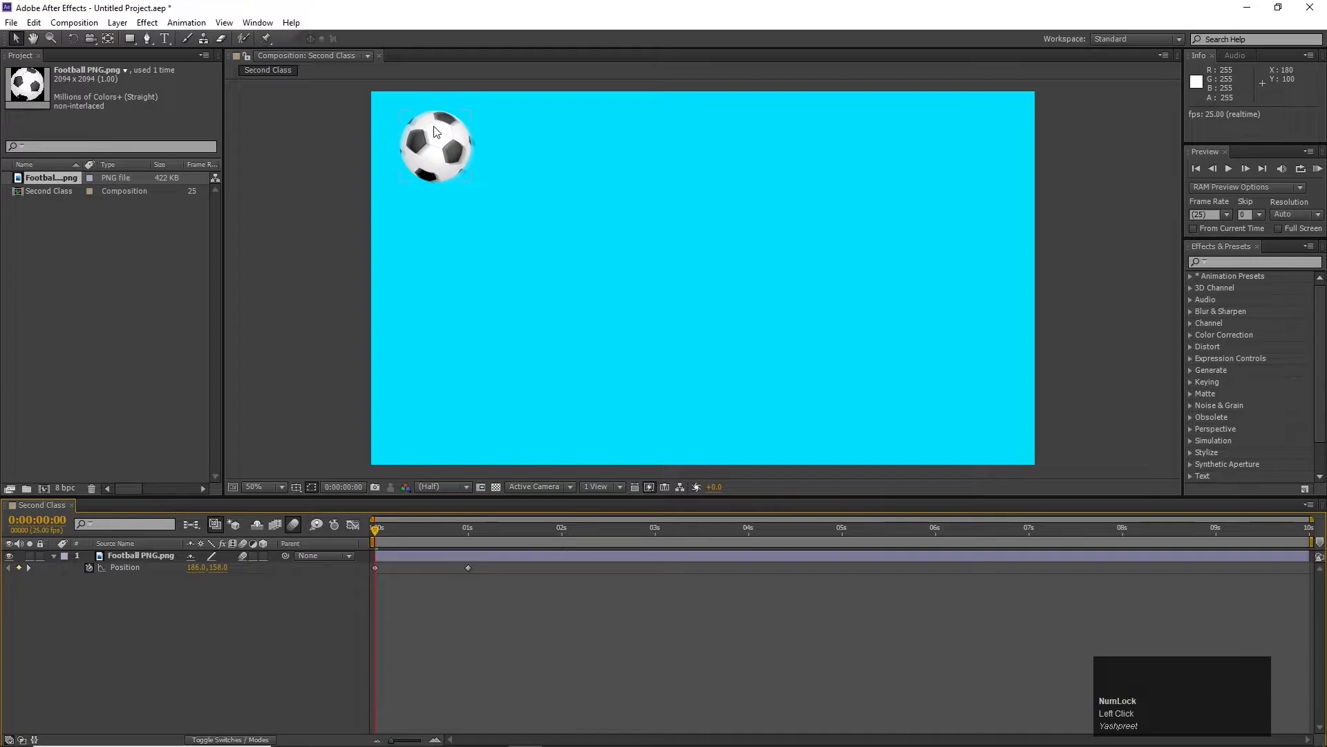
click(433, 621)
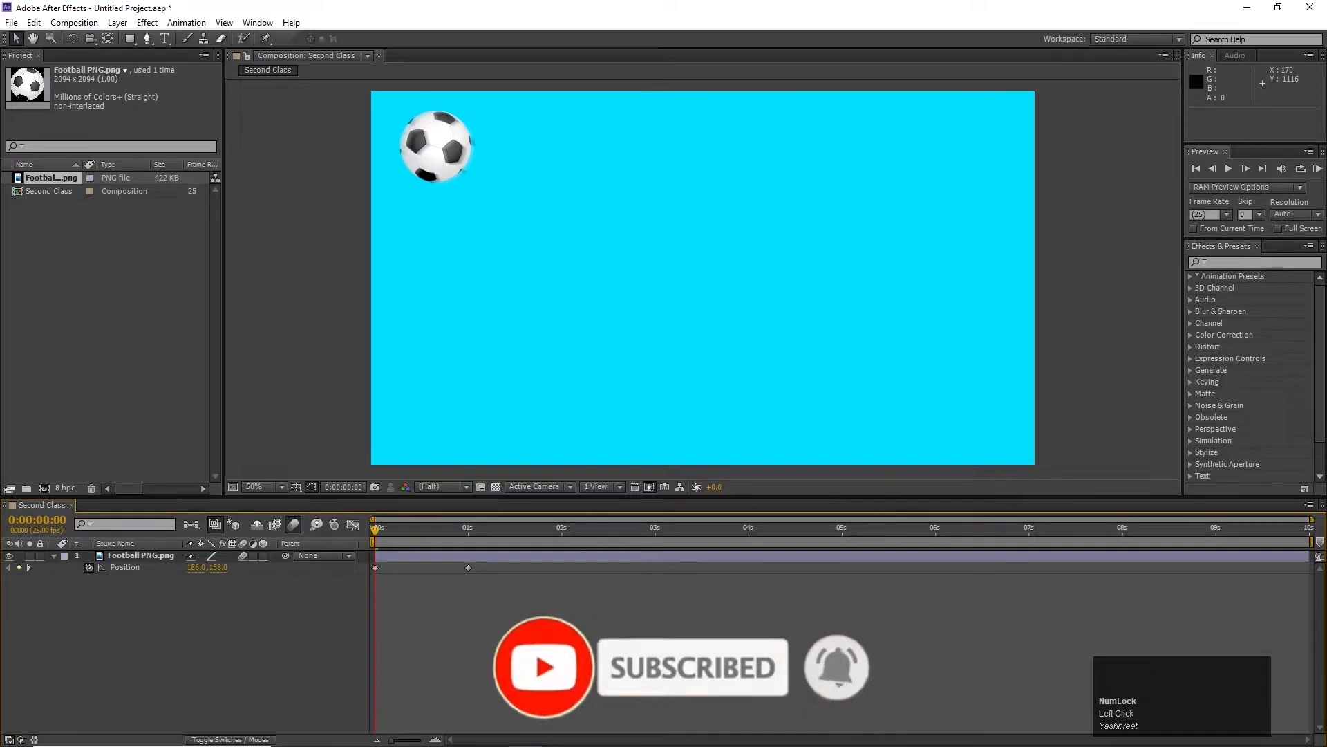
- Play the football's movement from the start several times to examine how it looks with motion blur
key(space)
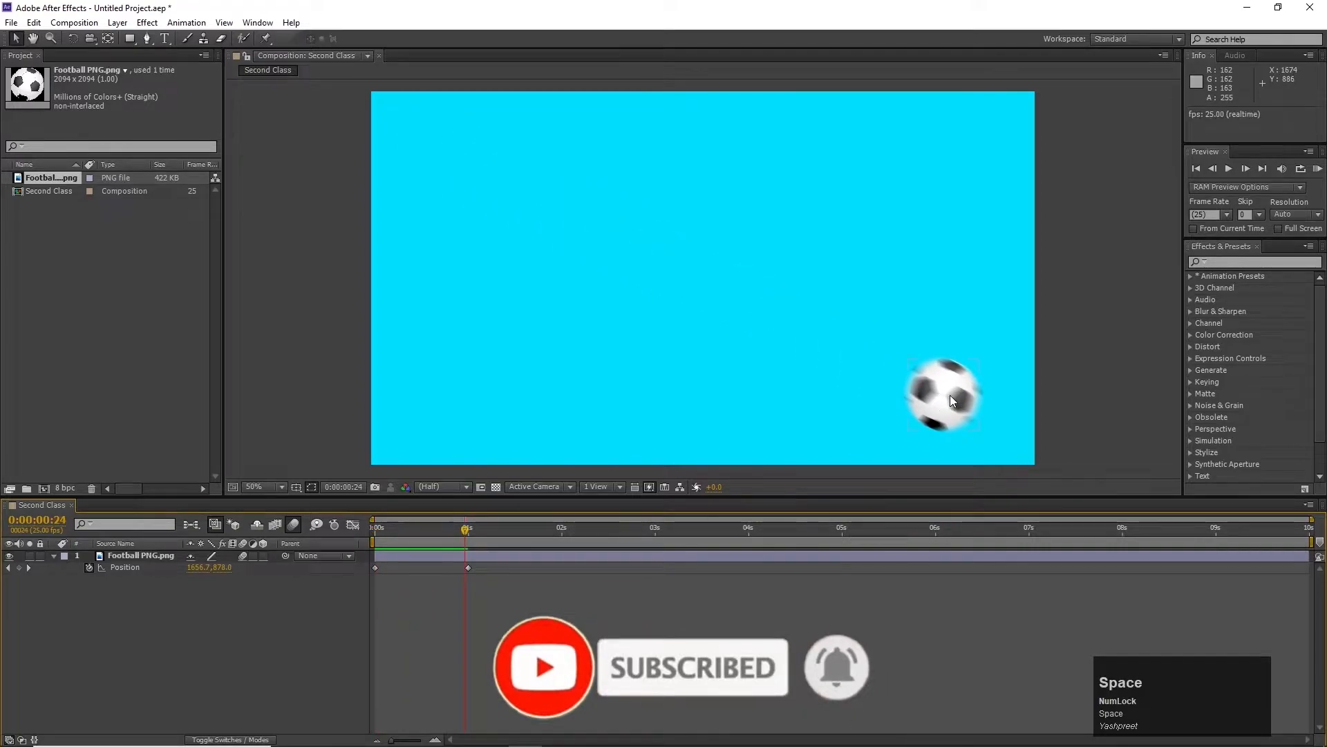
click(358, 563)
key(space)
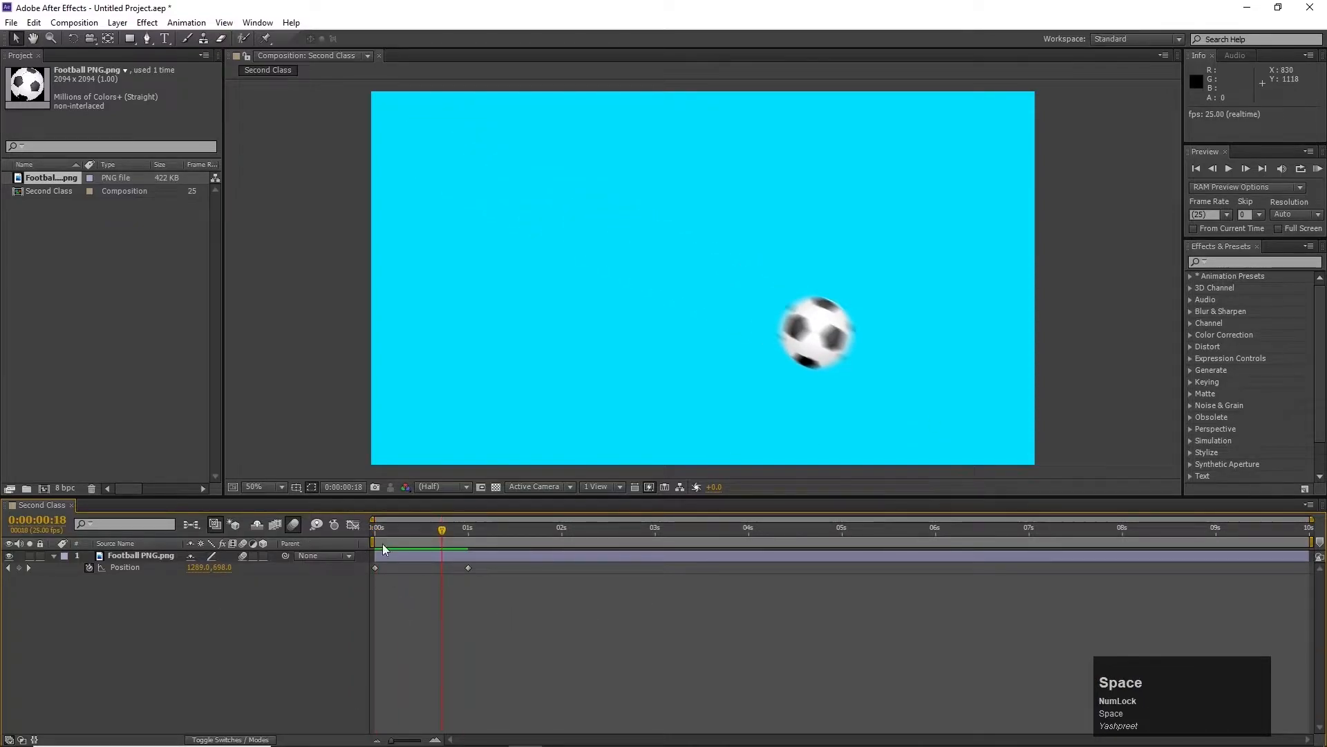
click(331, 541)
key(space)
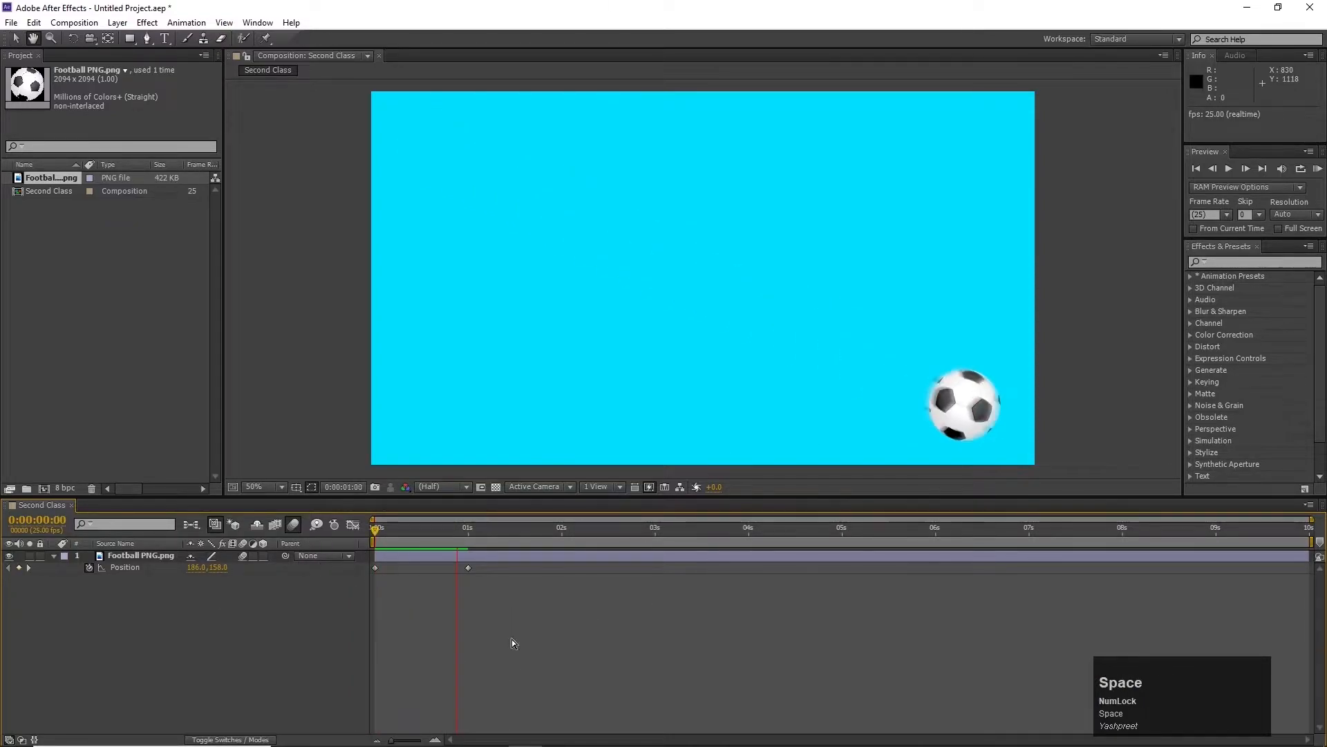
click(309, 527)
key(space)
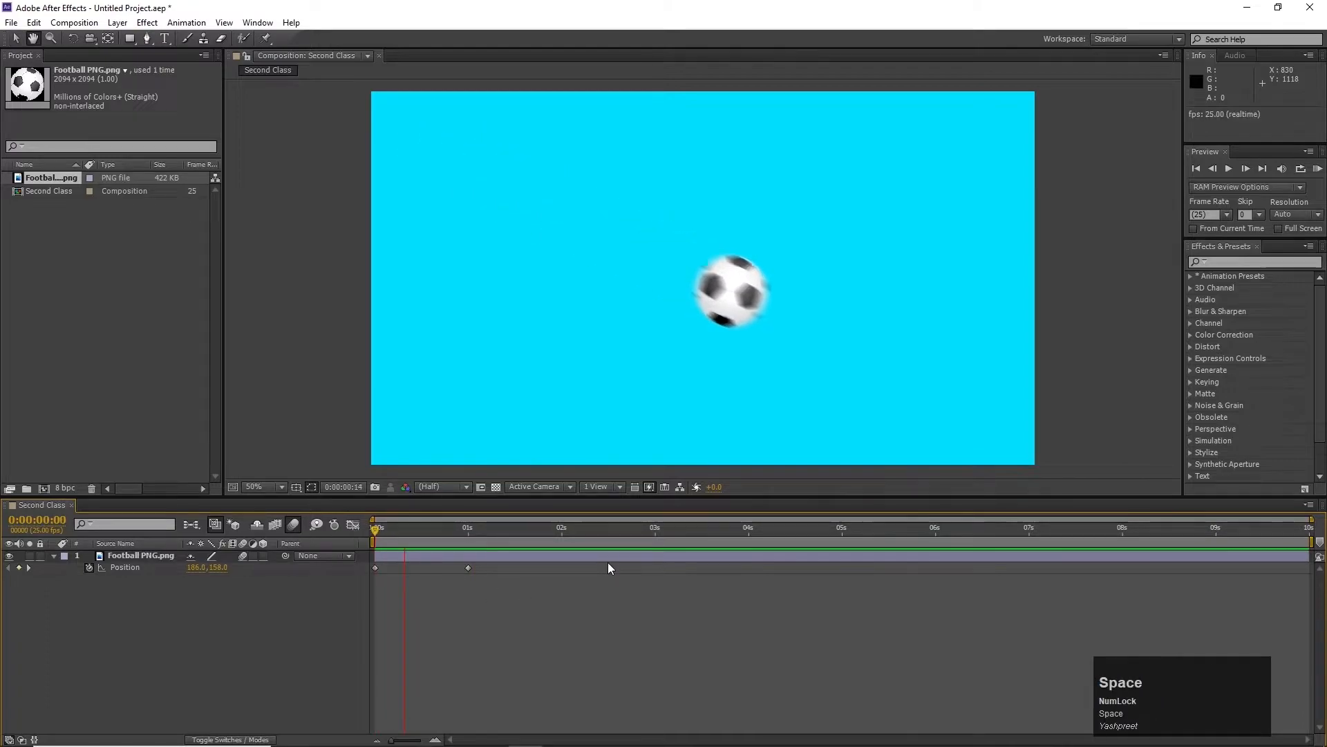
key(space)
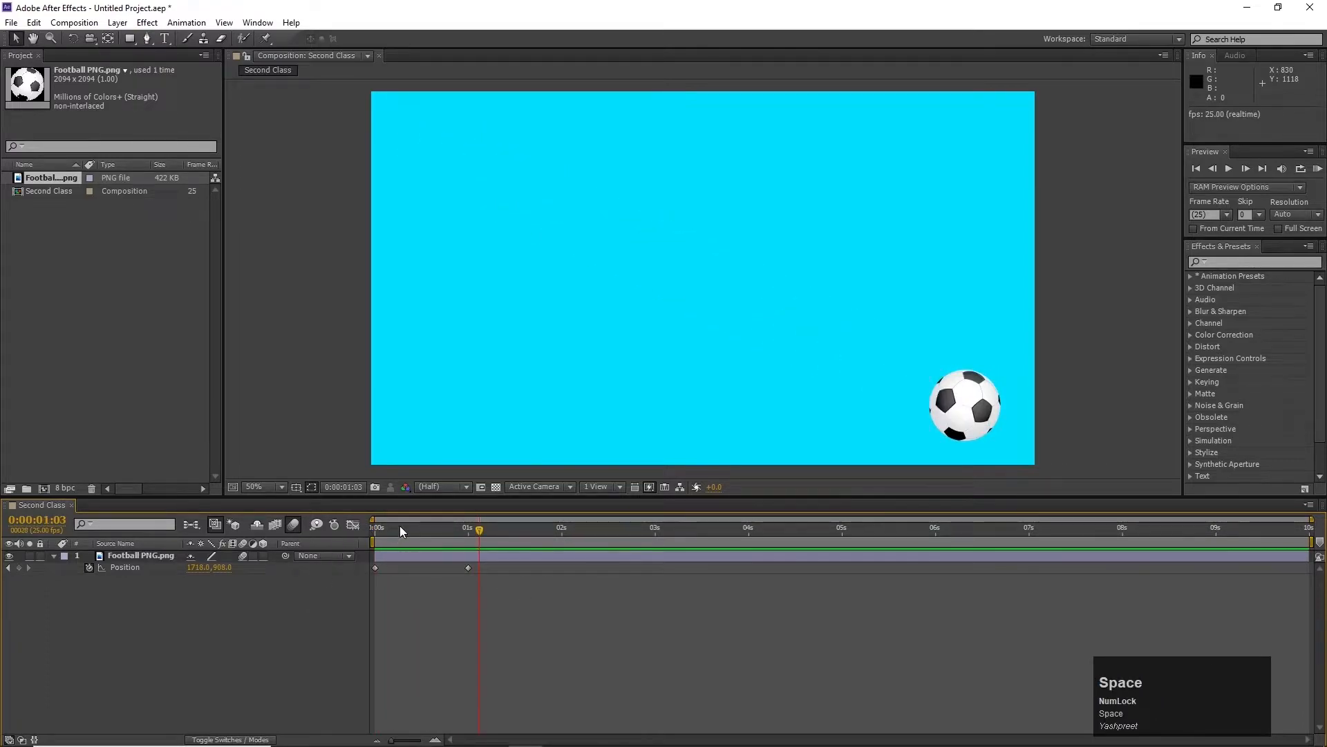
drag(400, 525, 329, 545)
key(space)
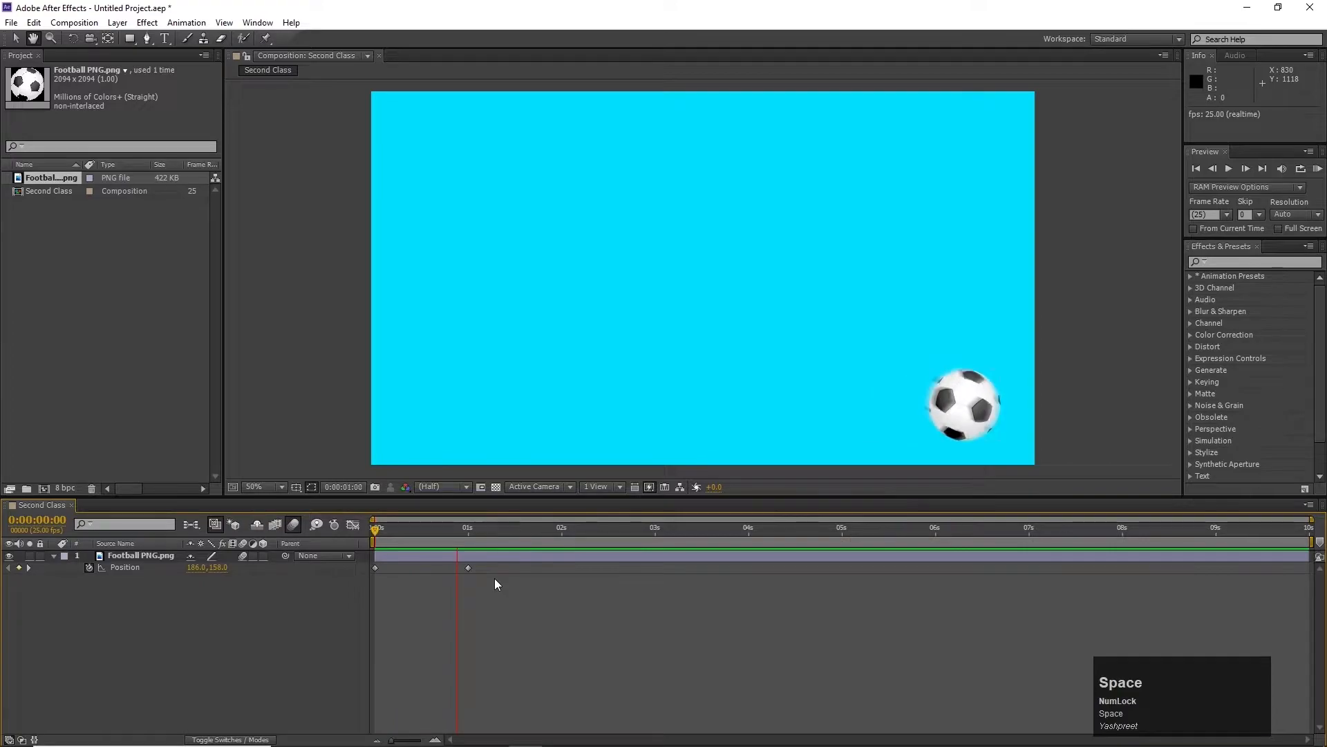
drag(444, 527, 354, 534)
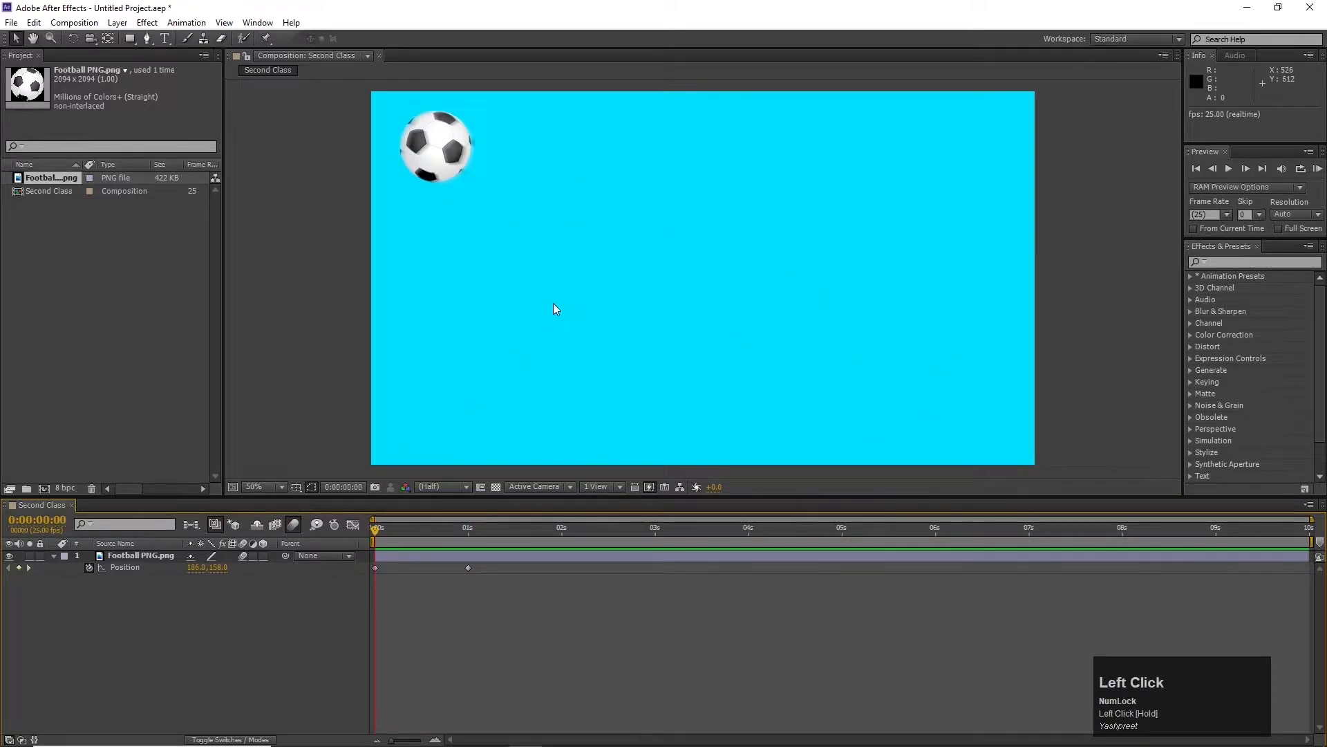
key(space)
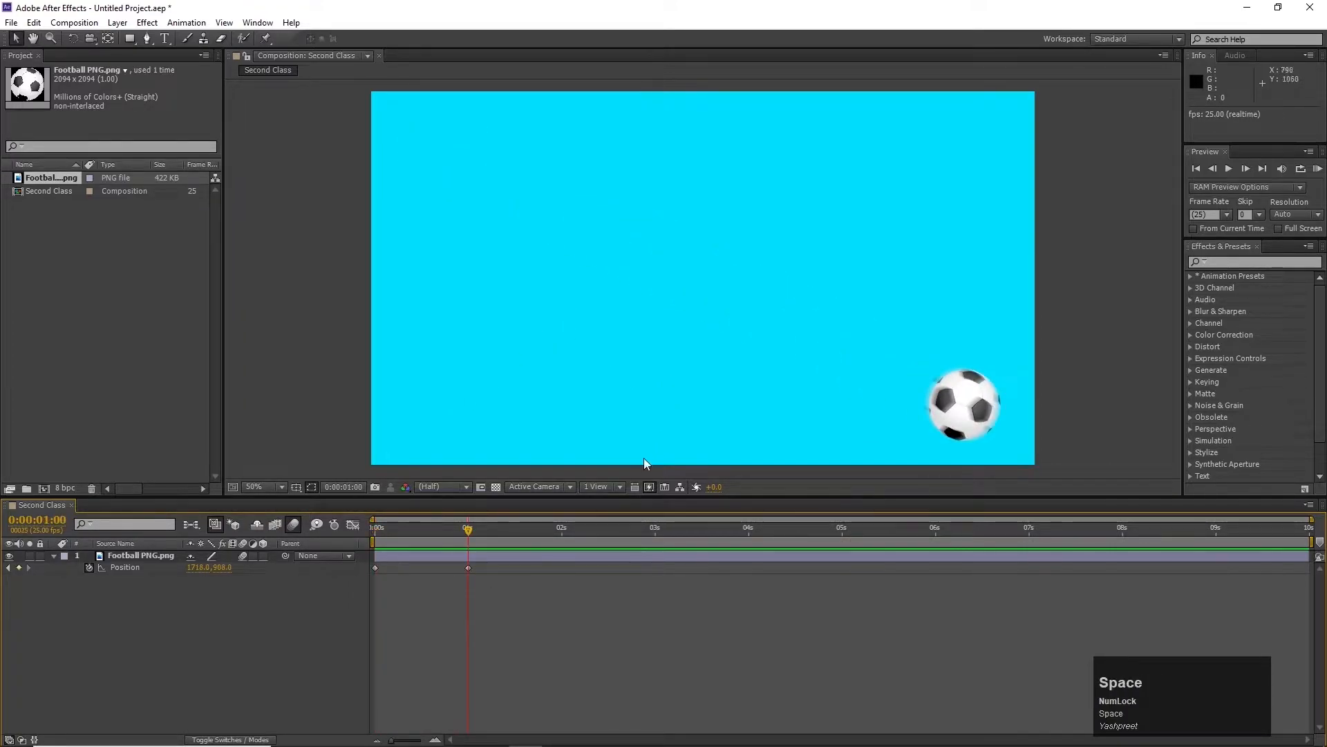
drag(412, 538, 223, 548)
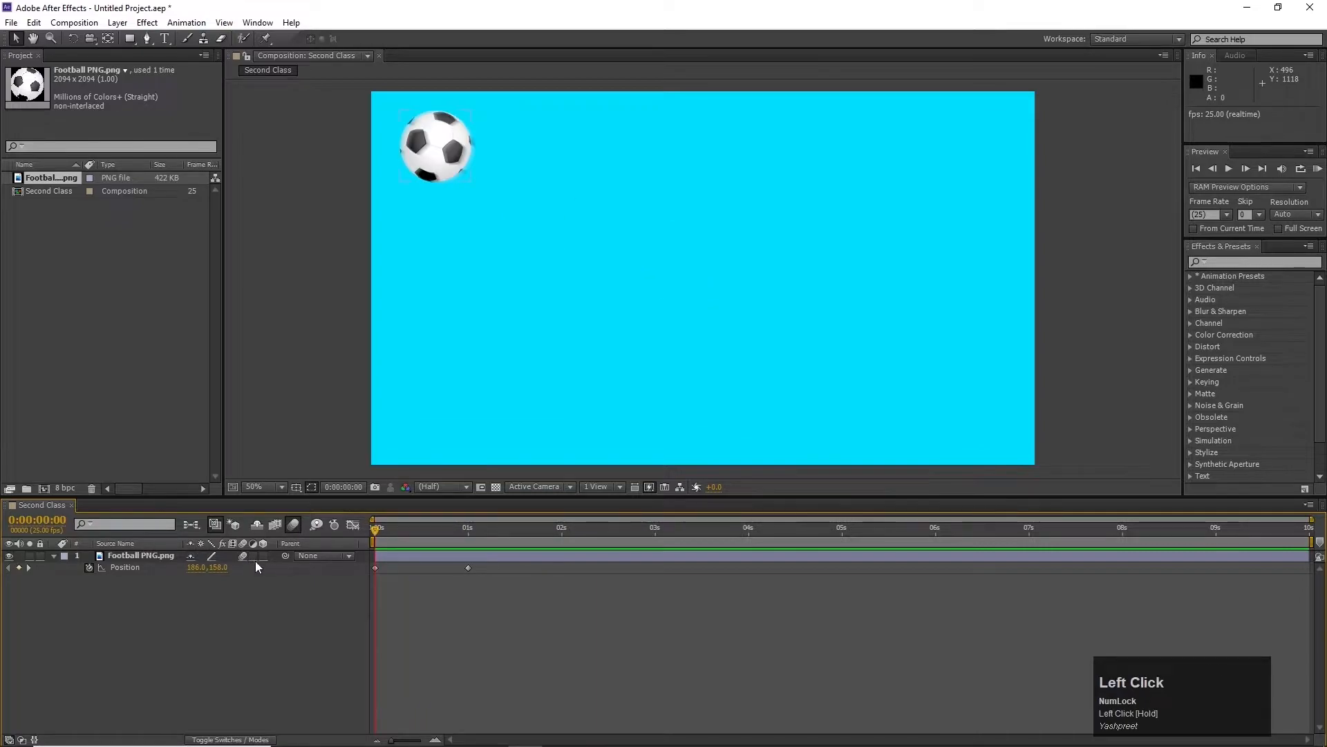
- Preview the movement with the football layer's motion blur switched off, and switch the blur back on
click(243, 555)
key(space)
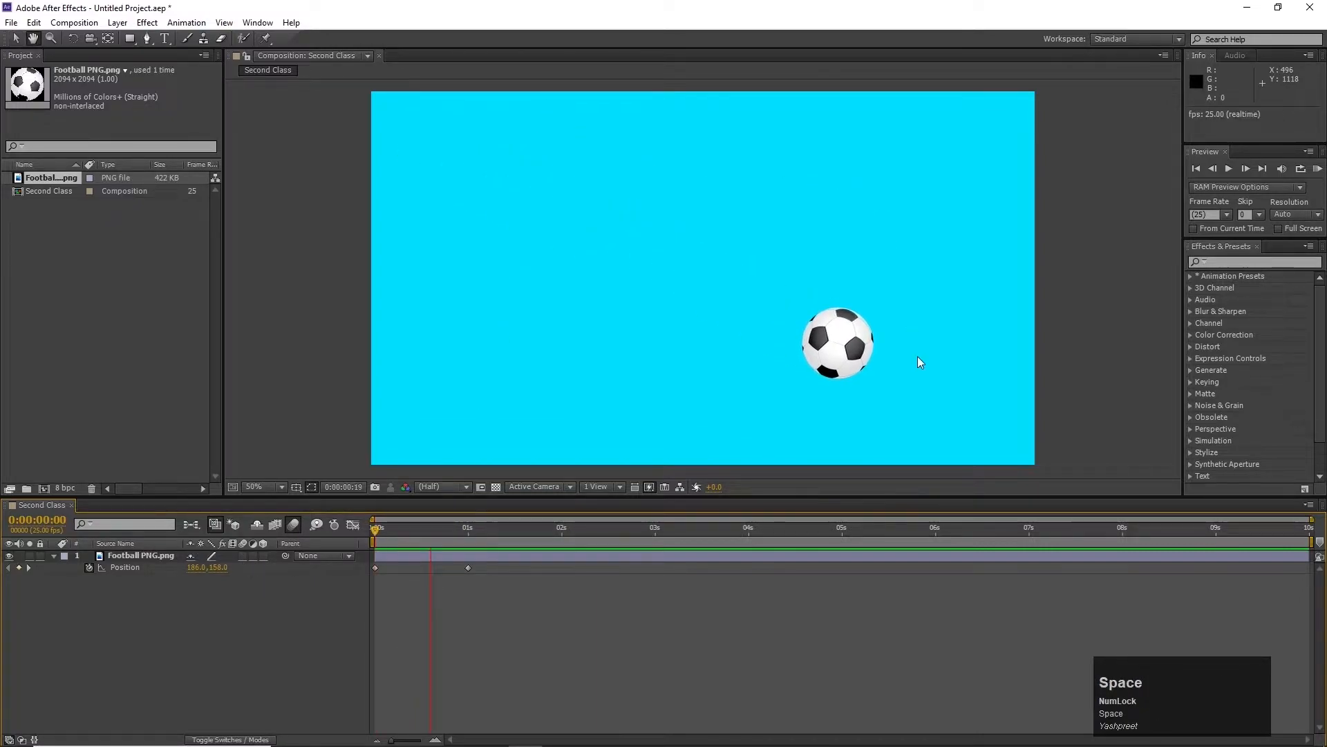
drag(409, 537, 325, 546)
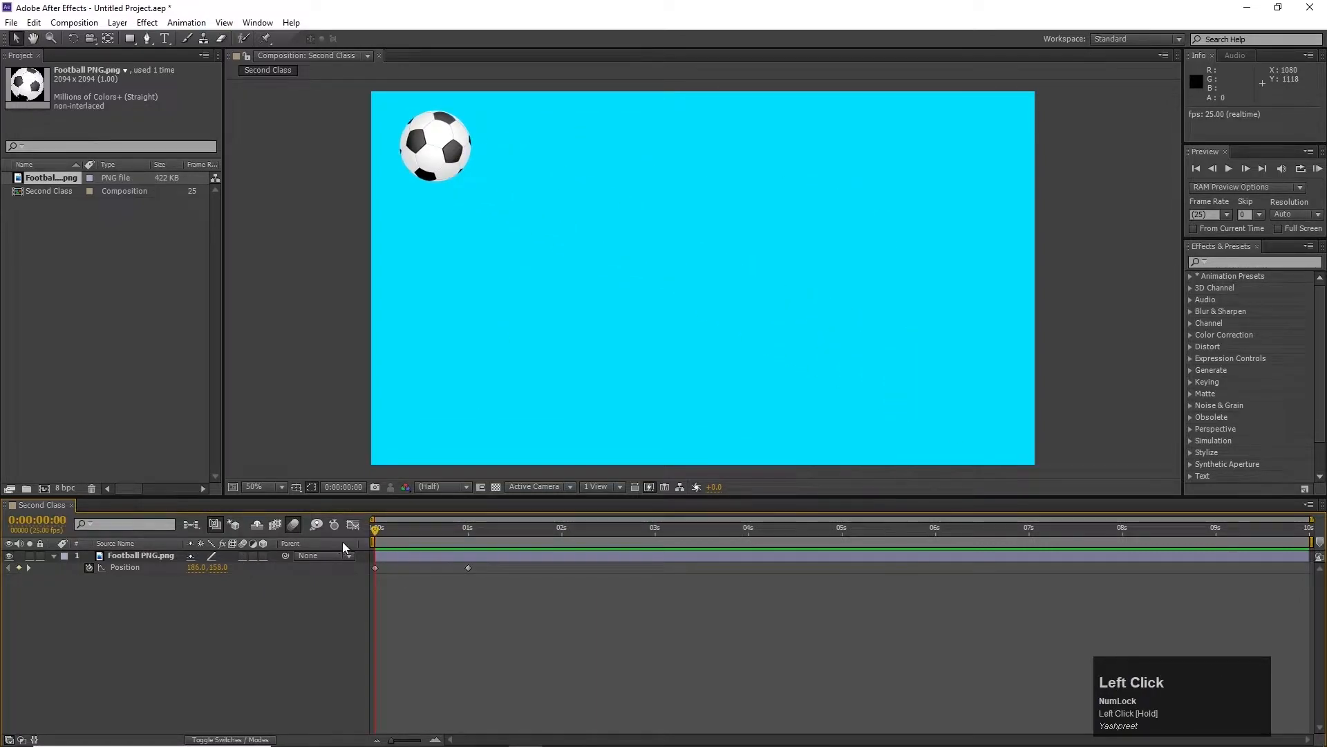
click(242, 558)
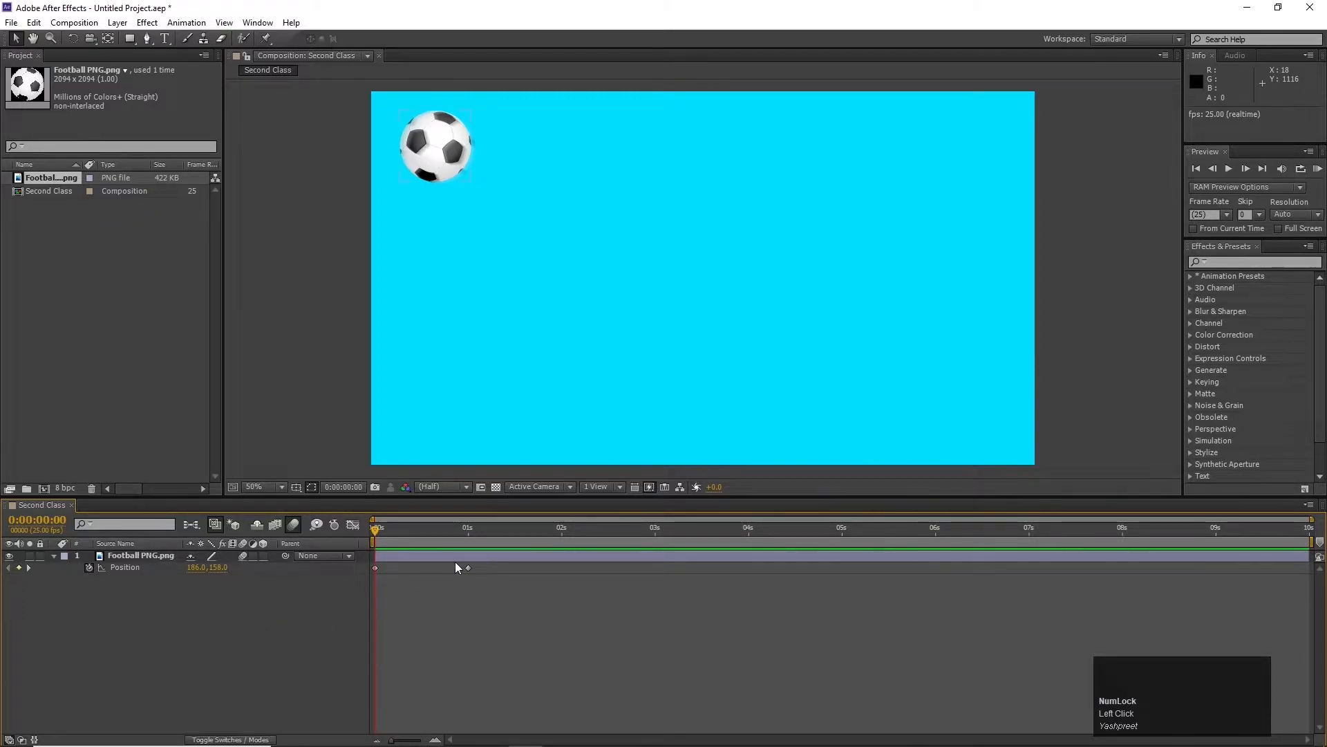
- Replay the movement between the two Position keyframes with motion blur on and return to the first frame
click(375, 568)
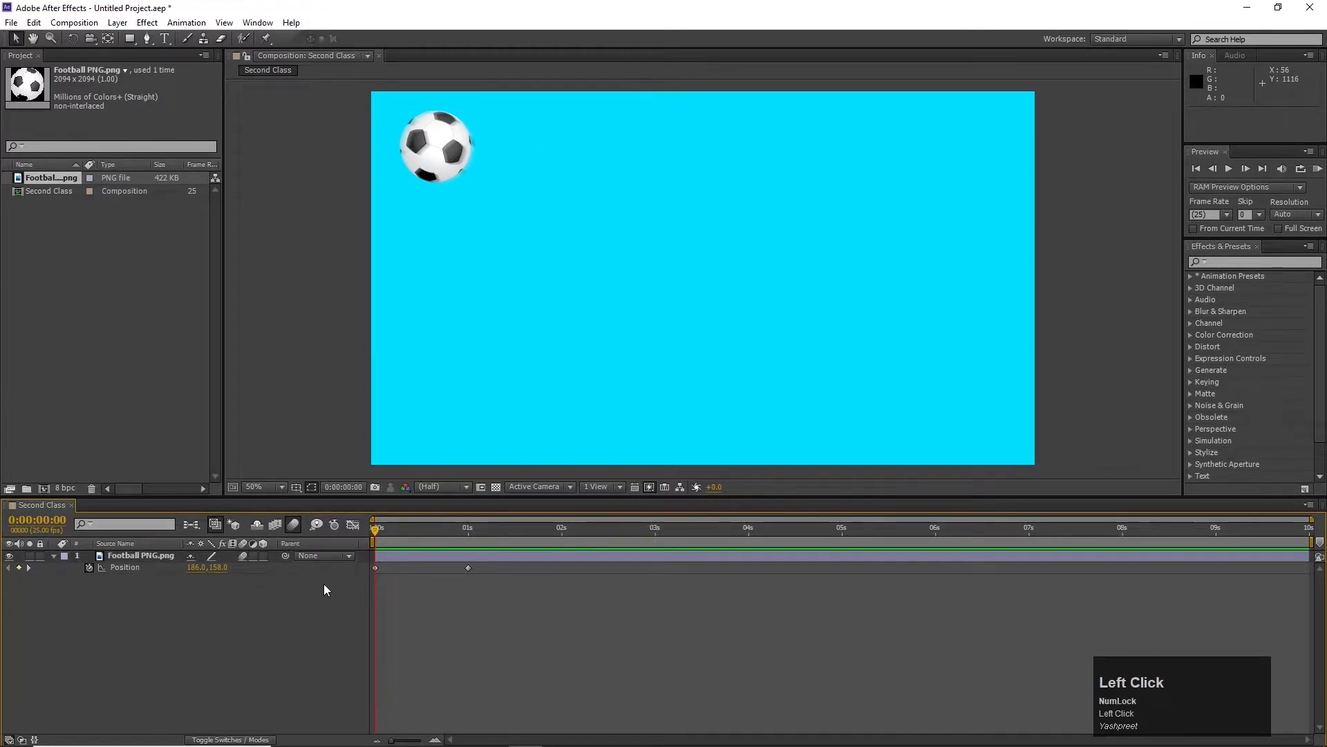
drag(503, 576, 370, 561)
click(427, 666)
key(space)
click(282, 544)
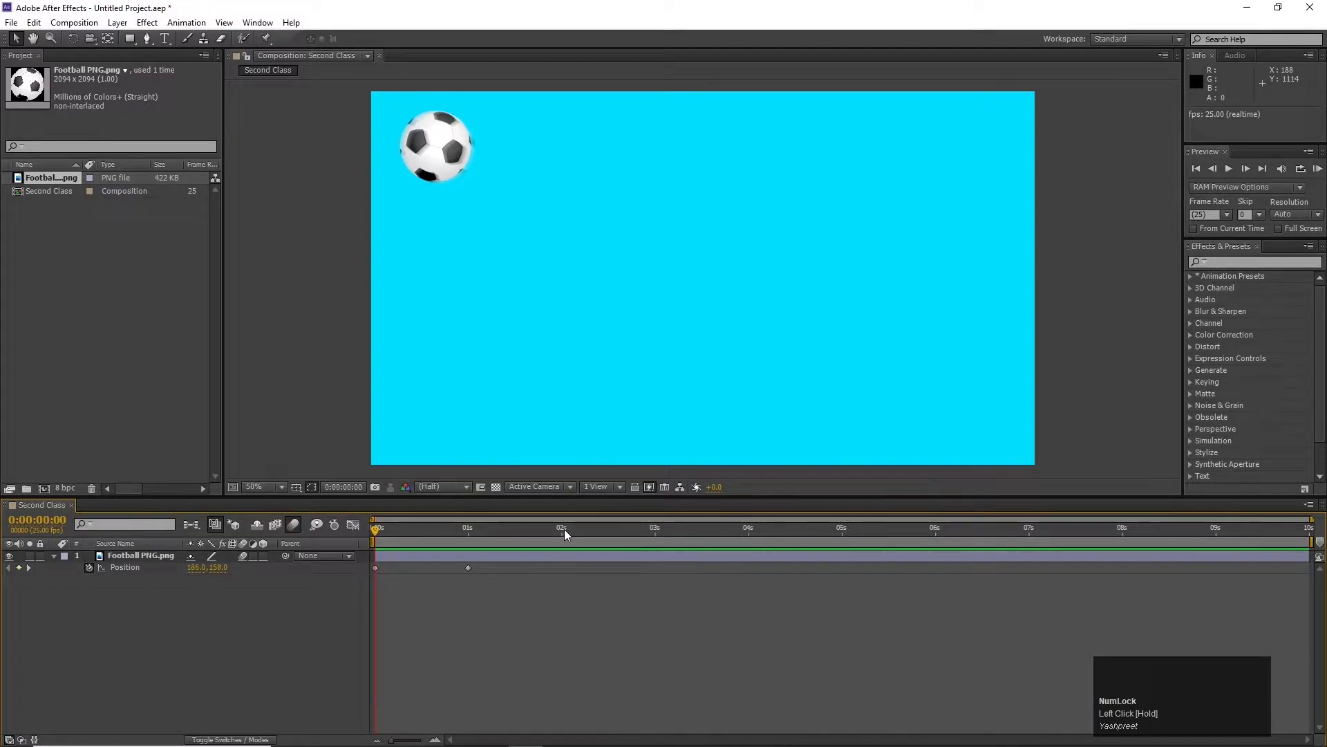
- Set the end of the work area at the second Position keyframe, 0:00:01:00
click(468, 528)
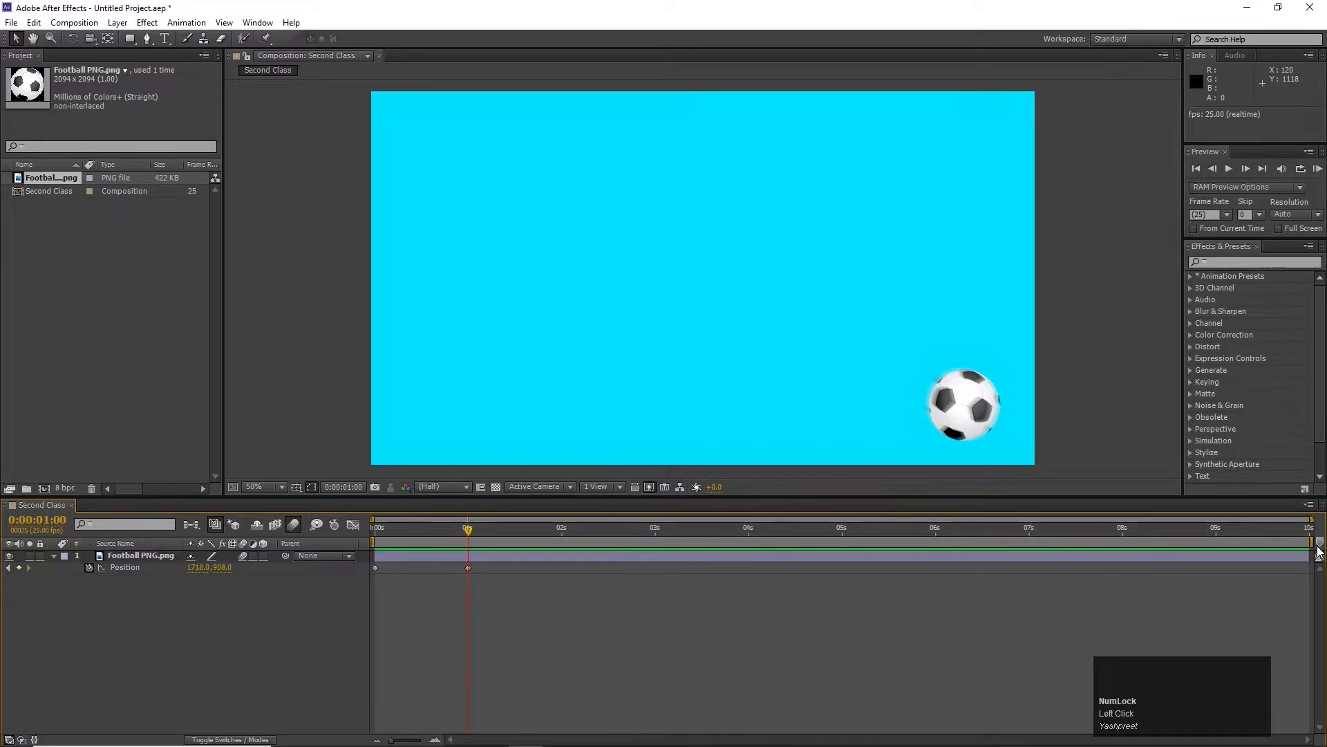
drag(1308, 542, 1308, 594)
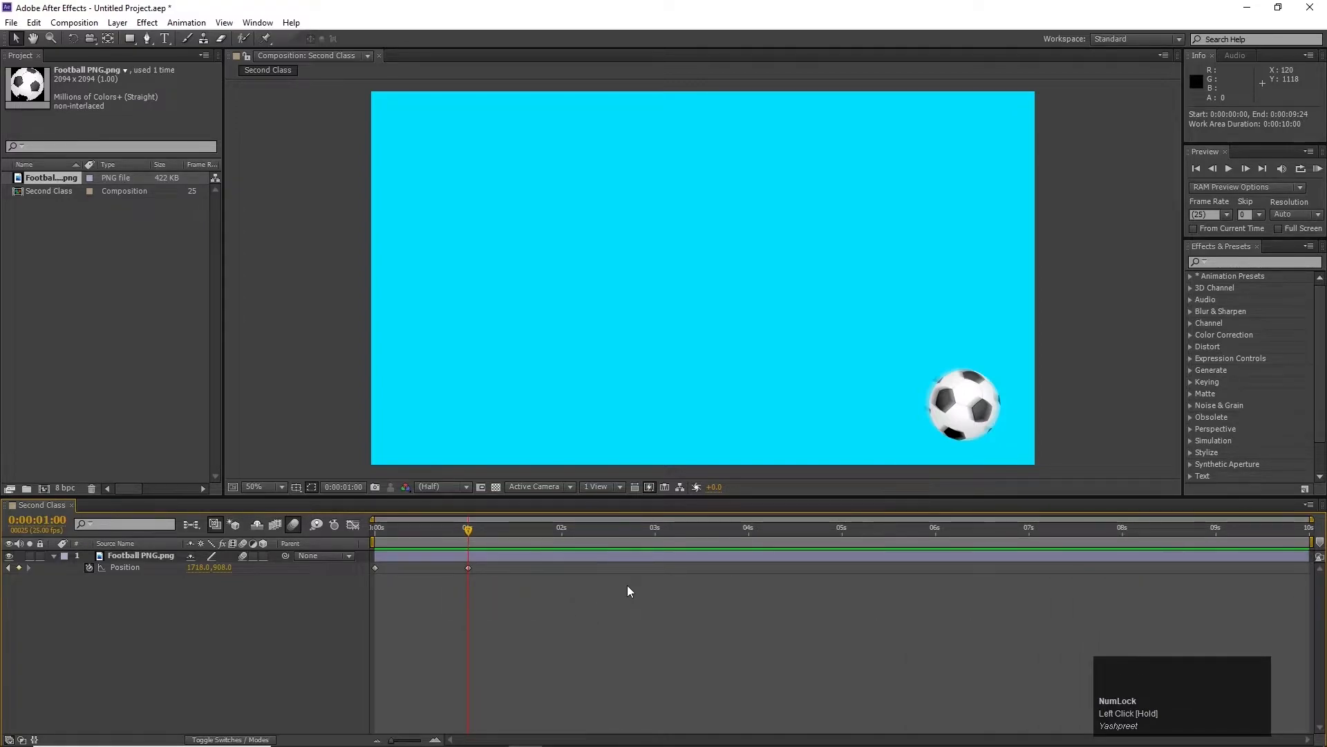
key(n)
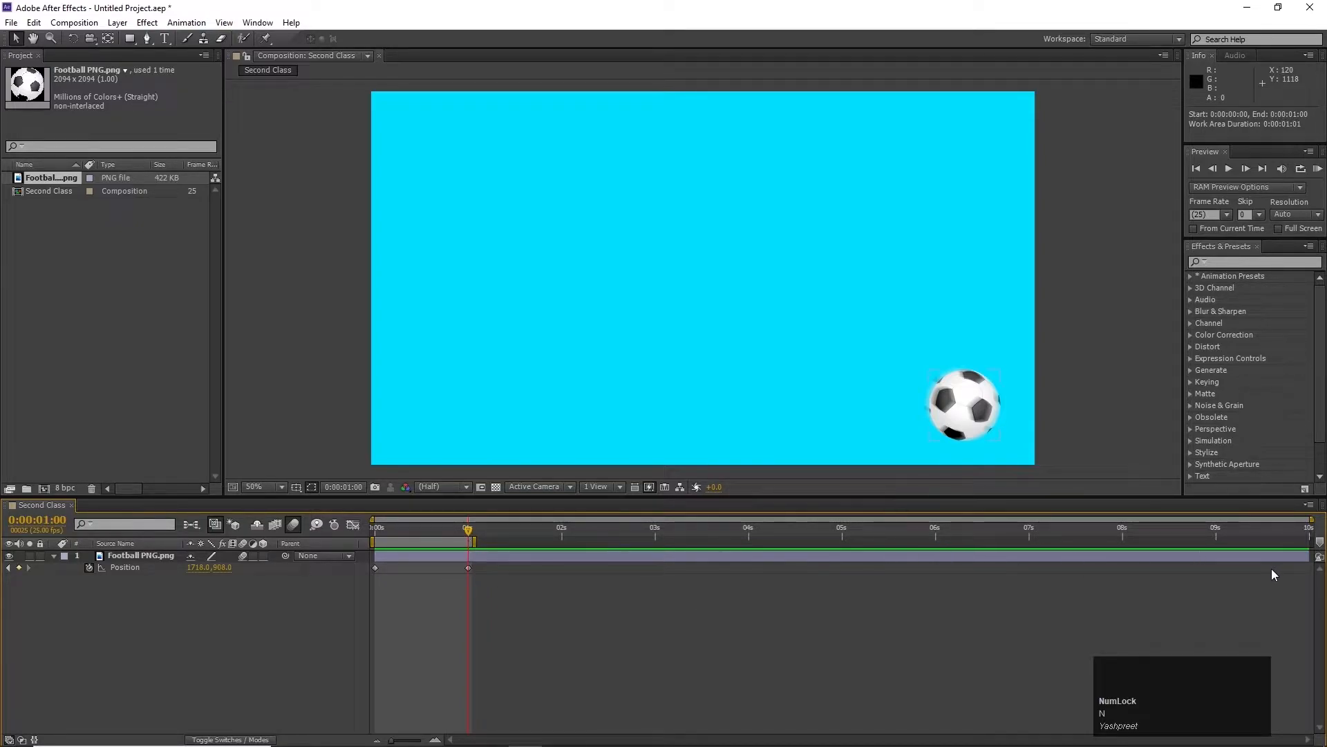
- Set the start of the work area at 0:00:00:15
click(432, 532)
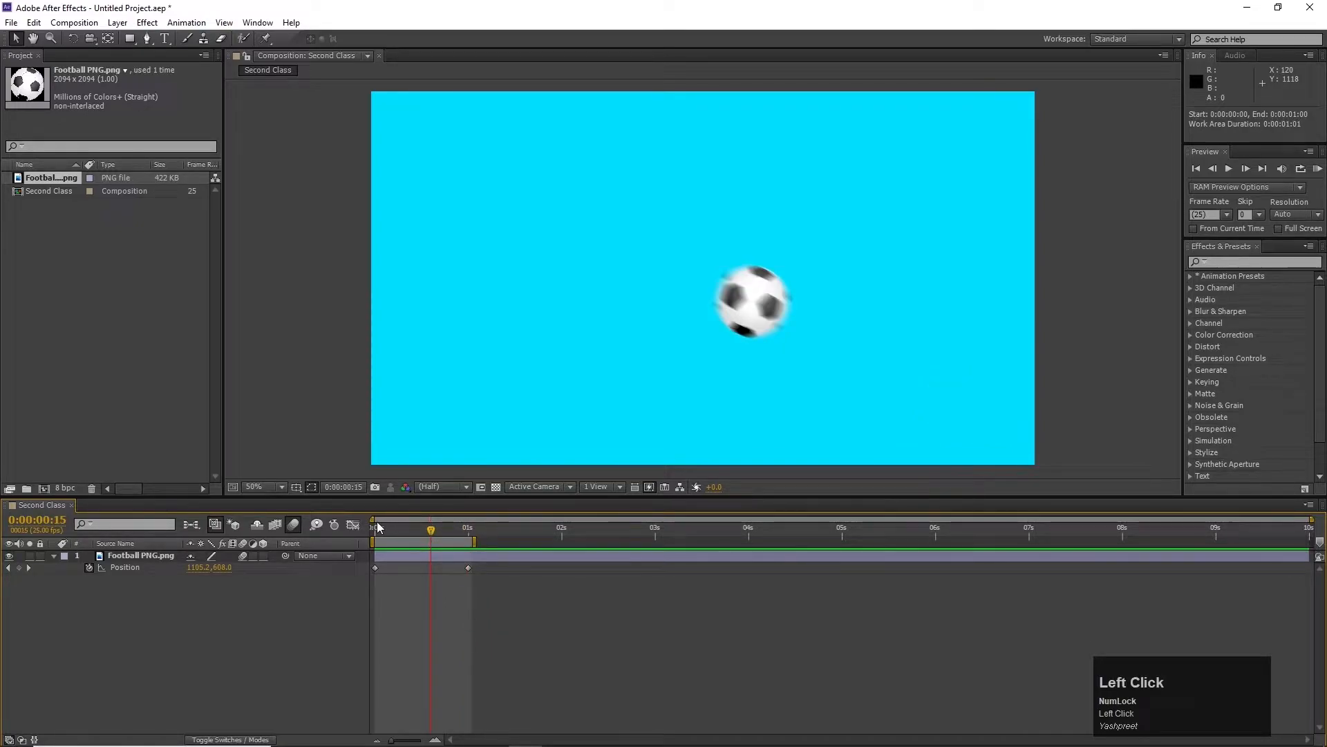
drag(376, 541, 314, 553)
key(b)
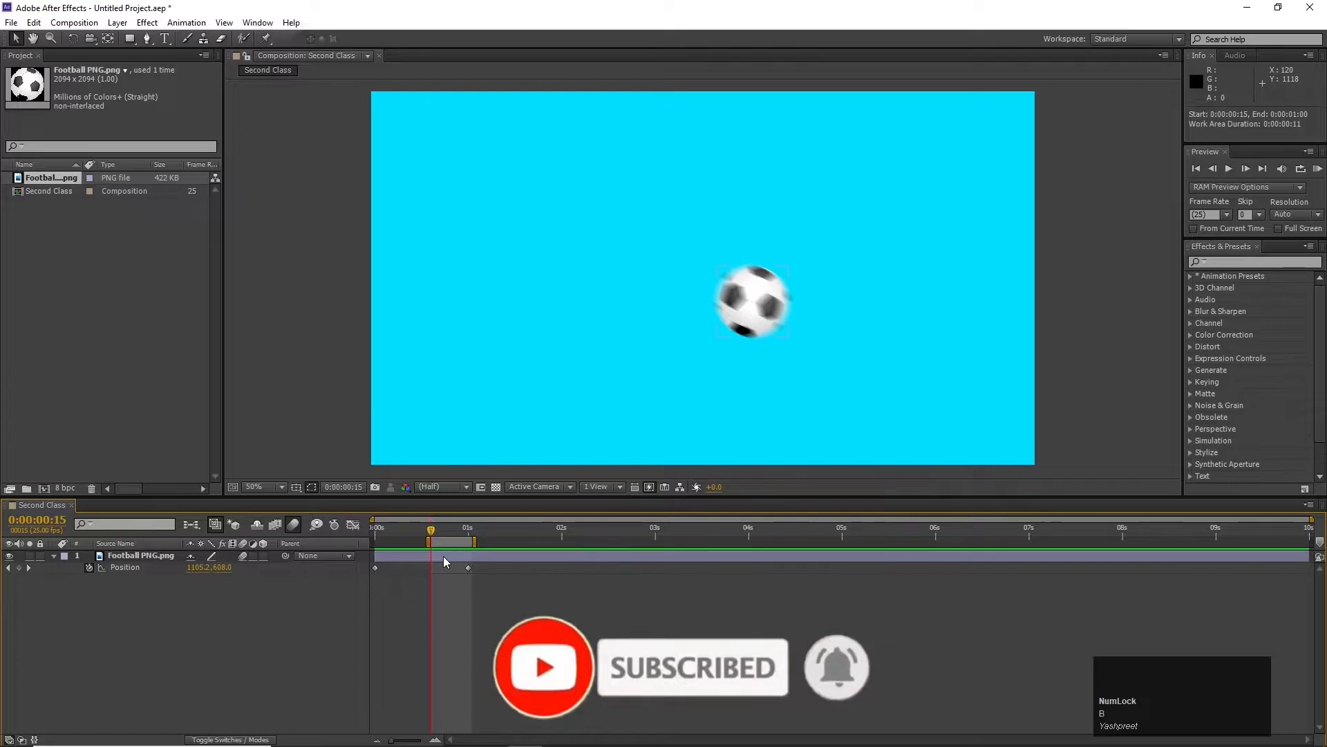
- Set the work area to run from 0:00:00:00 to 0:00:02:00
key(n)
drag(436, 546, 572, 560)
click(562, 536)
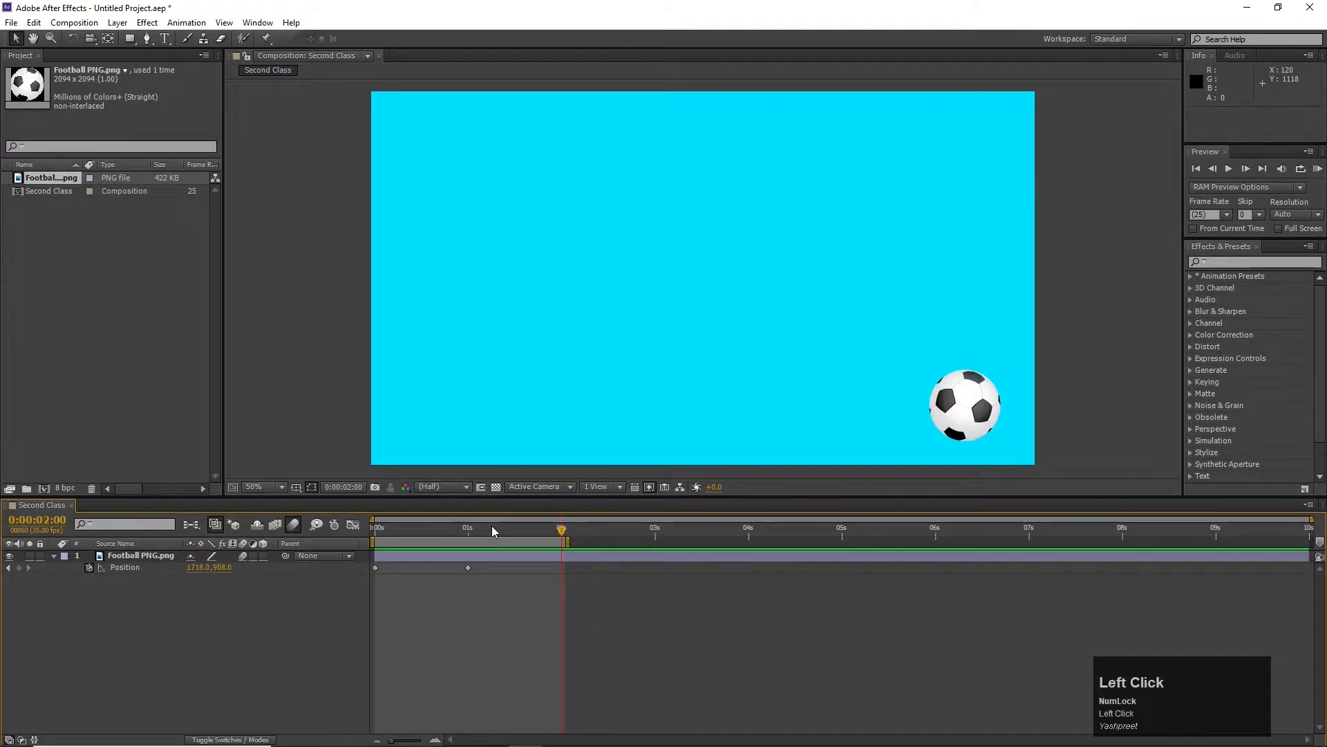
- Play the two-second work area from the start several times to examine how the animation previews, and return to the first frame
drag(491, 526, 323, 527)
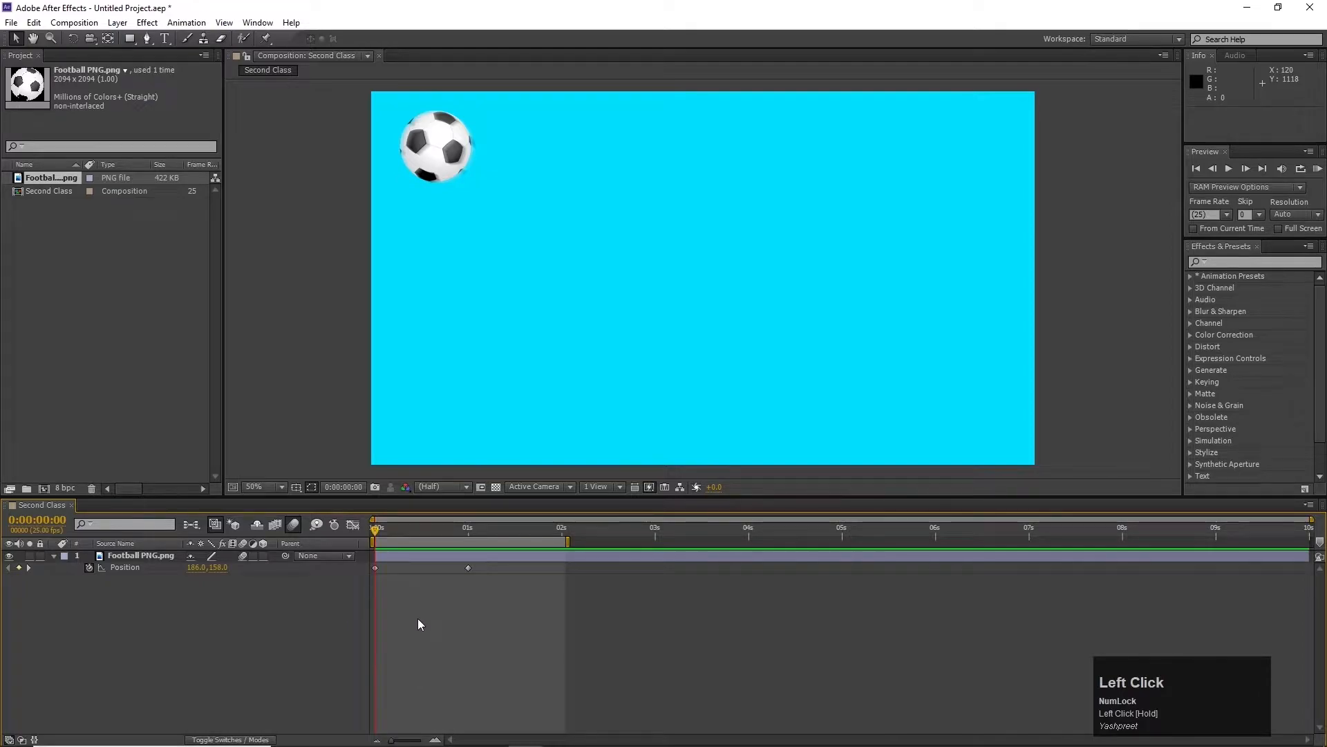
key(space)
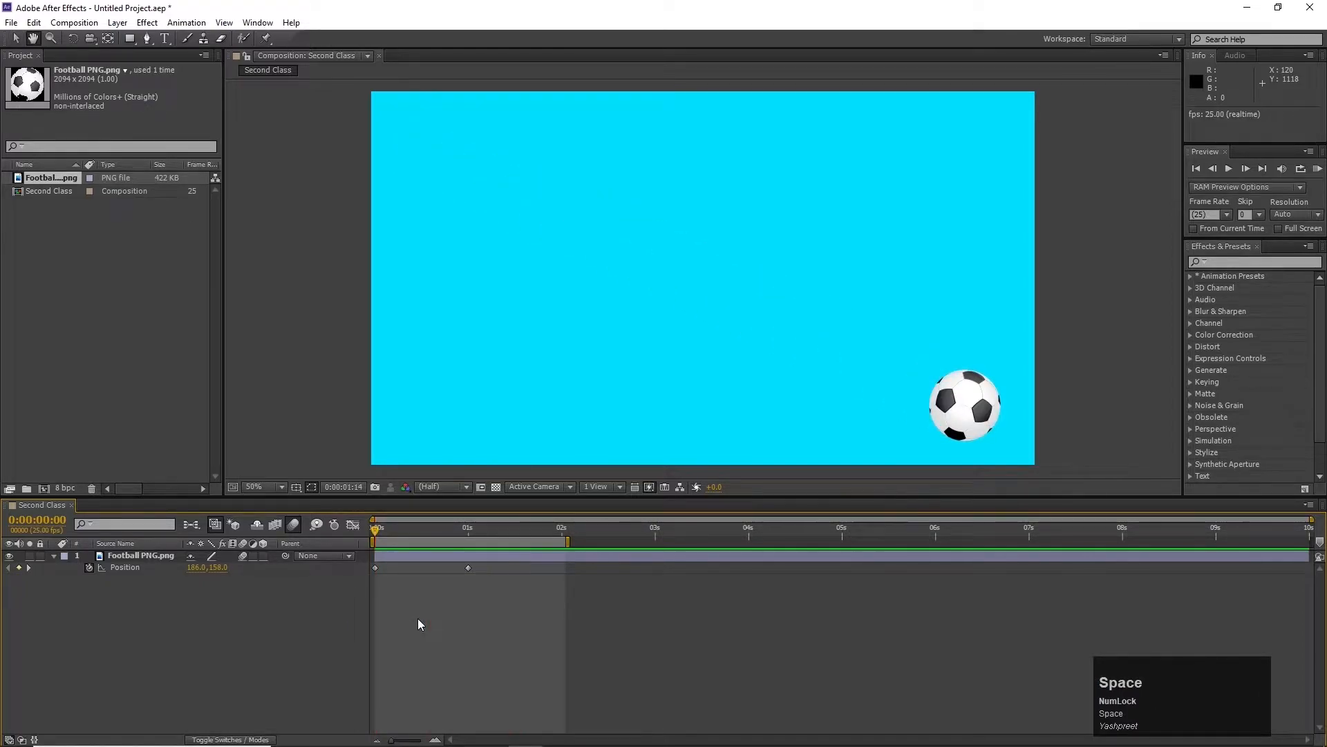
drag(417, 527, 328, 525)
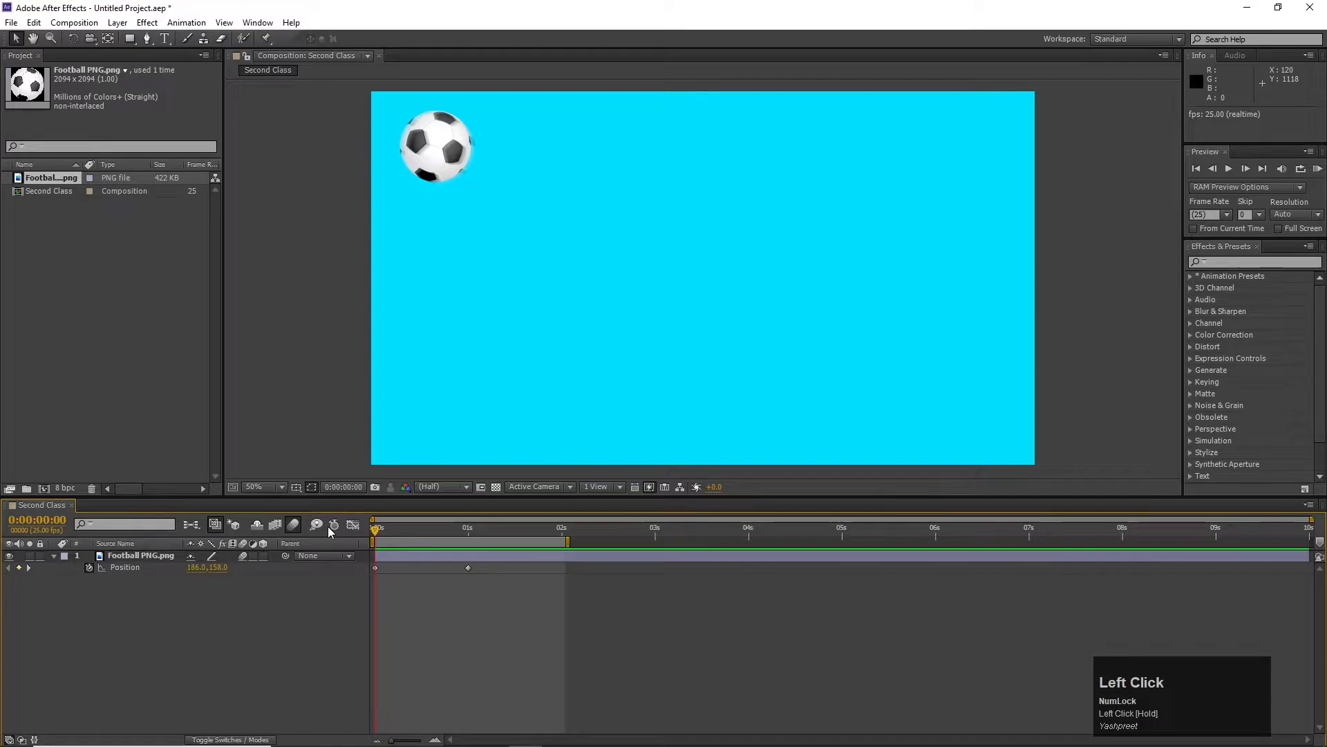
key(space)
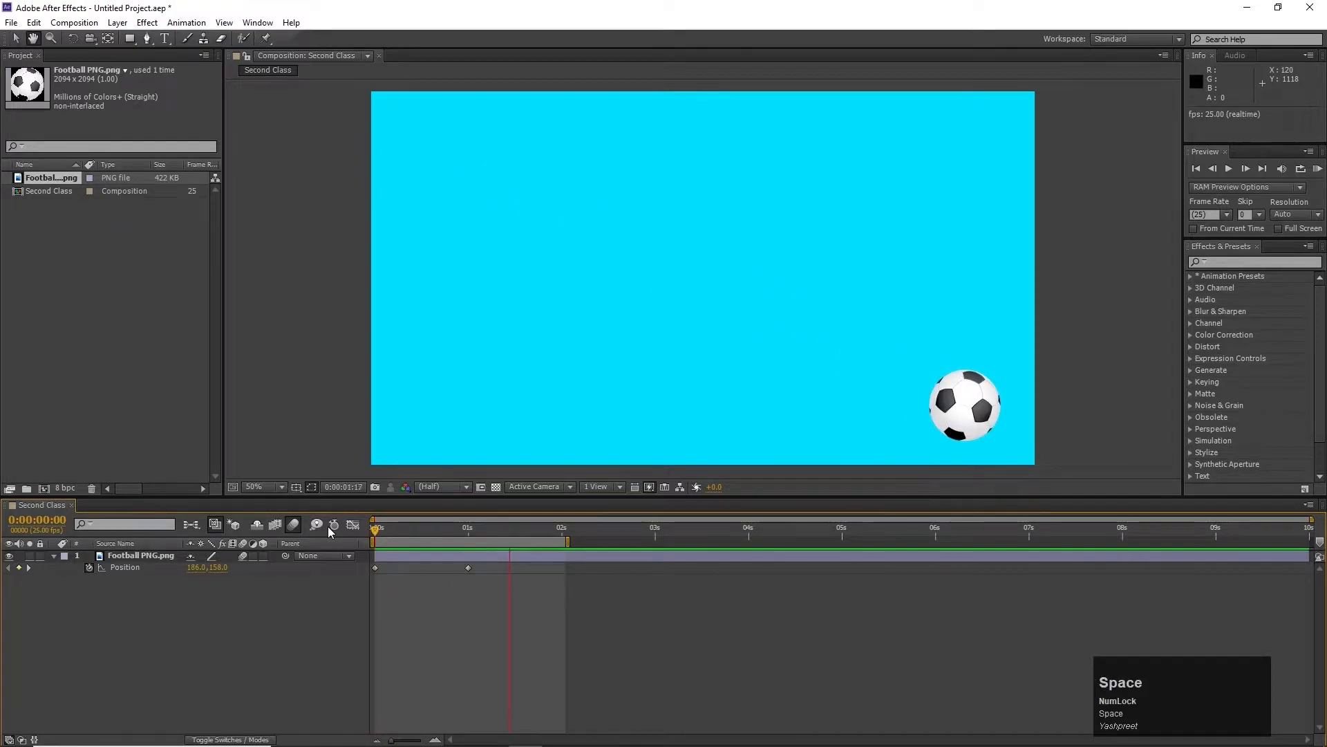
click(461, 201)
key(space)
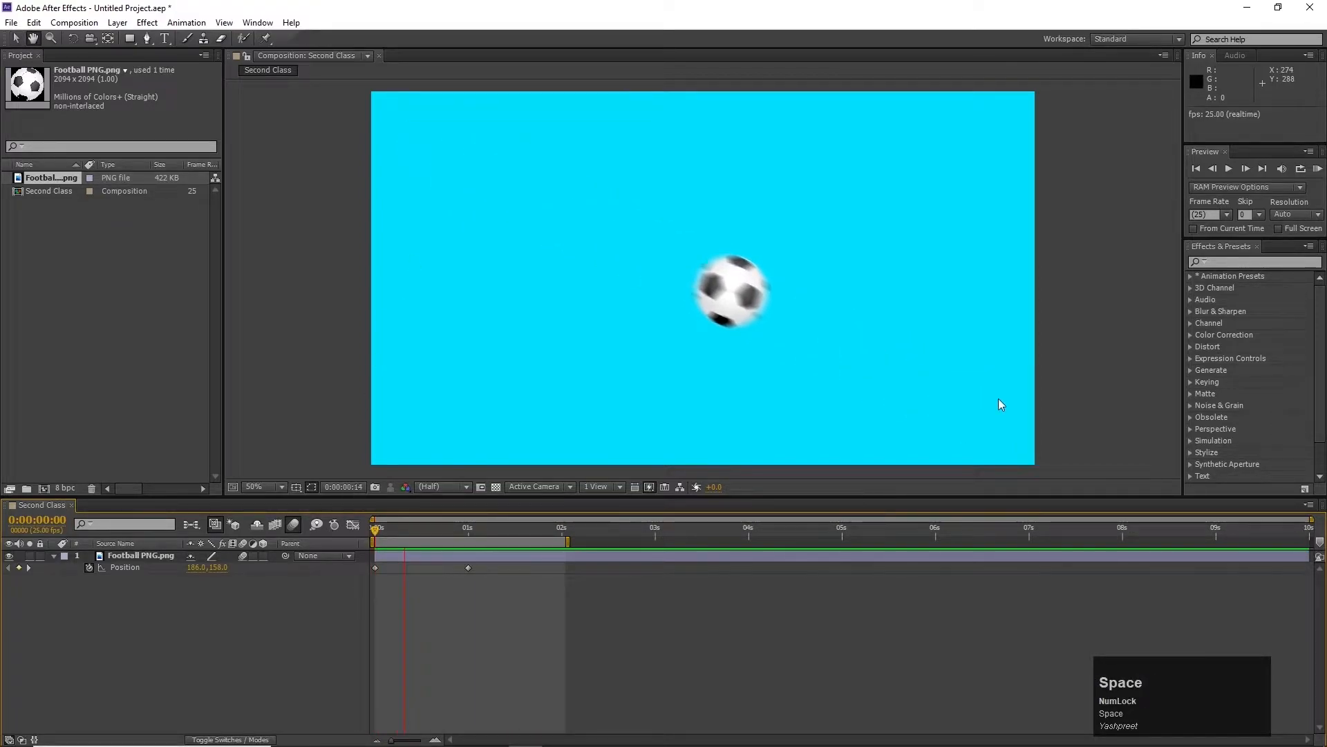
drag(425, 531, 363, 650)
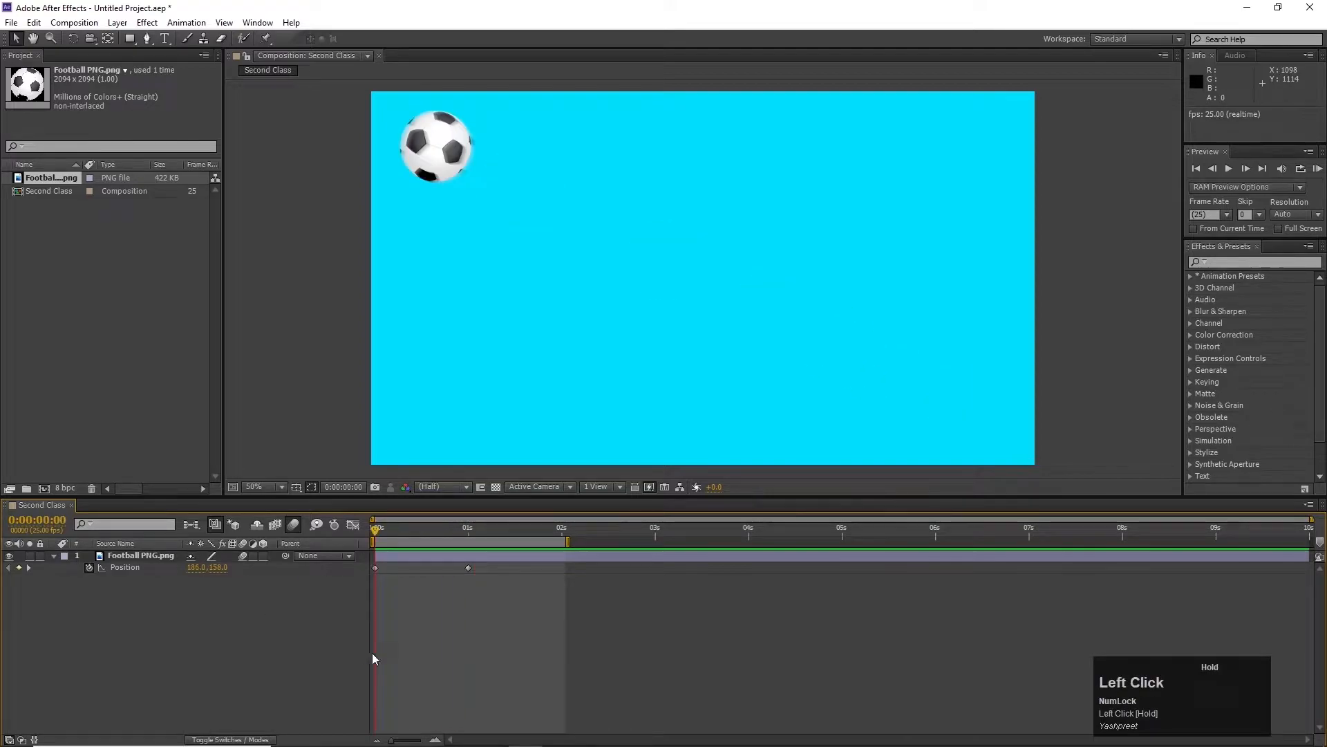
drag(375, 531, 370, 562)
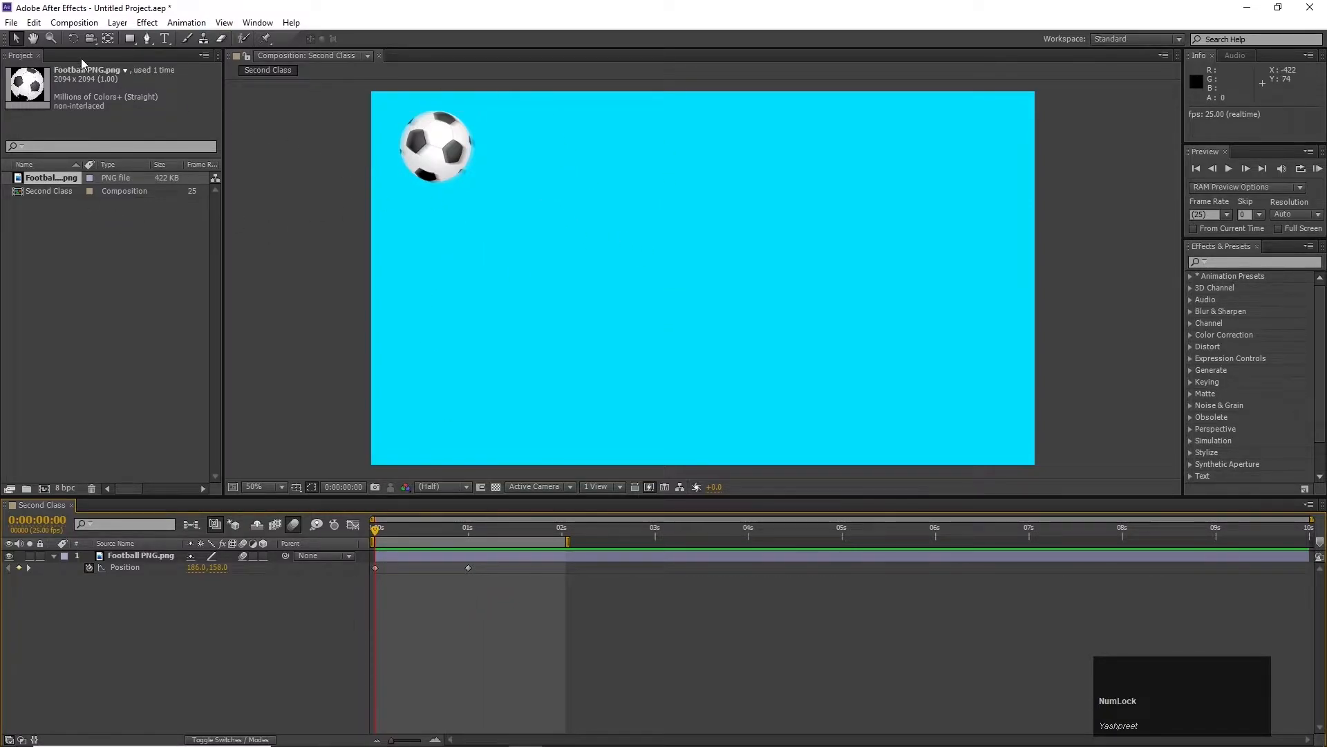
- Change the background colour of the Second Class composition to the deeper blue 00BAFF in the composition settings
click(72, 26)
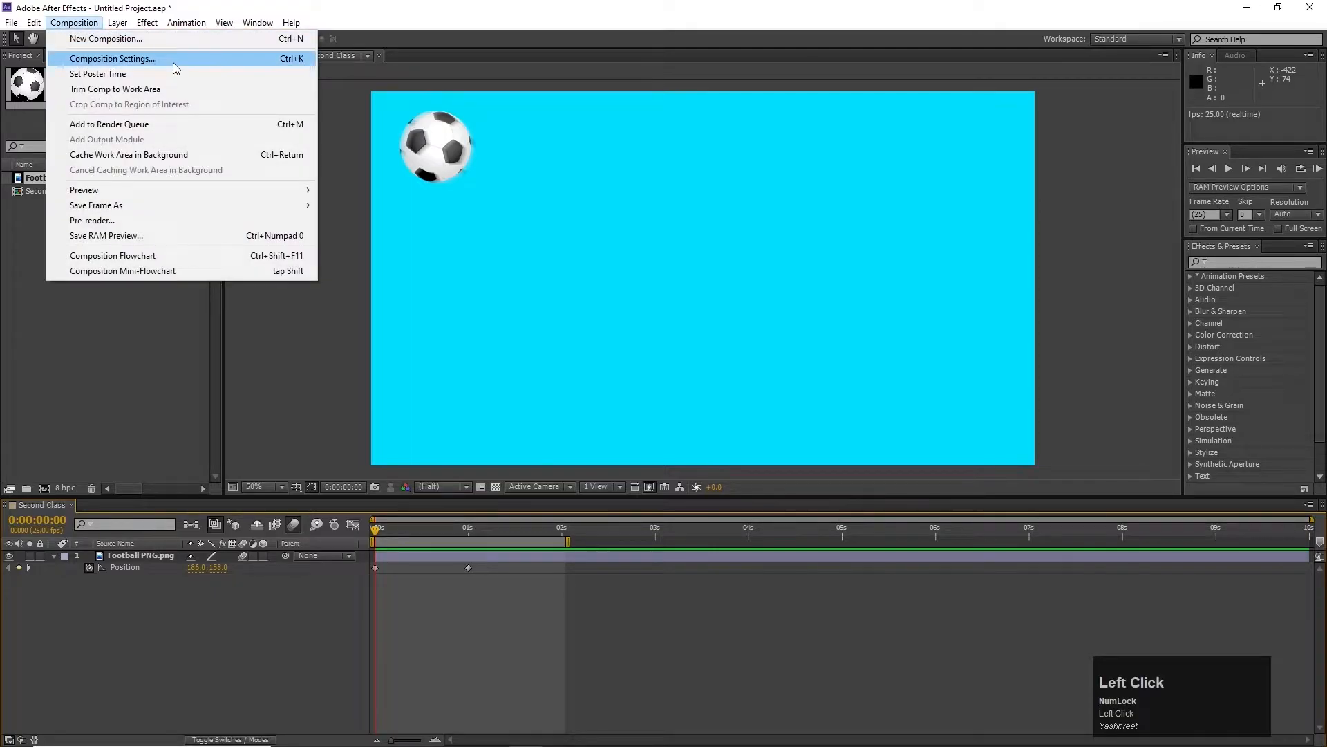
click(288, 61)
click(662, 241)
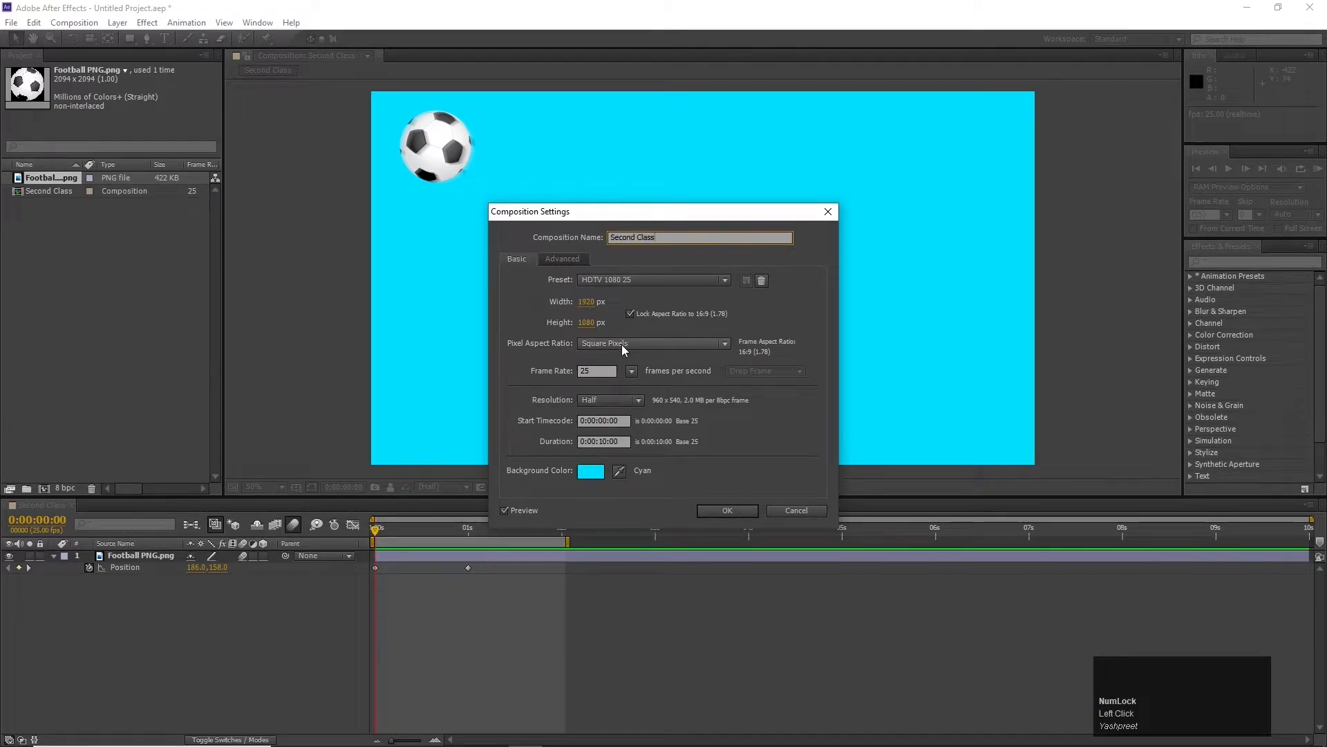
click(703, 449)
click(592, 470)
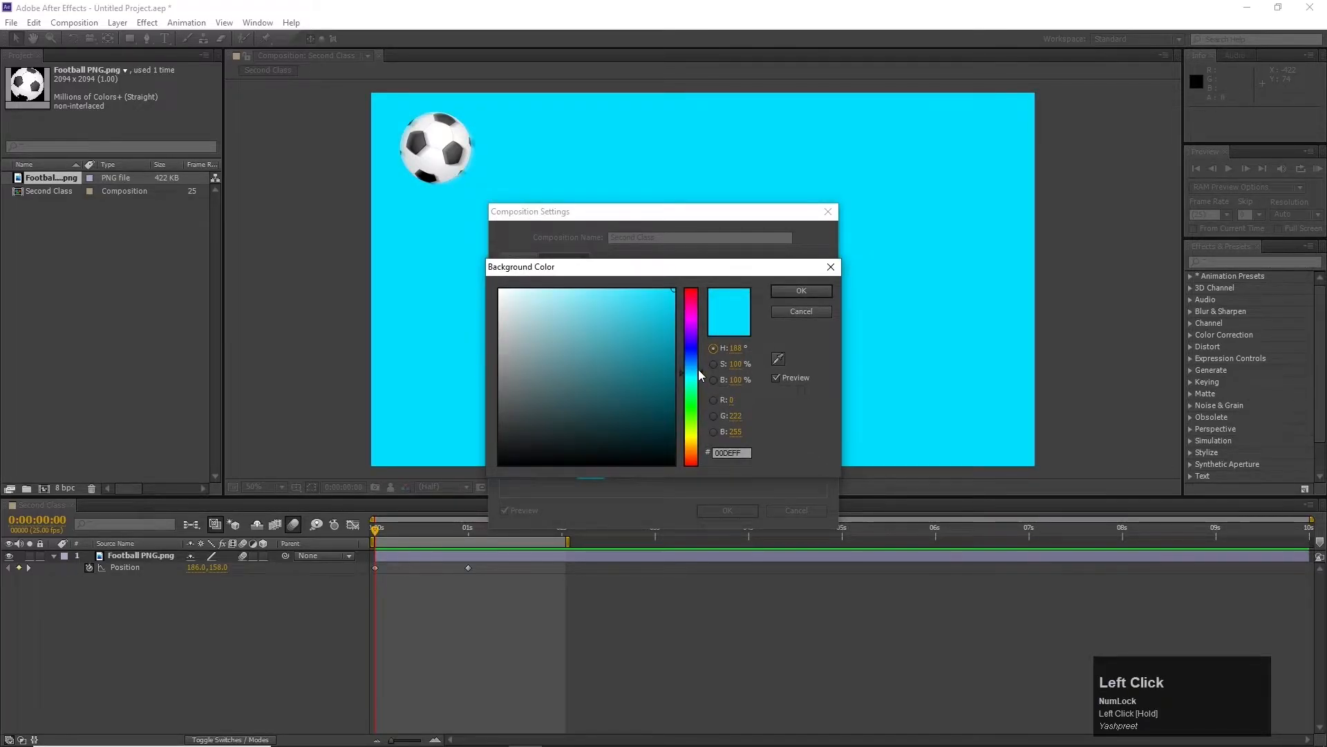
click(699, 369)
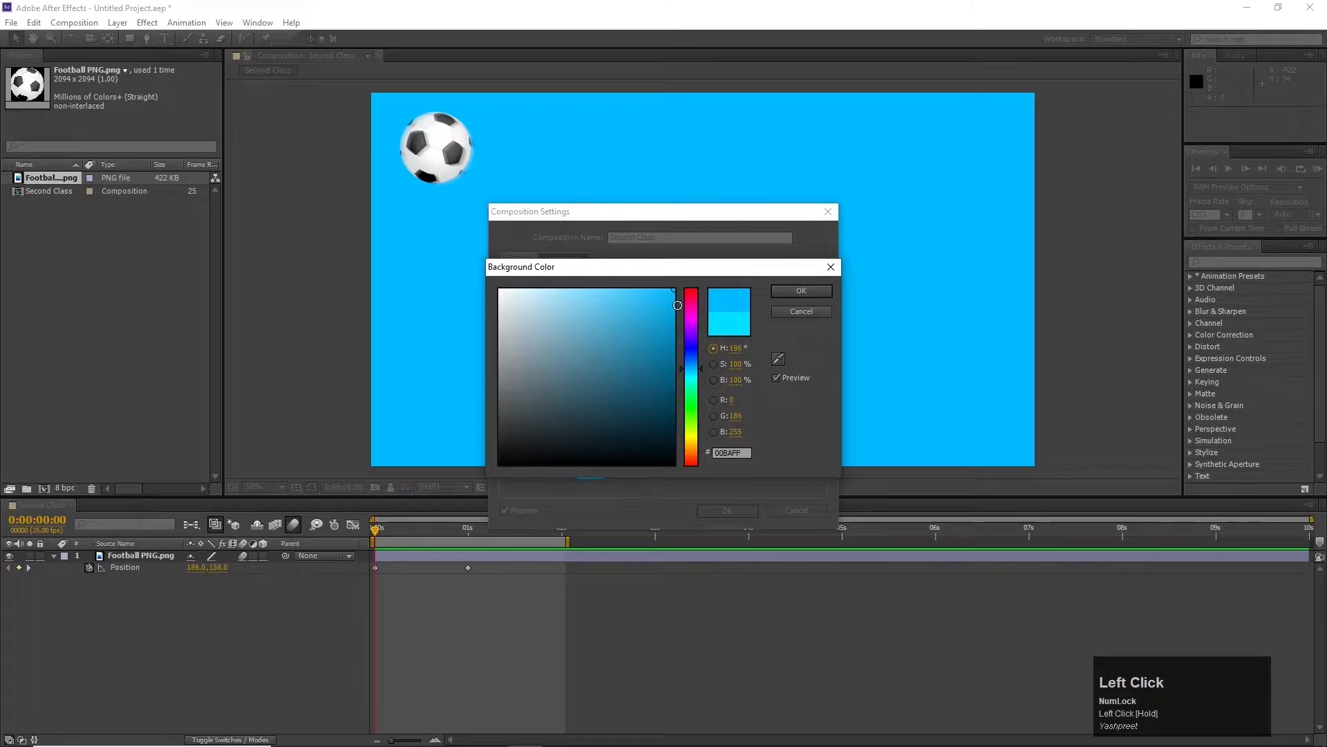
click(788, 291)
click(711, 512)
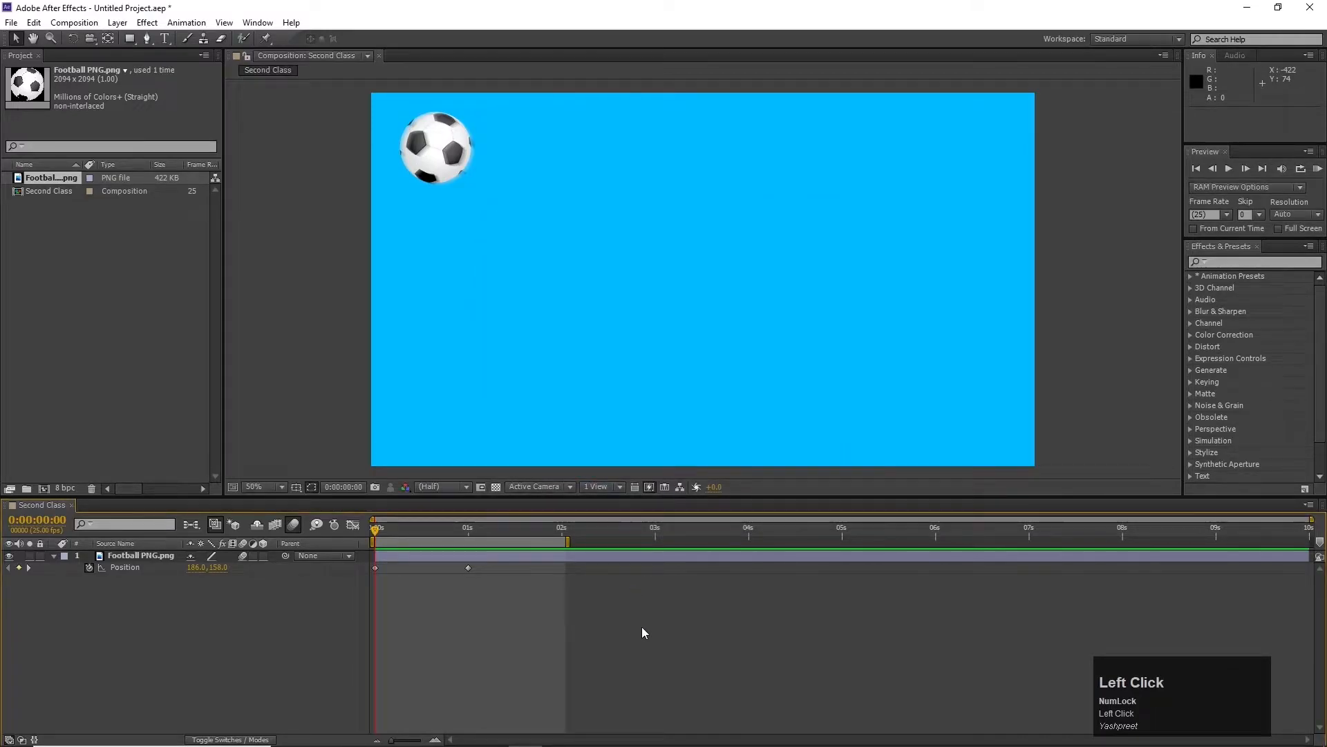
- Play part of the animation and check the composition's frame rate in its settings without changing anything
key(space)
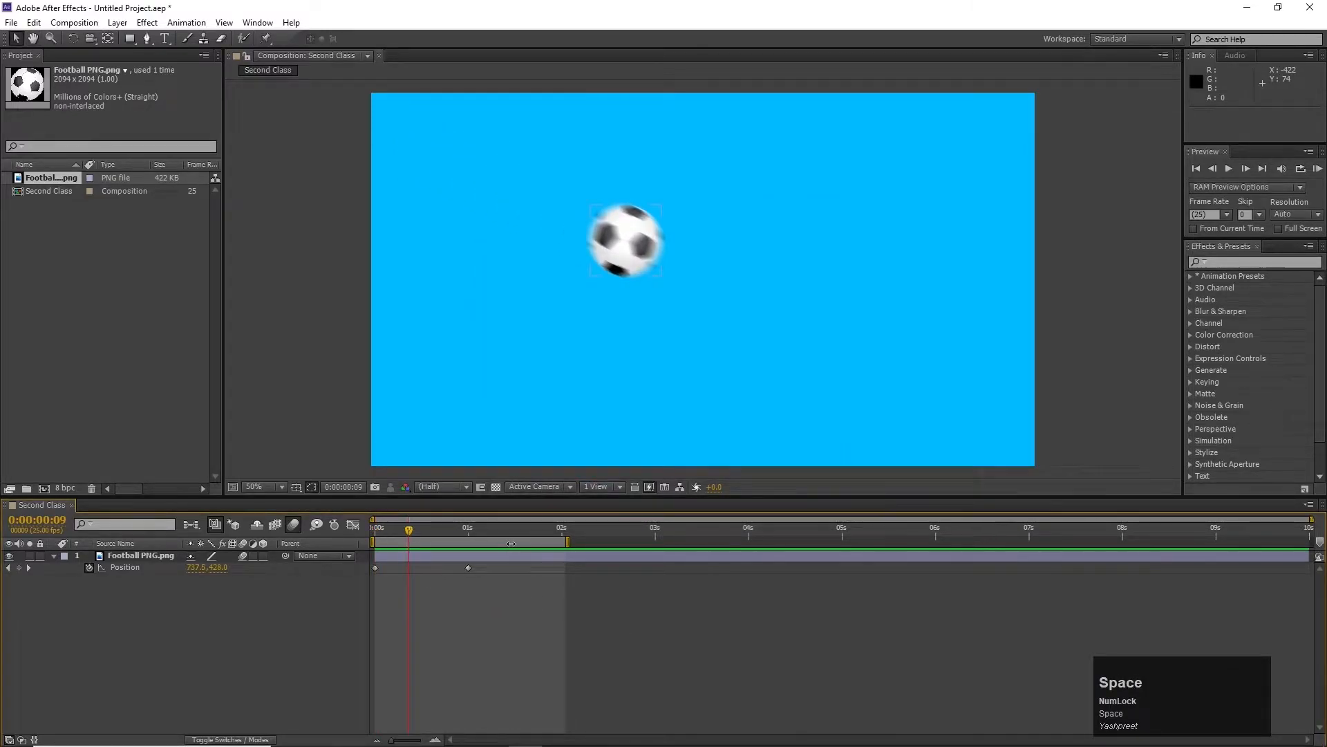
key(ctrl+k)
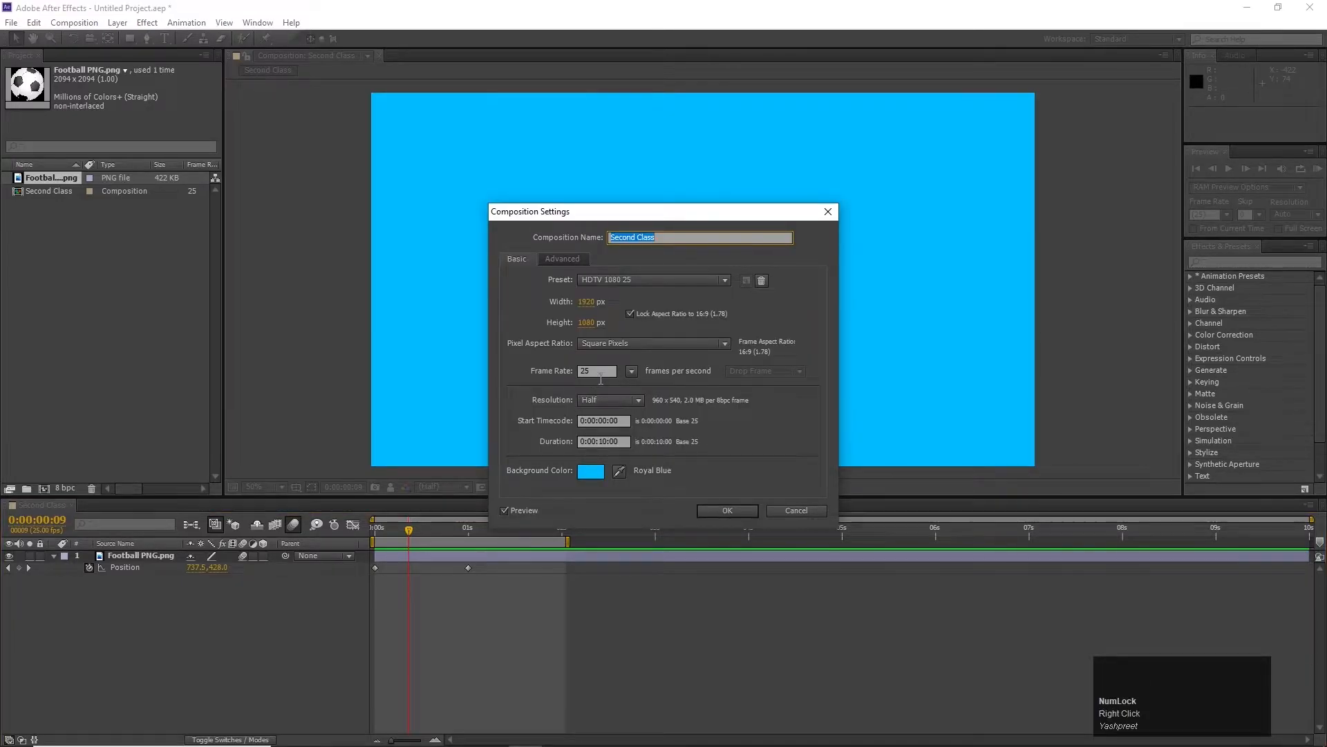
click(592, 373)
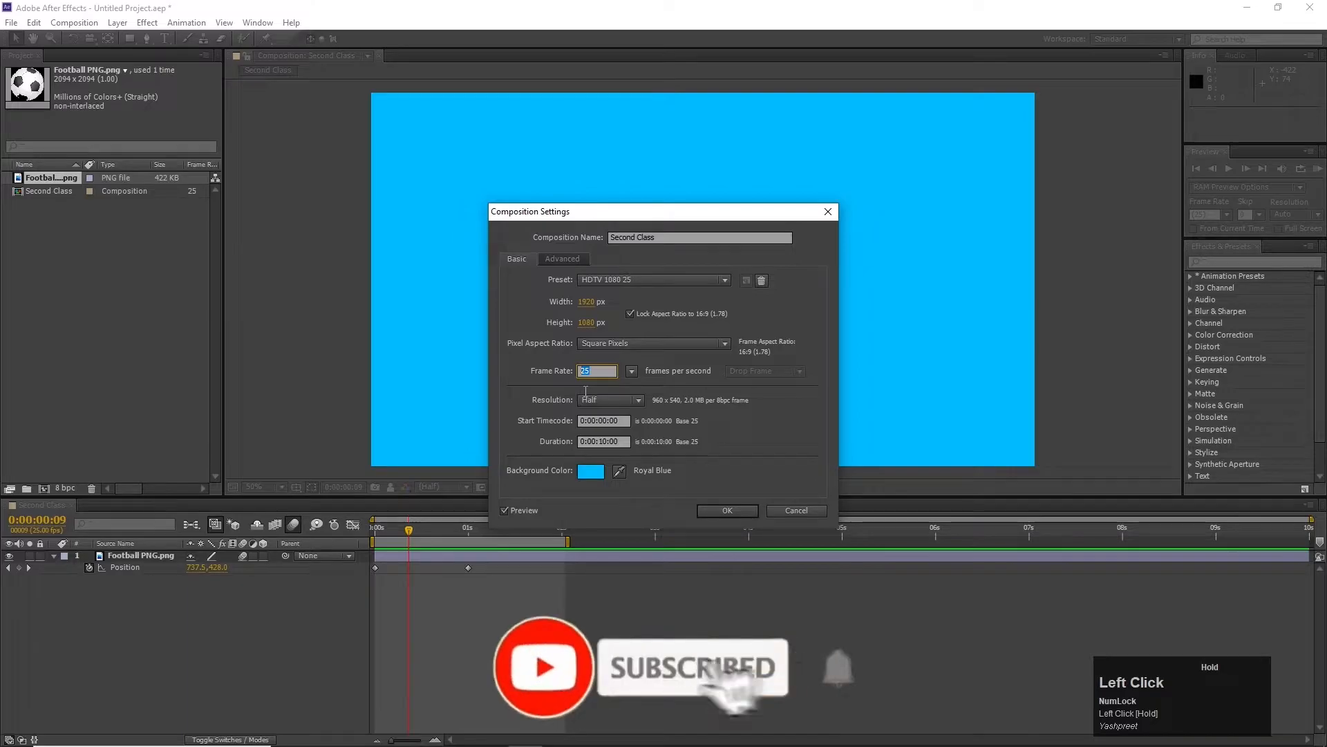
click(802, 512)
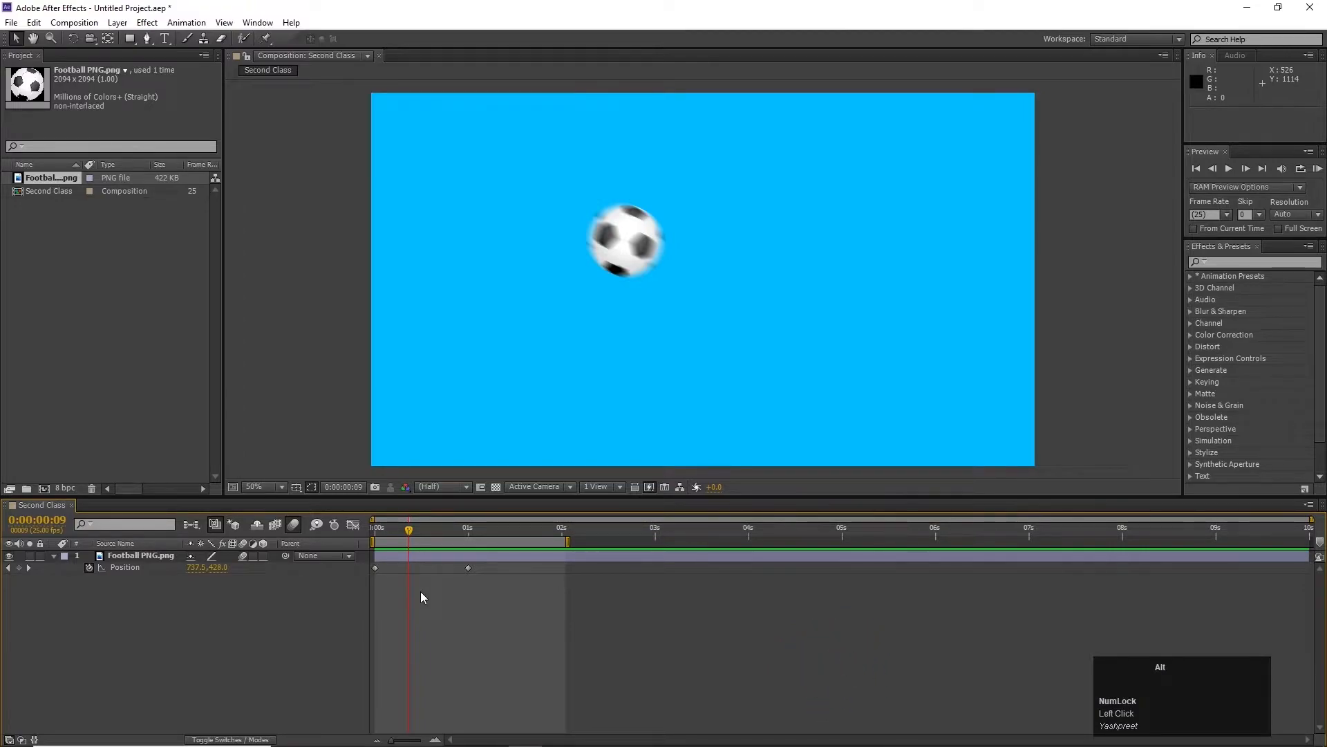
- Examine the timeline at single-frame scale, from the first frame past the one-second Position keyframe
scroll(420, 596, up, 5)
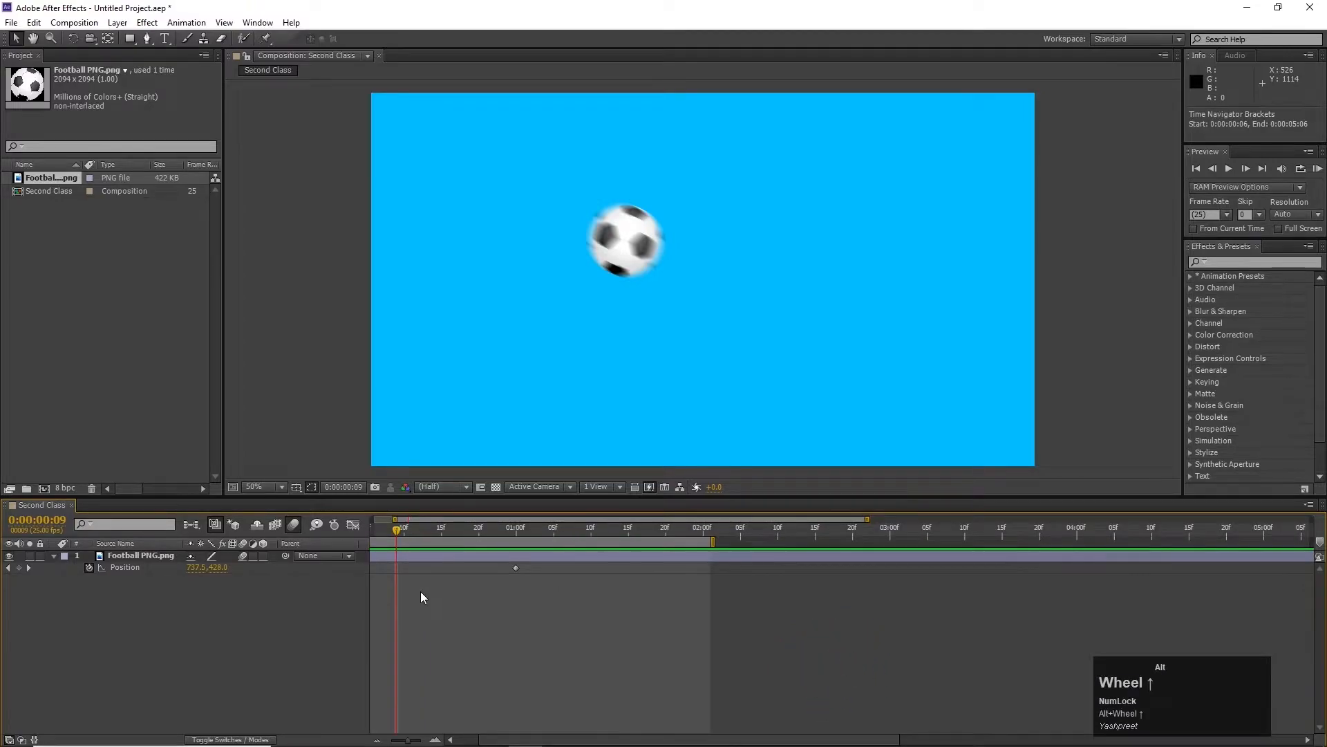
alt+scroll(421, 593, up, 2)
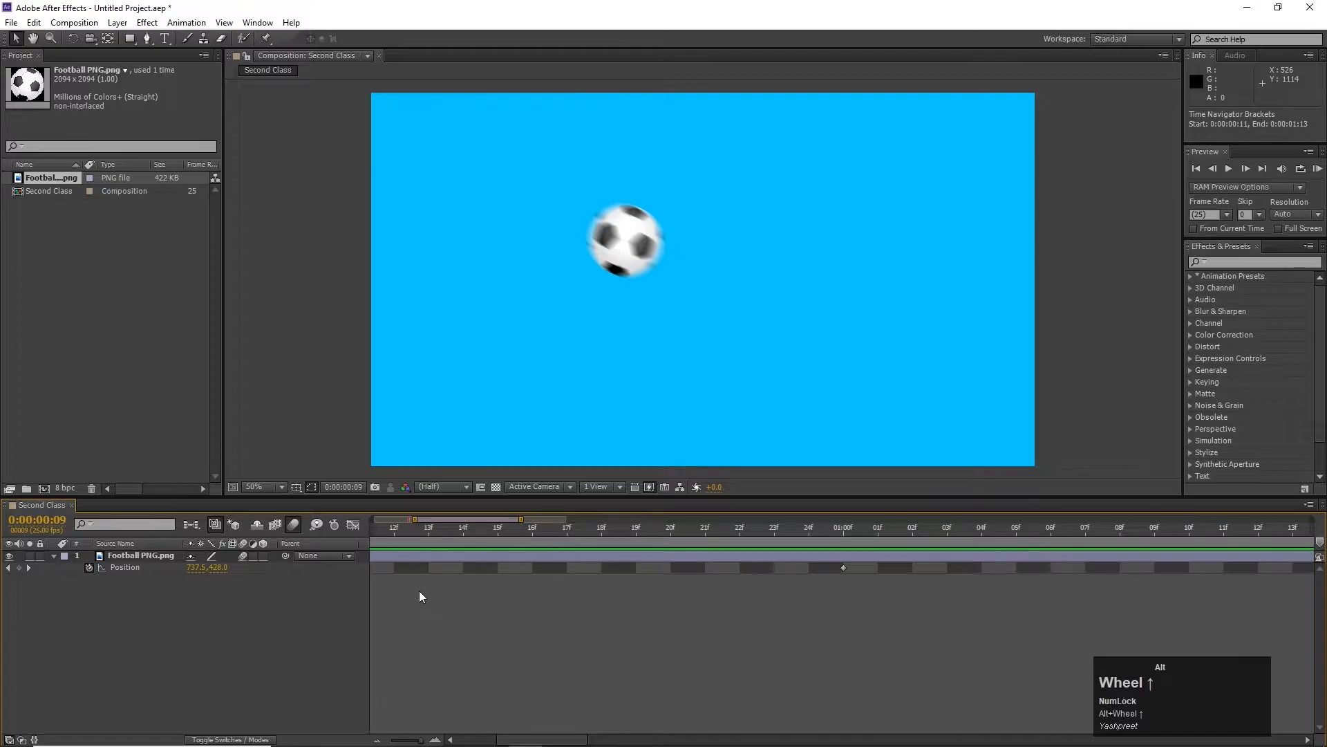
drag(515, 739, 405, 540)
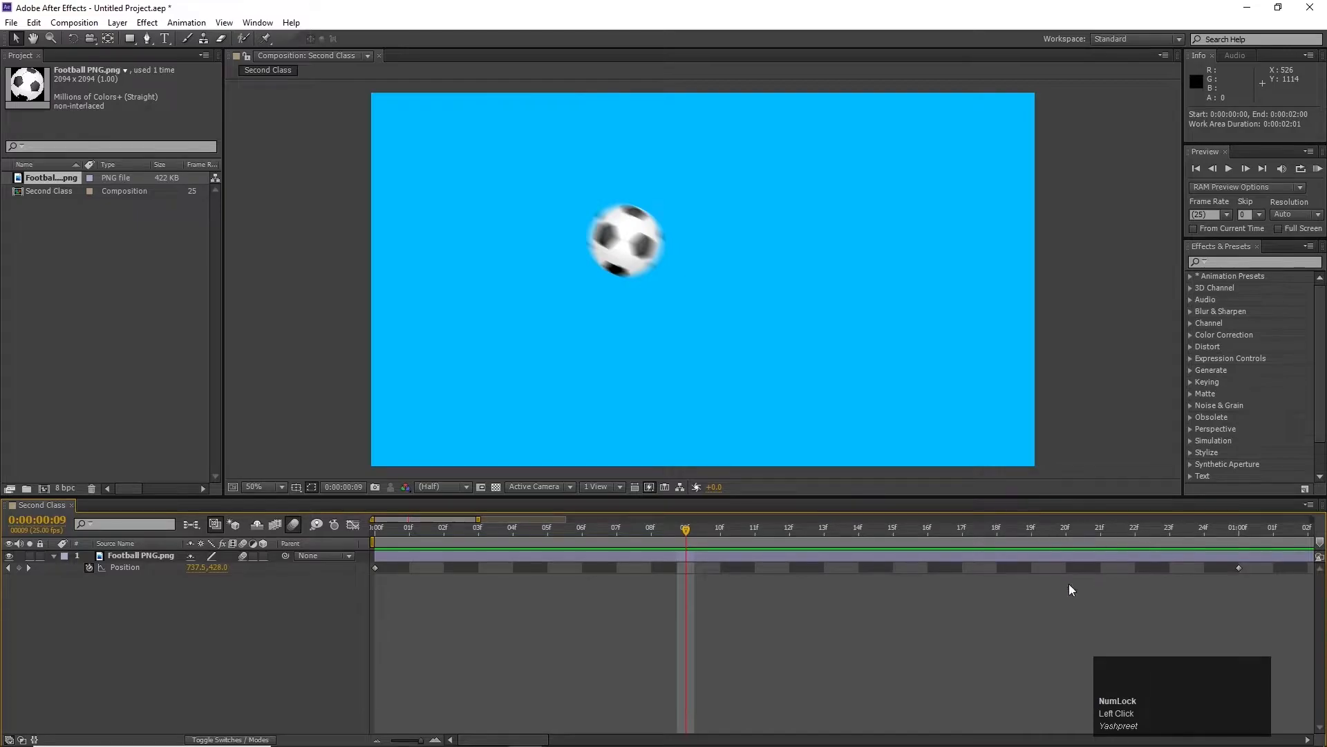
drag(1206, 536, 1237, 531)
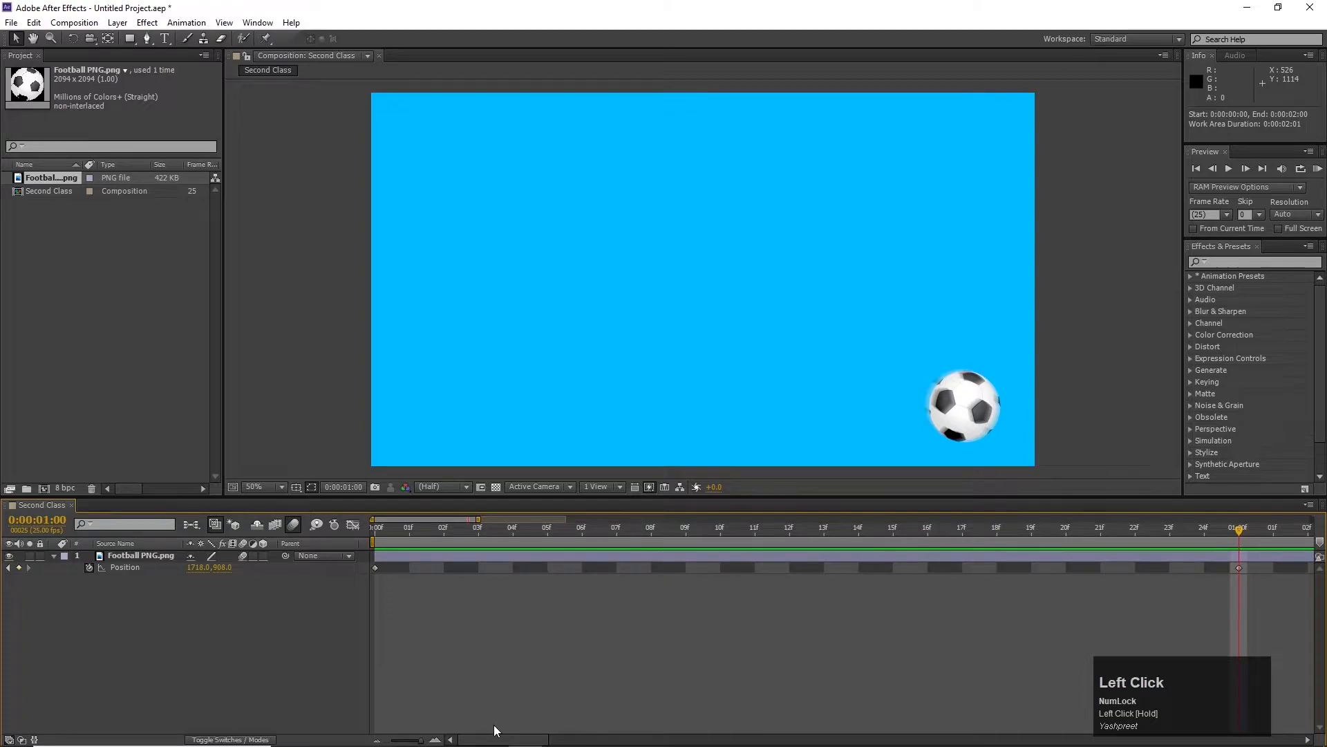
drag(494, 730, 557, 730)
drag(650, 526, 1207, 536)
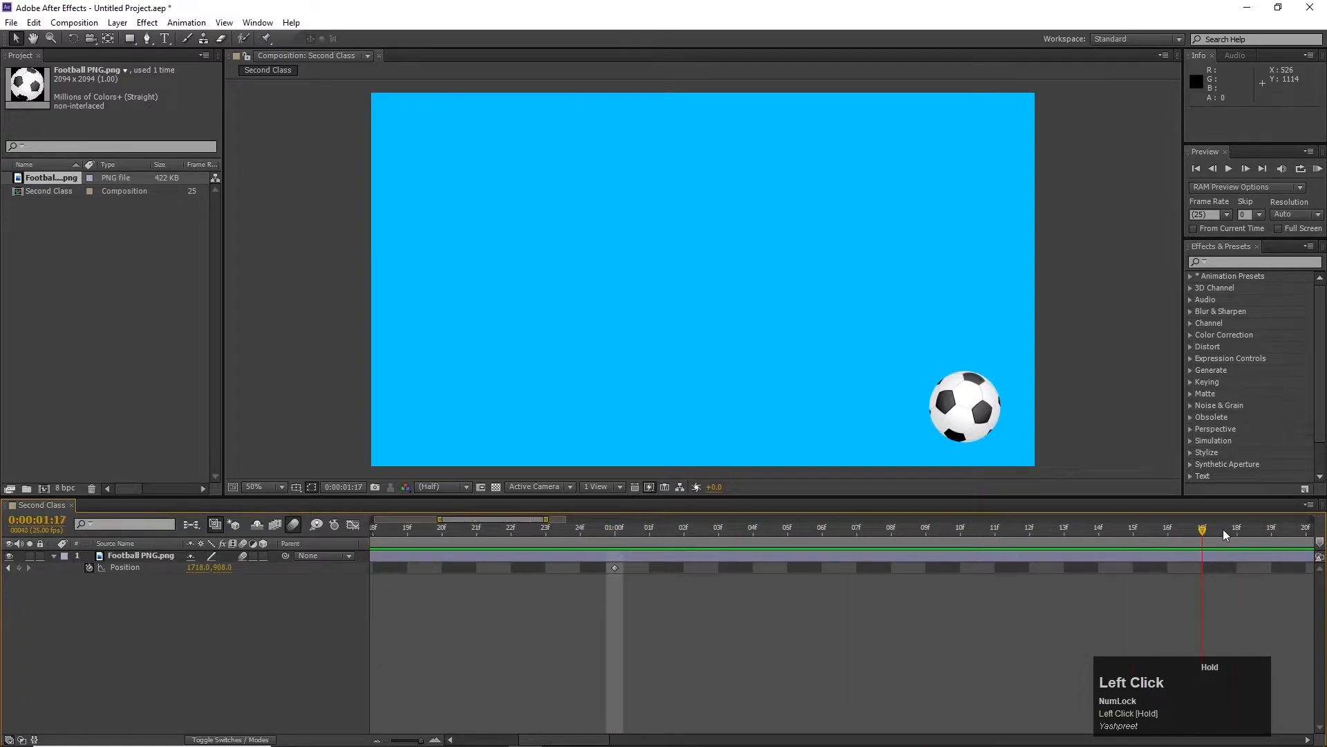
- End the work area at 0:00:01:00, at the football's second Position keyframe, and check its boundary at frame level
drag(1096, 544, 617, 550)
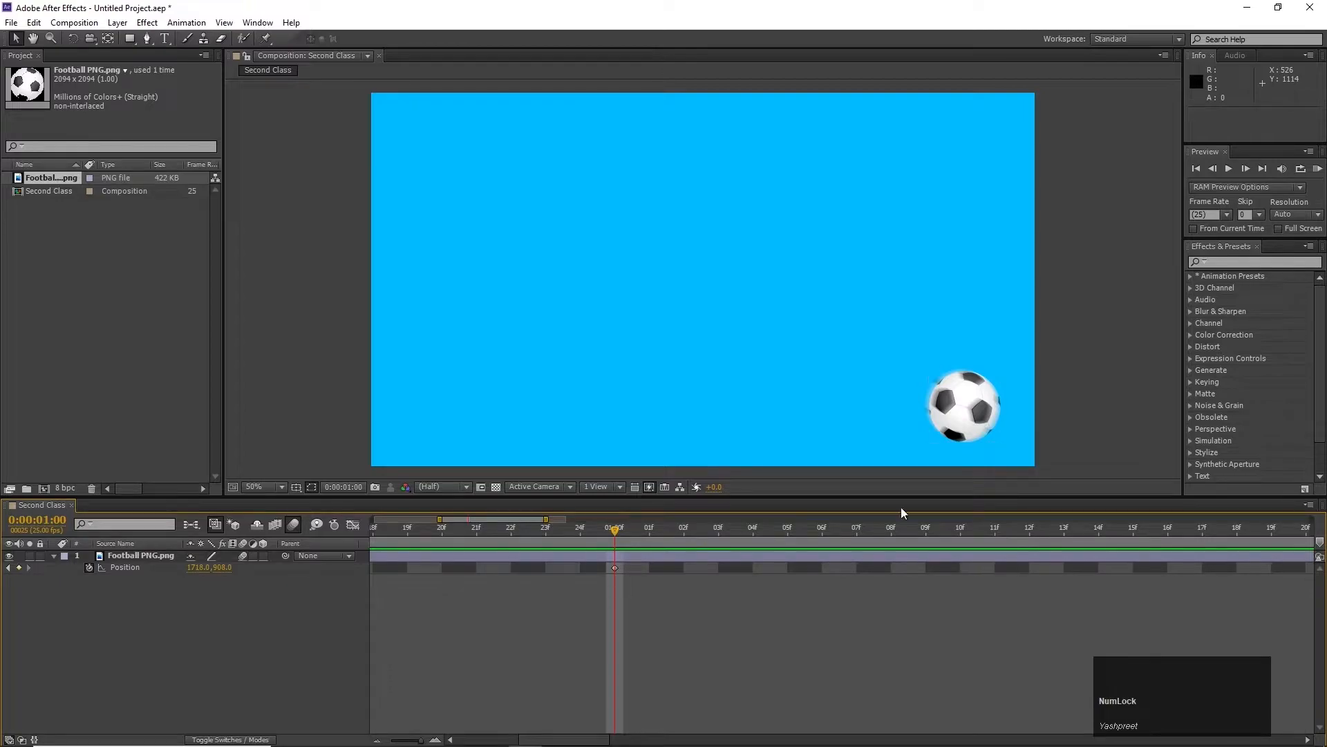
key(n)
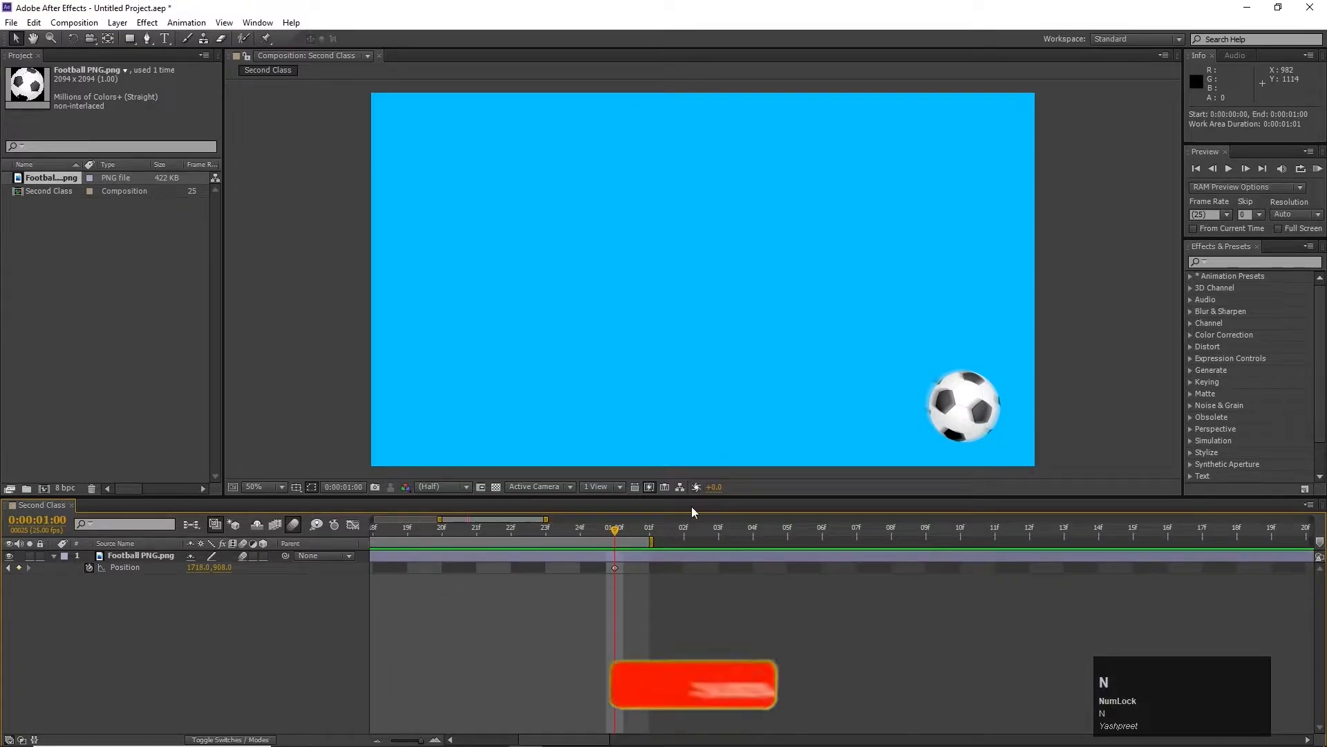
drag(610, 529, 643, 536)
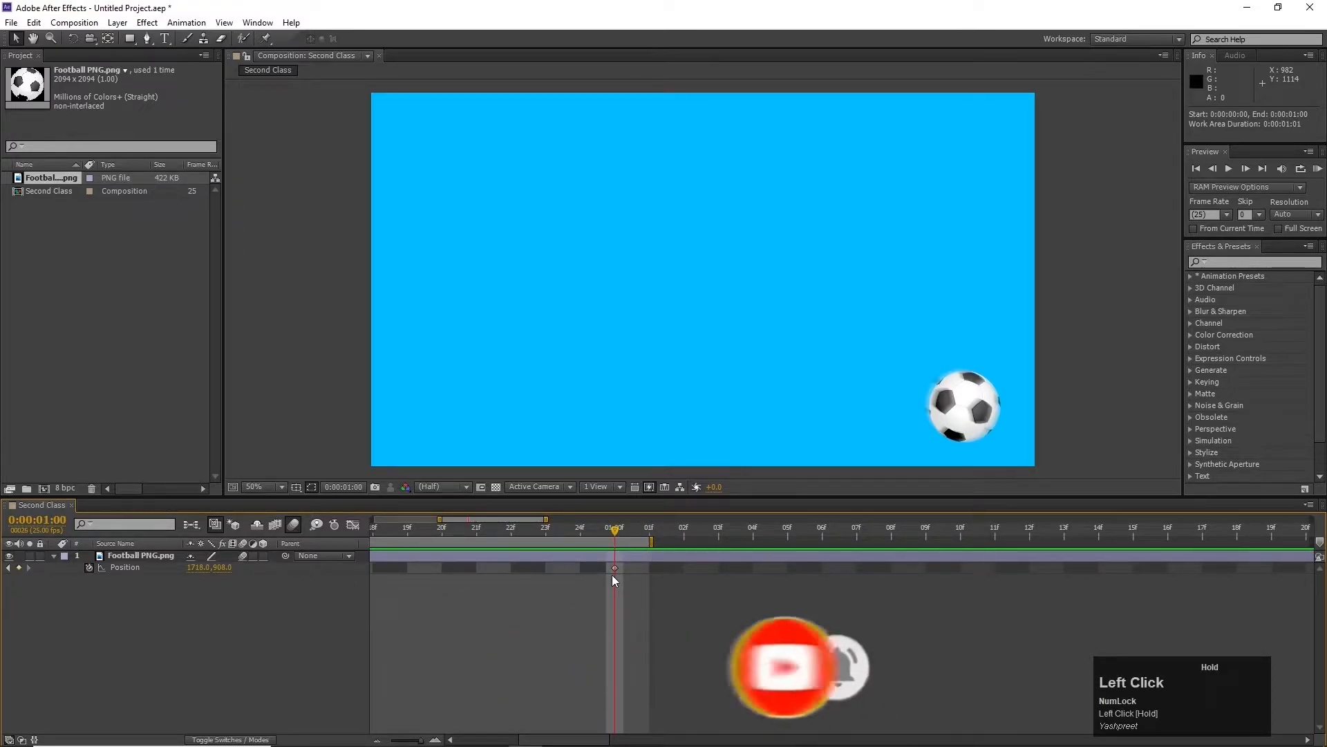
mouse_move(634, 574)
mouse_down()
mouse_move(614, 574)
mouse_move(623, 593)
mouse_up()
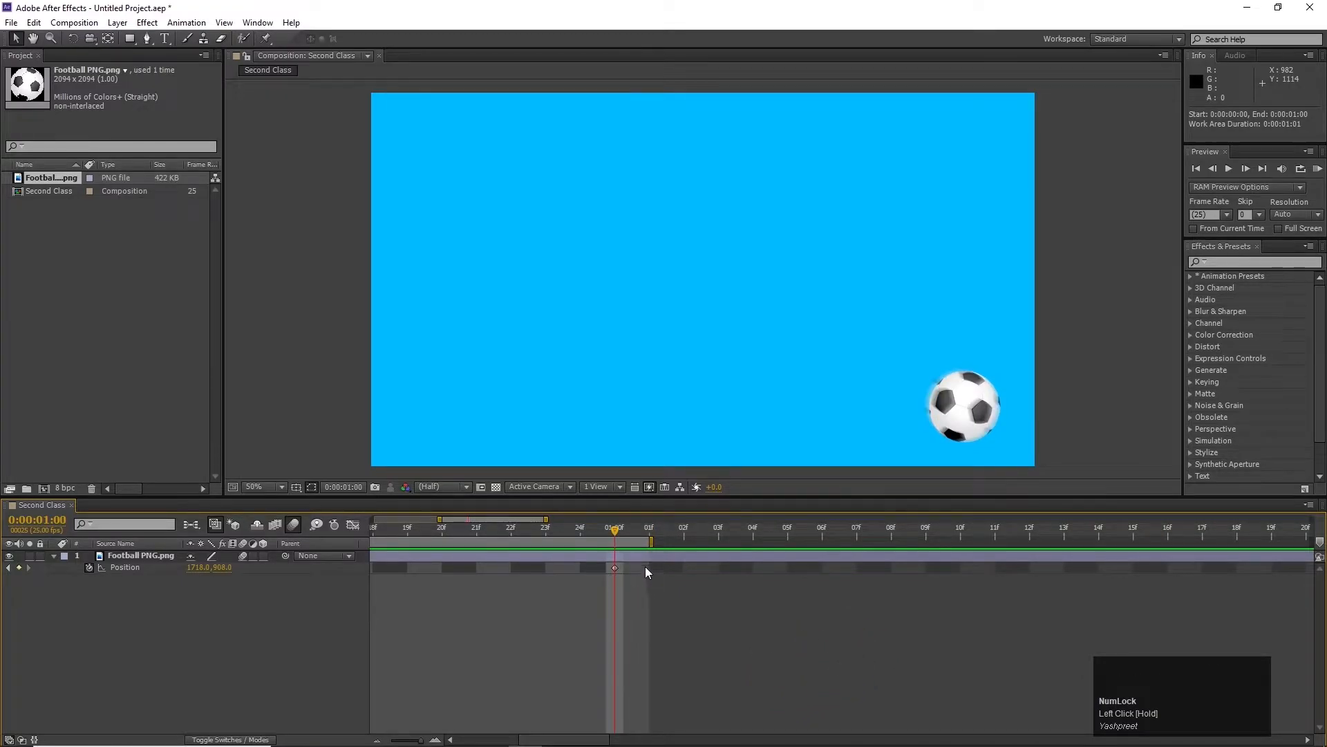
click(652, 542)
scroll(603, 589, down, 5)
scroll(603, 592, up, 5)
drag(690, 741, 587, 743)
mouse_move(610, 539)
mouse_down()
mouse_move(563, 536)
mouse_move(601, 542)
mouse_up()
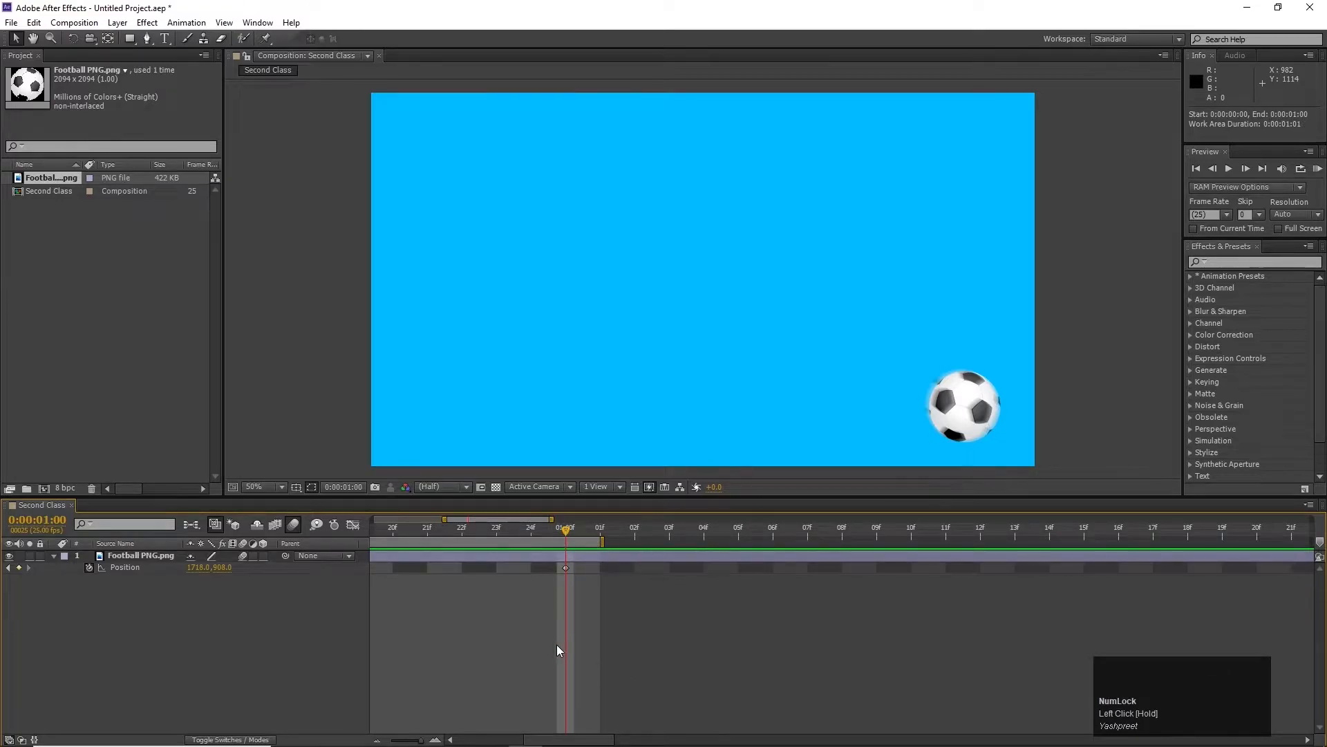
alt+scroll(557, 645, down, 2)
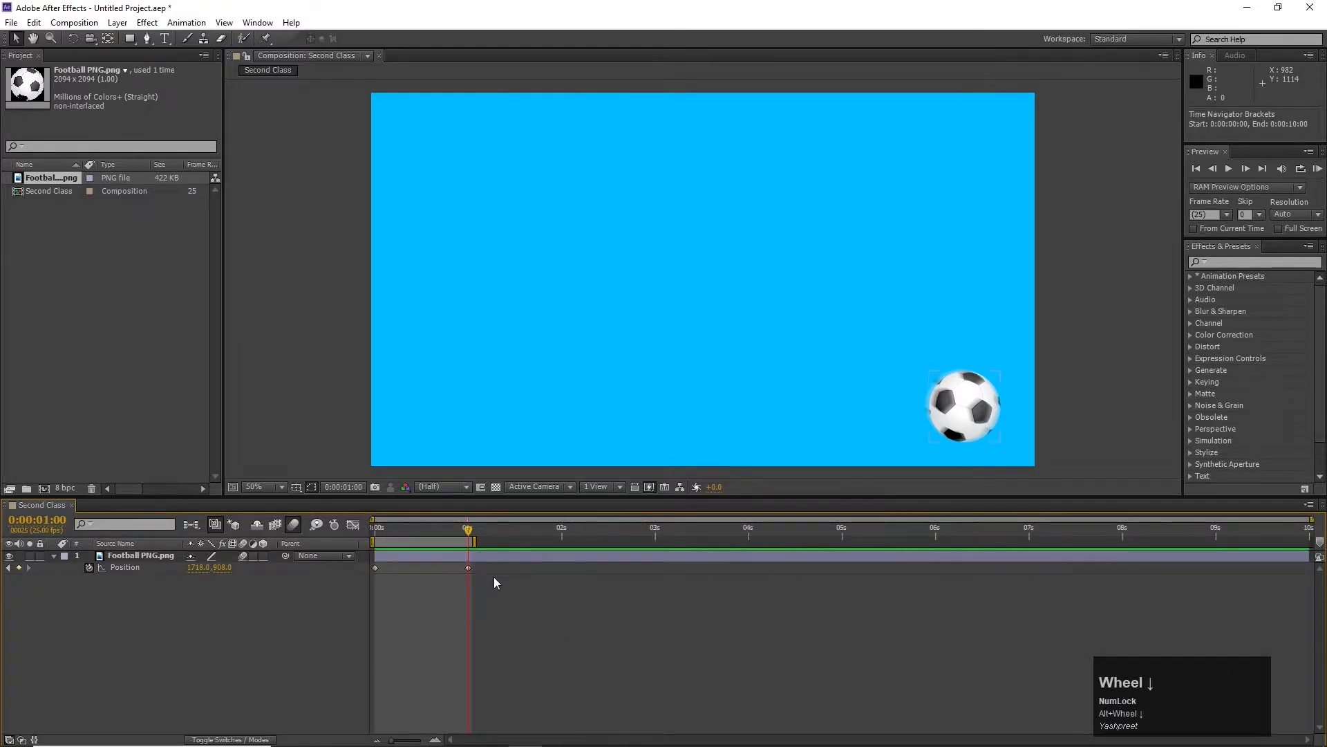
- Play the one-second work area from the first frame to examine the football's motion
drag(443, 531, 350, 544)
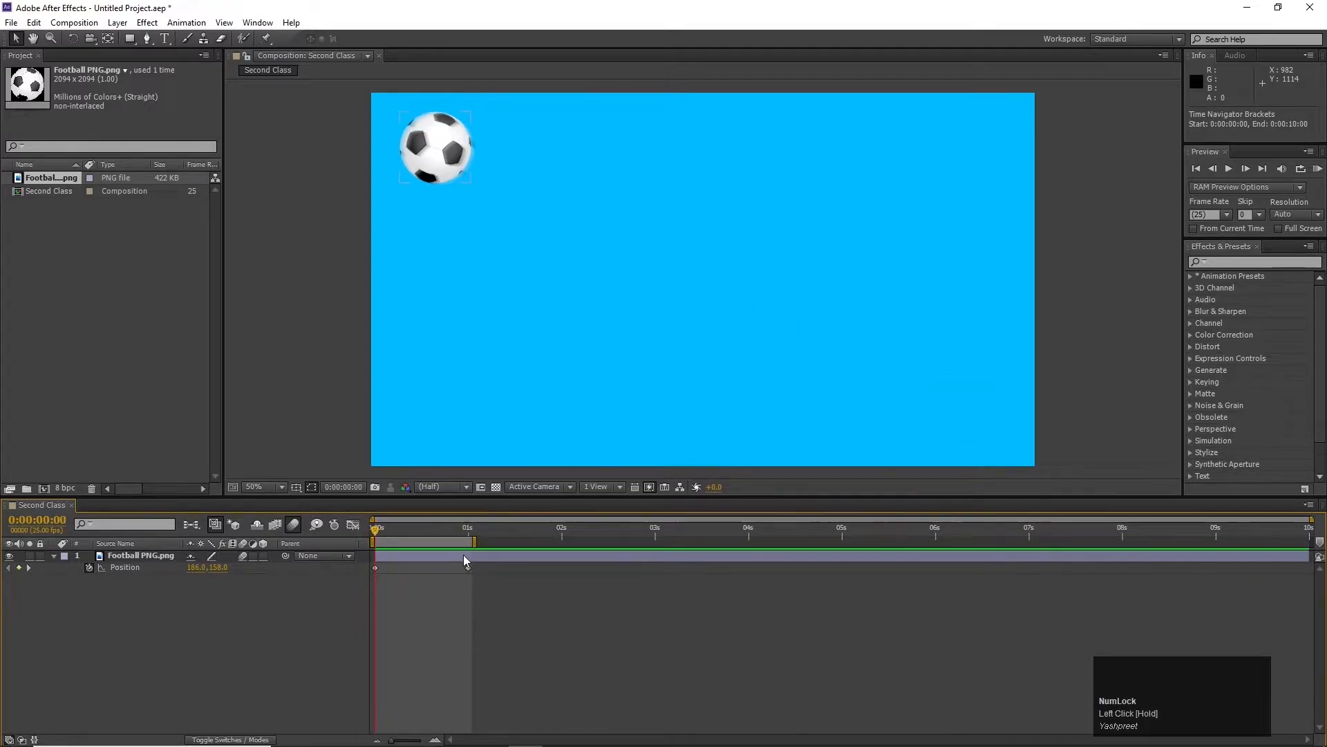
key(space)
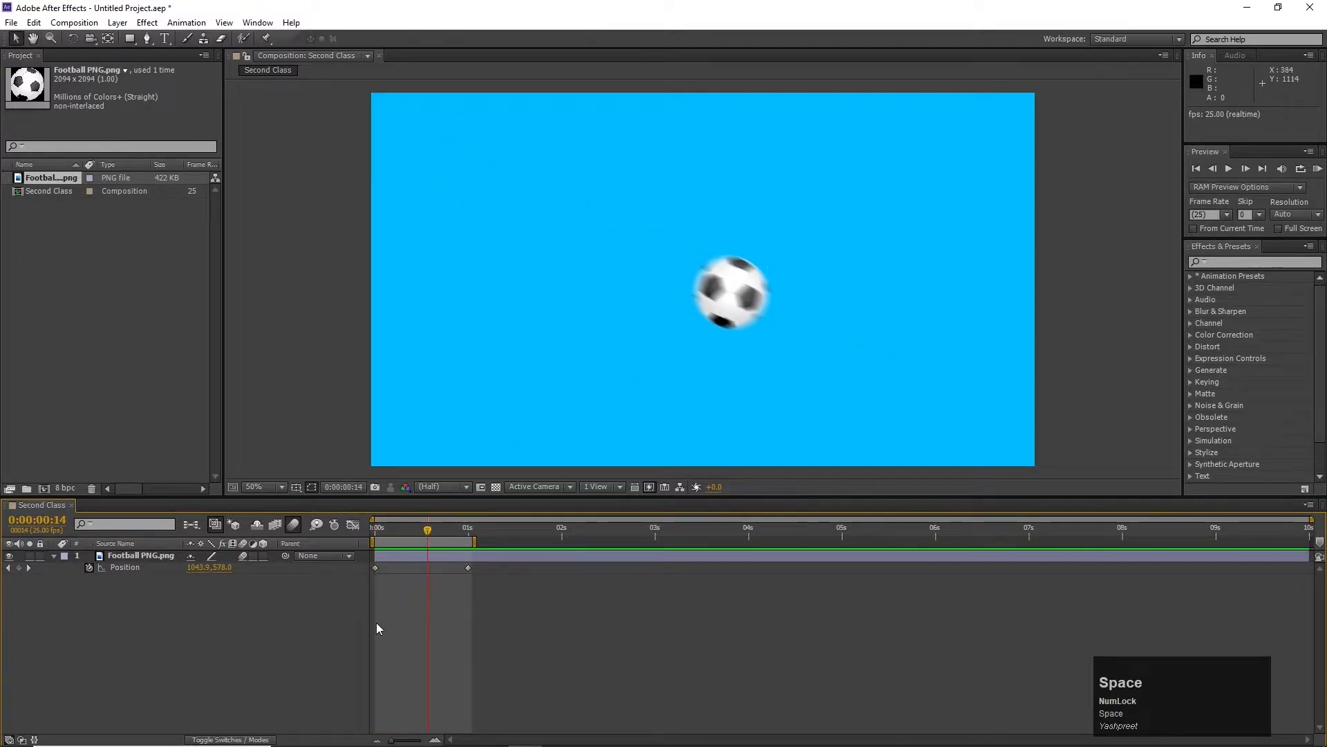
click(366, 546)
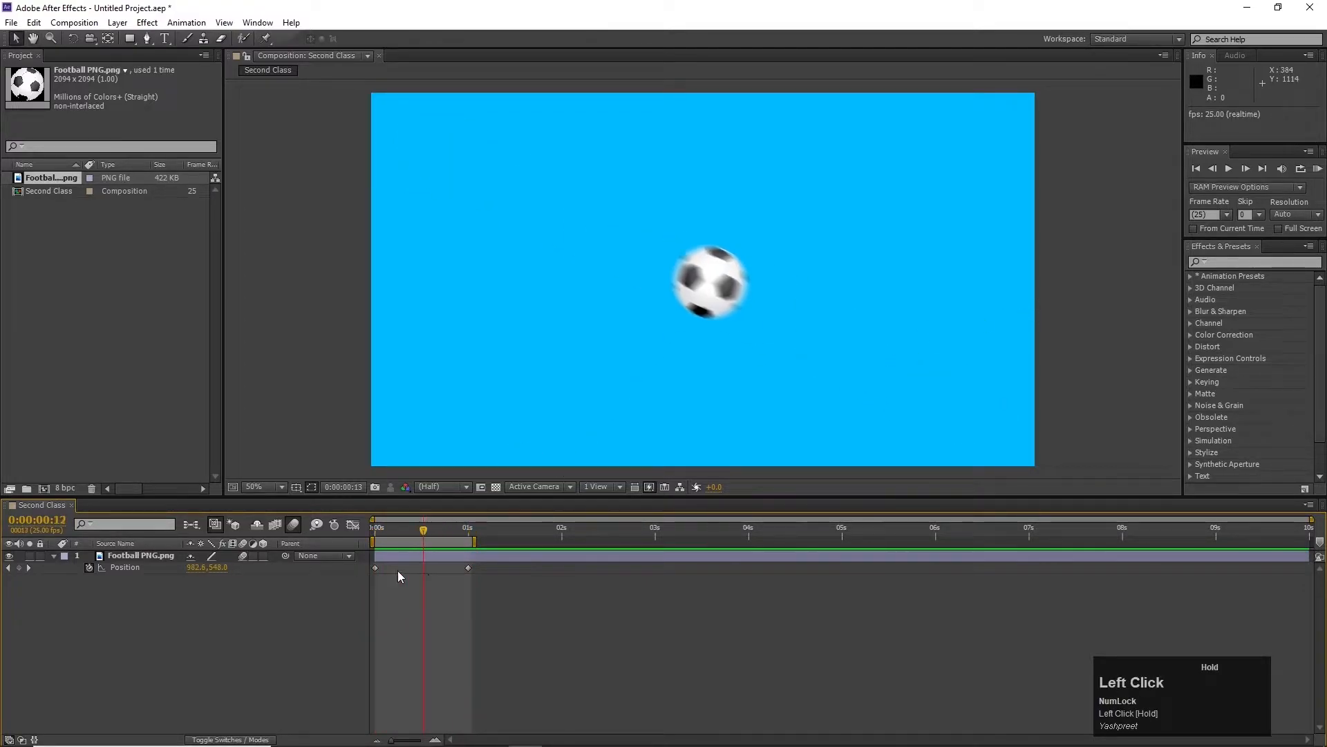
click(321, 616)
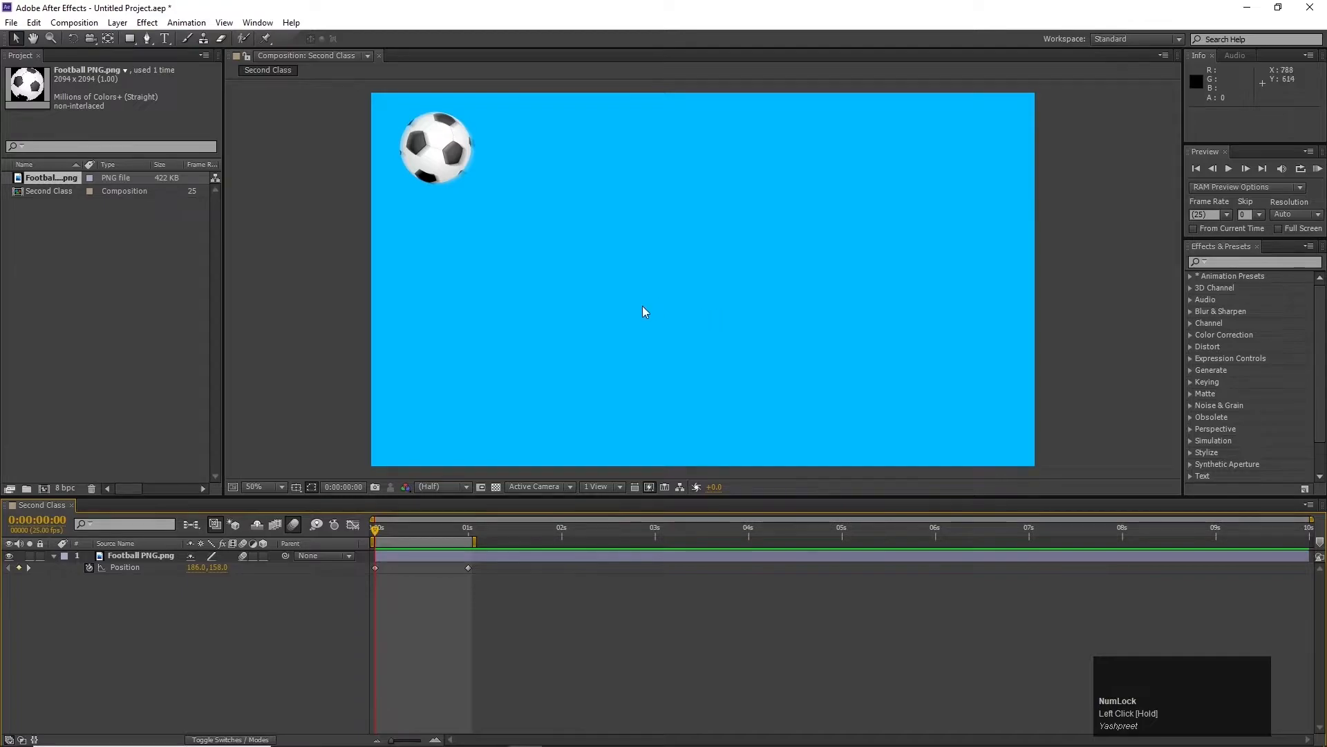
- Clear the football's Position keyframes and keyframe a new starting position of about 230, 198 on the first frame
mouse_move(437, 175)
mouse_down()
mouse_move(438, 207)
mouse_move(499, 249)
mouse_move(422, 179)
mouse_up()
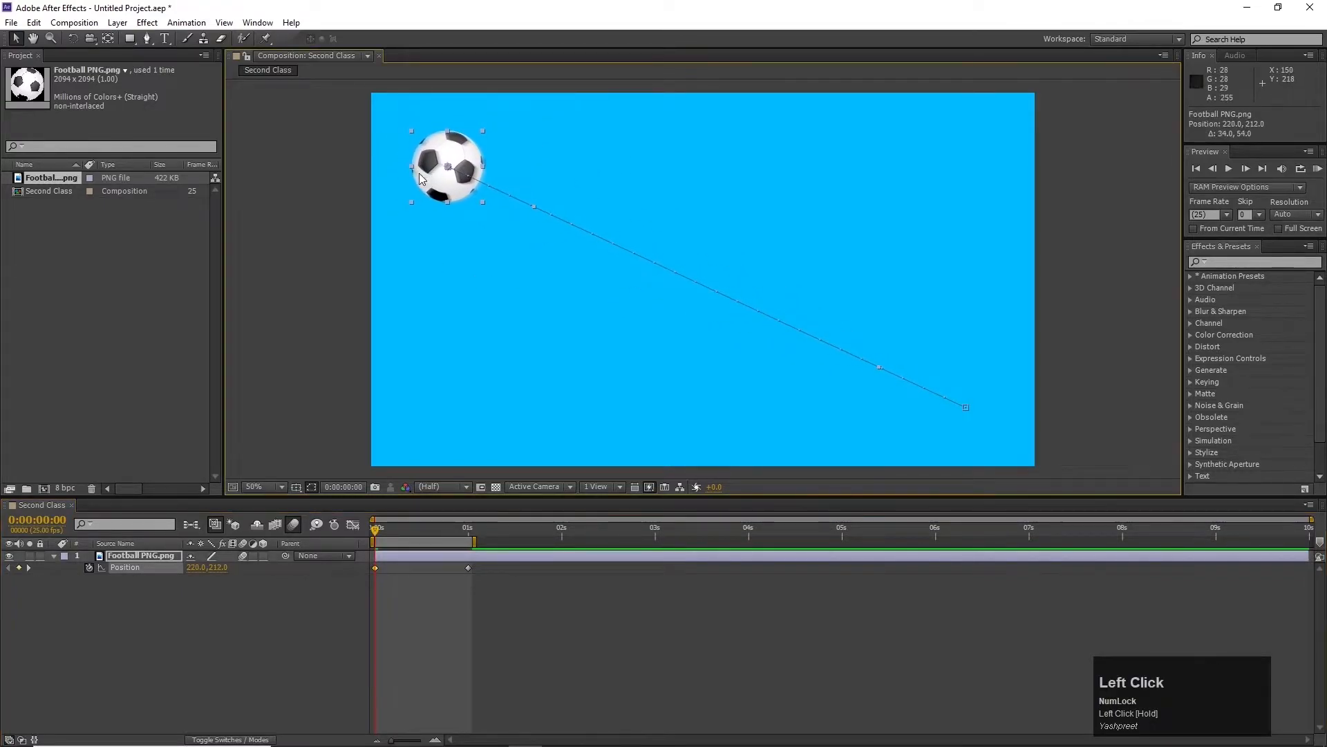
click(89, 567)
mouse_move(463, 173)
mouse_down()
mouse_move(761, 143)
mouse_move(996, 179)
mouse_move(612, 200)
mouse_move(986, 157)
mouse_move(420, 148)
mouse_move(451, 162)
mouse_up()
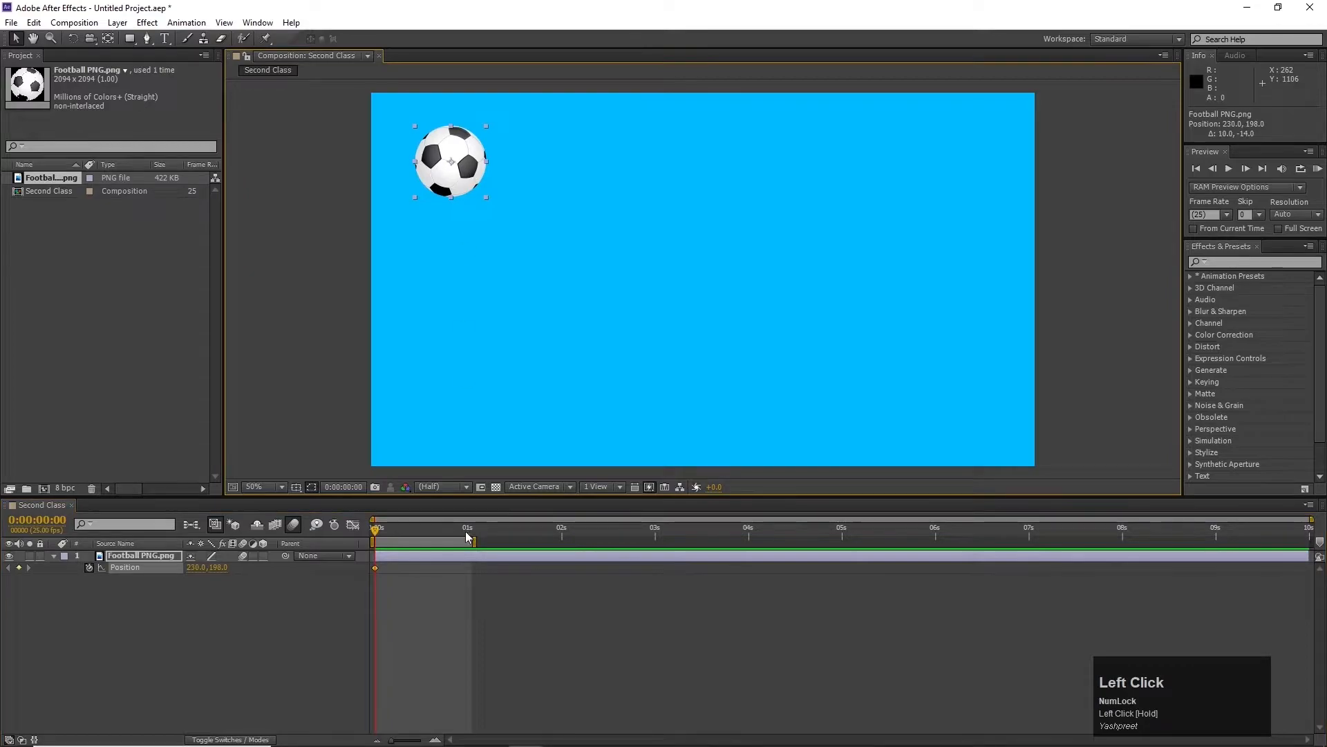
- At 0:00:01:00, keyframe the football straight across to Position 1651, 198 by changing only its horizontal value
click(467, 533)
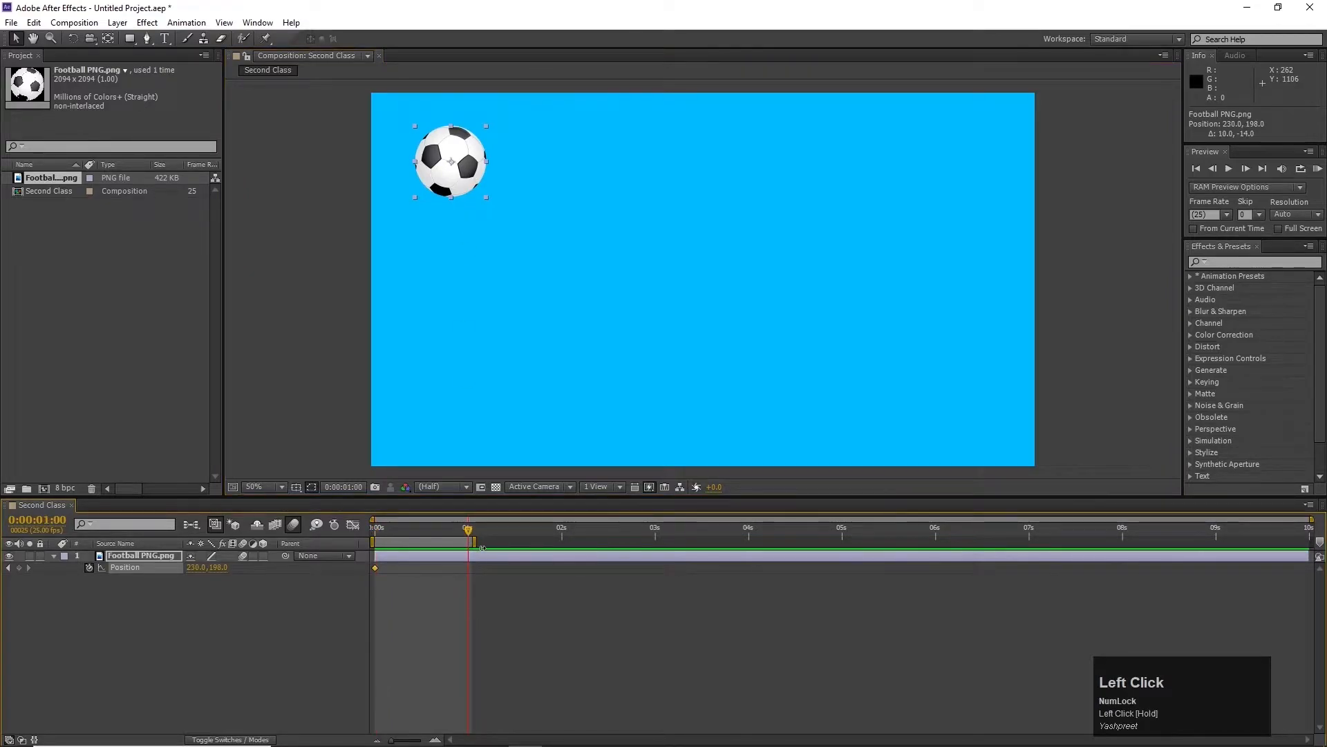
drag(452, 165, 973, 168)
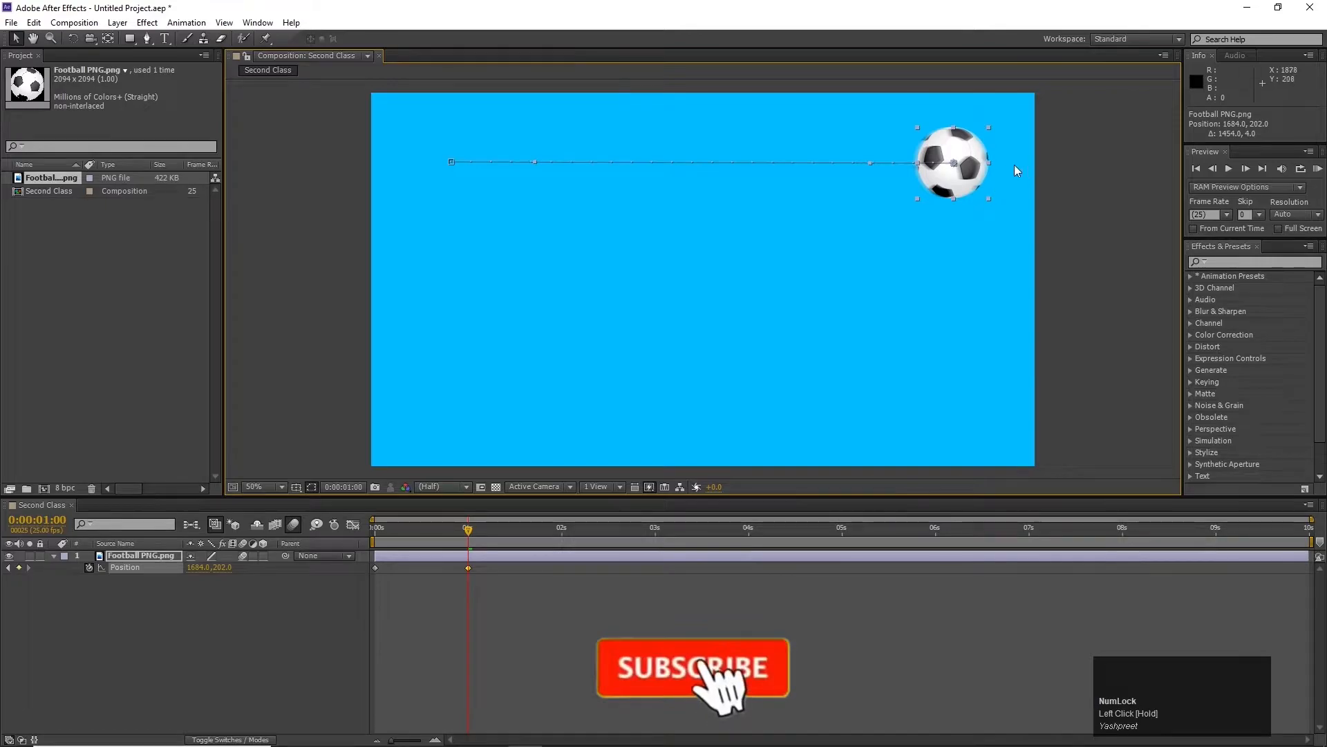
key(ctrl+z)
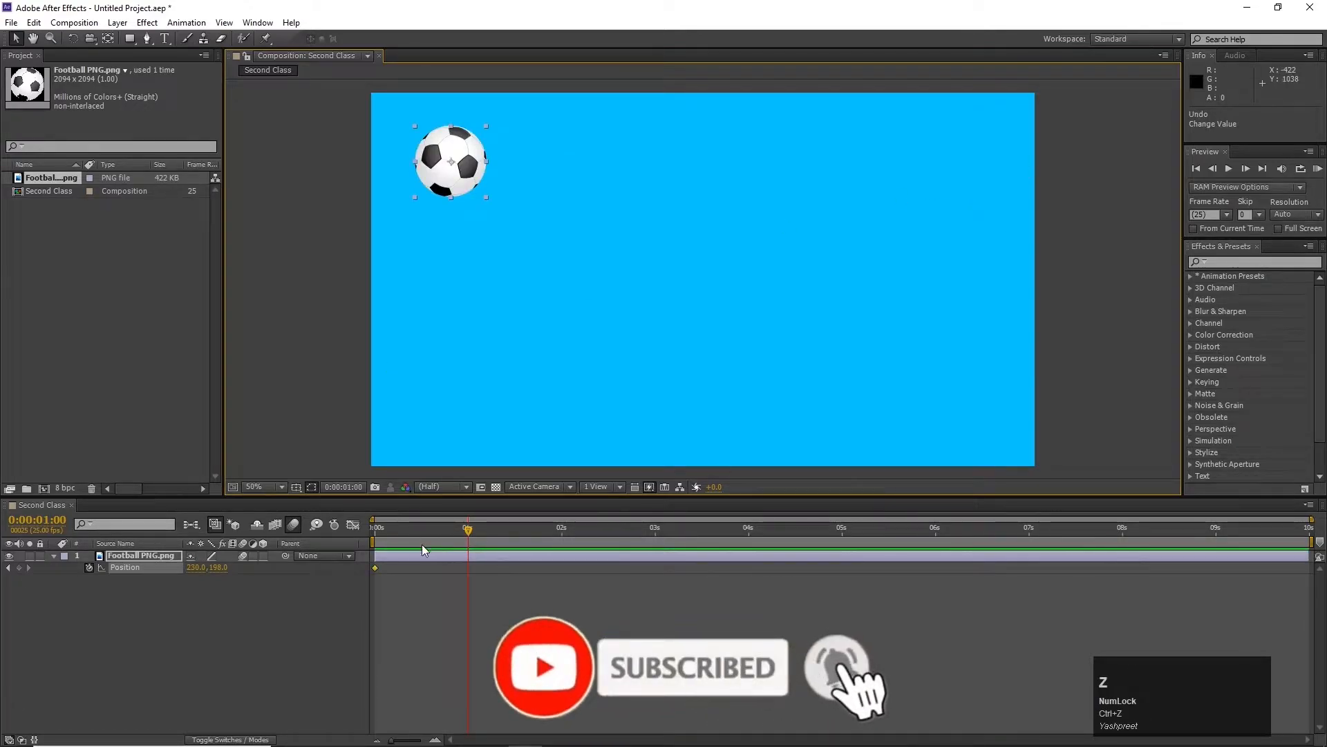
drag(199, 576, 1117, 527)
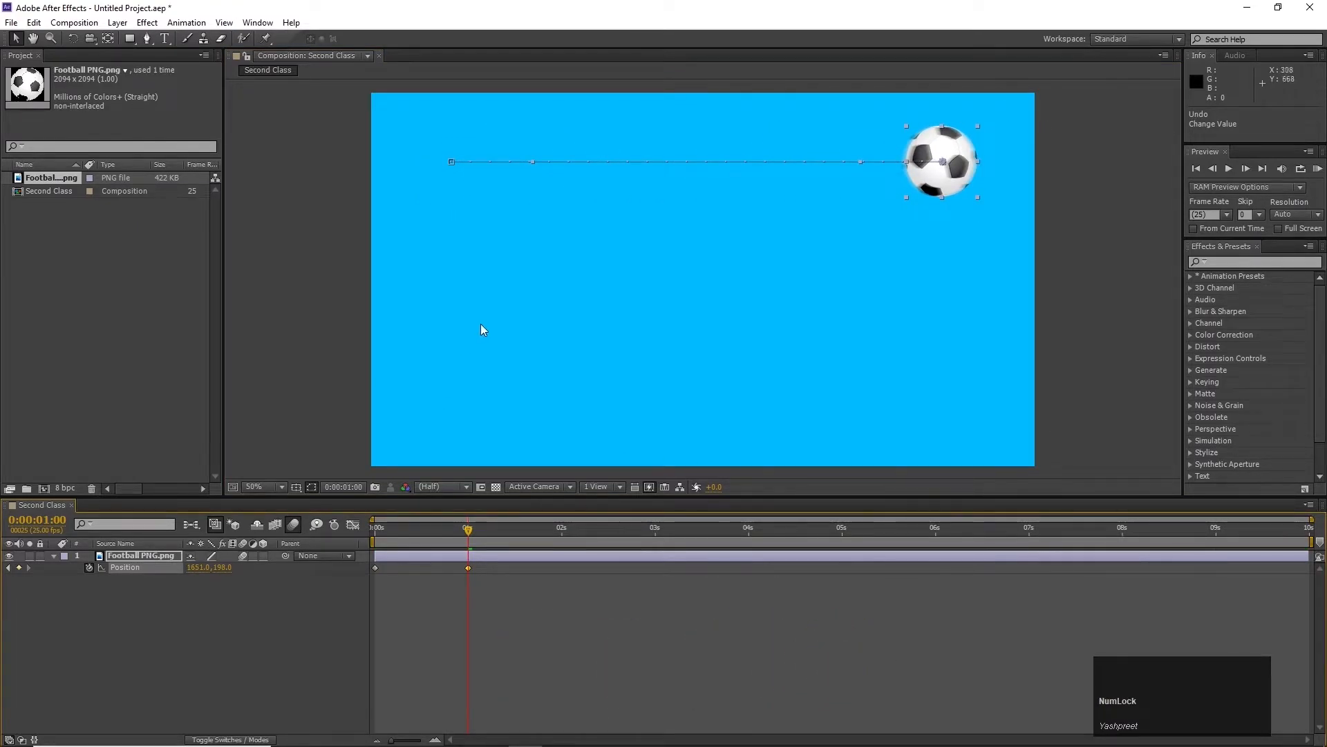
- Shift the football's first keyframe to about 198, 180, and add a Position keyframe at 0:00:02:00 near the lower right corner, about 1647, 896
click(377, 529)
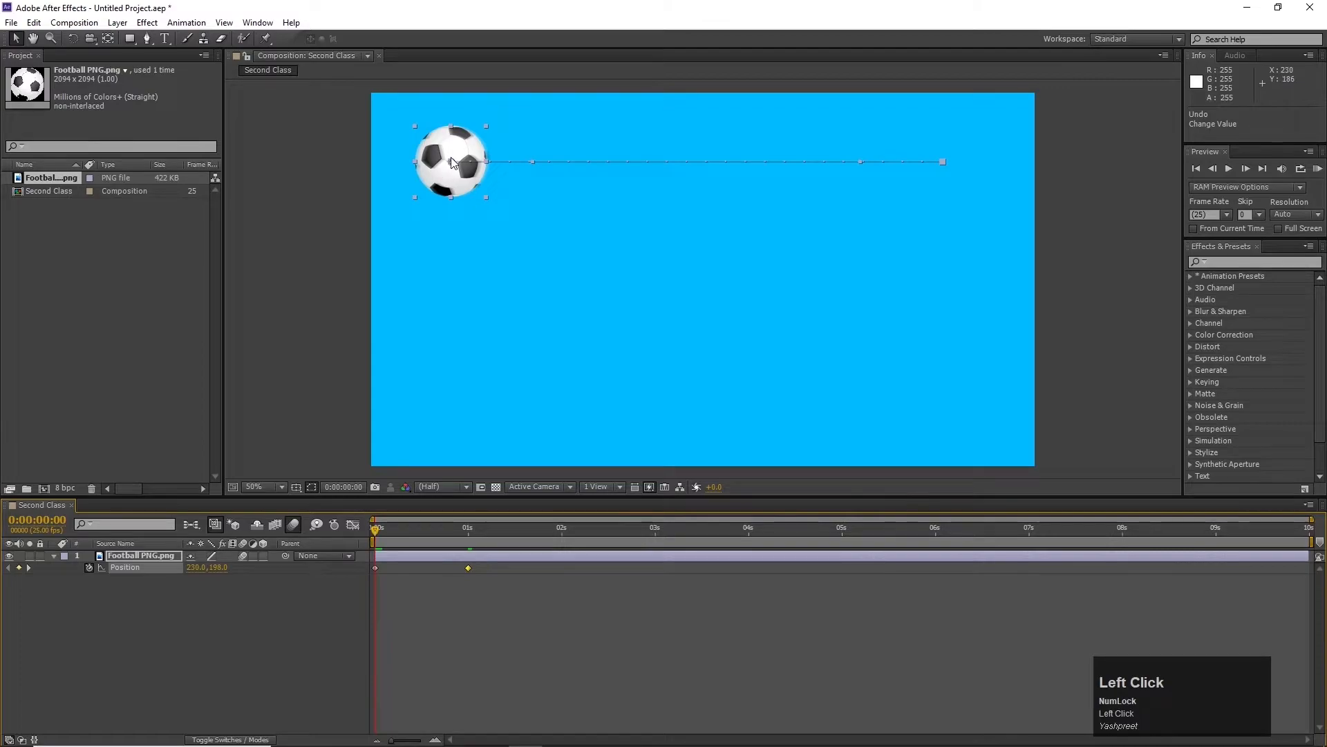
drag(455, 167, 443, 160)
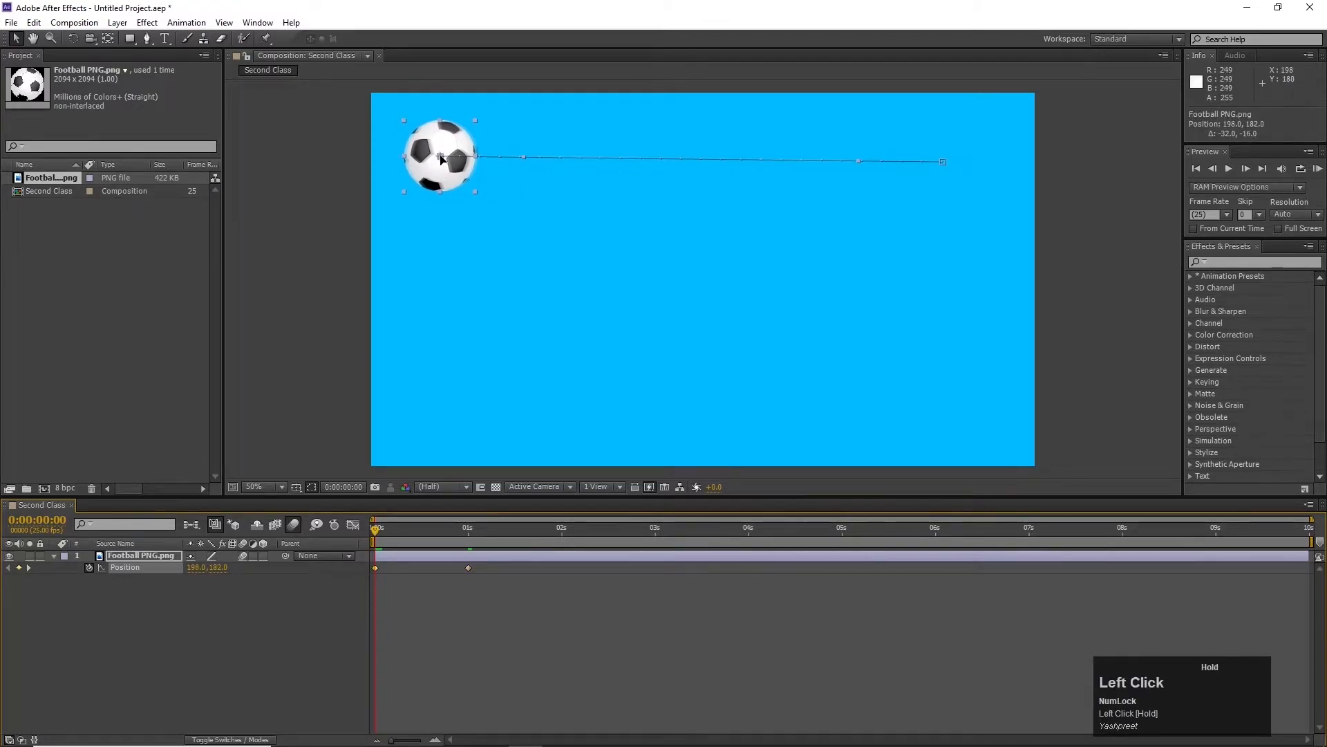
click(464, 529)
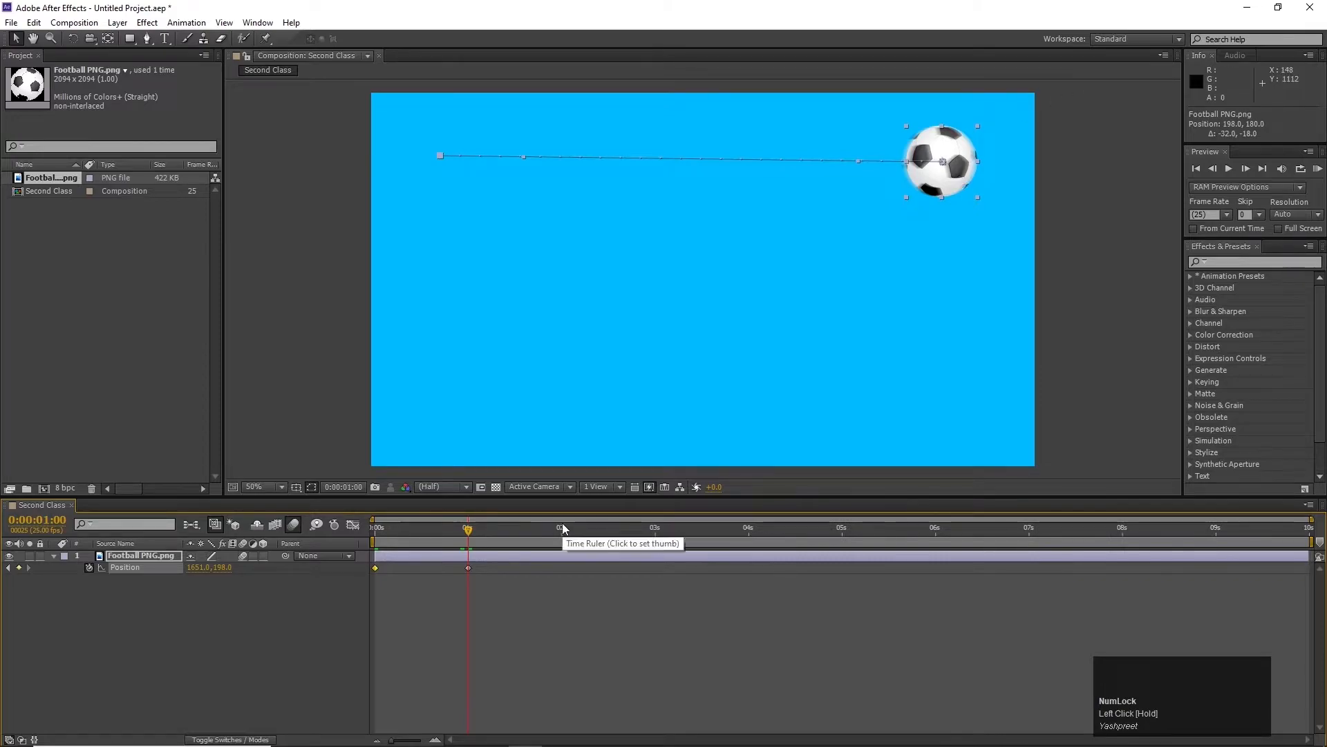
click(561, 529)
drag(966, 166, 966, 407)
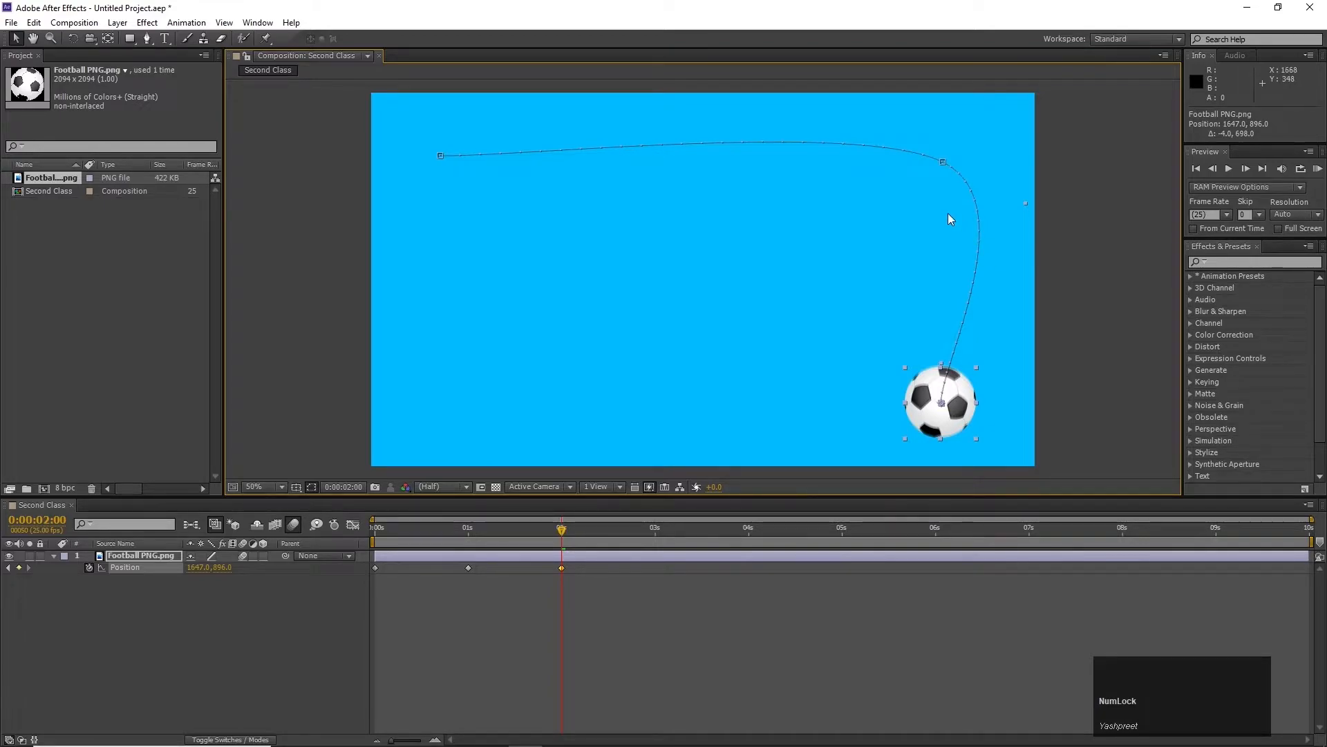
- Play the animation from the first frame to examine the football's path through the three Position keyframes
drag(473, 522, 375, 534)
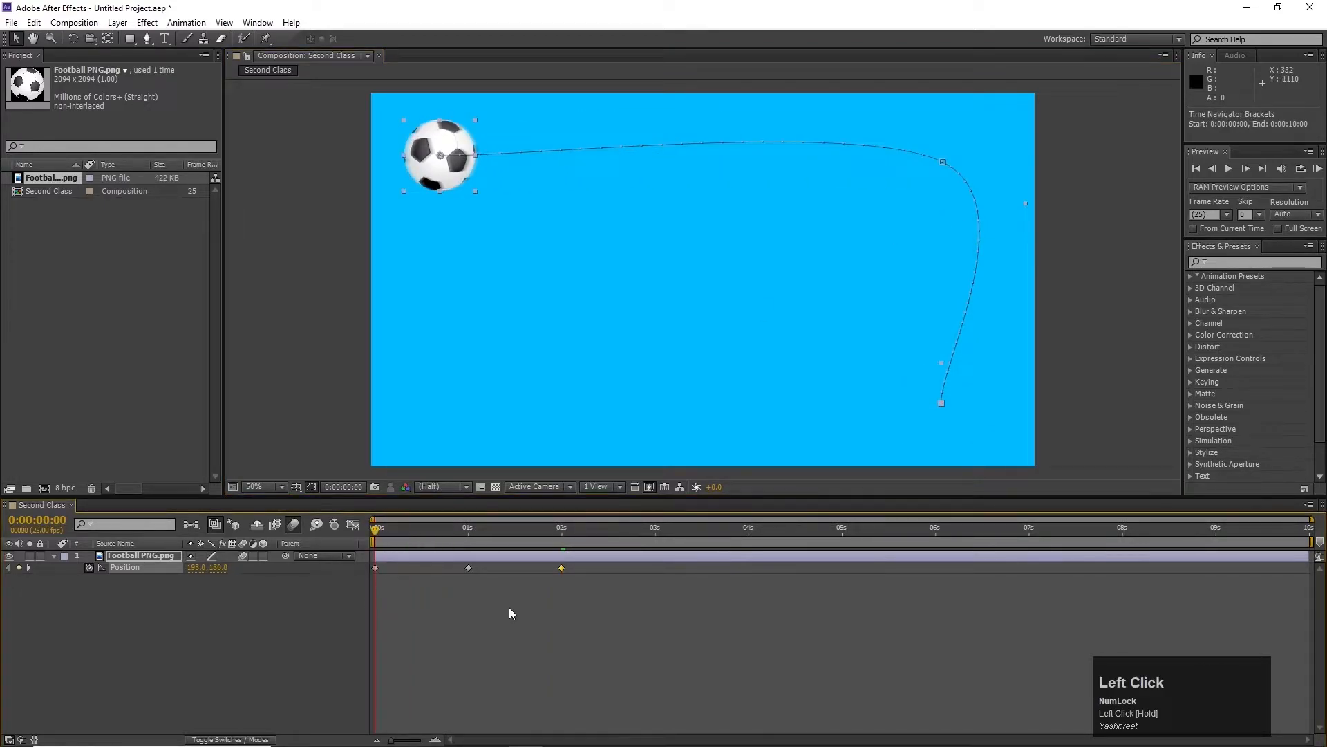
key(space)
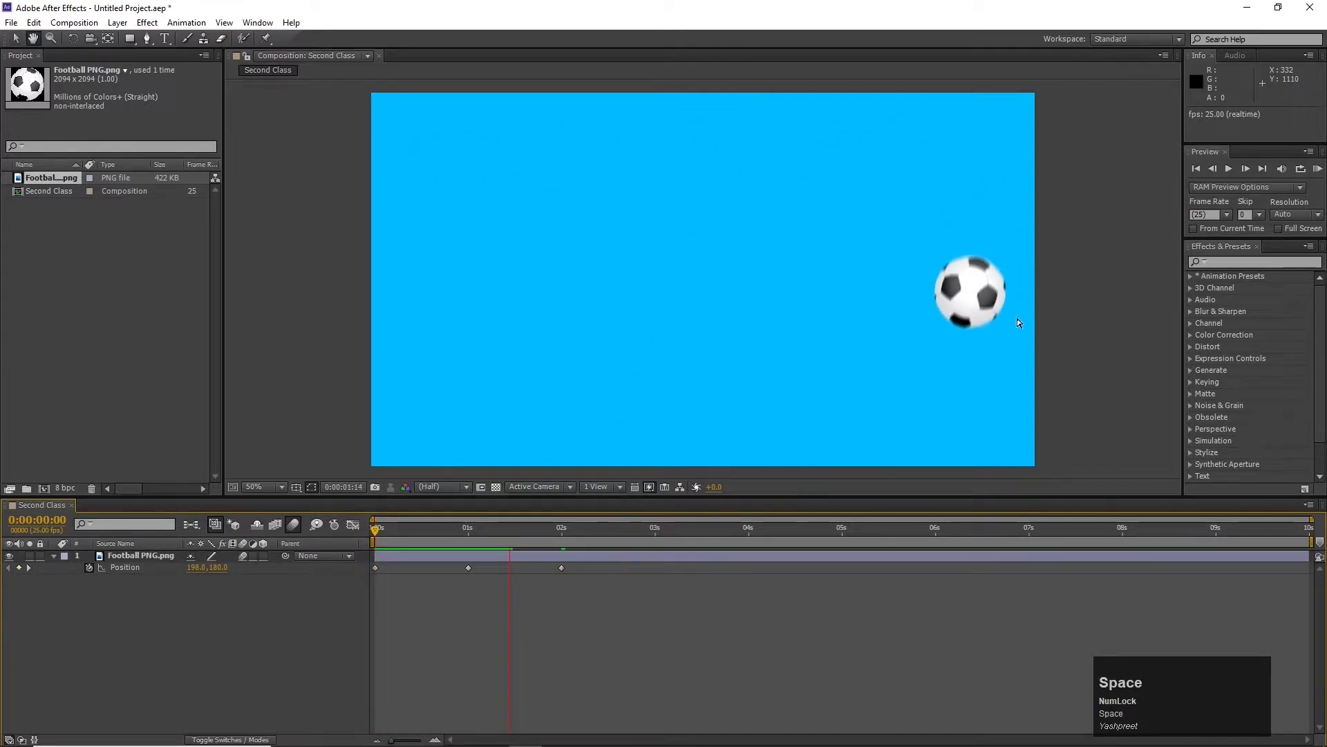
click(537, 532)
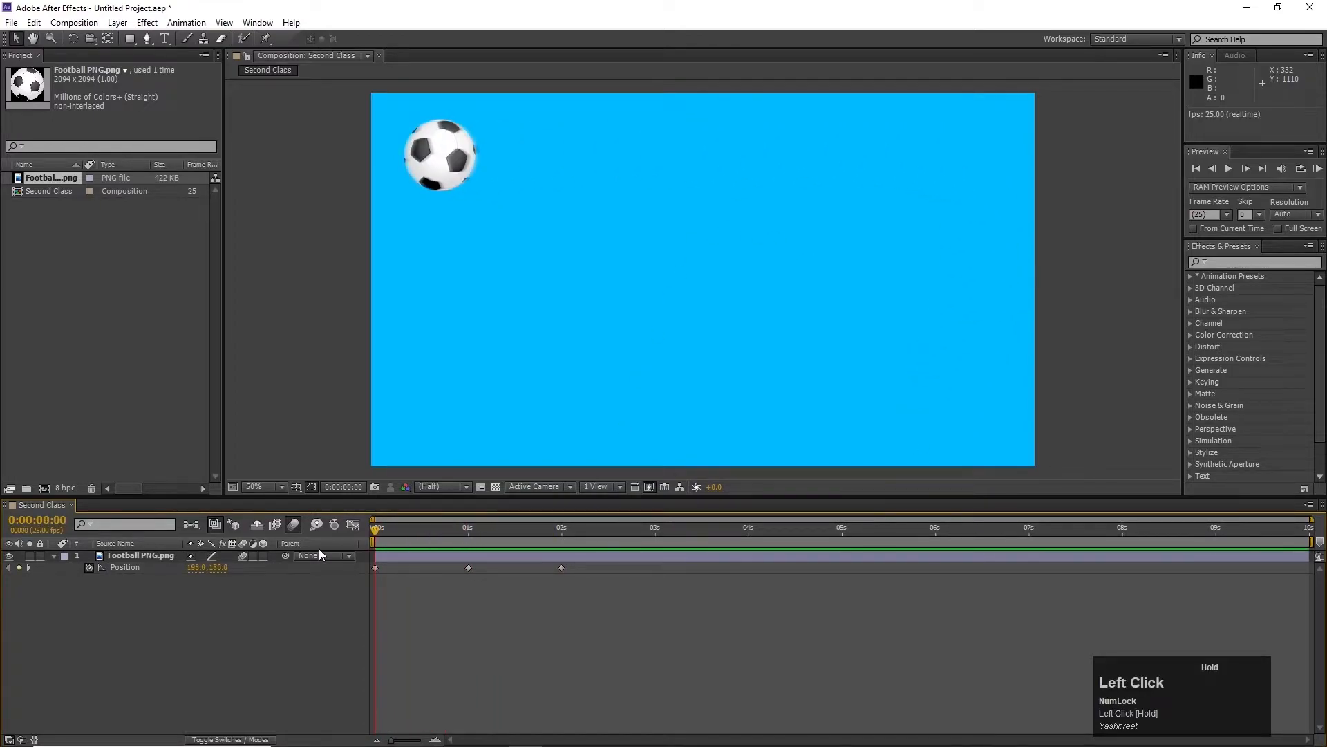
- Set the spatial interpolation of all the football's Position keyframes to Linear so the motion path runs straight
click(127, 567)
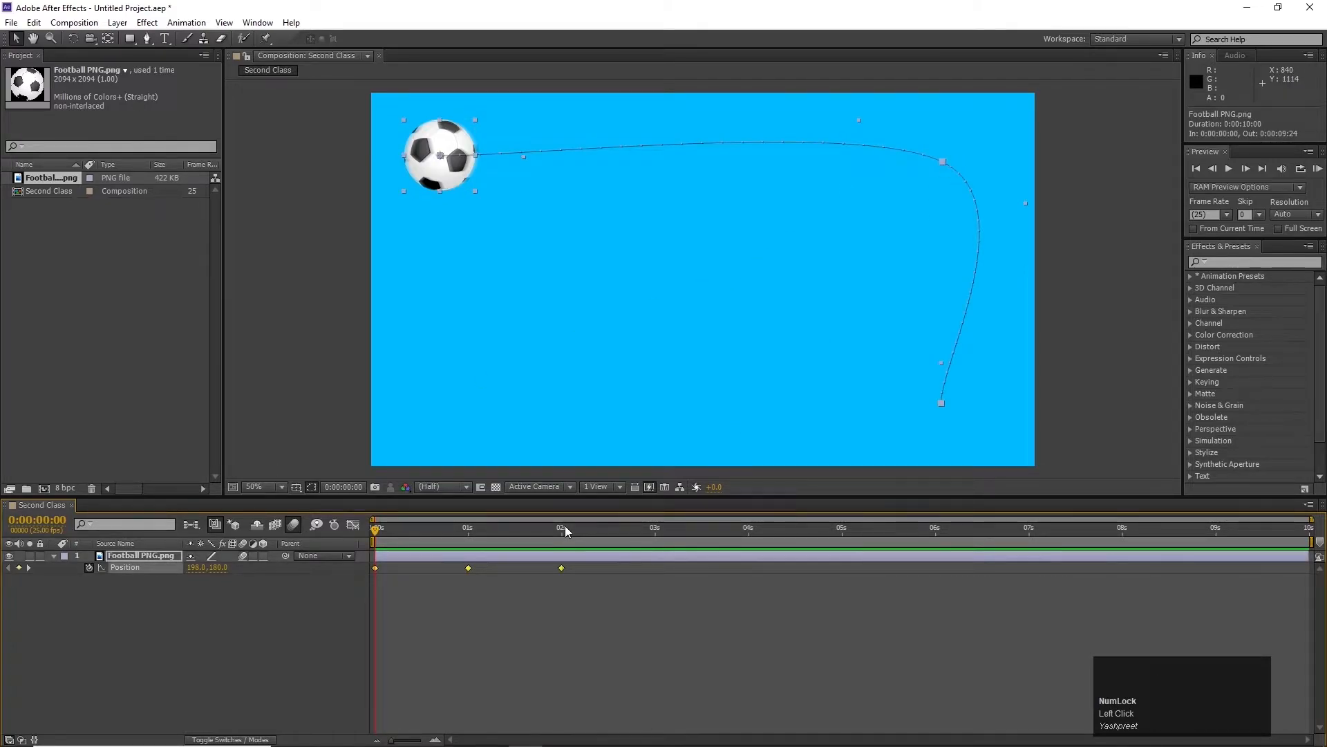
drag(562, 528, 564, 530)
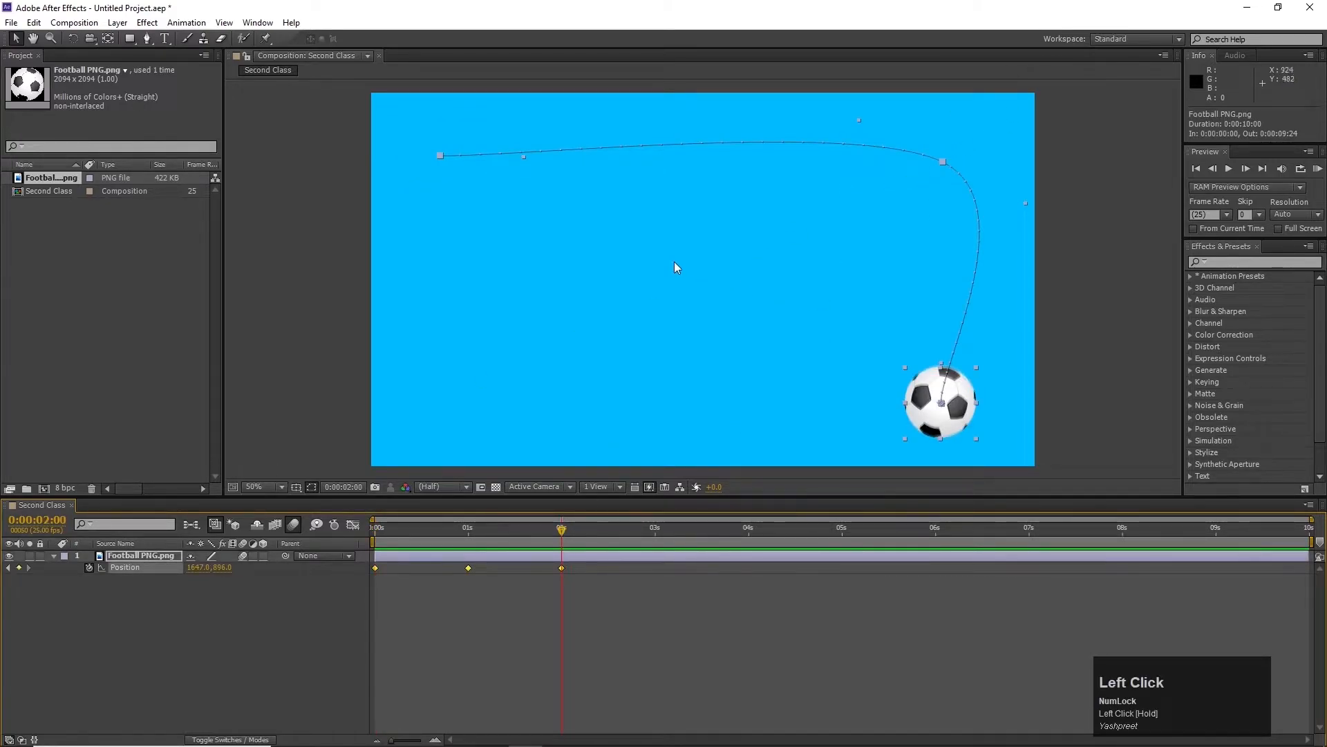
right_click(943, 162)
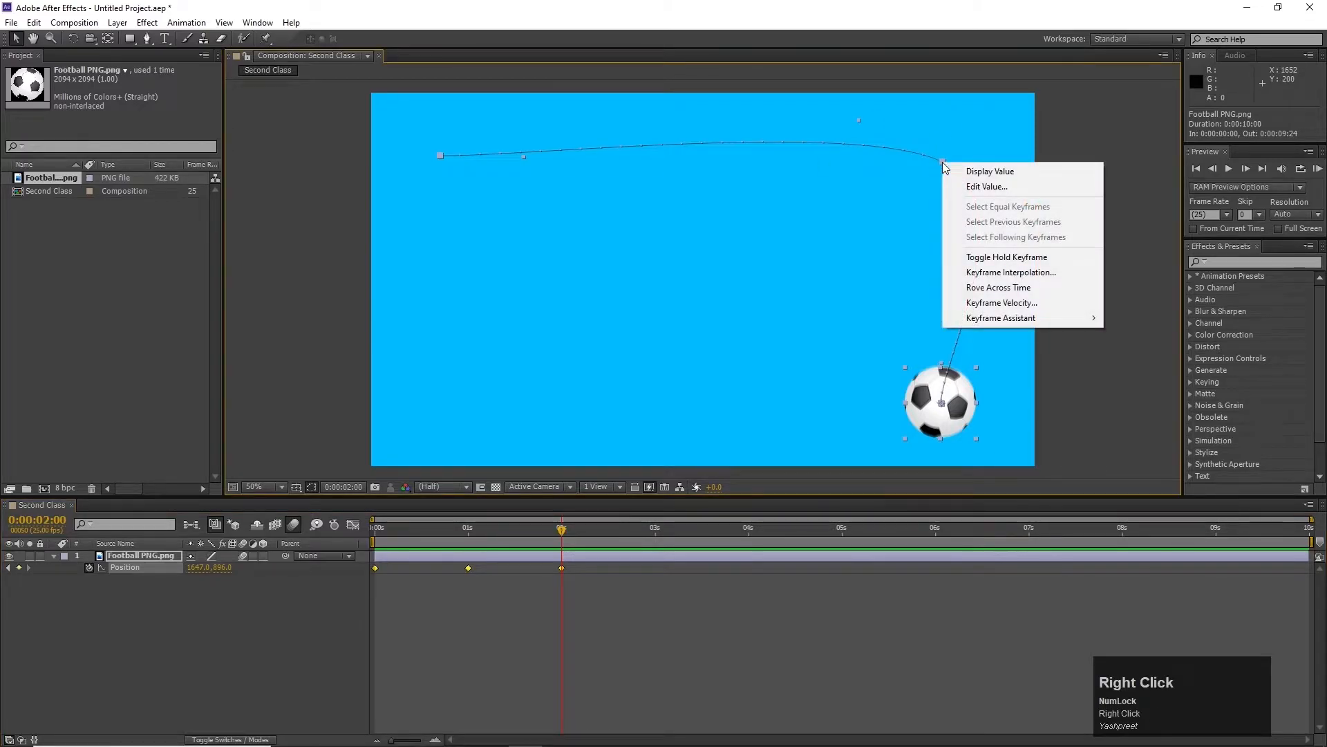
click(972, 274)
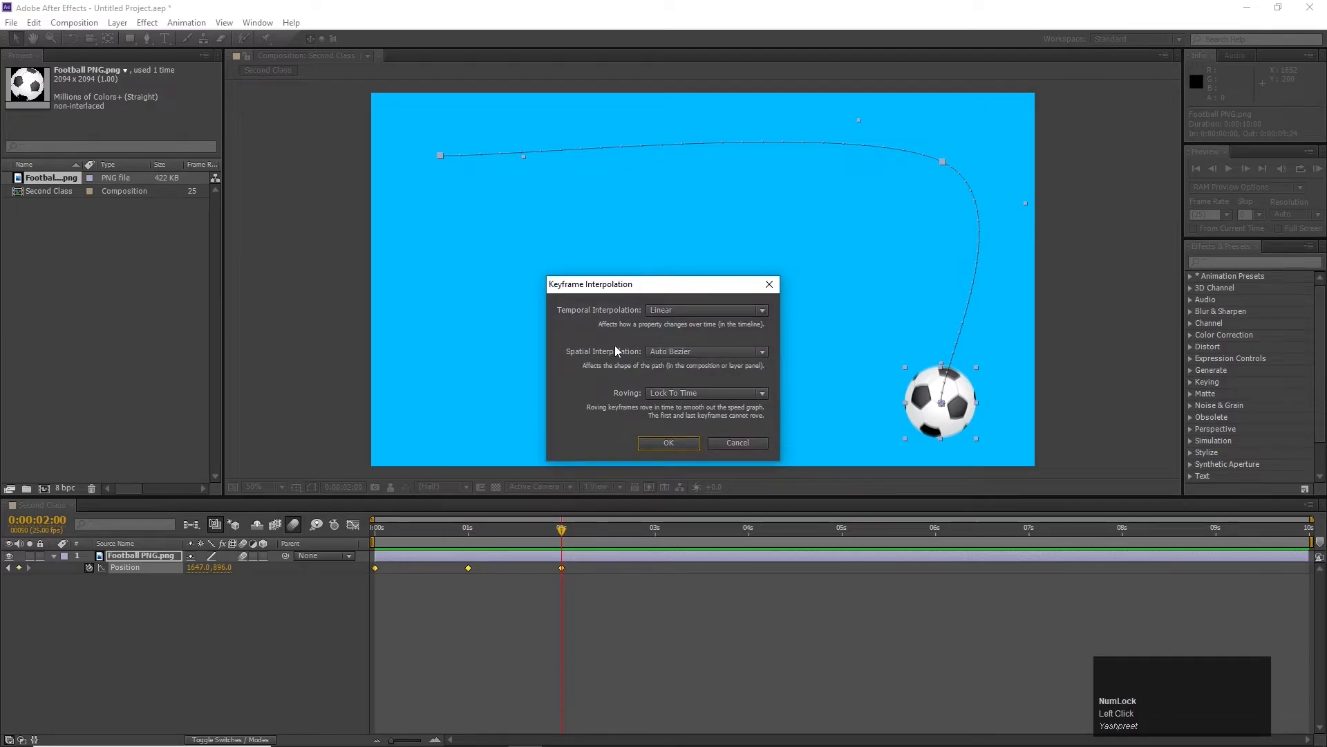
click(724, 357)
click(672, 360)
click(682, 348)
click(681, 388)
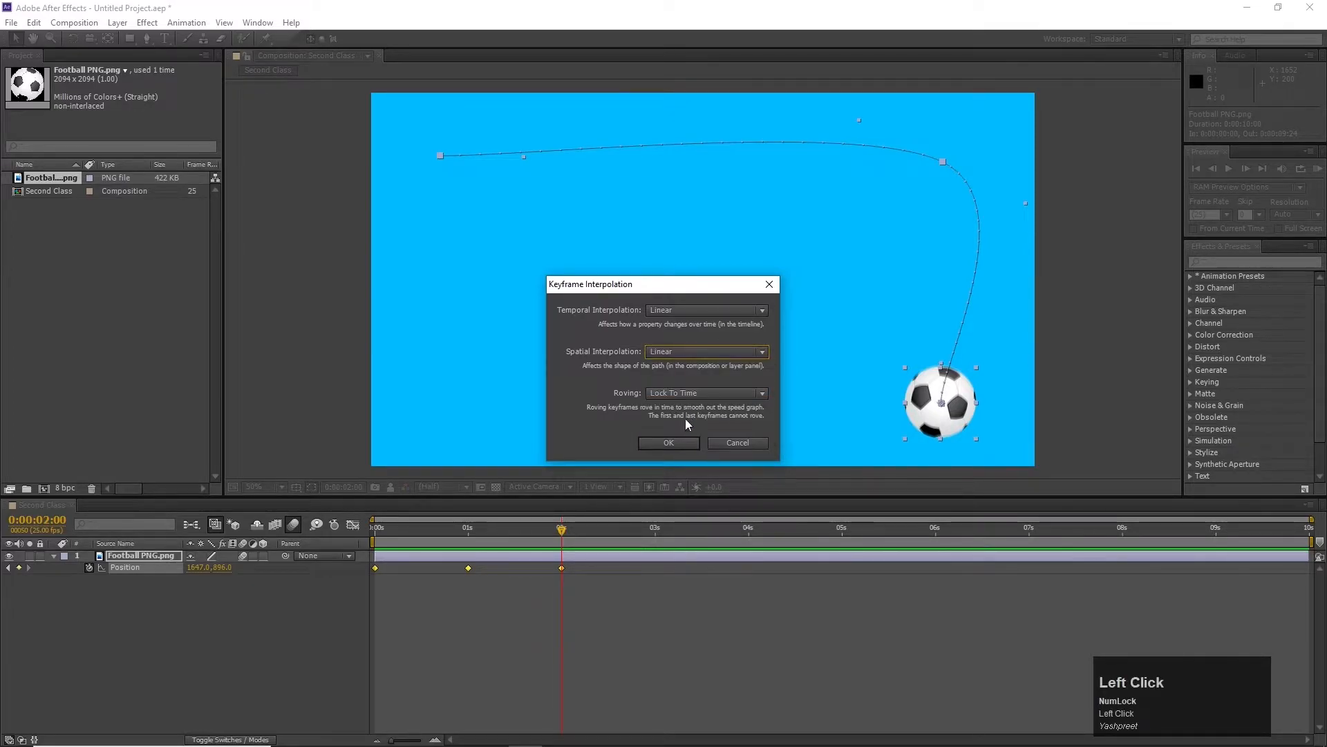
click(680, 448)
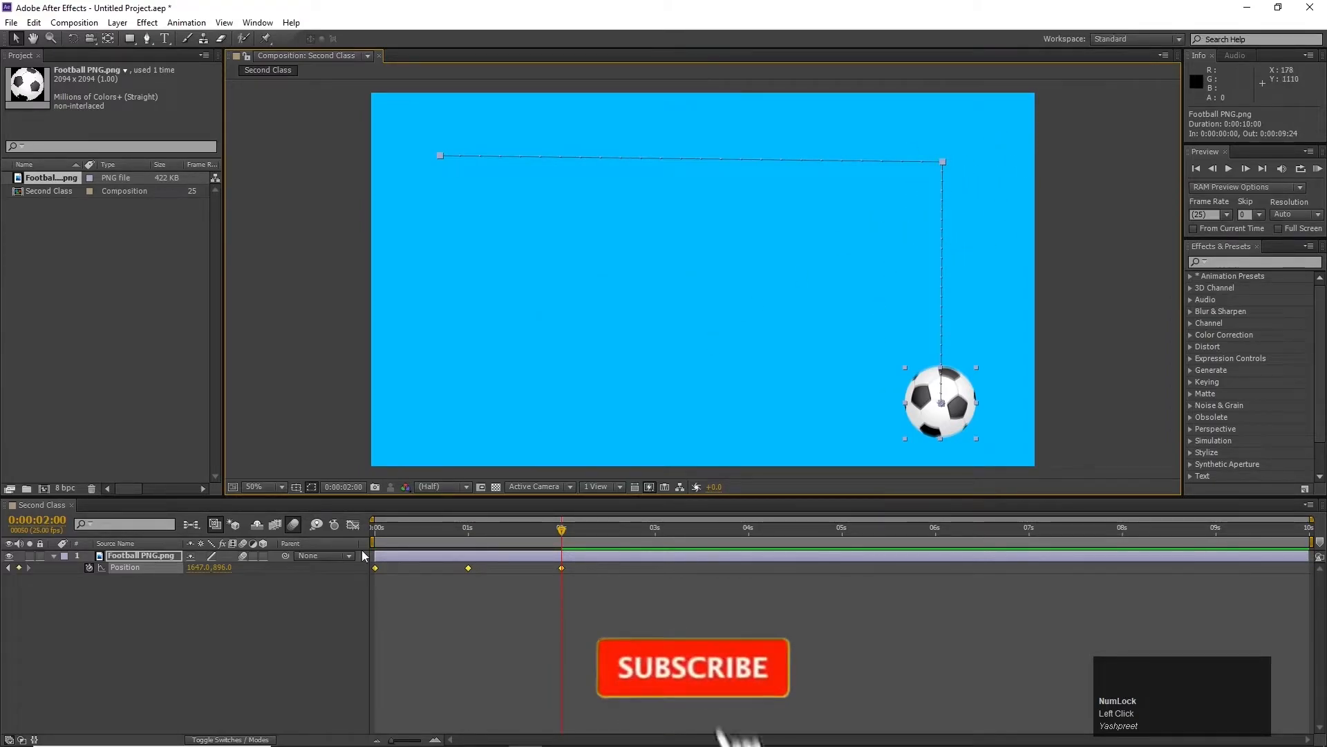
- Add a Position keyframe at 0:00:03:00 with the football near the lower left corner of the frame, about 245, 902
click(468, 538)
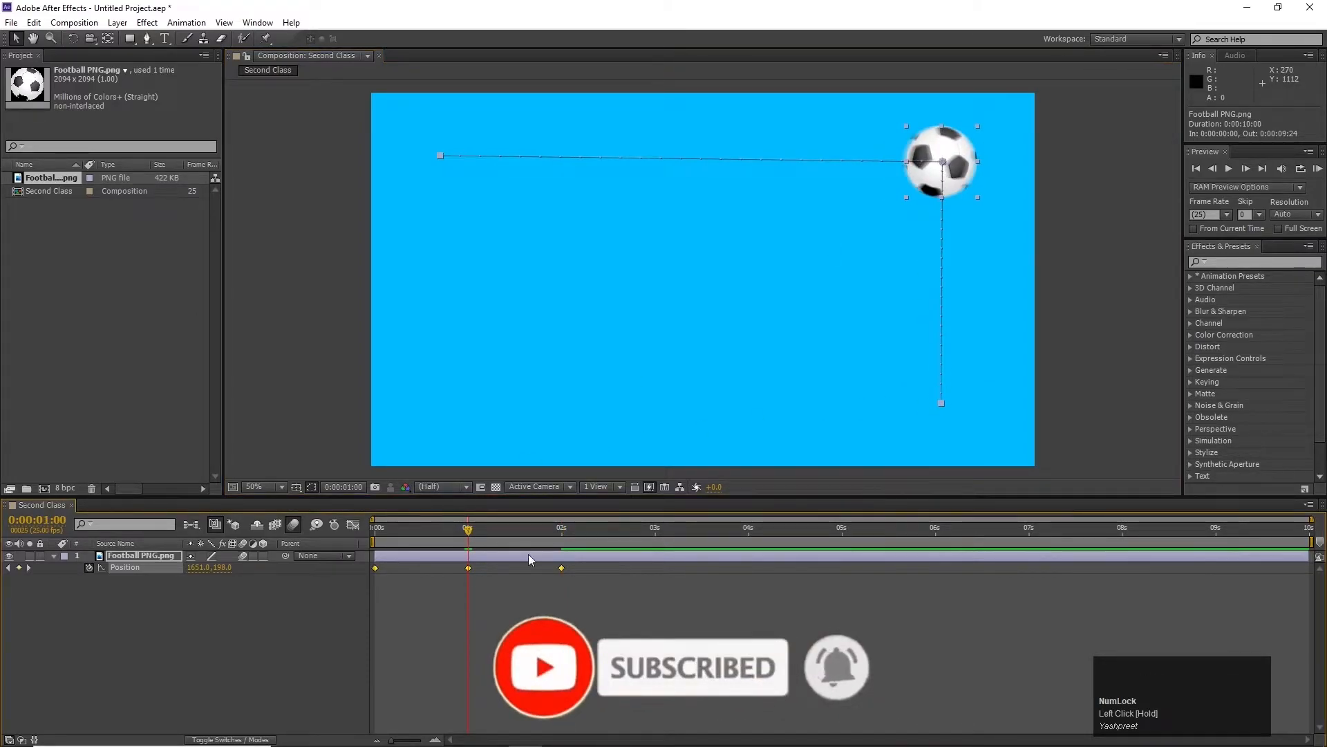
click(564, 526)
drag(468, 529, 561, 546)
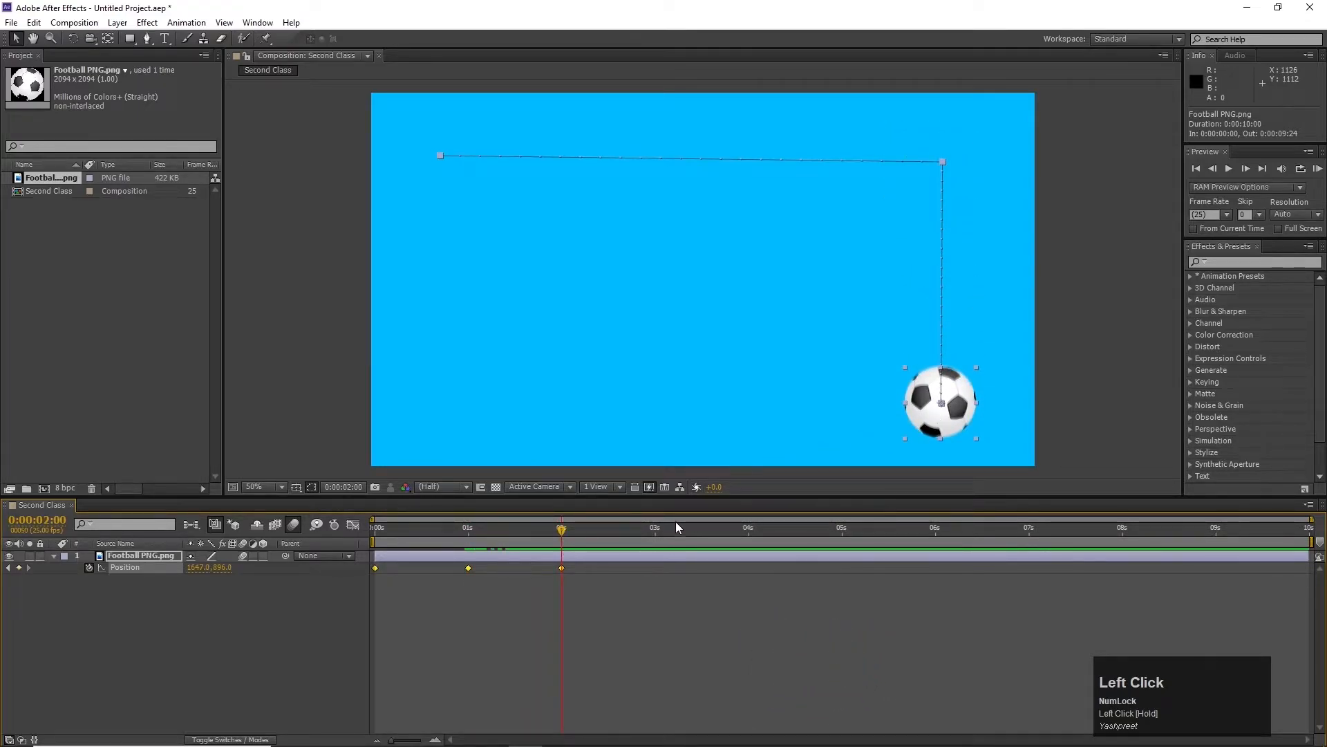
click(657, 528)
drag(944, 421, 461, 416)
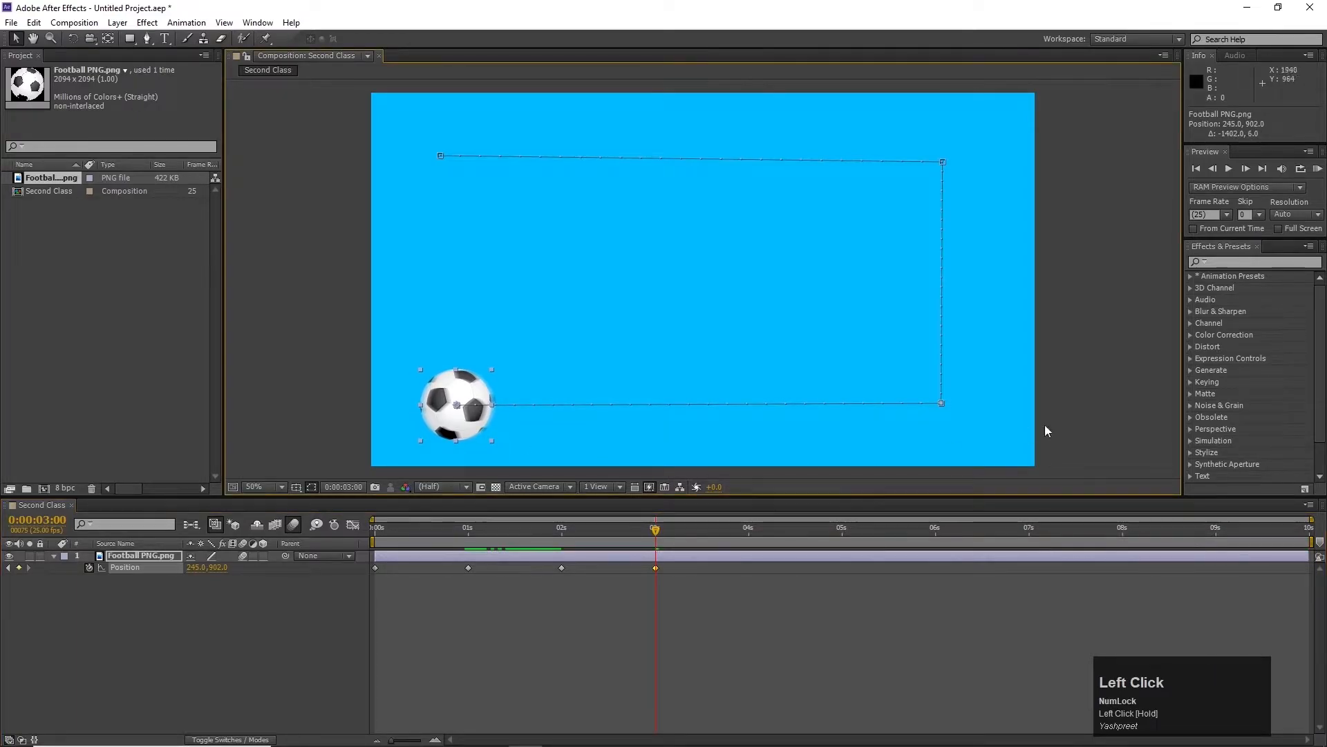
- Examine the football's straight motion path against its Position keyframes at two and three seconds
click(948, 397)
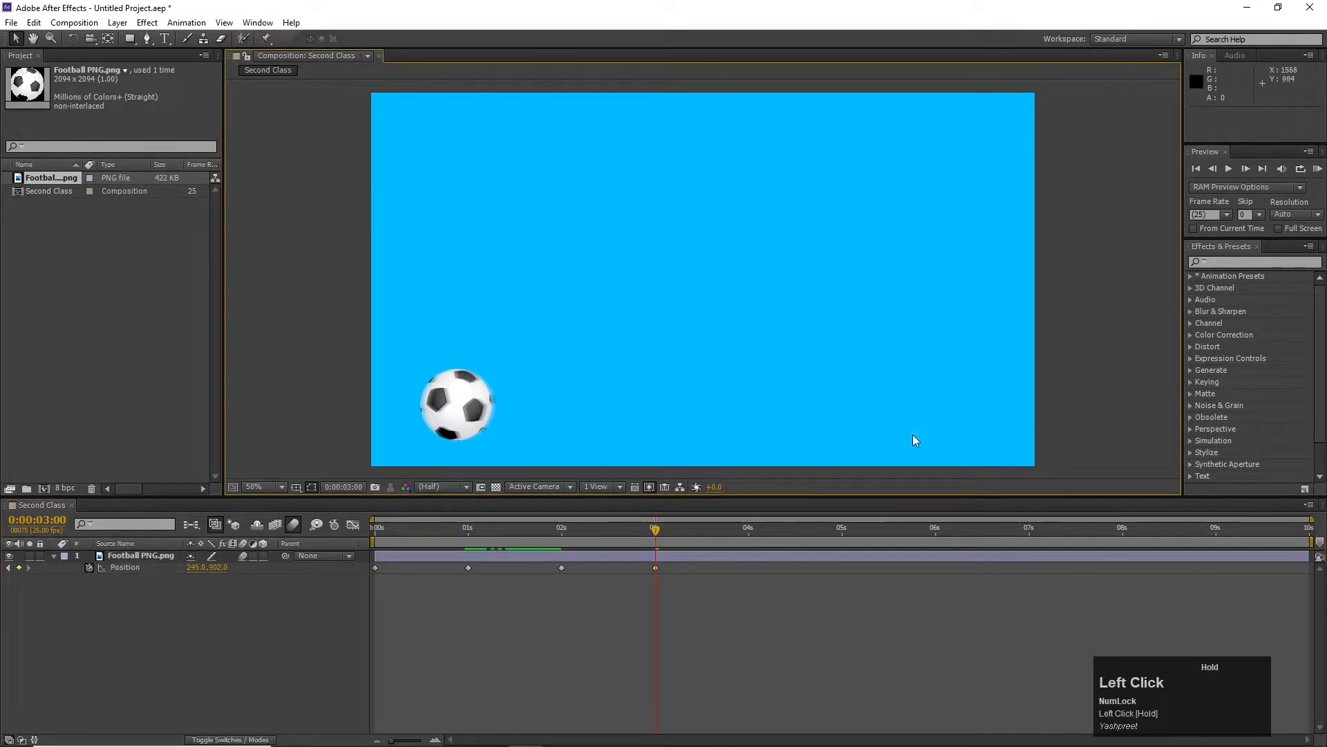
click(555, 528)
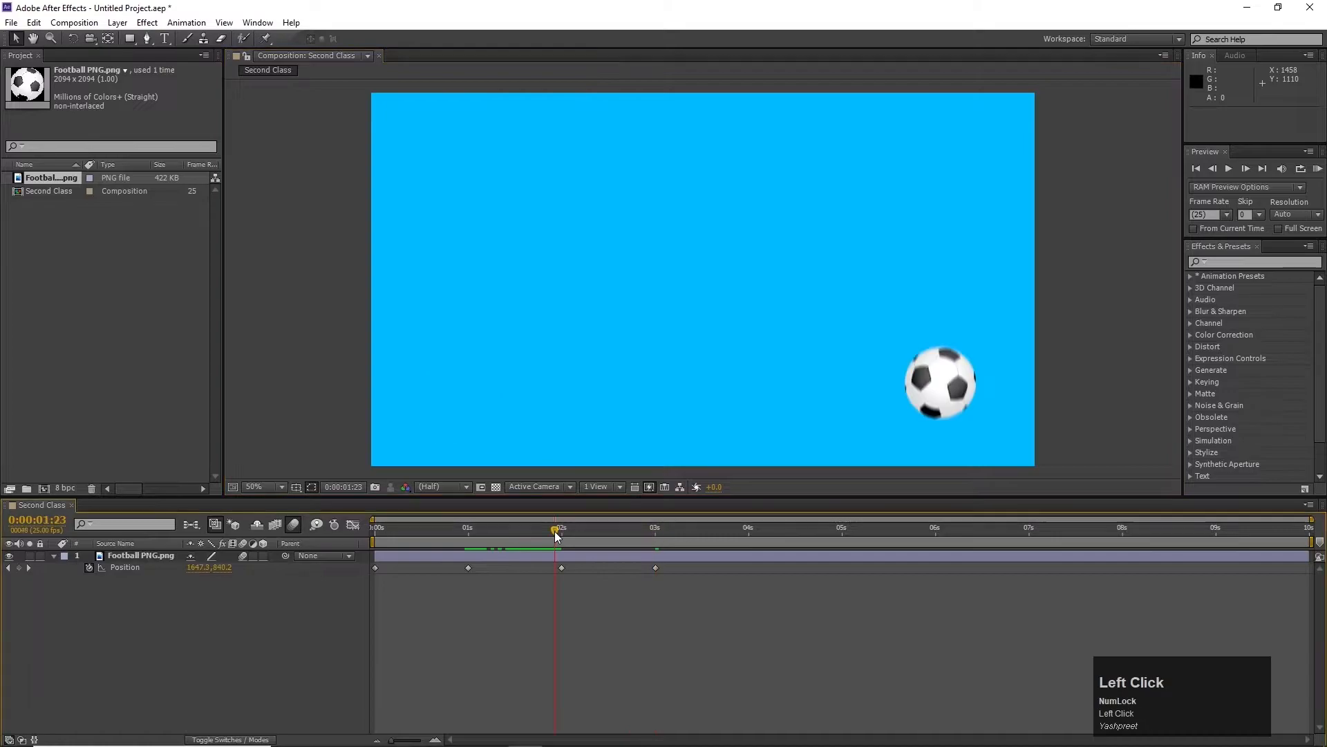
click(204, 568)
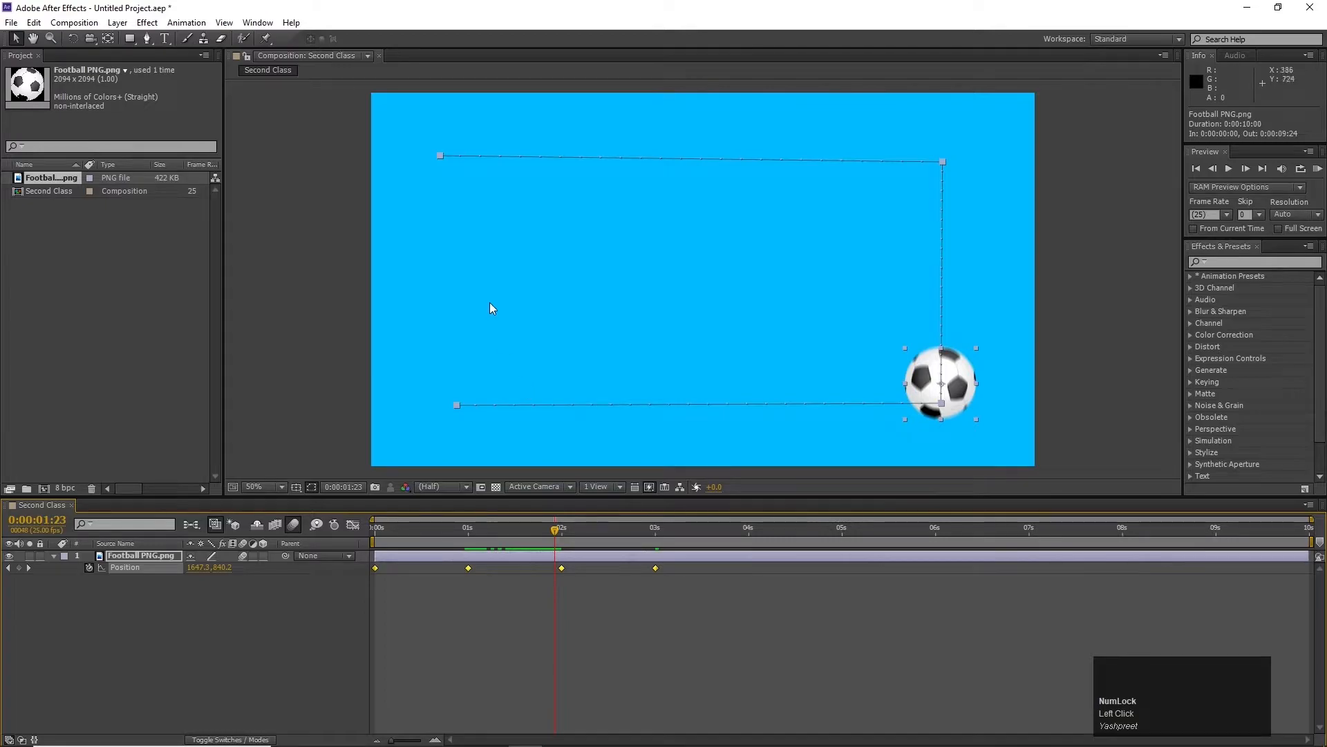
drag(742, 585, 359, 568)
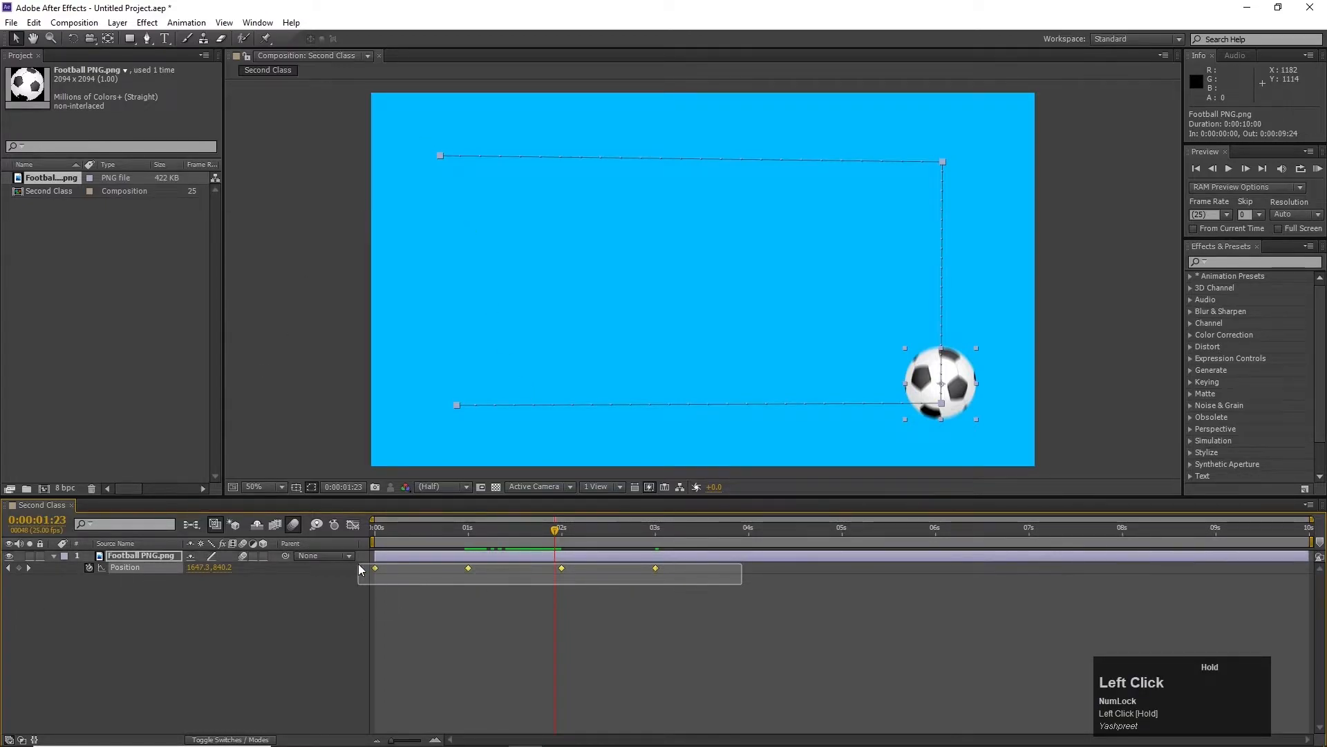
click(616, 628)
click(654, 534)
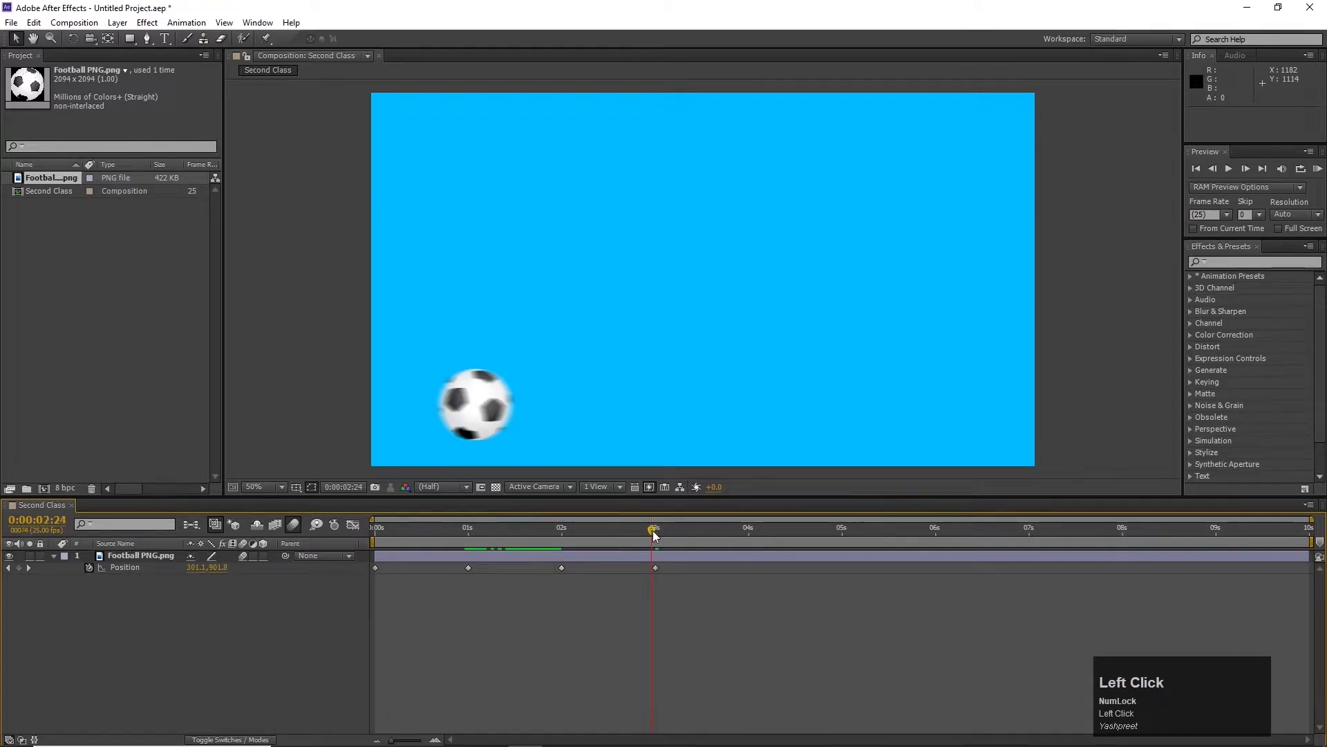
click(655, 568)
drag(663, 536, 661, 588)
click(662, 592)
- Add a Position keyframe at 0:00:04:00 with the football back near its starting point, about 199, 180
drag(666, 528, 733, 515)
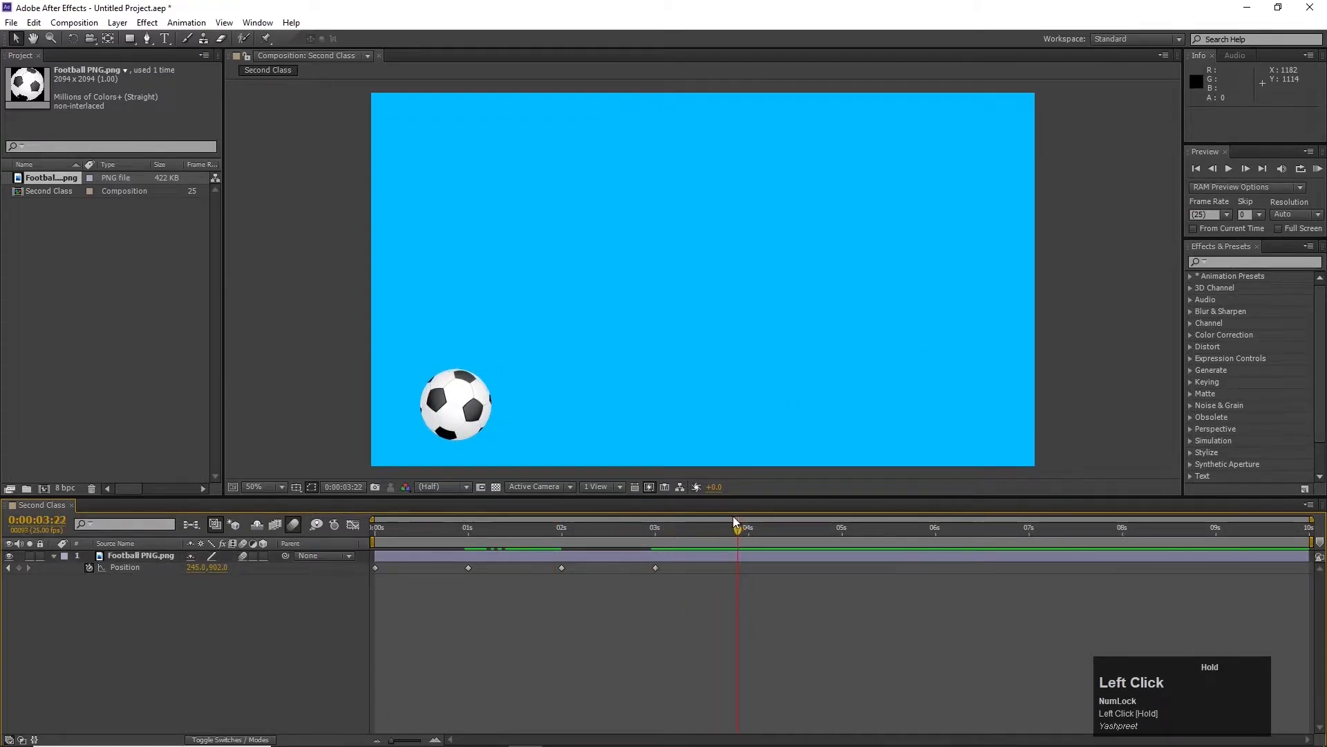
click(170, 567)
click(614, 645)
click(121, 568)
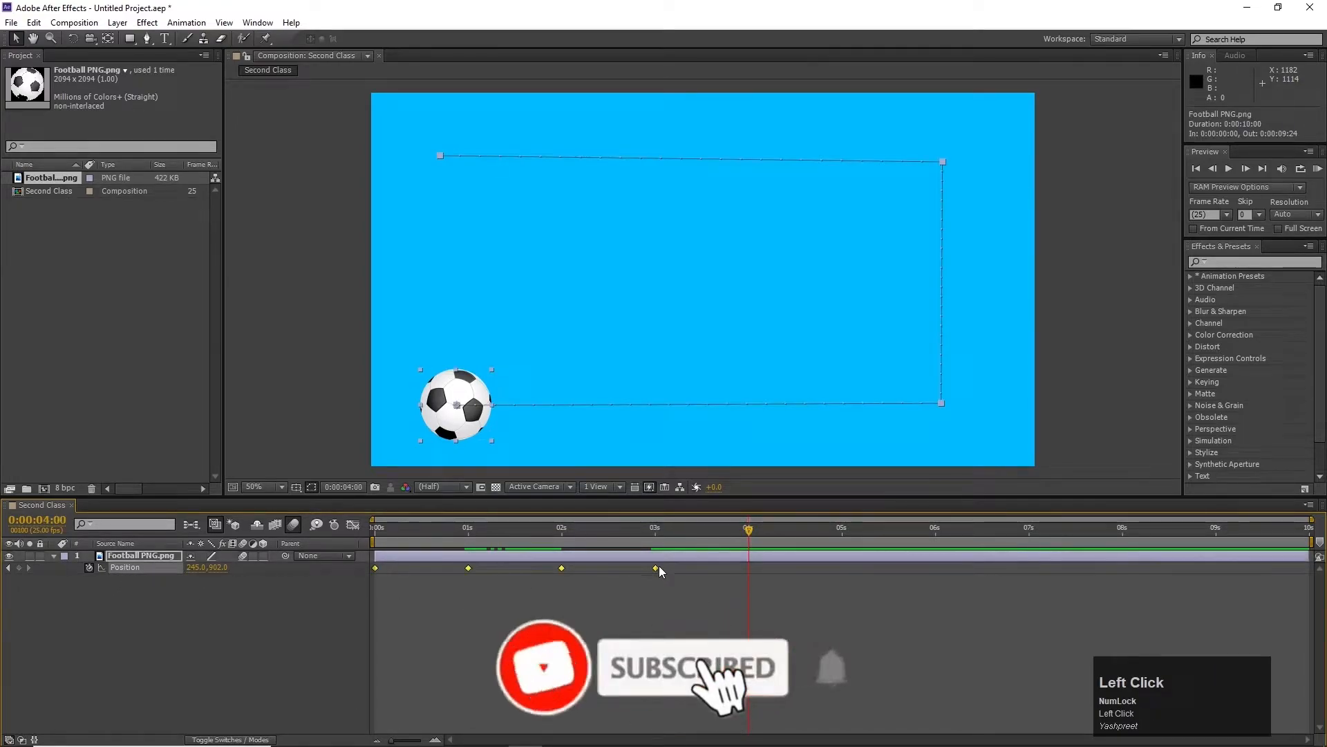
drag(447, 403, 431, 152)
- Delete all the football's Position keyframes and restart the Position animation on the first frame
drag(823, 583, 365, 566)
key(Delete)
drag(420, 527, 287, 540)
click(89, 566)
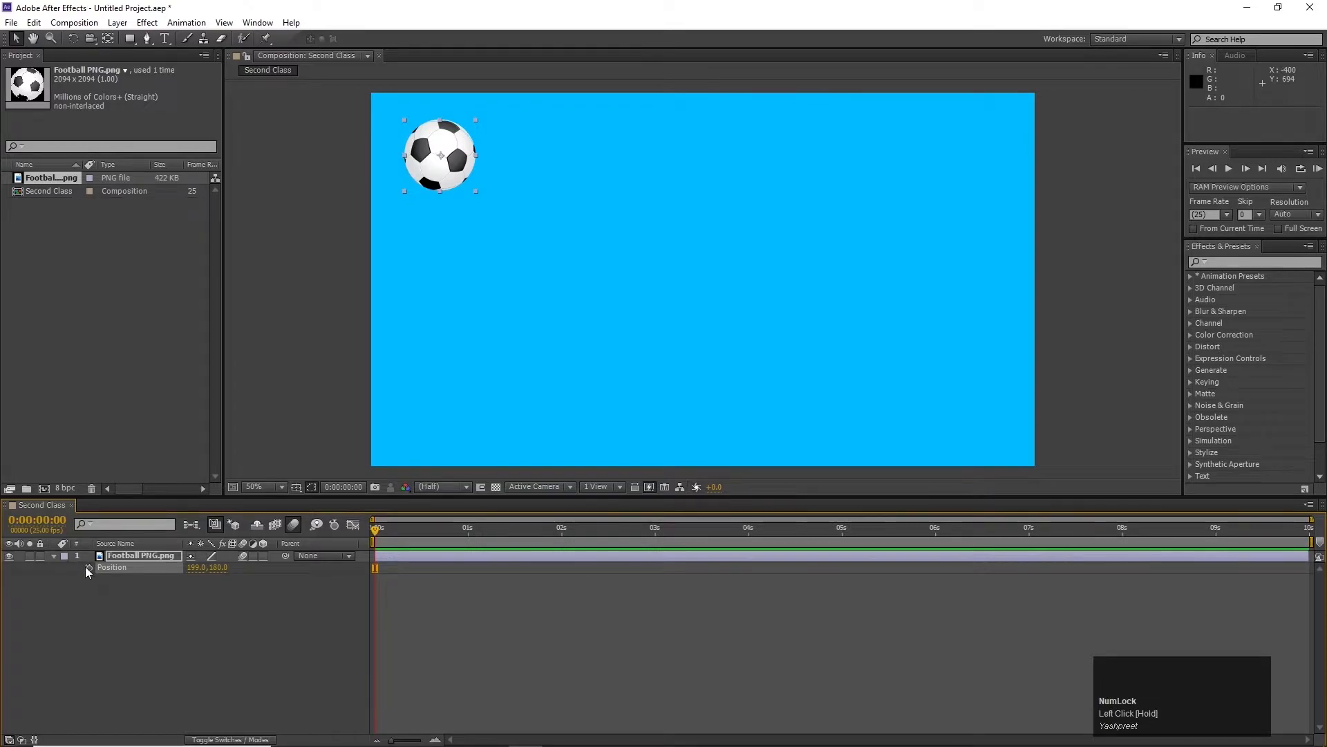
- Keyframe the football at about 203, 178 on the first frame and near the upper right corner, about 1661, 168, at 0:00:01:00
drag(441, 155, 669, 169)
drag(851, 185, 957, 163)
click(468, 528)
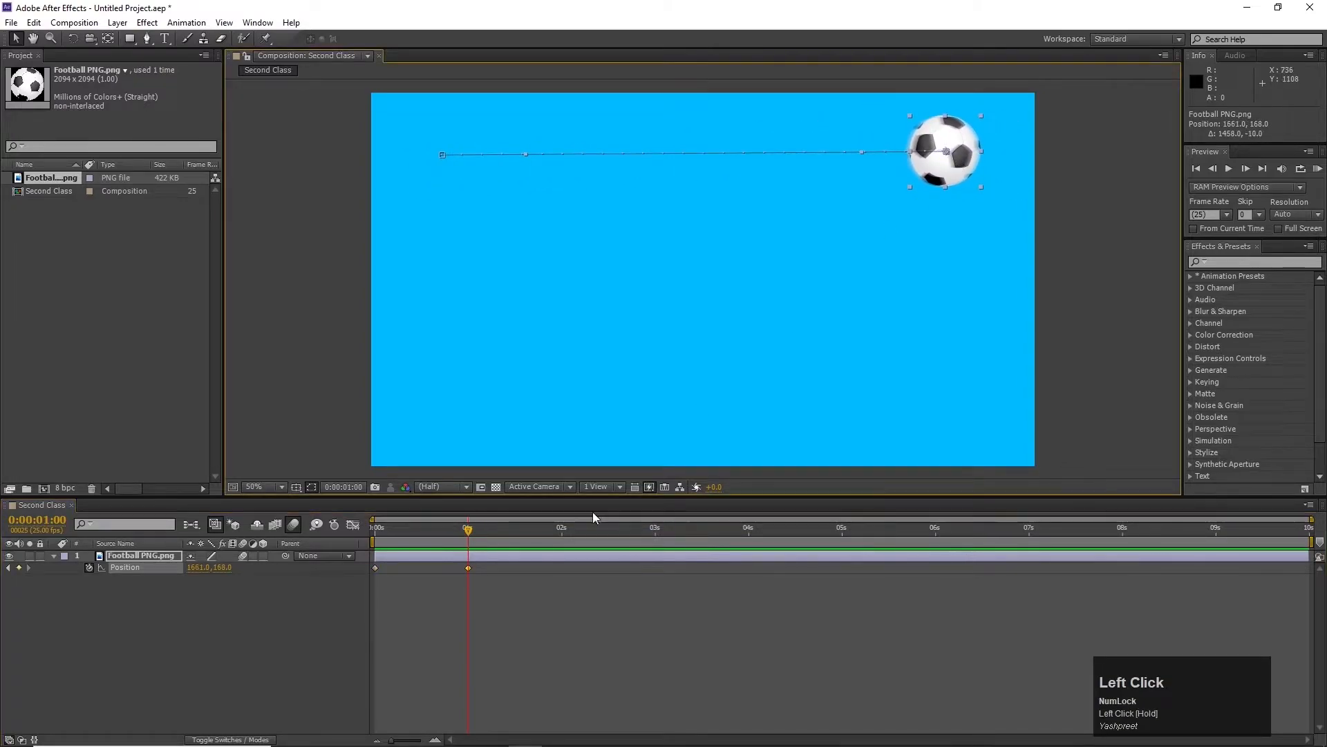
- Add a Position keyframe at 0:00:02:00 with the football near the lower right corner, about 1645, 870
click(562, 529)
click(986, 149)
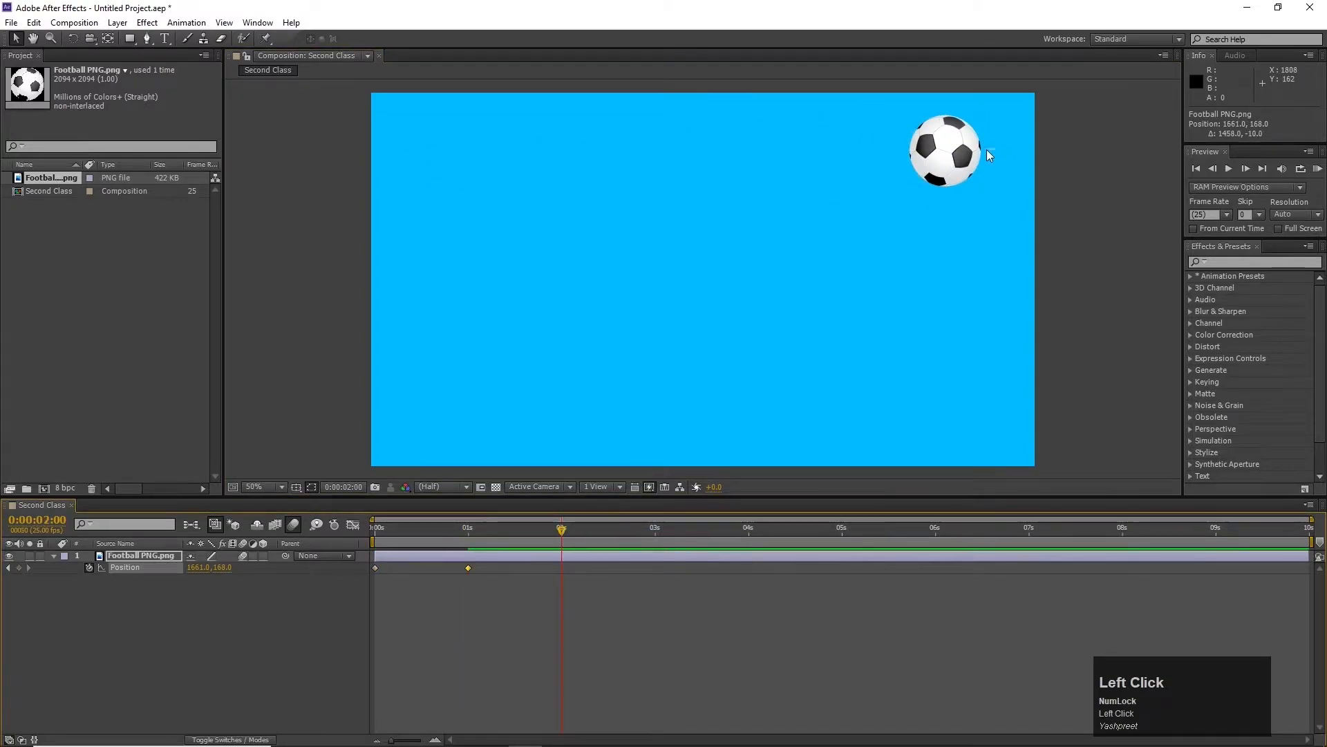
click(954, 181)
drag(954, 181, 948, 424)
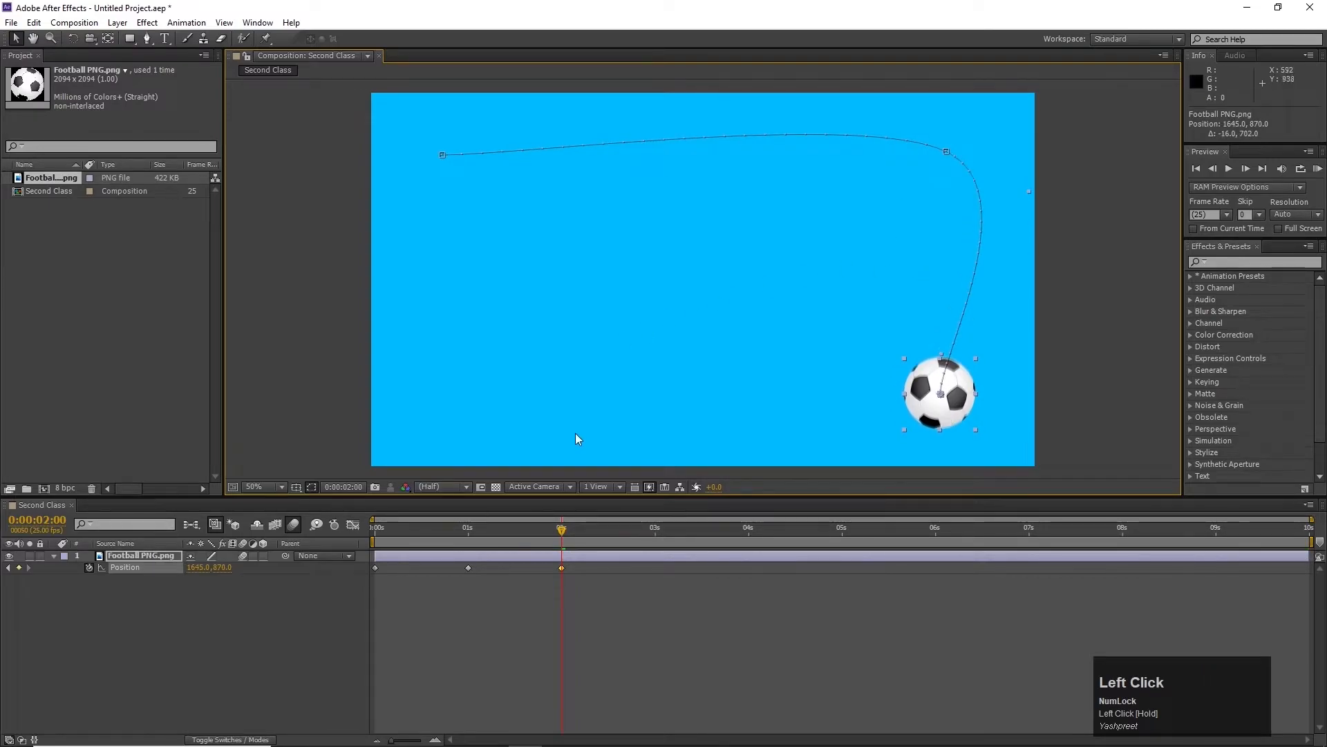
click(561, 569)
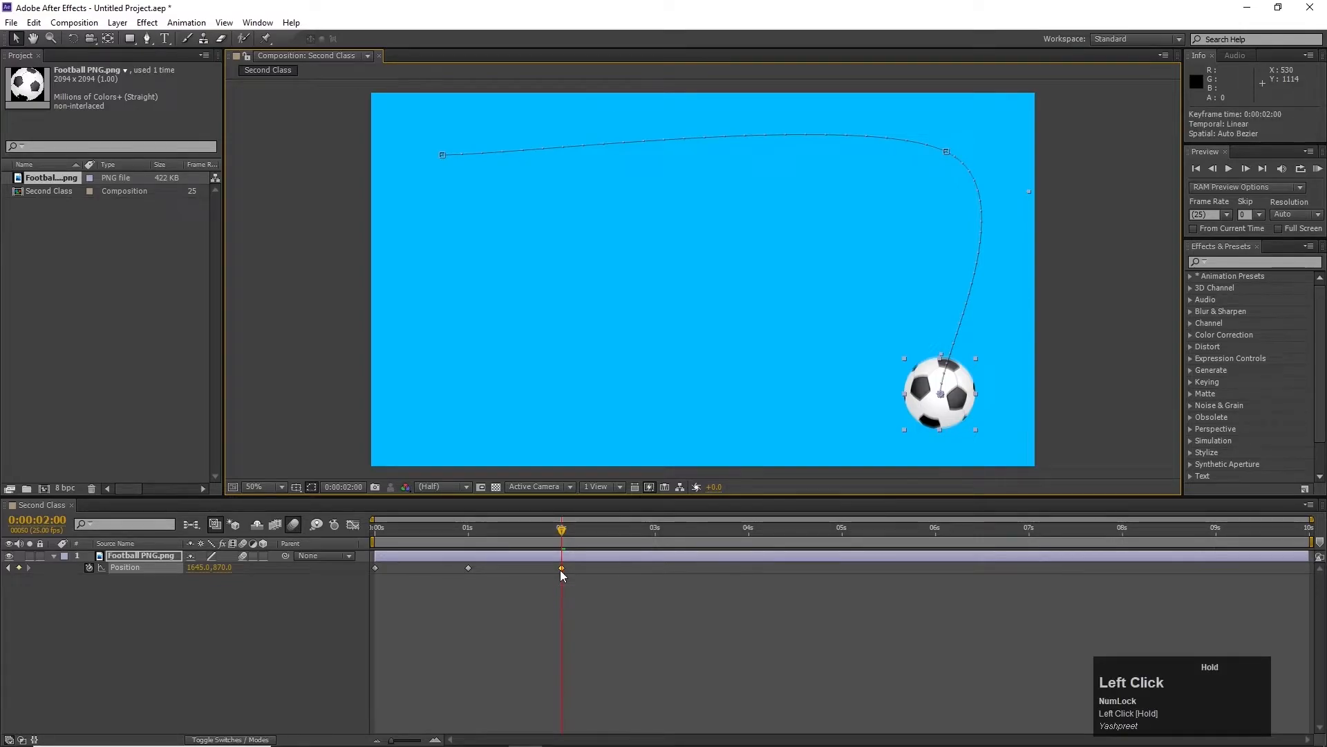
- Keyframe the football near the lower left corner, about 237, 894, at 0:00:03:00 and back at about 199, 180 at 0:00:04:00
click(654, 530)
drag(940, 420, 454, 428)
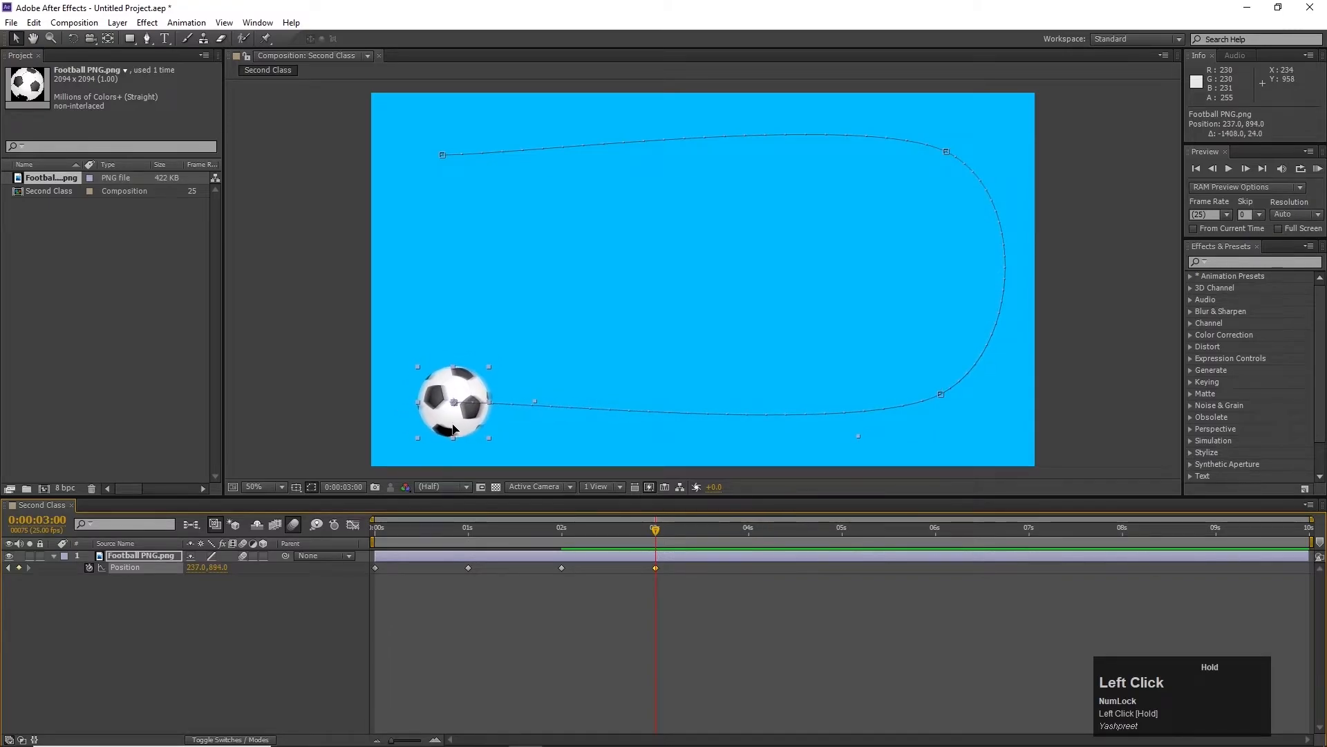
click(748, 531)
drag(484, 422, 471, 175)
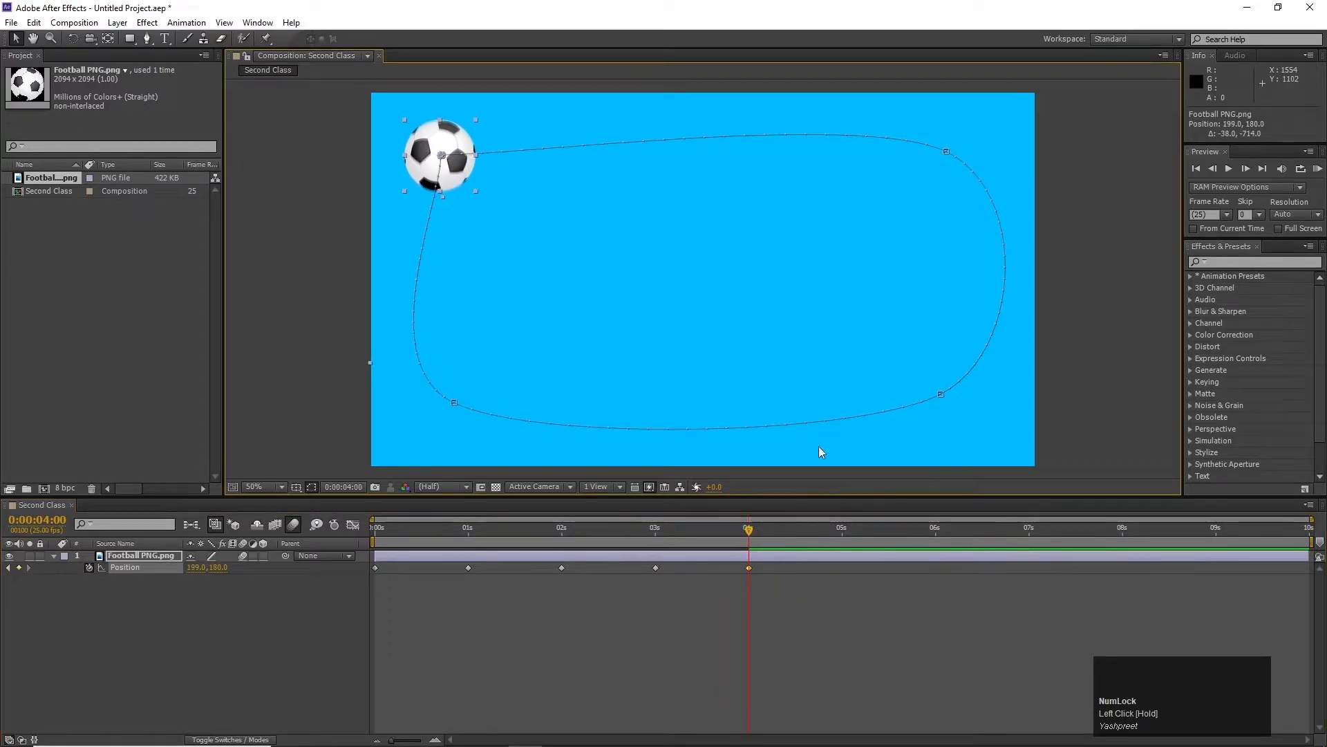
- Select all five Position keyframes and set their spatial interpolation to Linear to straighten the closed motion path
click(947, 151)
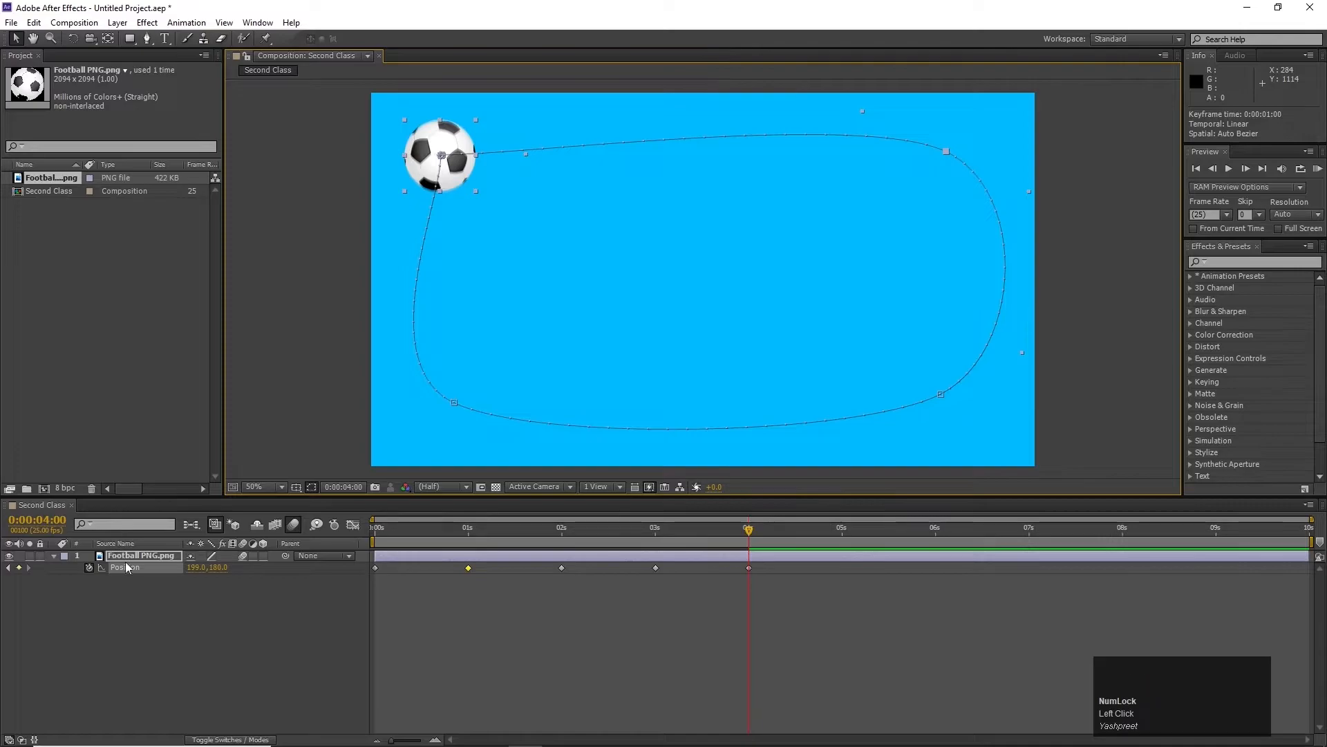
click(132, 589)
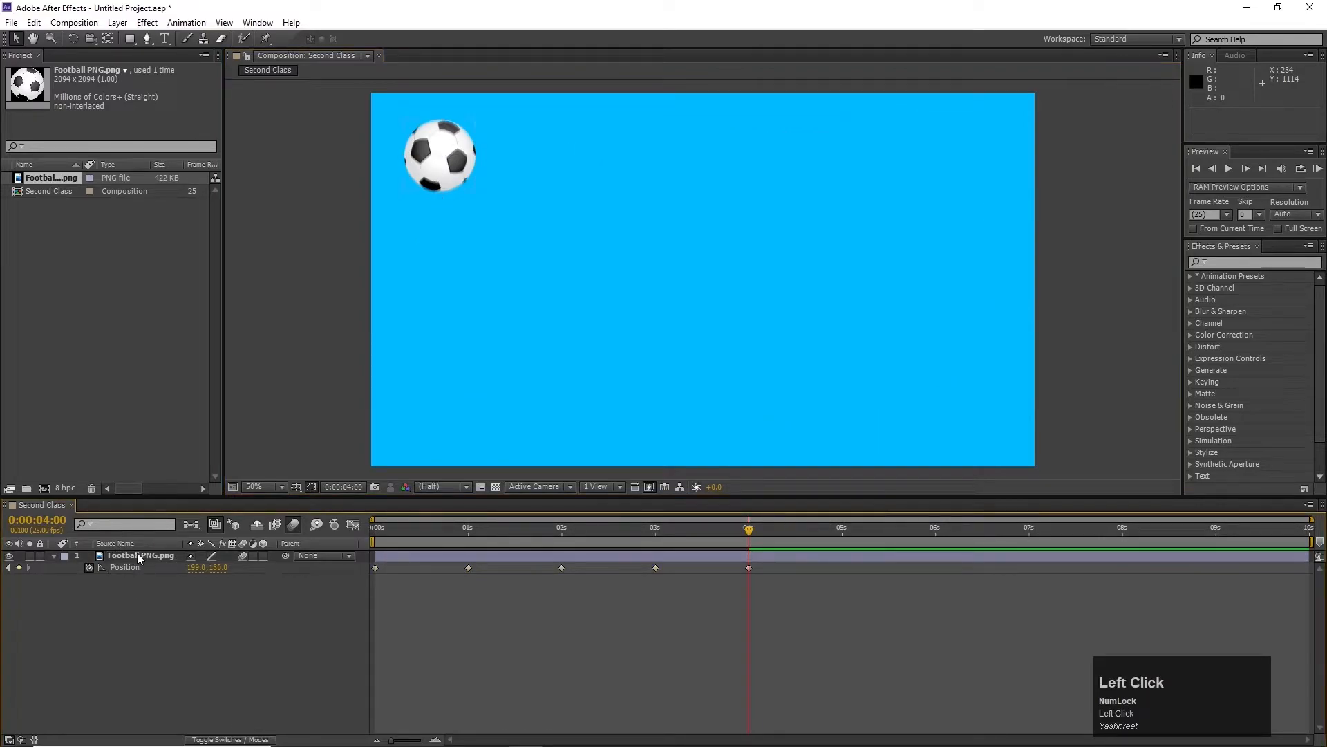
click(123, 567)
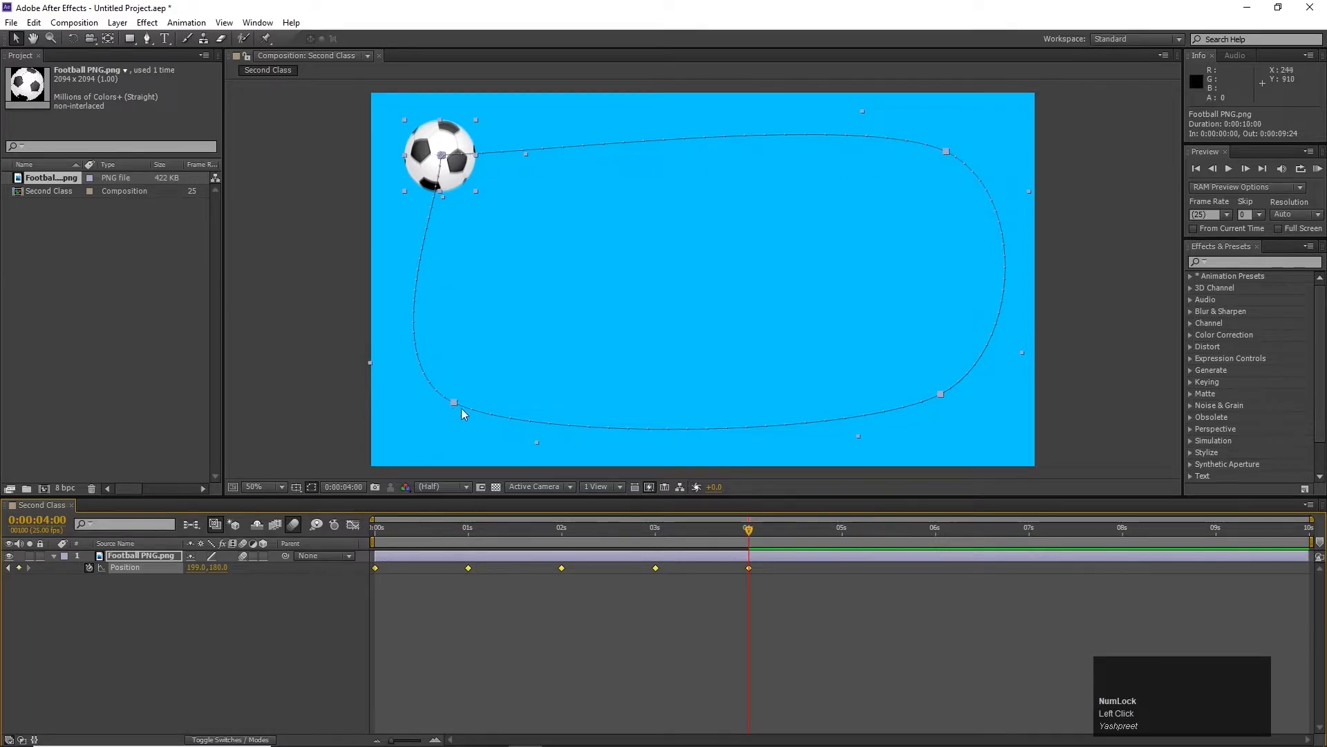
click(948, 152)
right_click(946, 153)
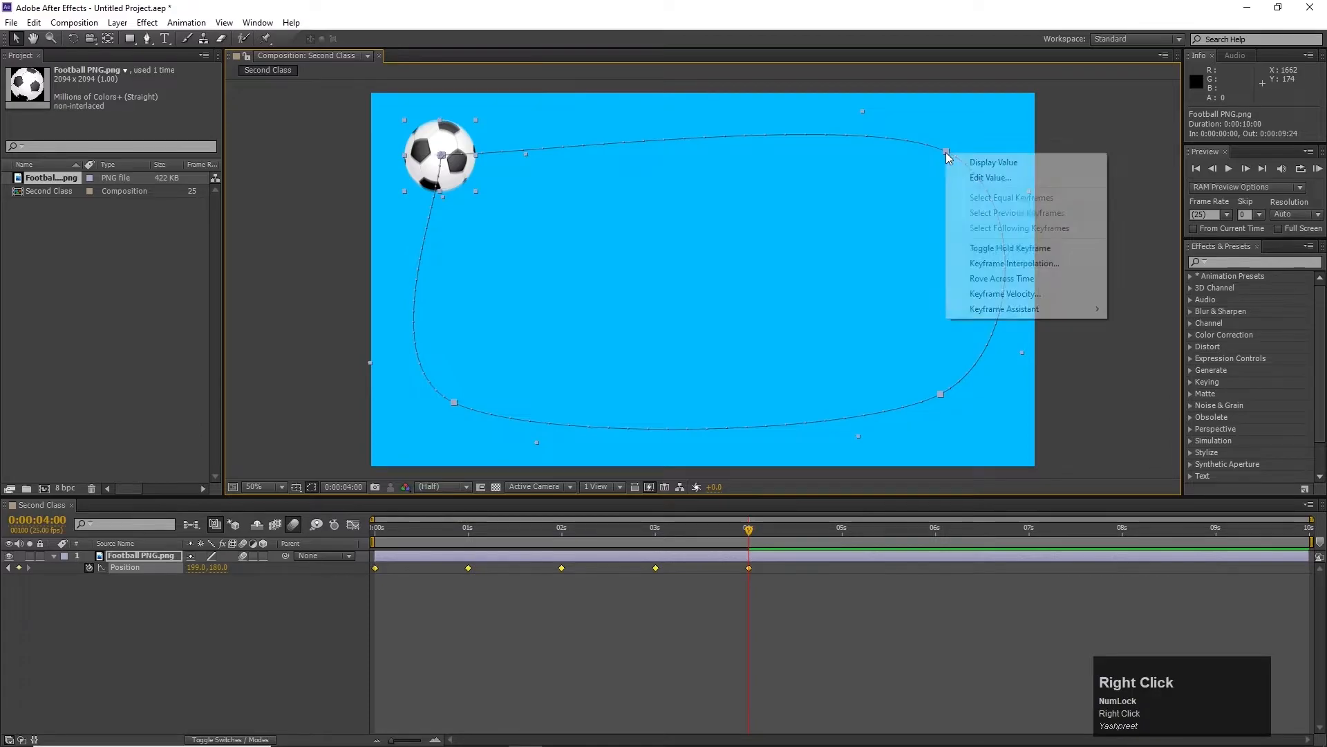
click(1014, 264)
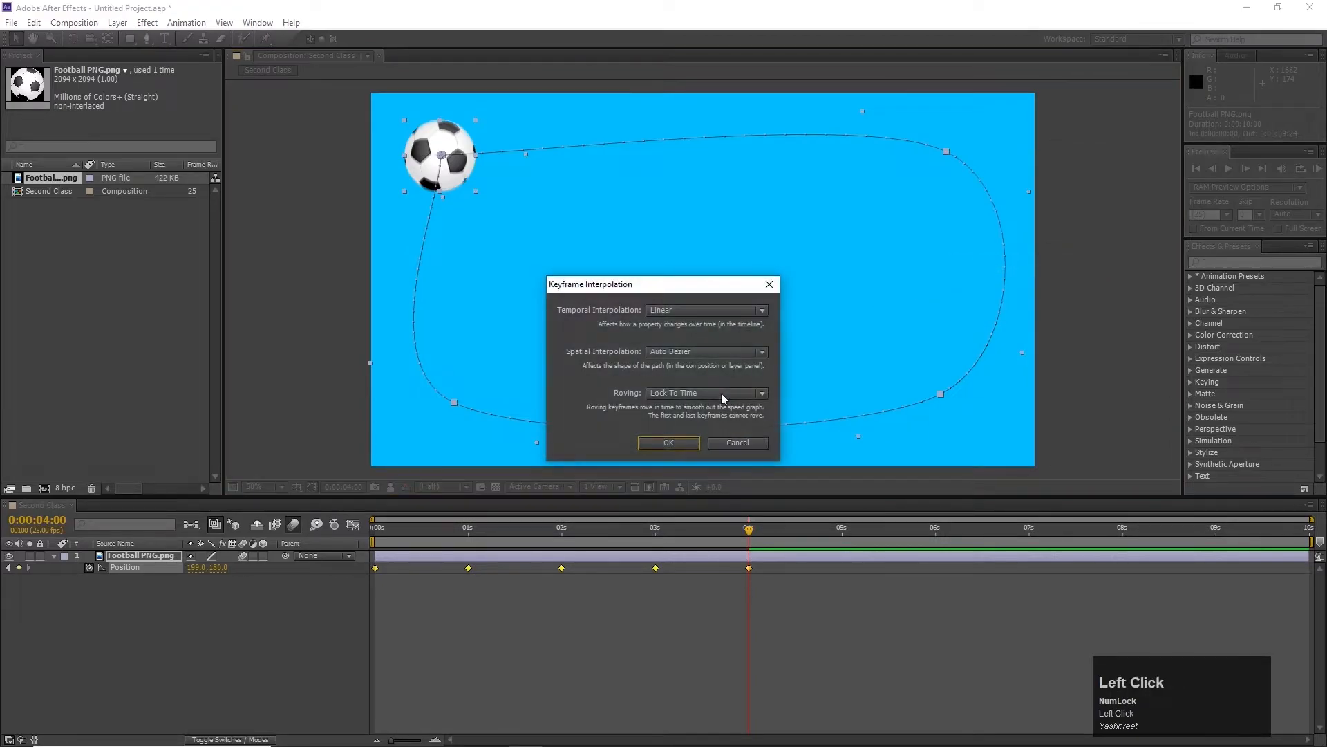
click(703, 352)
click(677, 403)
click(667, 351)
click(666, 393)
click(686, 444)
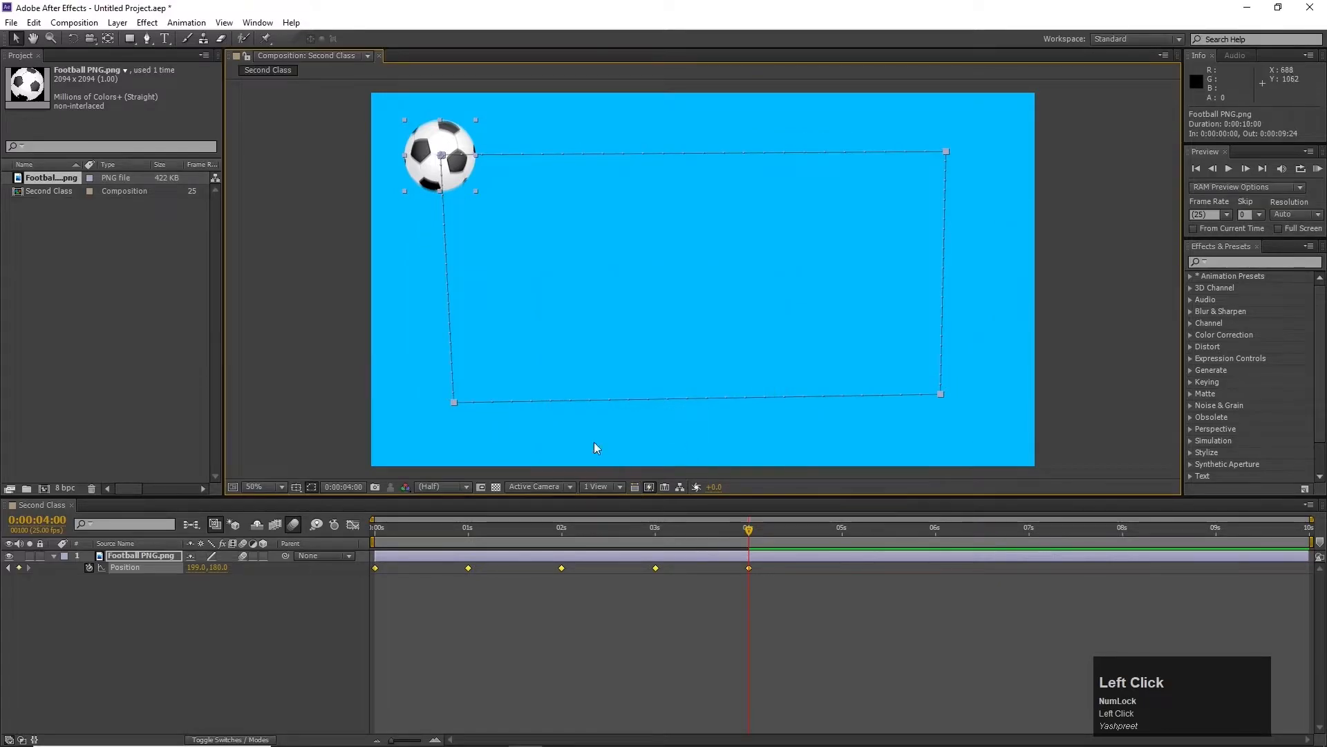
- Play the animation twice from the first frame to examine the football's movement around the straight-sided path
drag(641, 536, 339, 559)
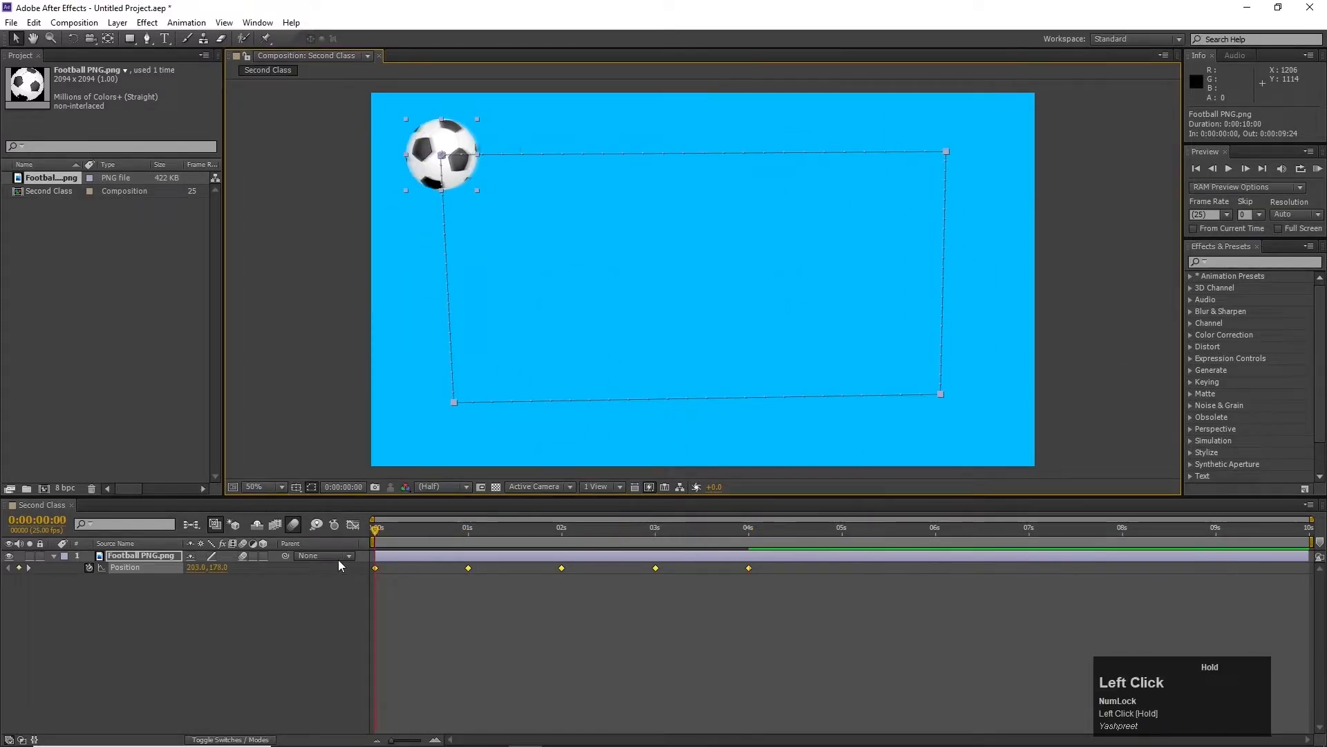
click(473, 617)
key(space)
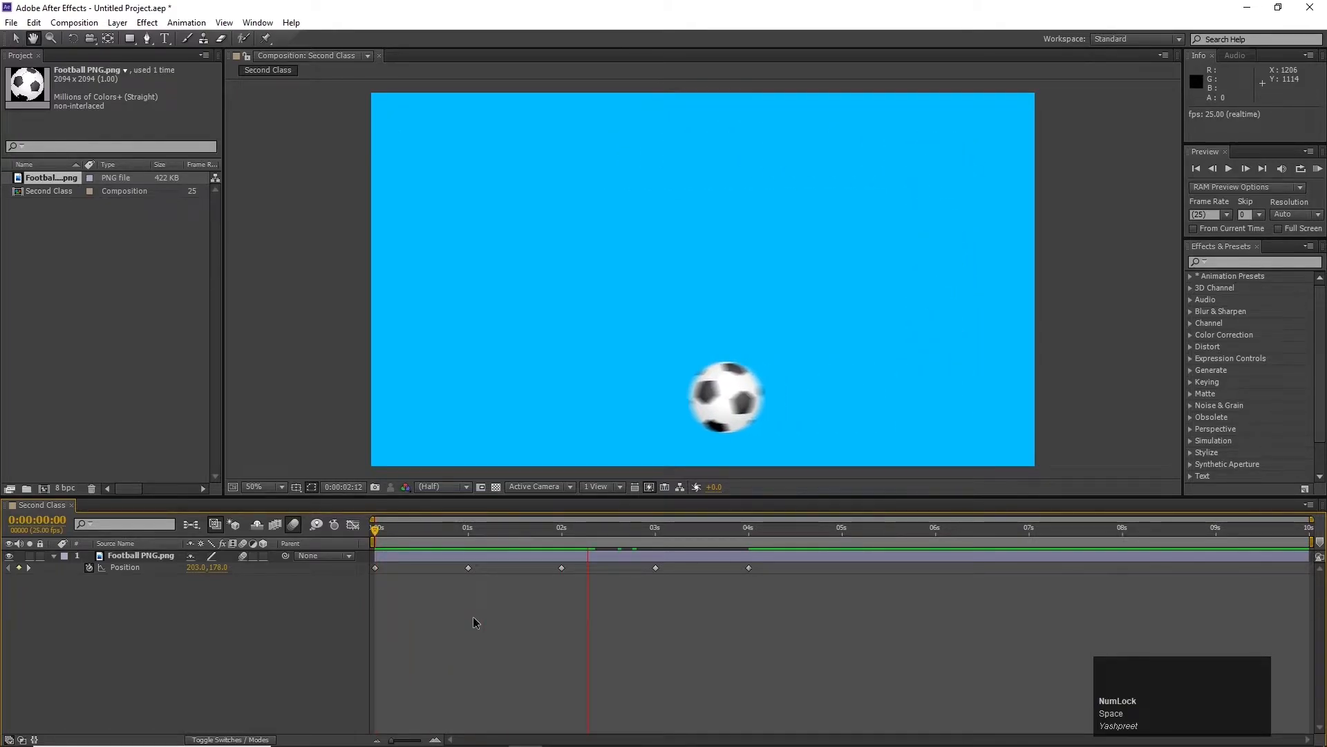
key(space)
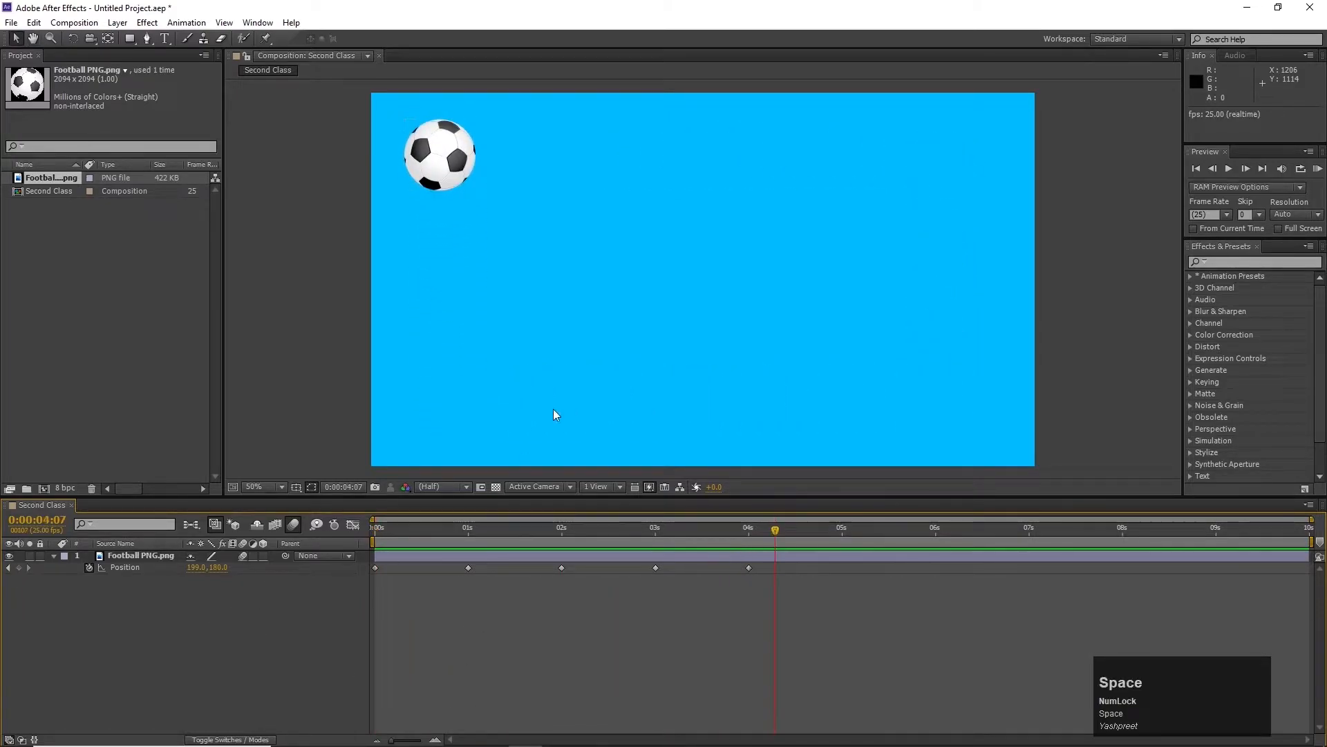
click(292, 557)
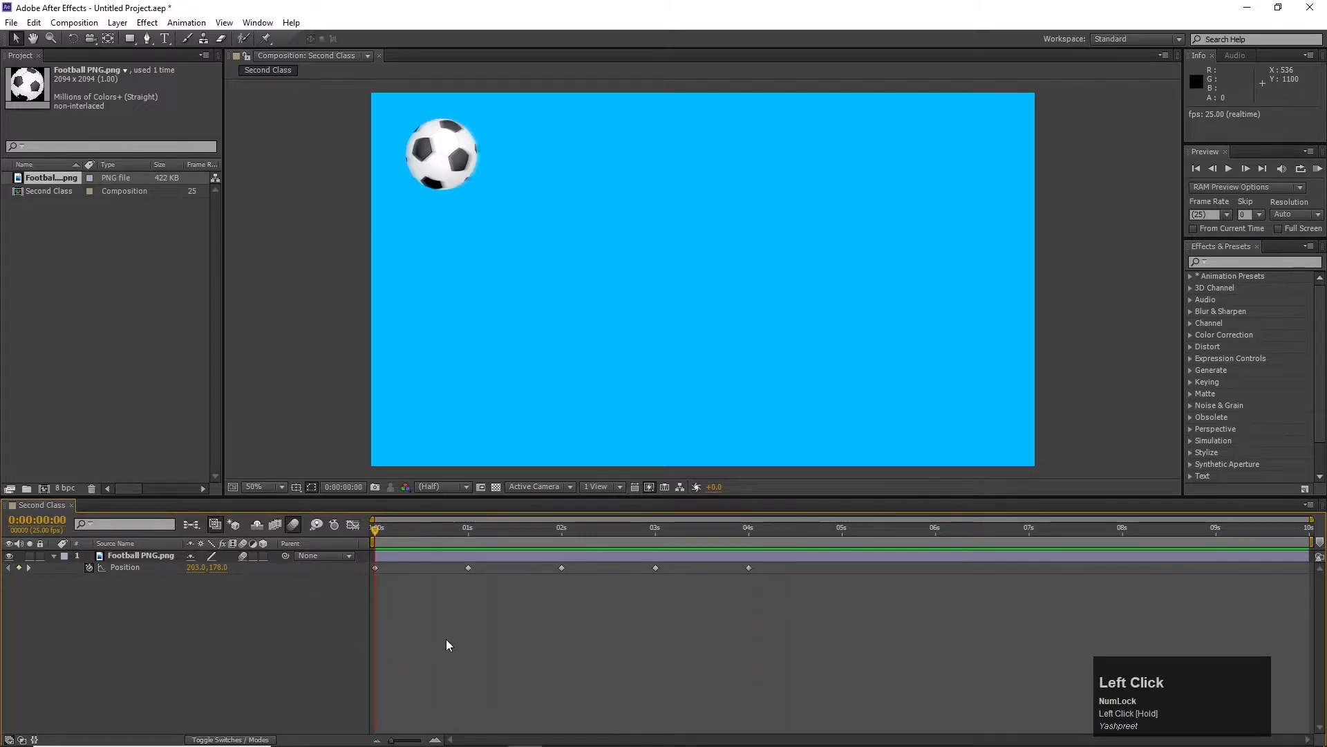
key(space)
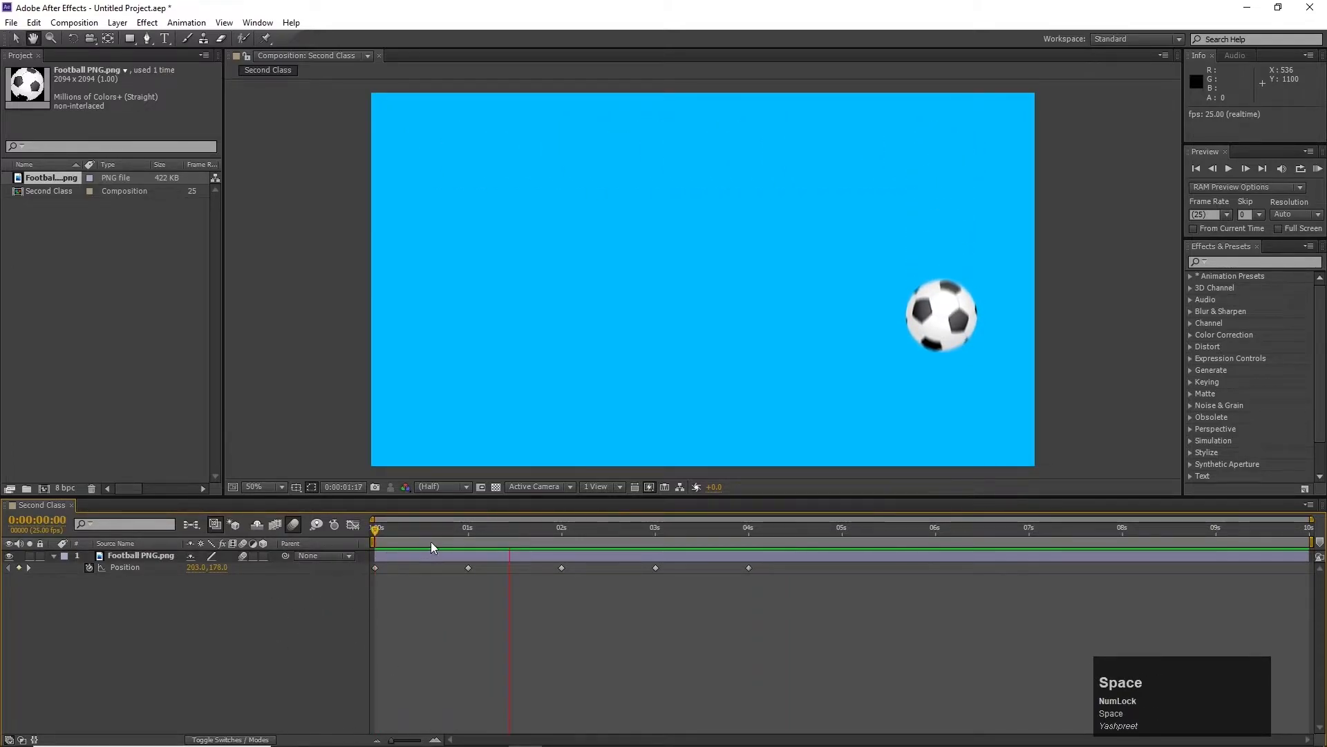
click(442, 524)
drag(690, 584, 370, 568)
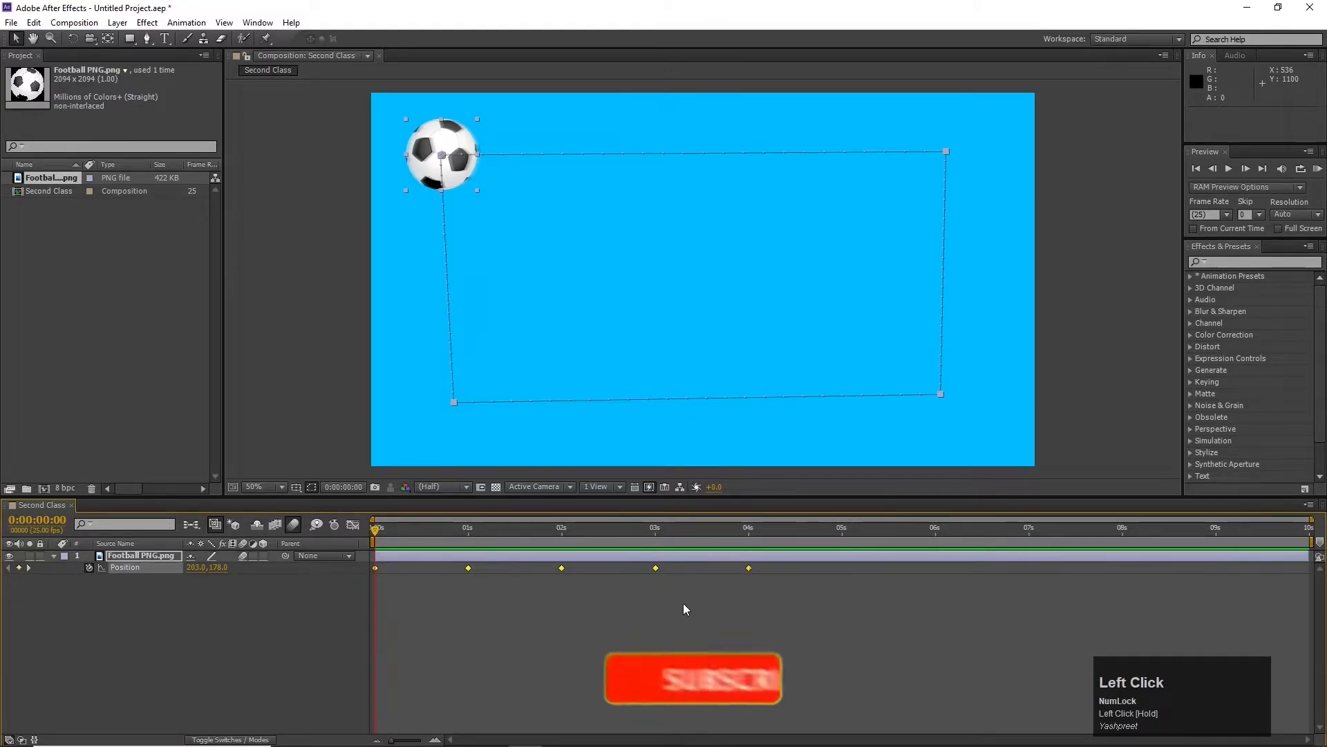
click(748, 567)
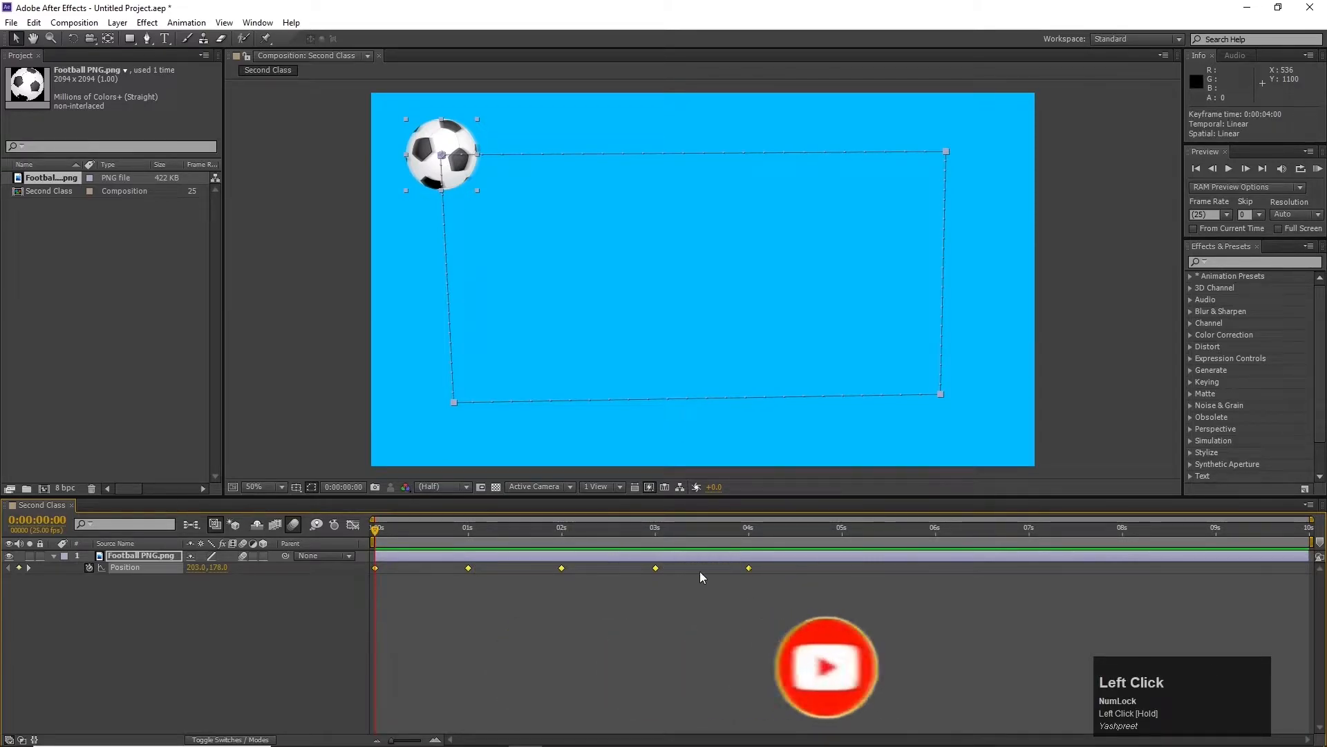
alt+click(743, 567)
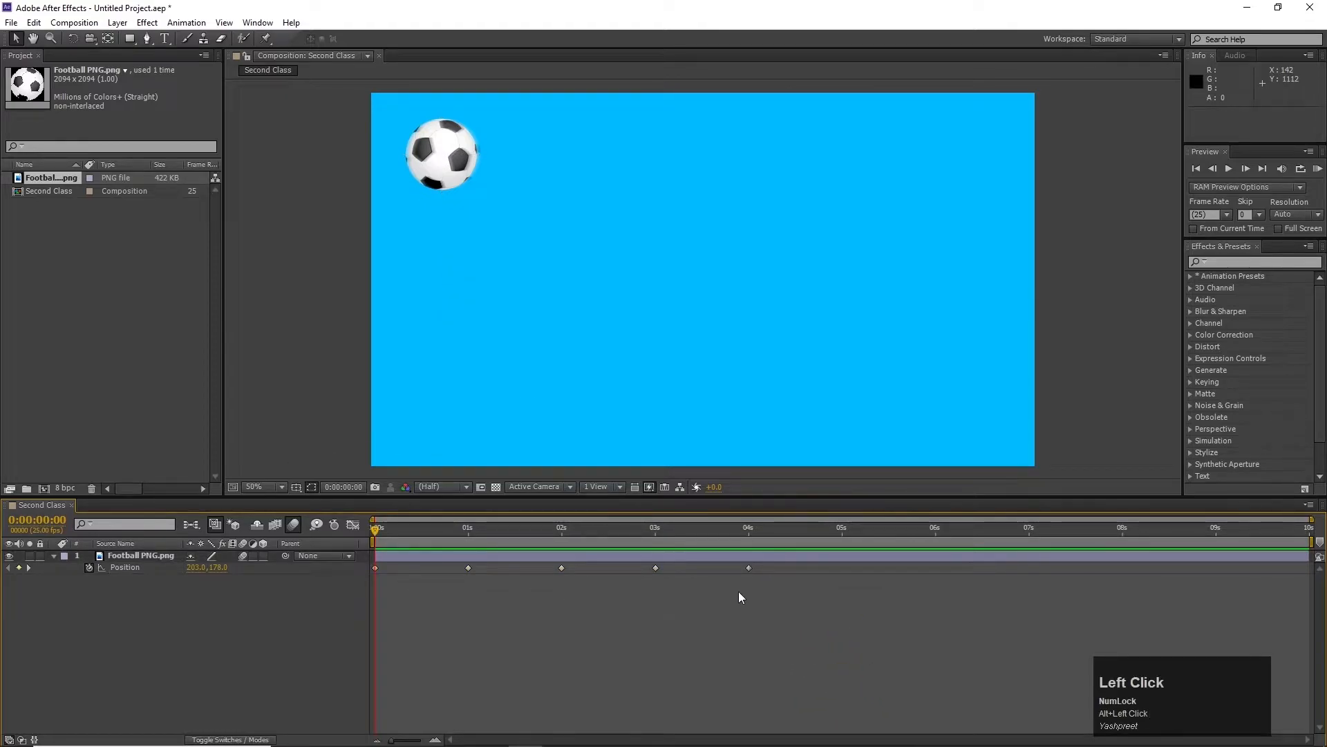
drag(767, 572, 372, 571)
click(401, 623)
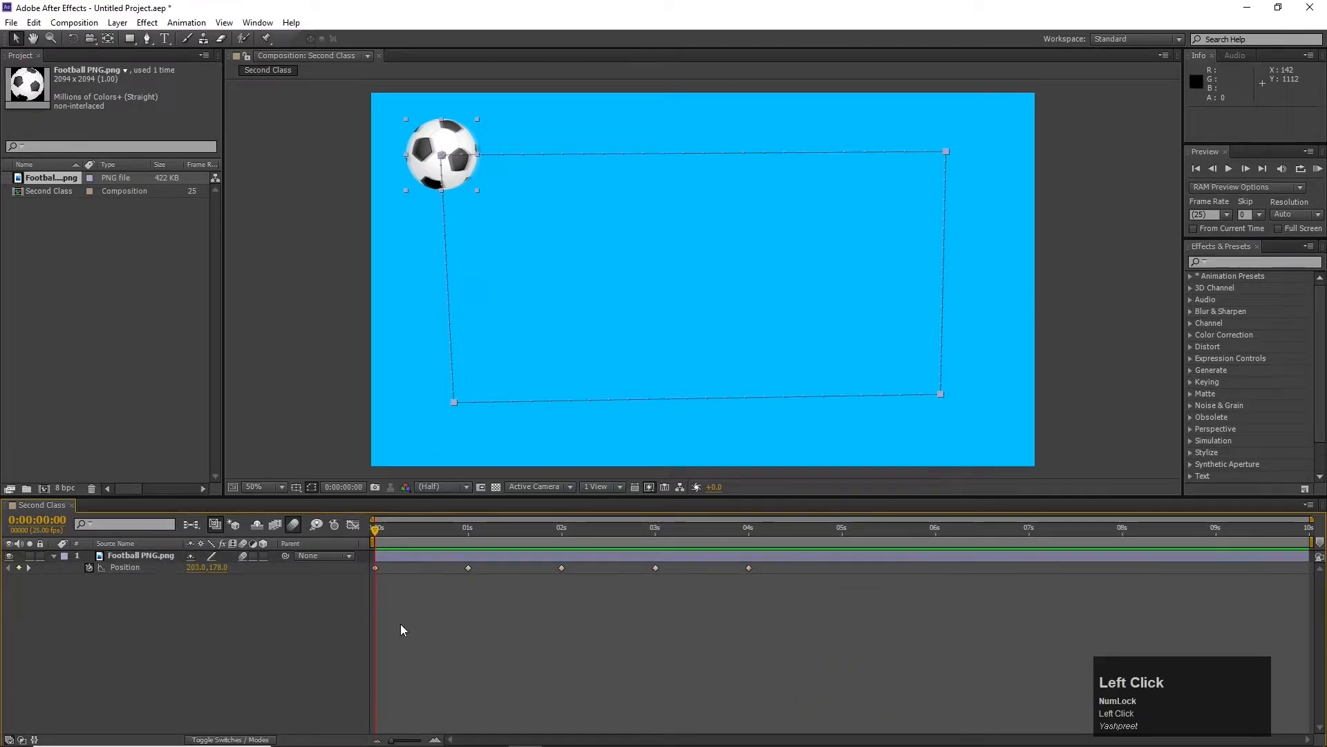
- Compress all five Position keyframes proportionally so the last one falls at 0:00:02:00
click(116, 567)
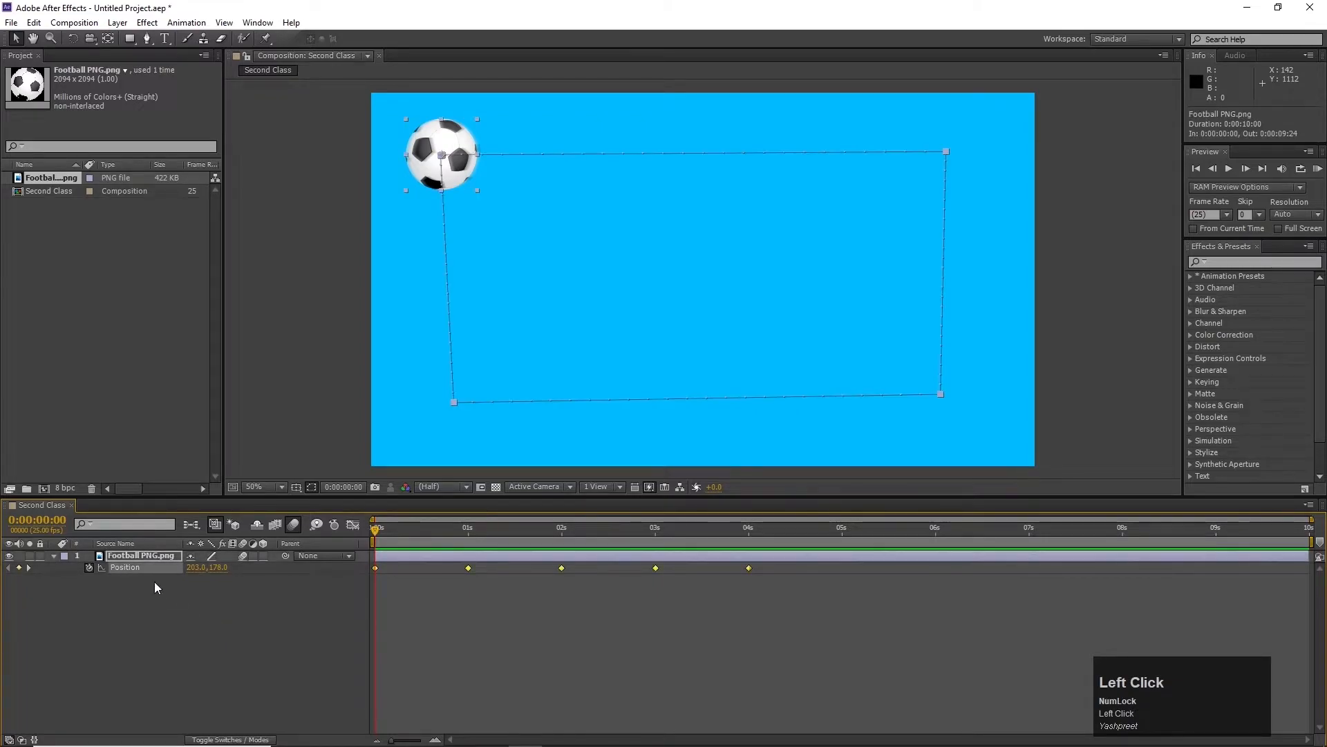
mouse_move(748, 568)
alt+mouse_down()
mouse_move(564, 578)
mouse_move(748, 587)
alt+mouse_up()
mouse_move(748, 569)
mouse_down()
mouse_move(604, 583)
mouse_move(405, 569)
mouse_move(164, 604)
mouse_move(960, 563)
mouse_move(332, 574)
mouse_move(812, 570)
mouse_move(564, 577)
mouse_move(730, 574)
mouse_up()
key(ctrl+z)
alt+click(749, 569)
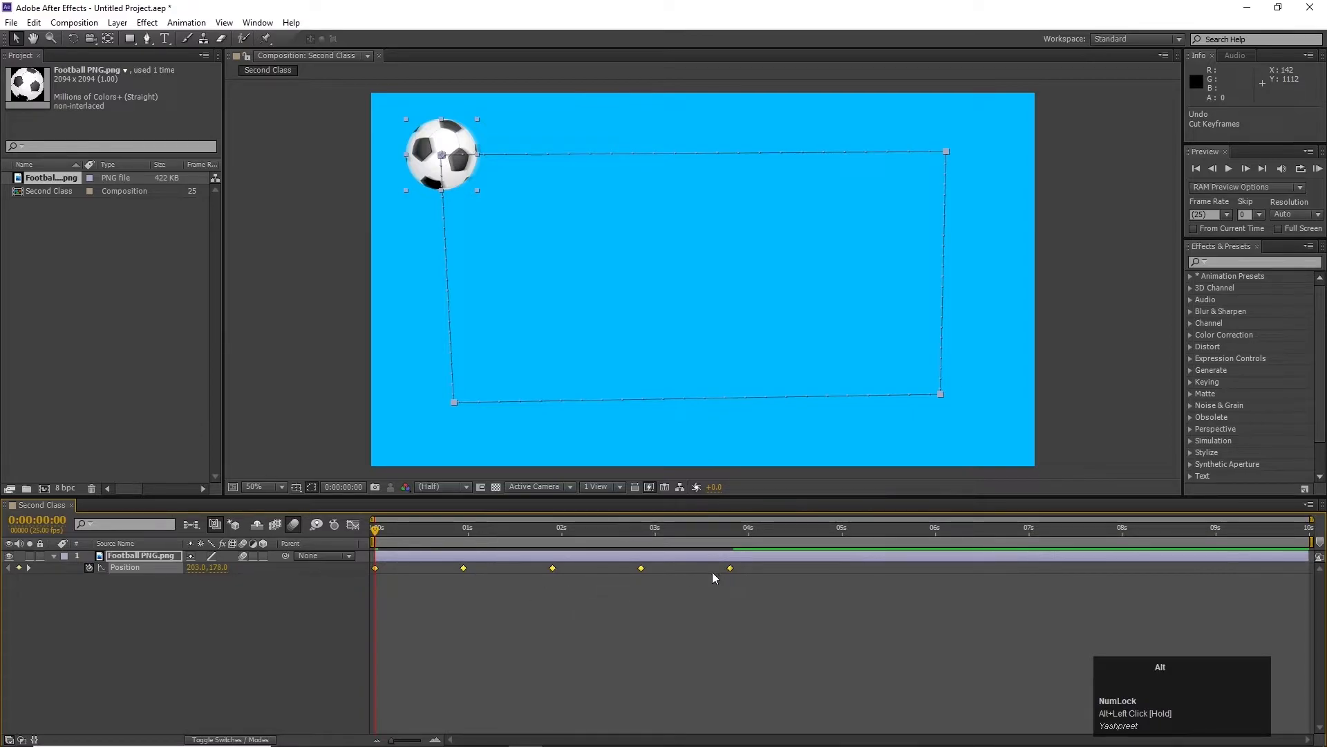
drag(731, 568, 562, 571)
click(562, 531)
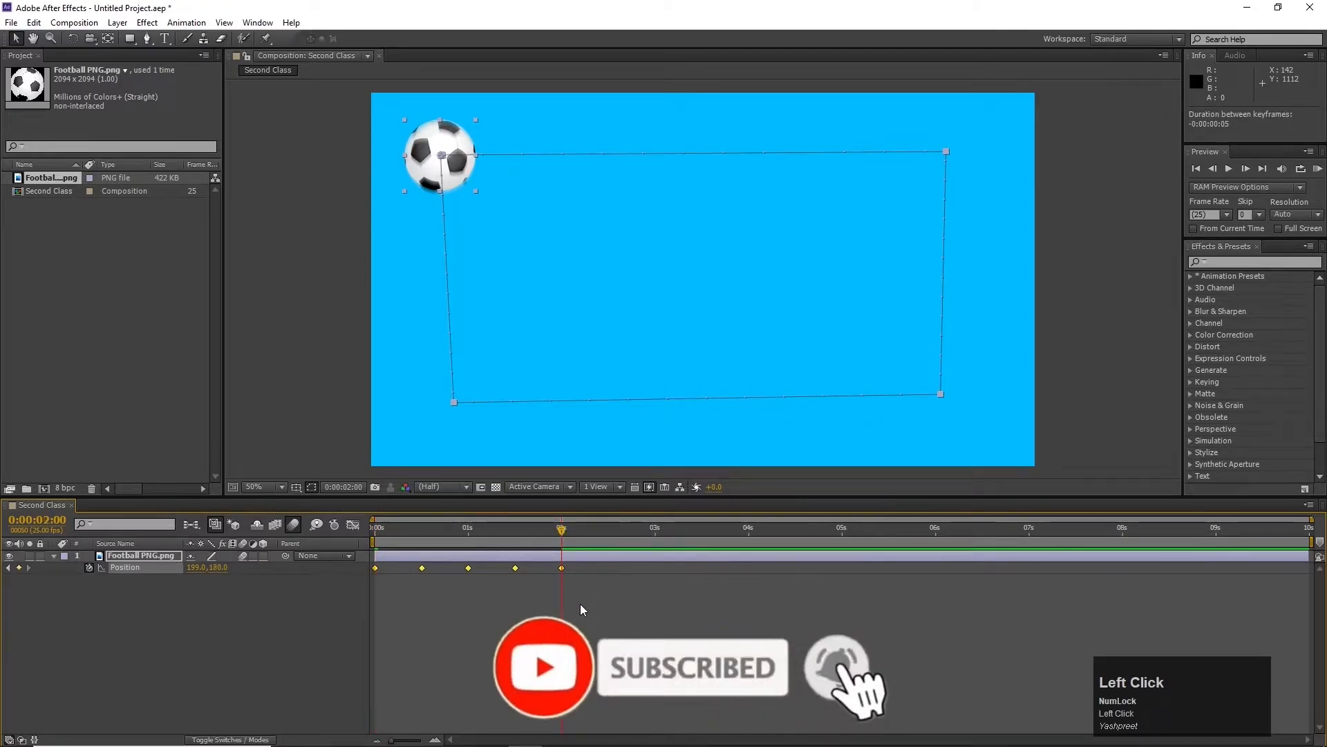
- Play the animation from the first frame to examine the football's faster movement along its path
drag(433, 531, 347, 534)
click(553, 657)
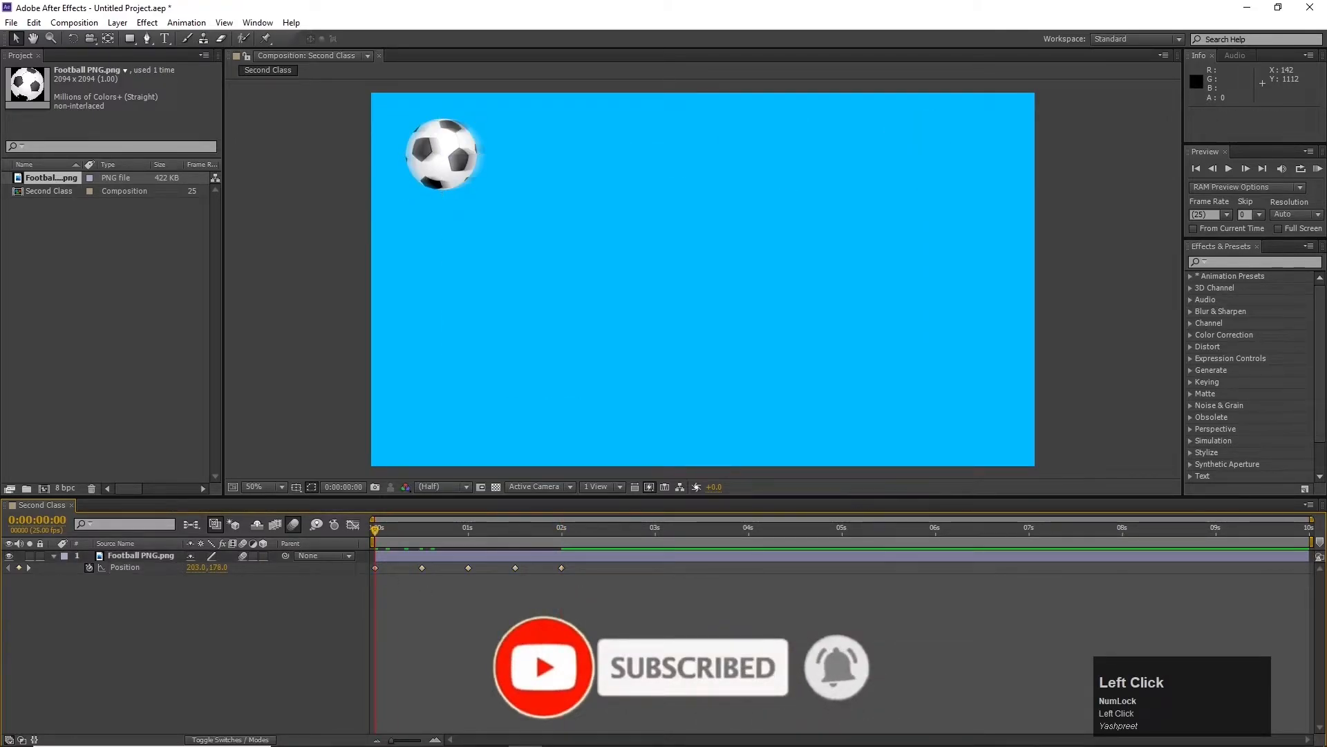
key(space)
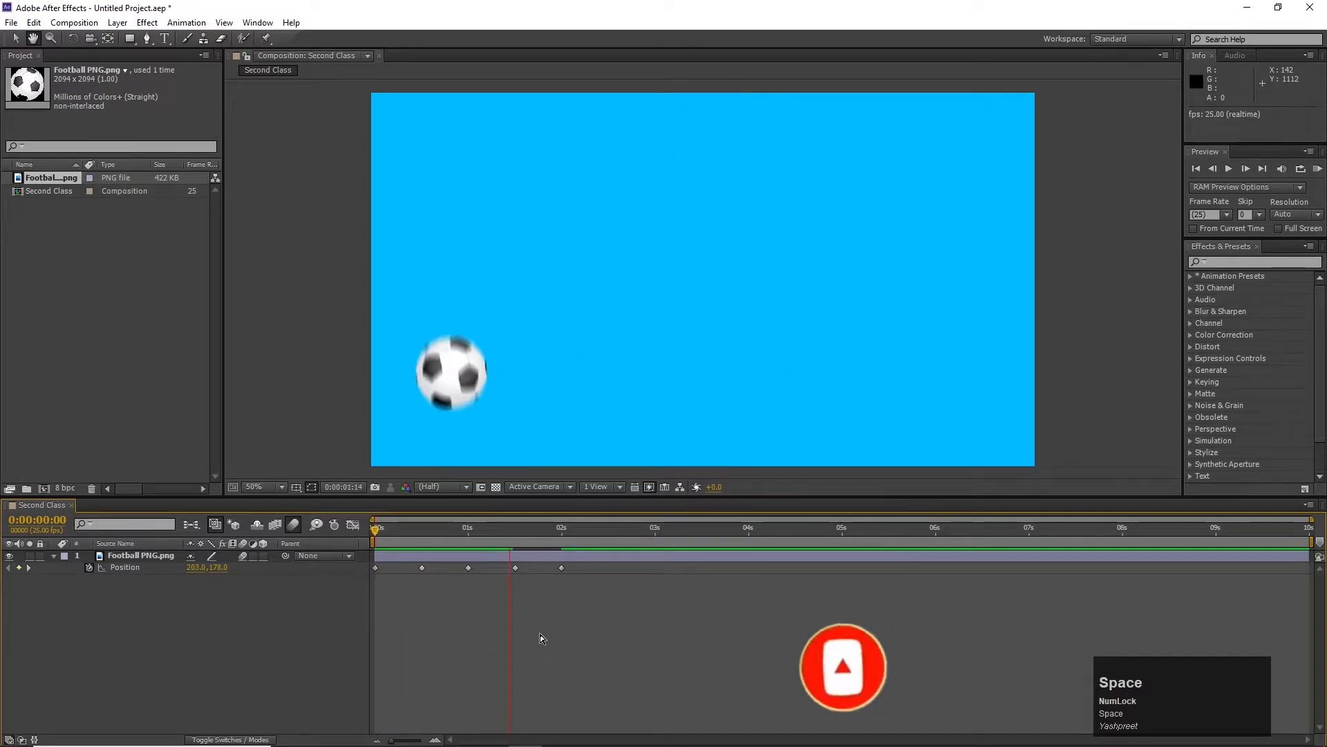
key(space)
key(space)
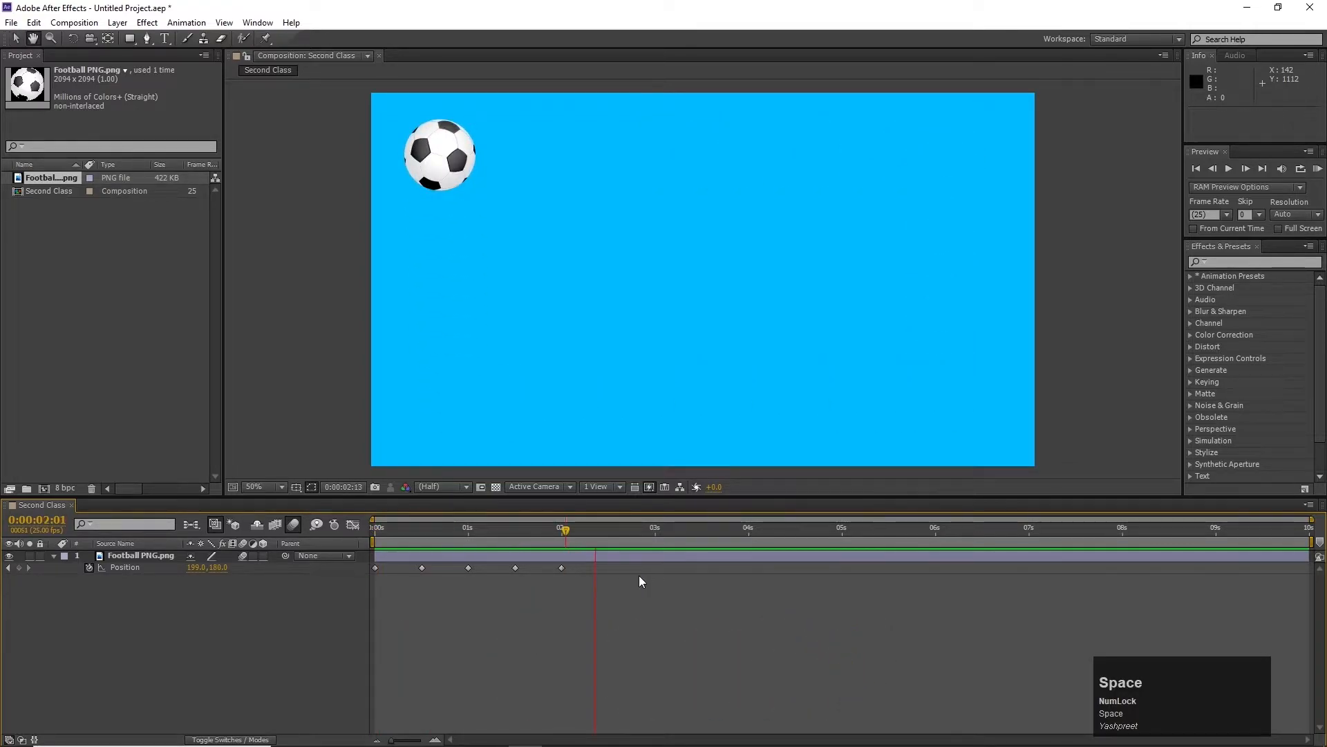
key(space)
- End the work area at 0:00:02:17 and preview the animation from the first frame
key(n)
drag(499, 524, 309, 543)
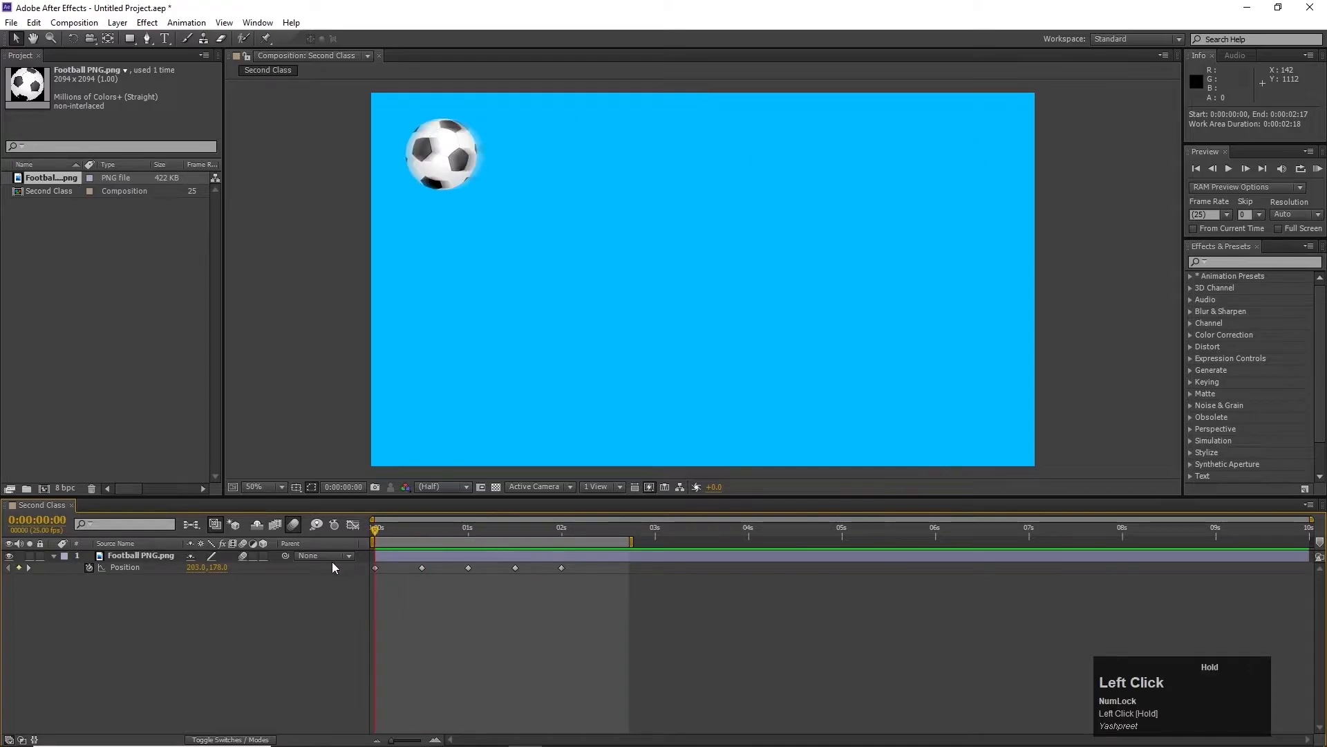
key(space)
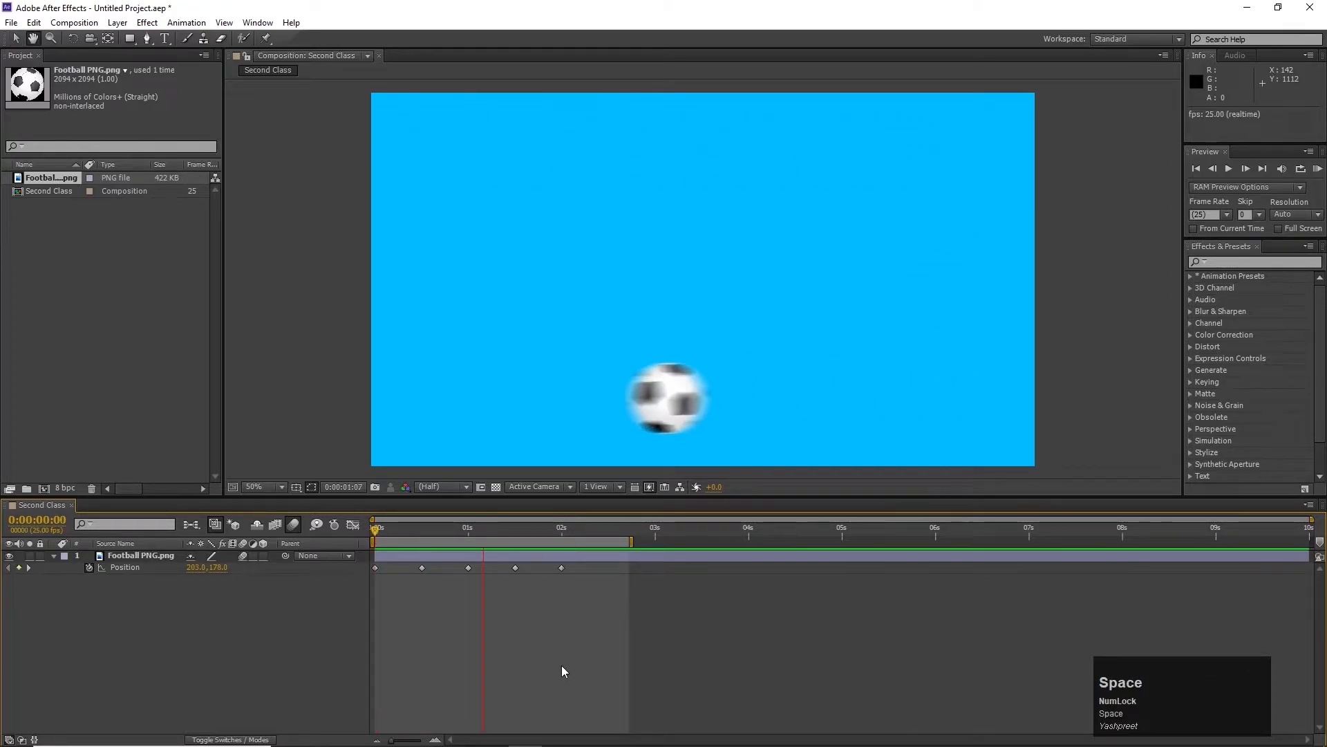
key(space)
click(571, 622)
key(space)
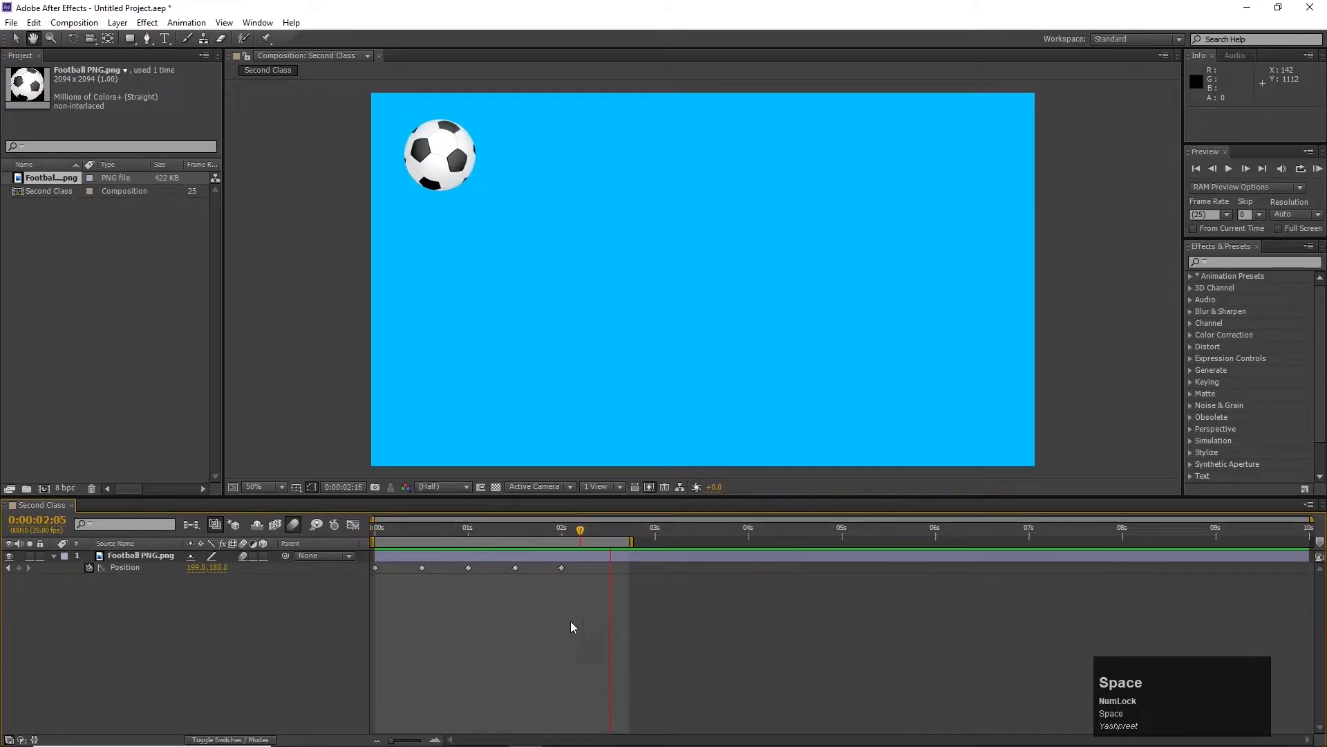
- End the work area at 0:00:02:05 and return to the first frame
click(582, 528)
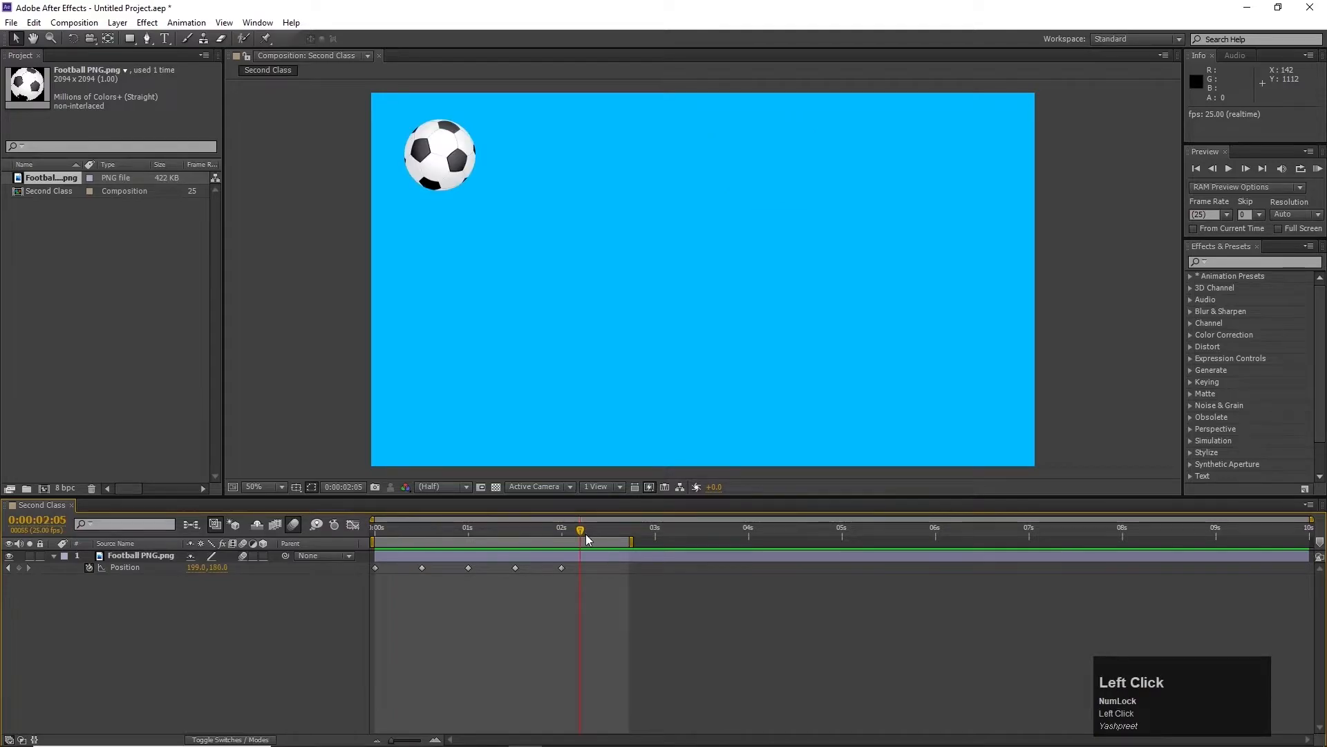
key(n)
click(375, 529)
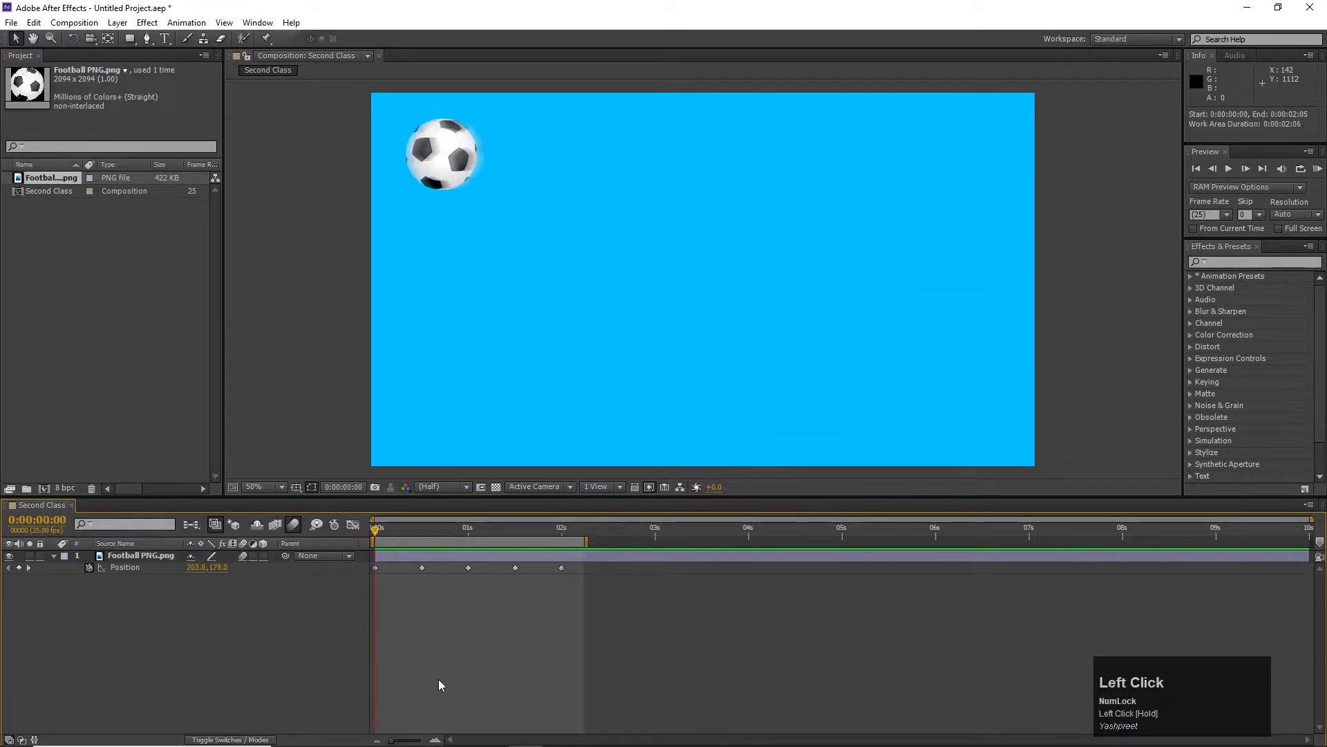
- Remove all Position keyframes from the football layer
click(148, 565)
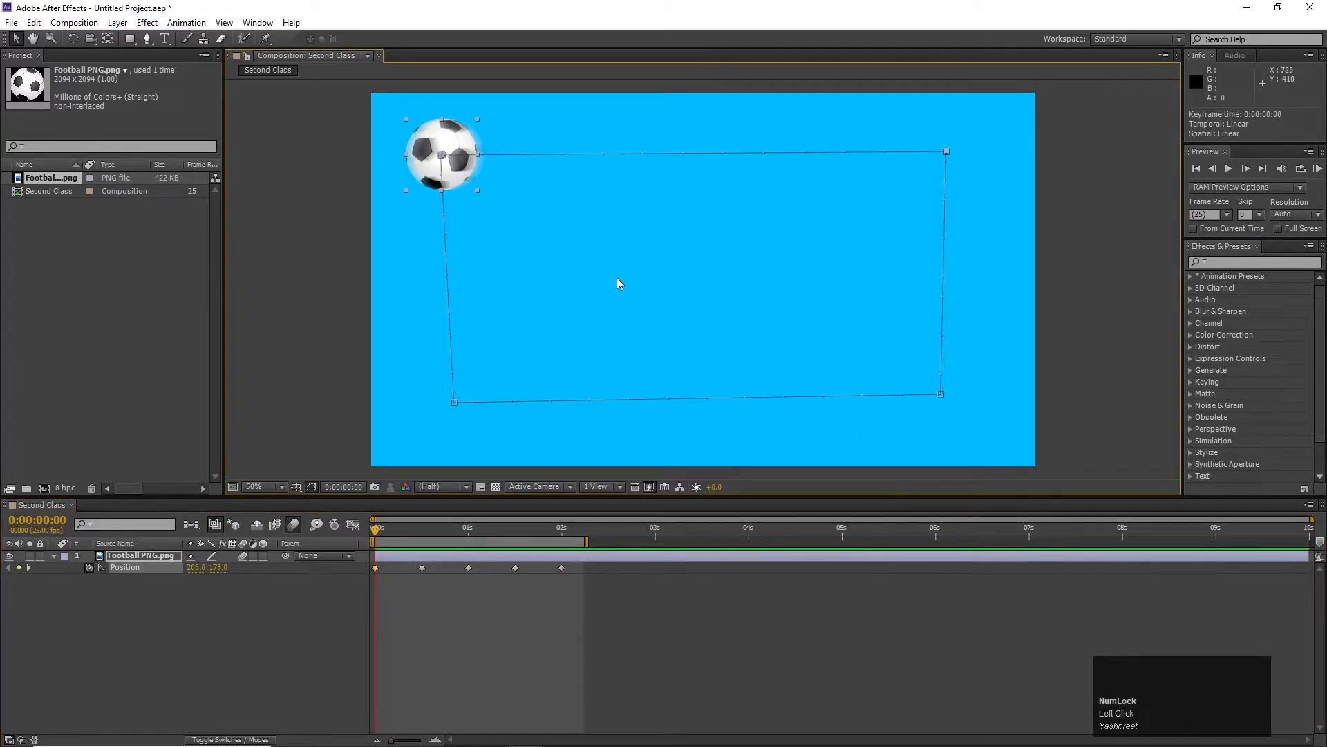
click(89, 569)
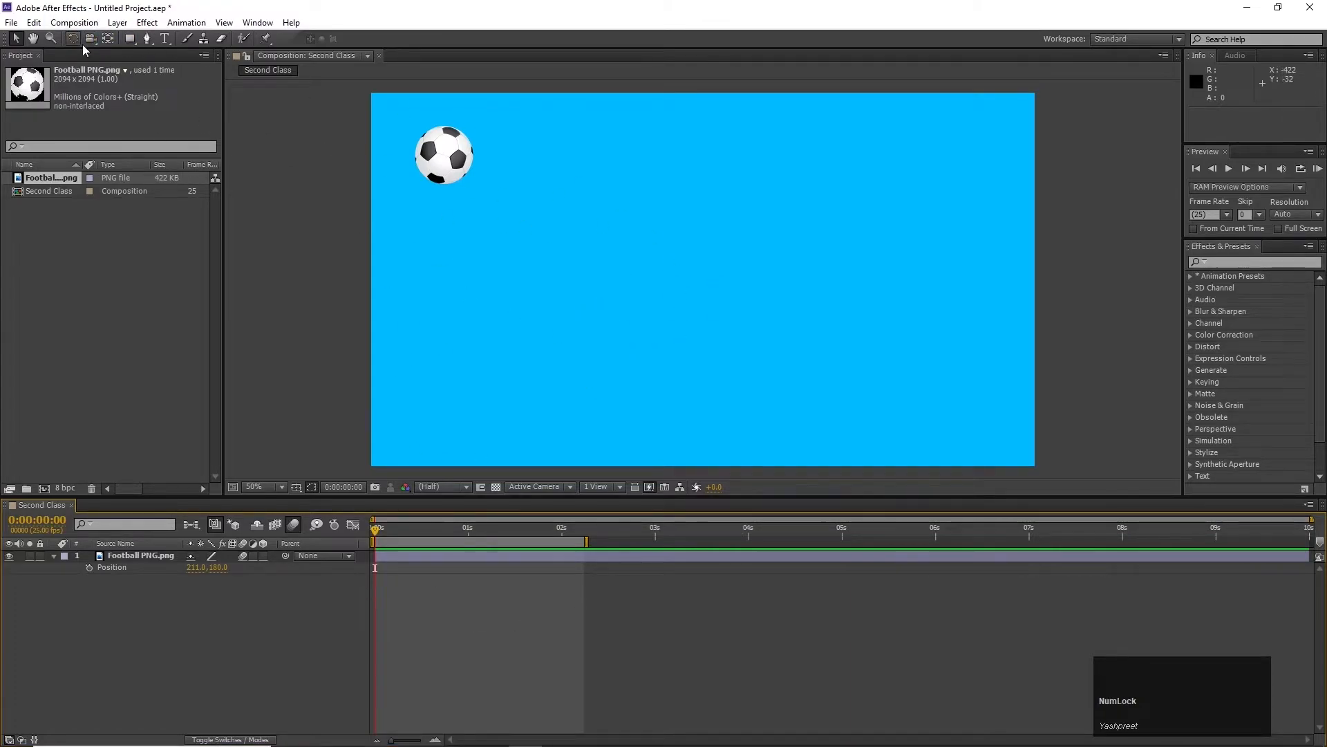
- Switch to Illustrator and look through the Properties, Layers, Libraries, Color and Color Guide settings
click(559, 740)
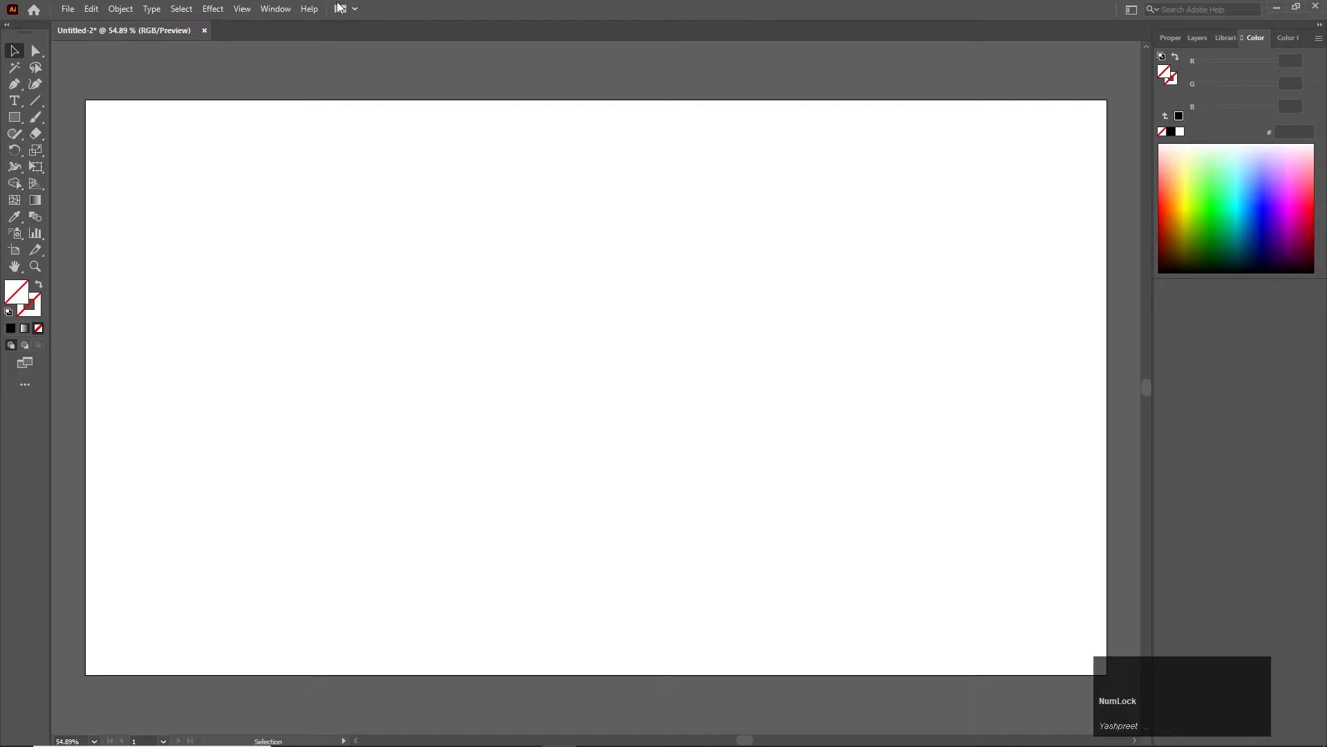
click(1169, 41)
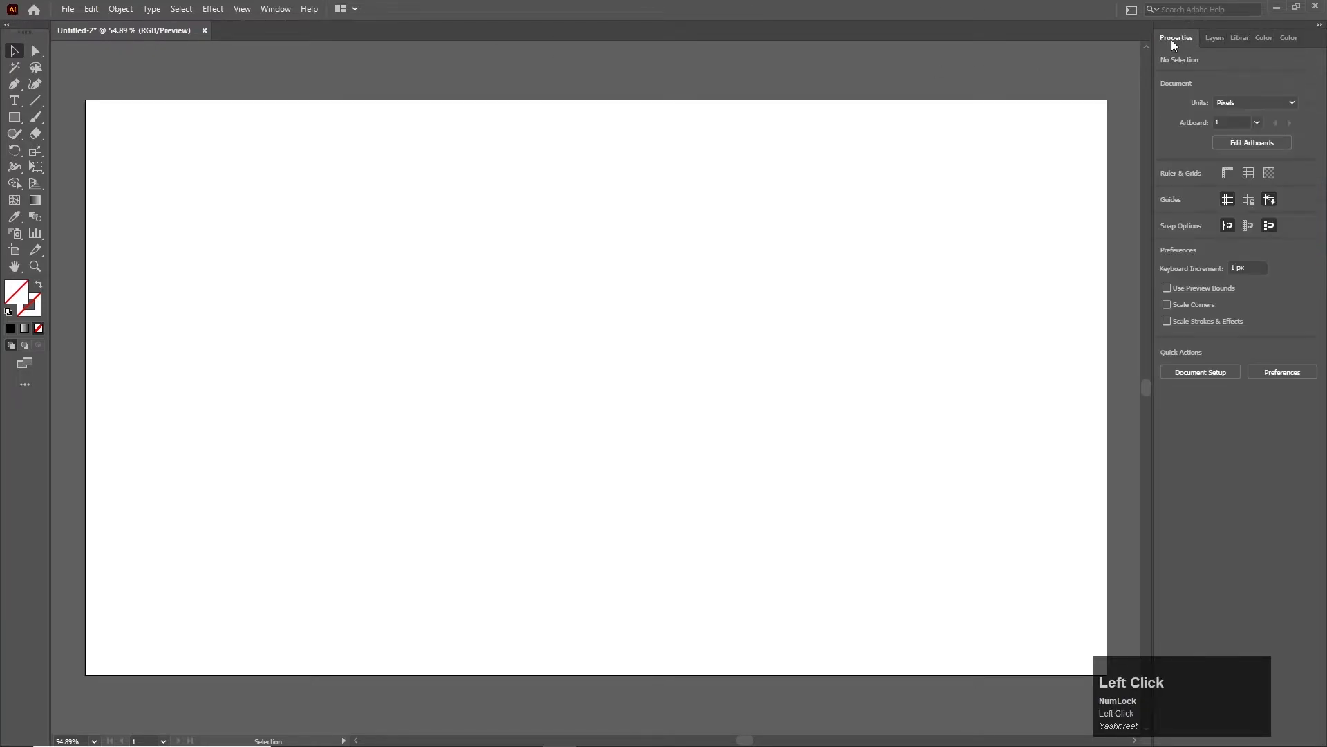
click(1206, 39)
click(1235, 40)
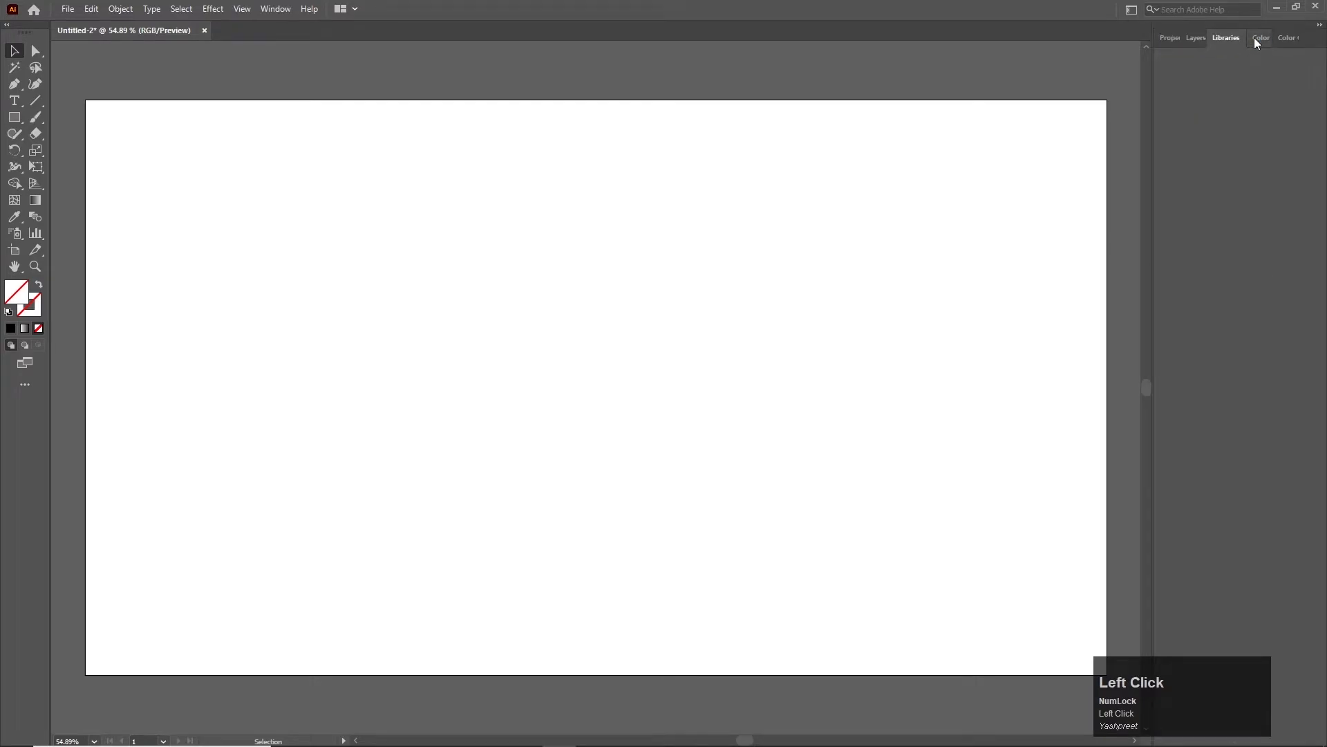
click(1261, 39)
click(1286, 38)
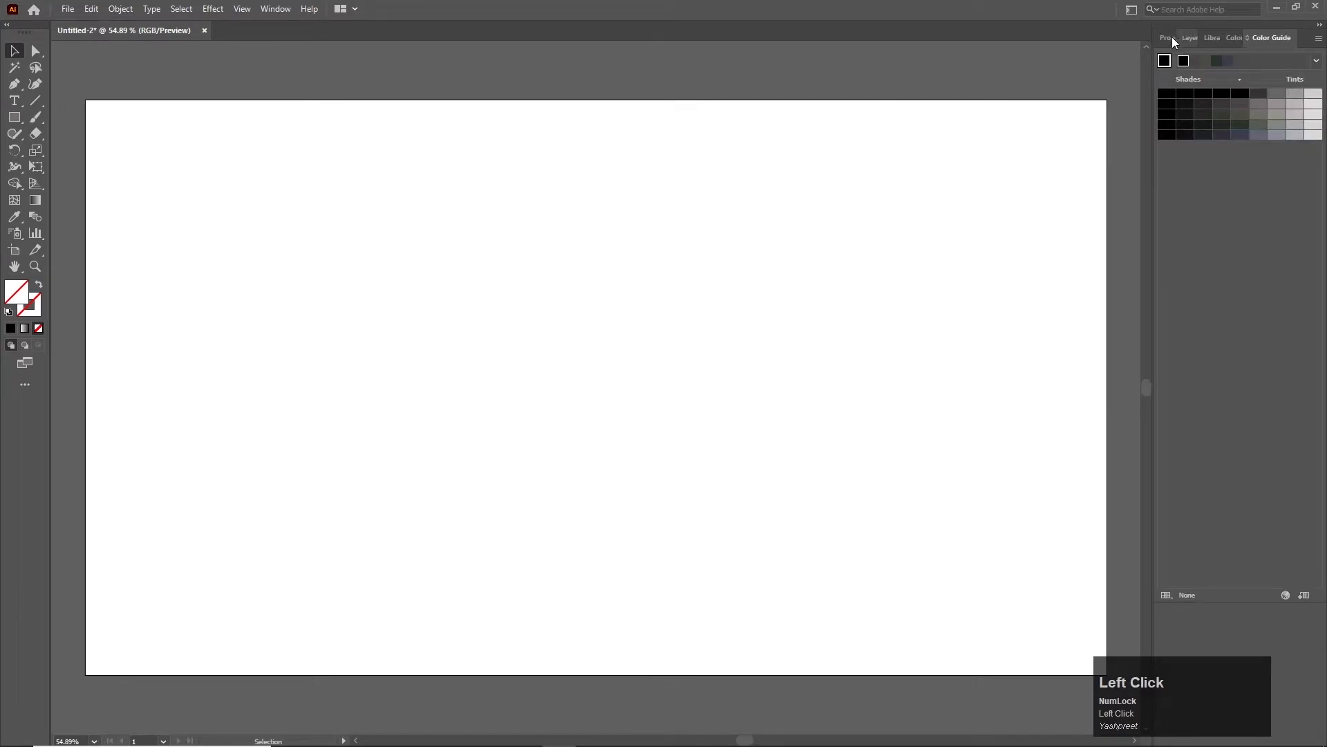
click(1168, 39)
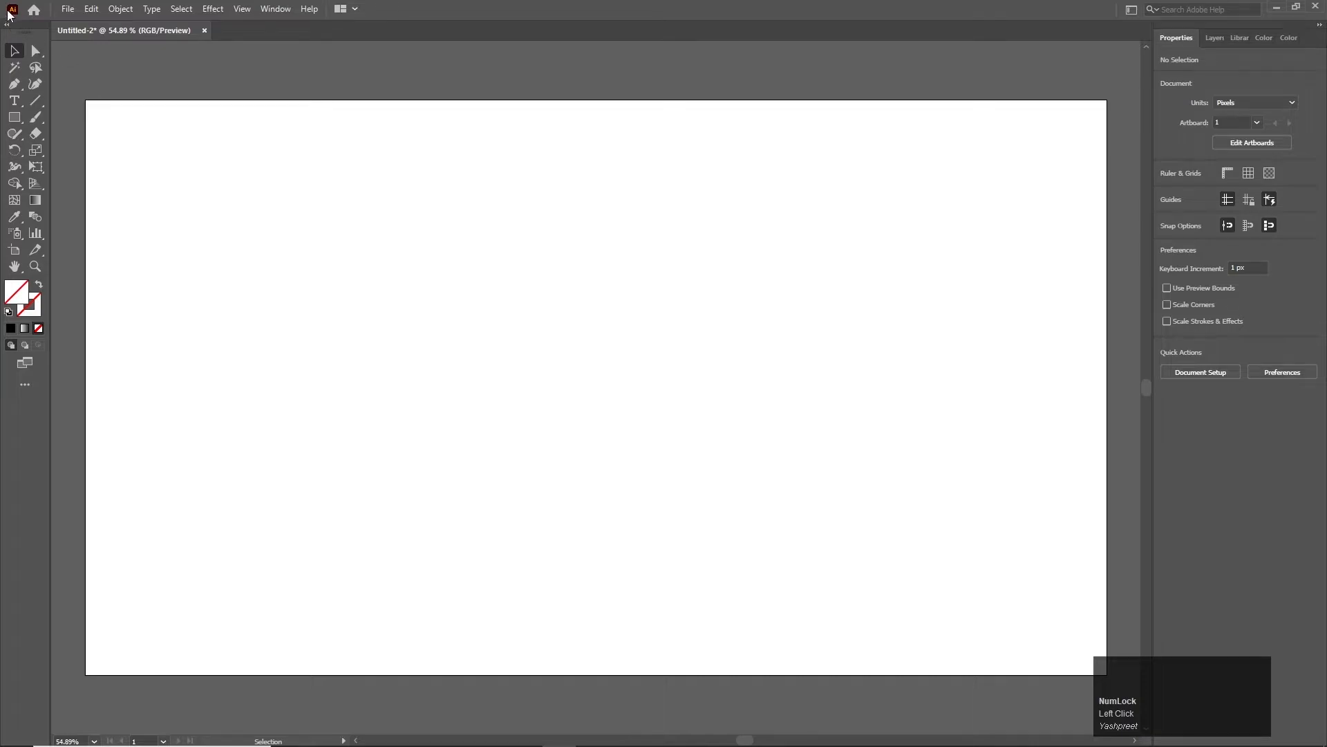
- Activate the Rectangle tool, try a solid black and a gradient fill, and leave both fill and stroke set to none
click(15, 117)
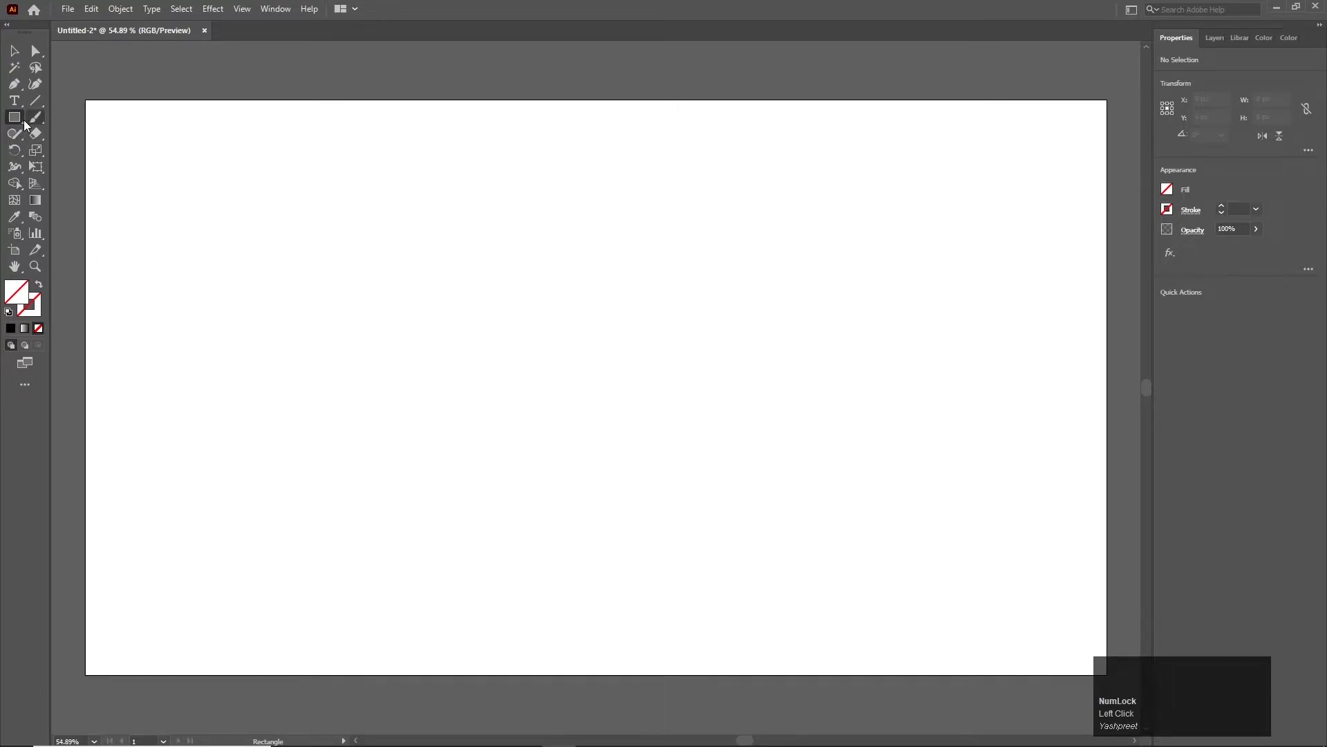
click(17, 303)
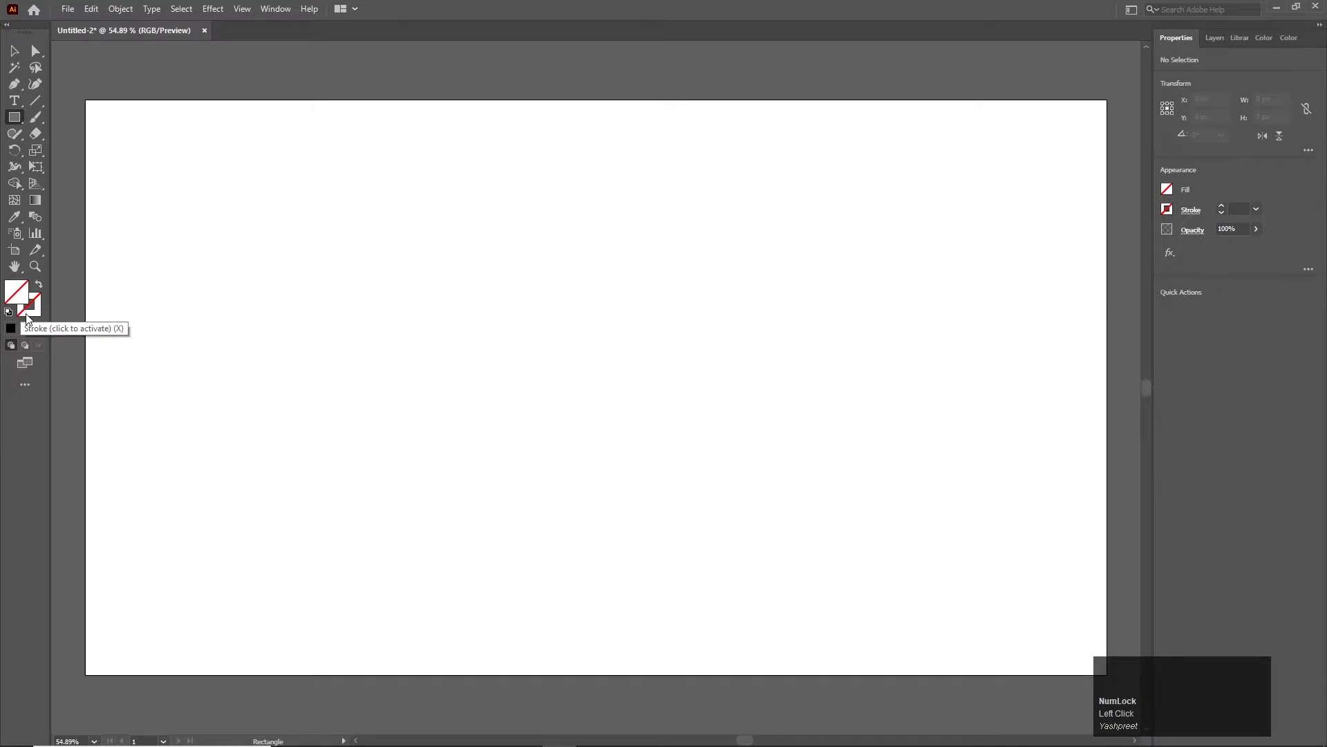
click(26, 315)
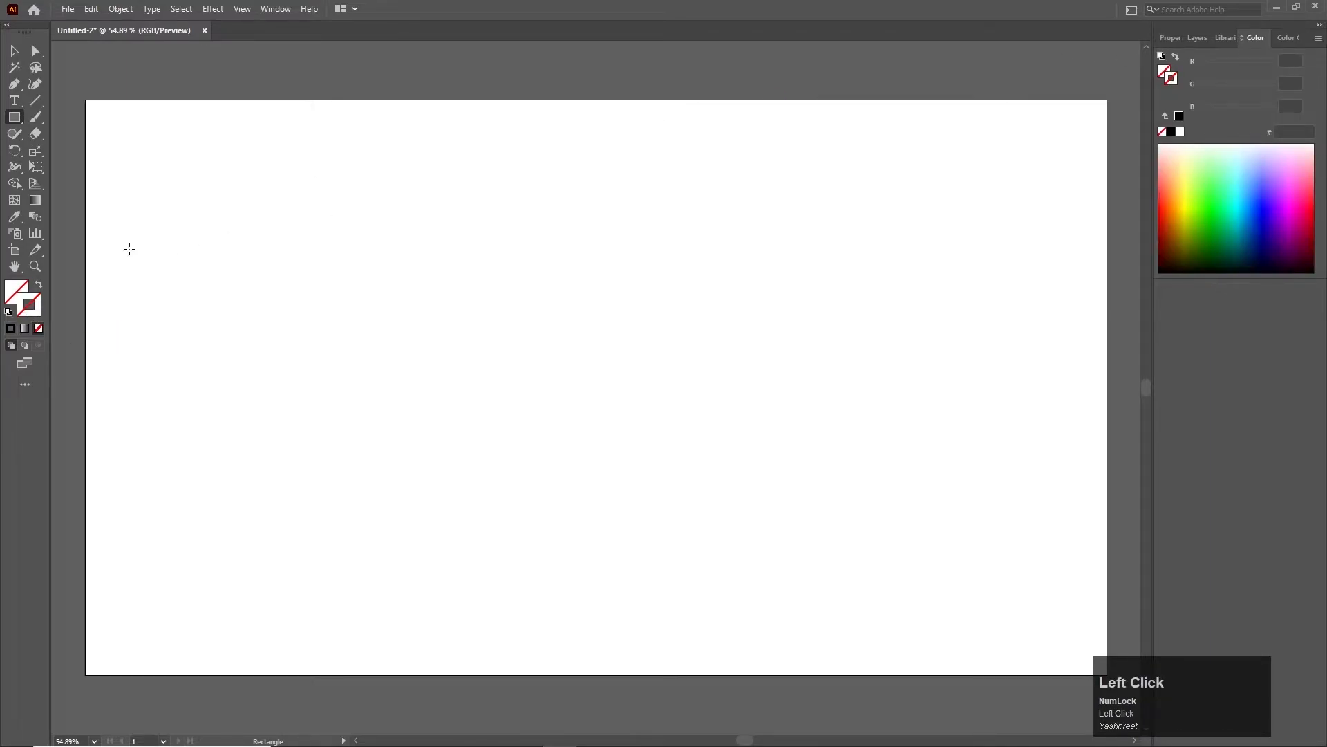
click(23, 287)
click(11, 330)
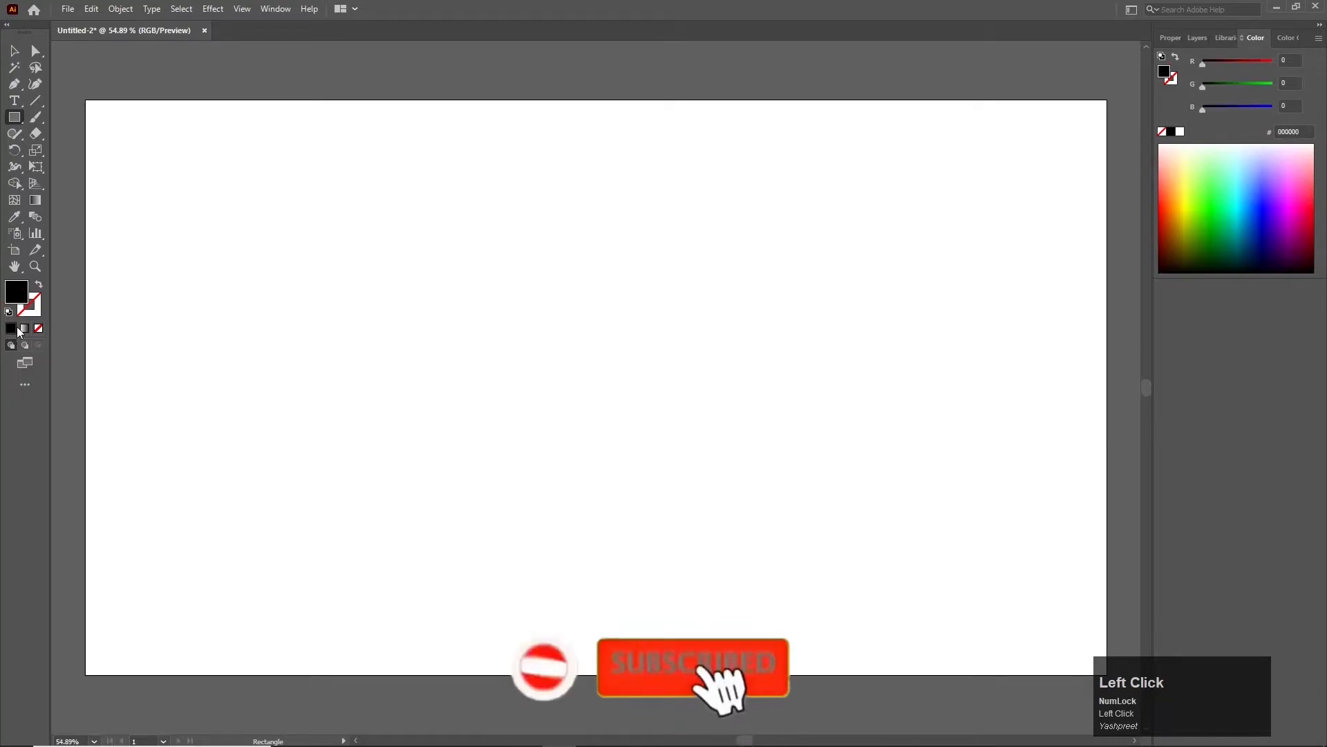
click(26, 329)
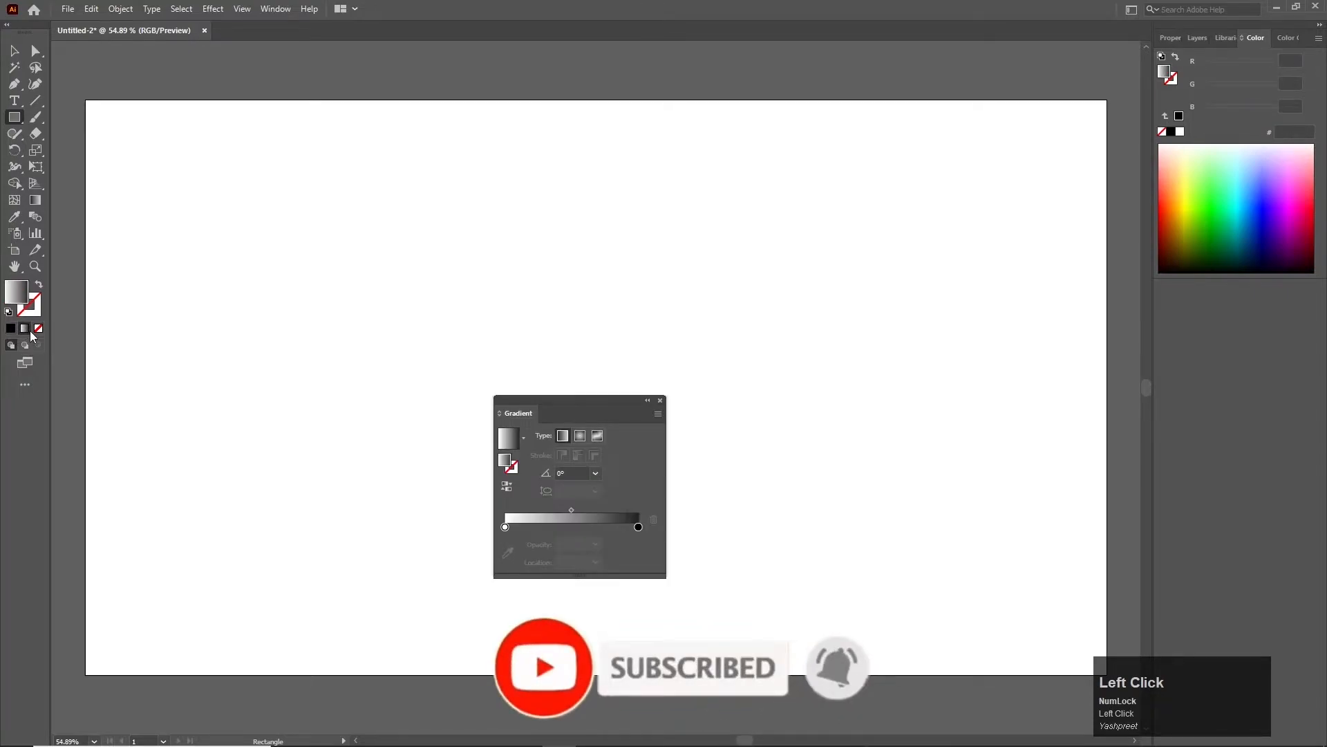
click(38, 329)
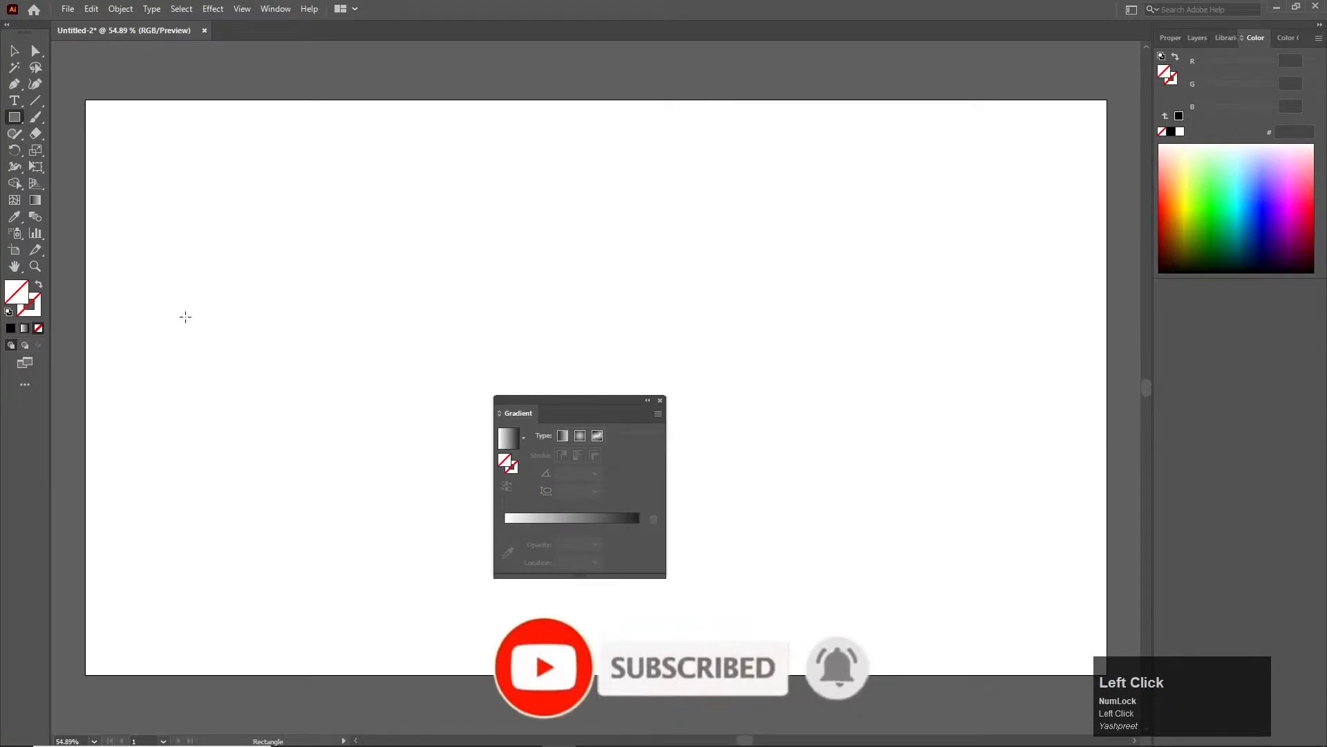
click(660, 400)
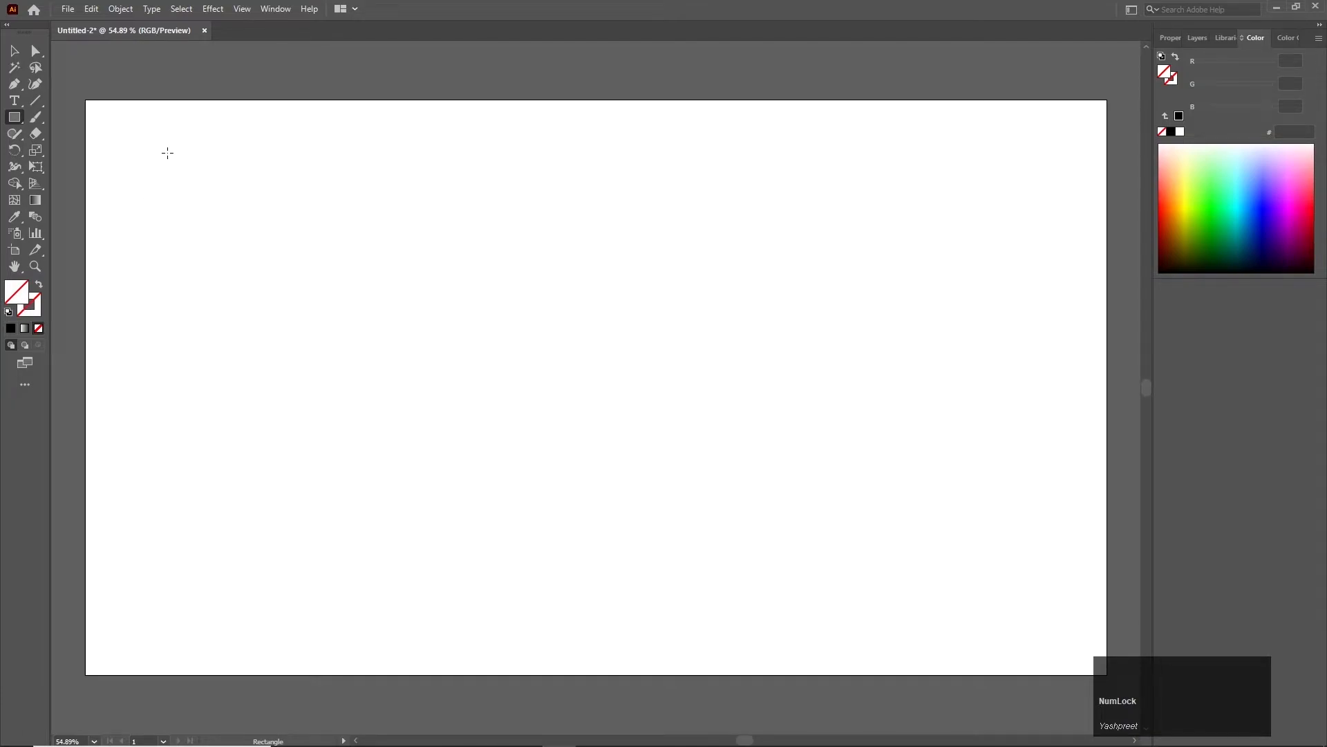
- Draw a large rectangle slightly inset from the artboard's edges and copy its path
drag(161, 152, 1037, 622)
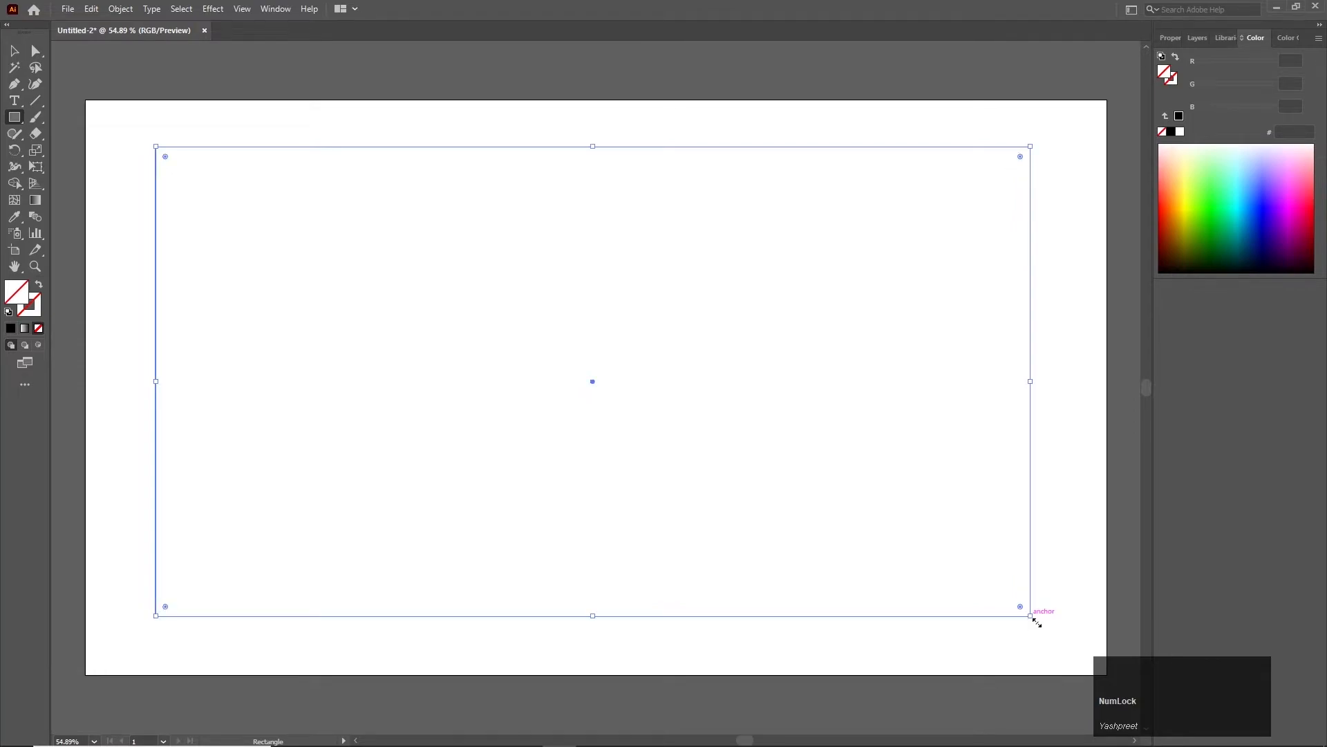
key(ctrl)
key(ctrl+c)
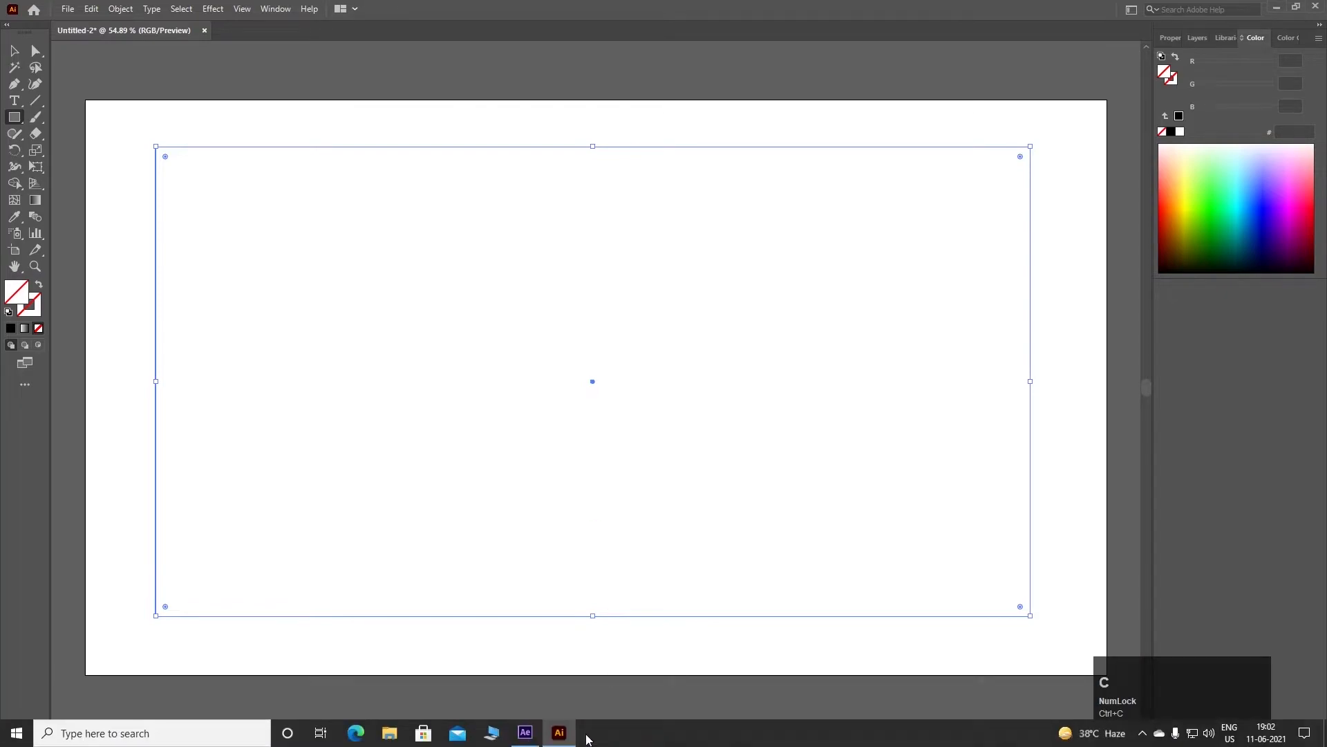
- Switch to After Effects and paste the copied rectangle path onto the football layer's Position property at 0:00:00:00
click(525, 732)
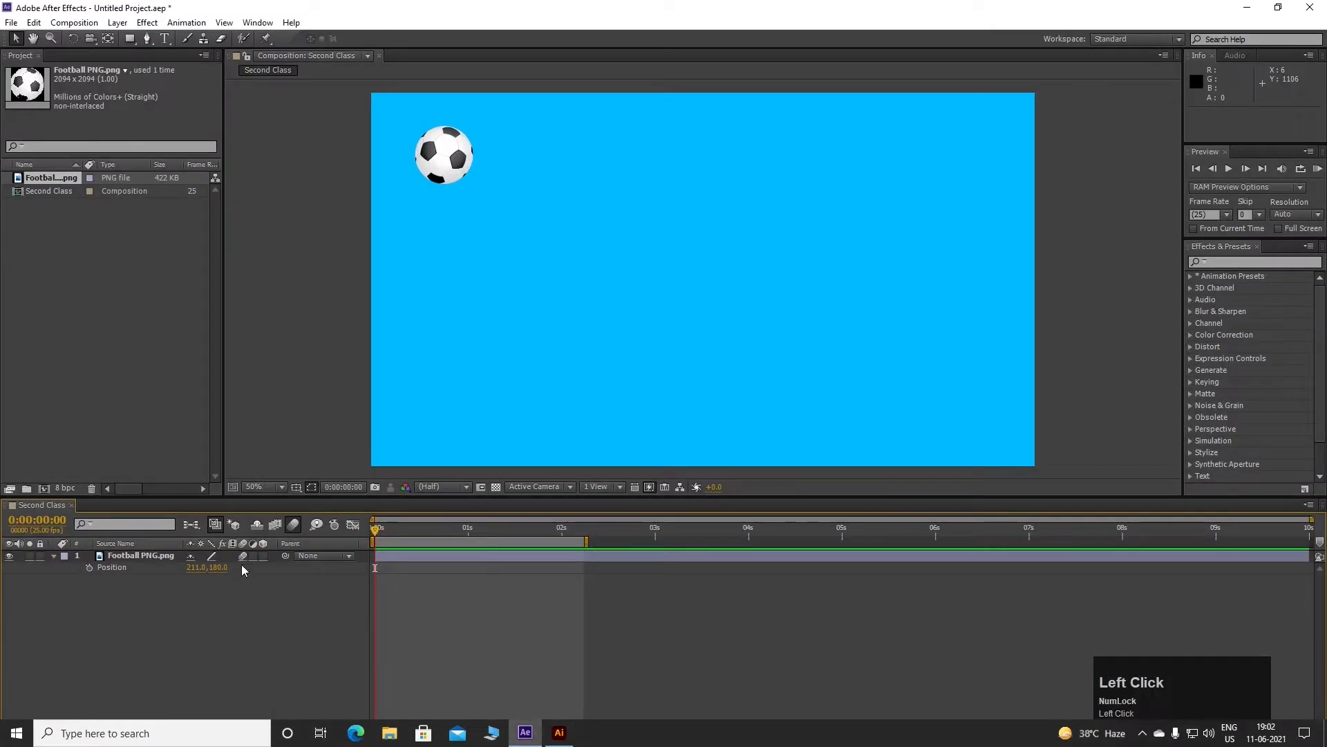
click(150, 565)
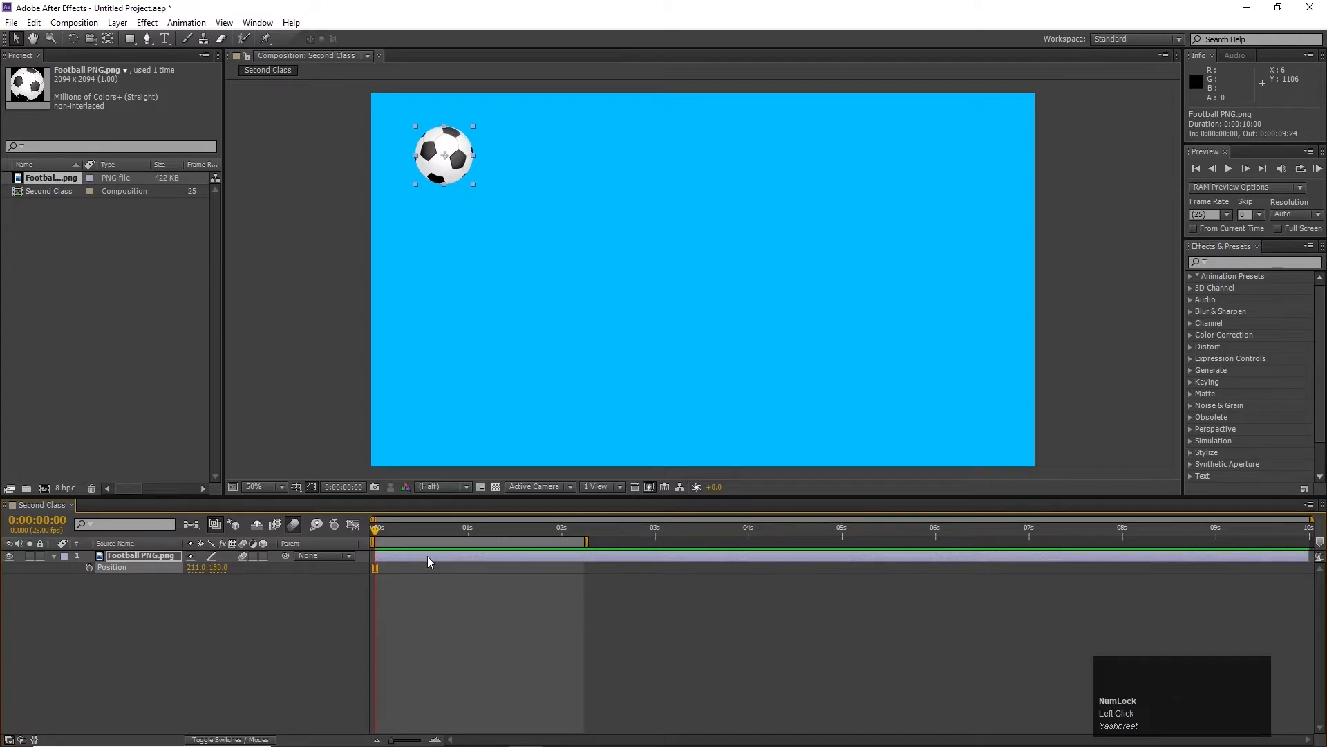
click(255, 636)
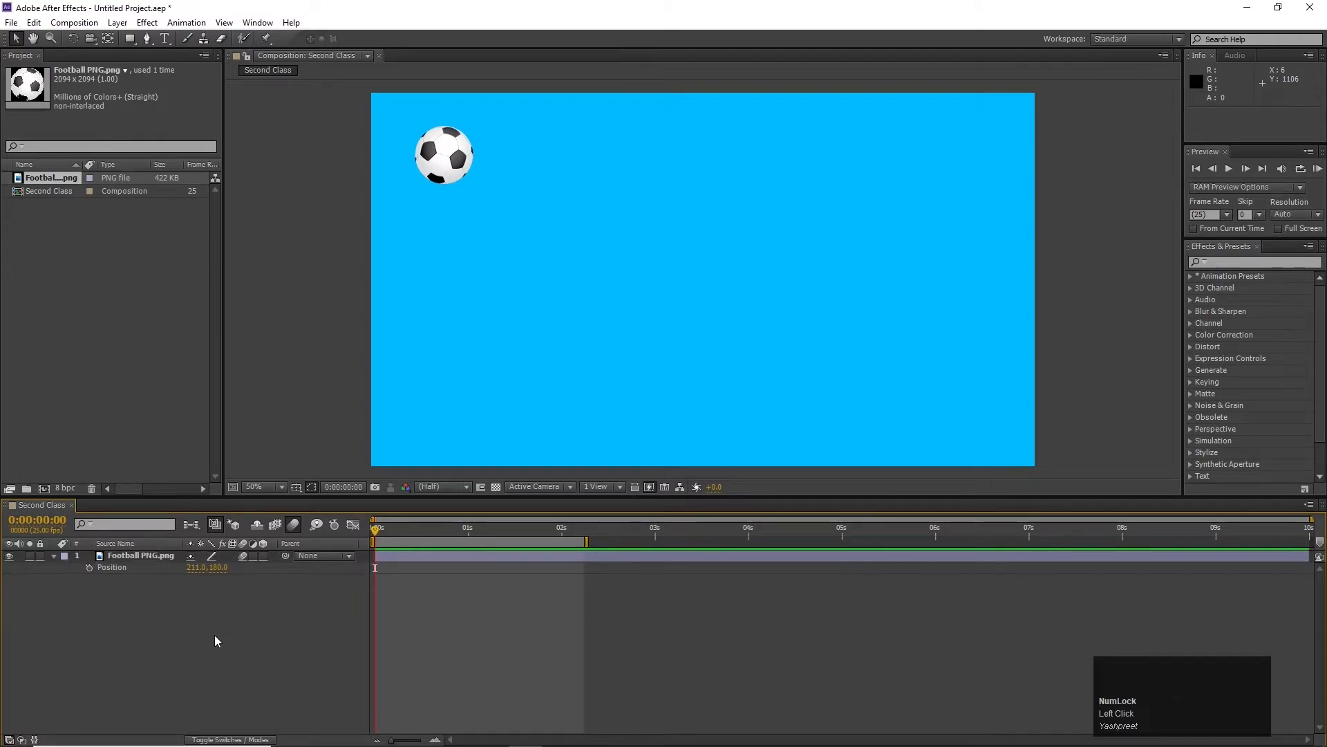
click(140, 568)
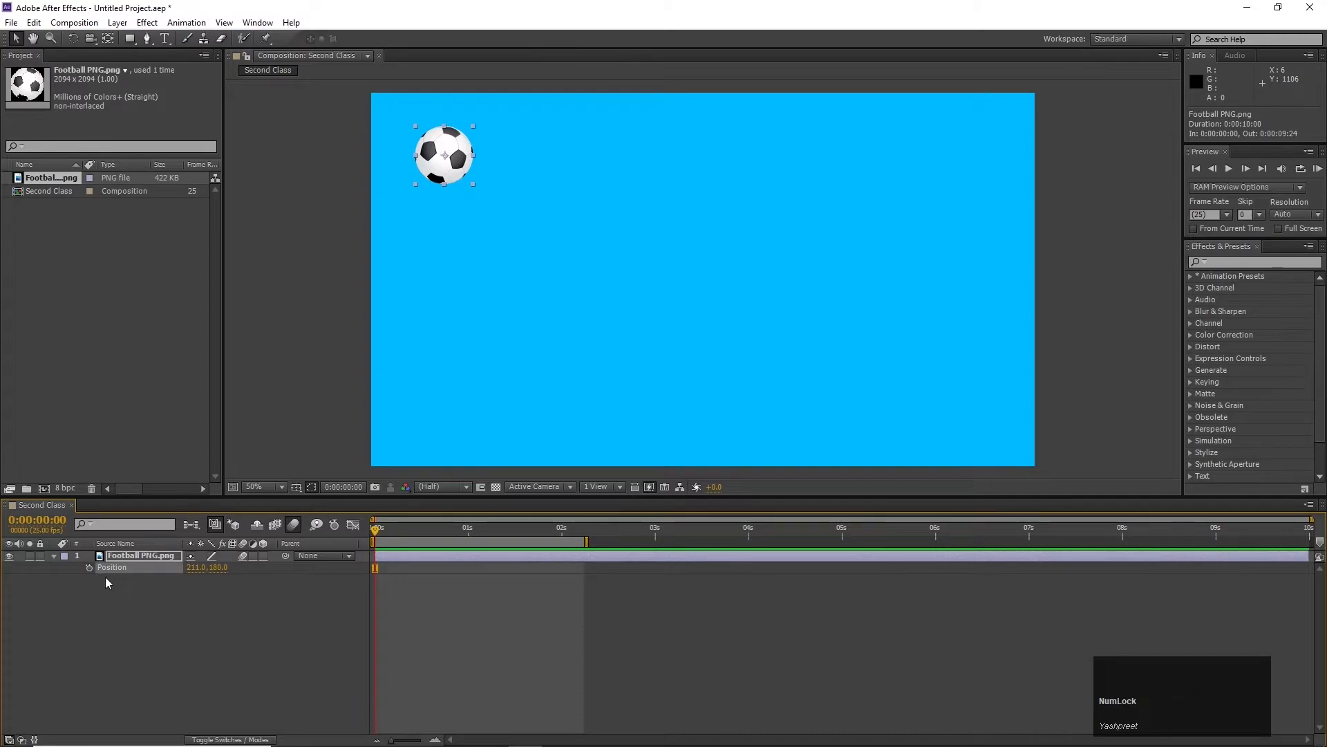
key(s)
key(t)
key(p)
key(ctrl+v)
drag(591, 579, 408, 612)
click(146, 571)
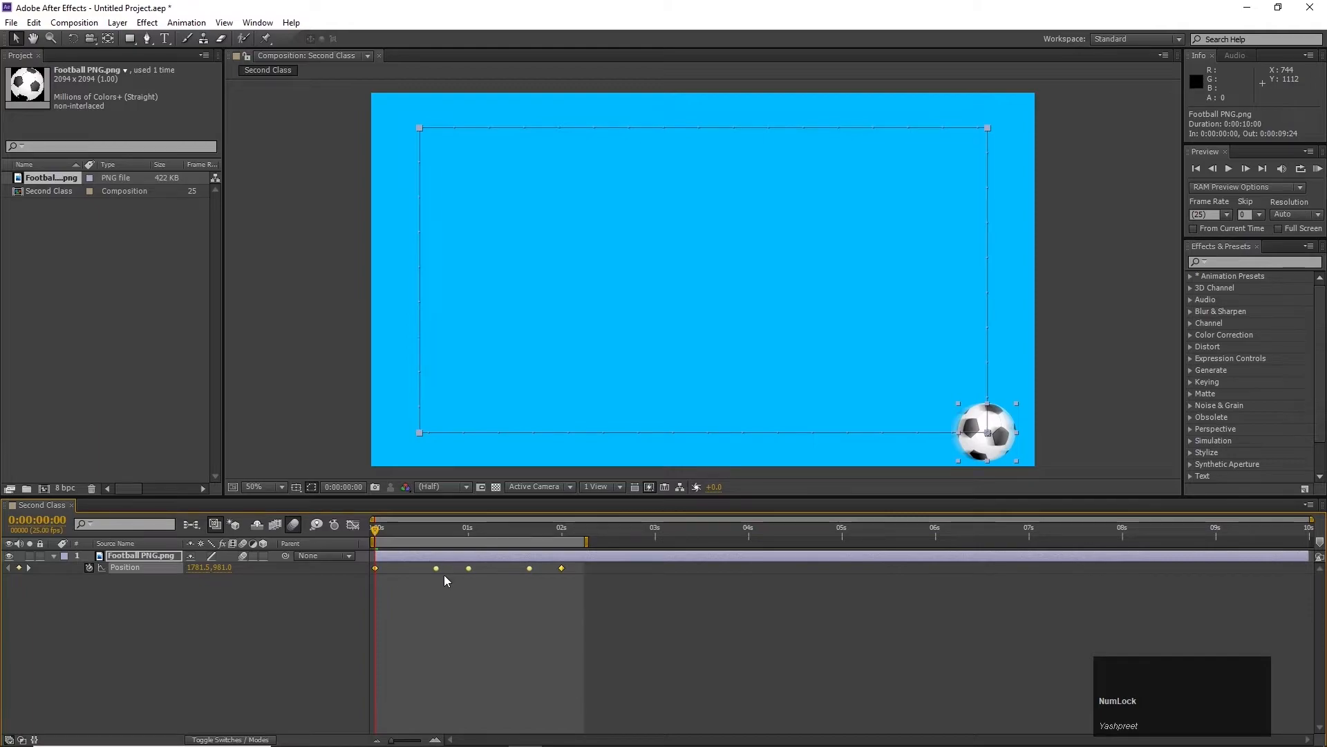
- Try shifting all pasted Position keyframes slightly forward in time, and move the second one back on its own
drag(435, 567, 446, 568)
click(463, 585)
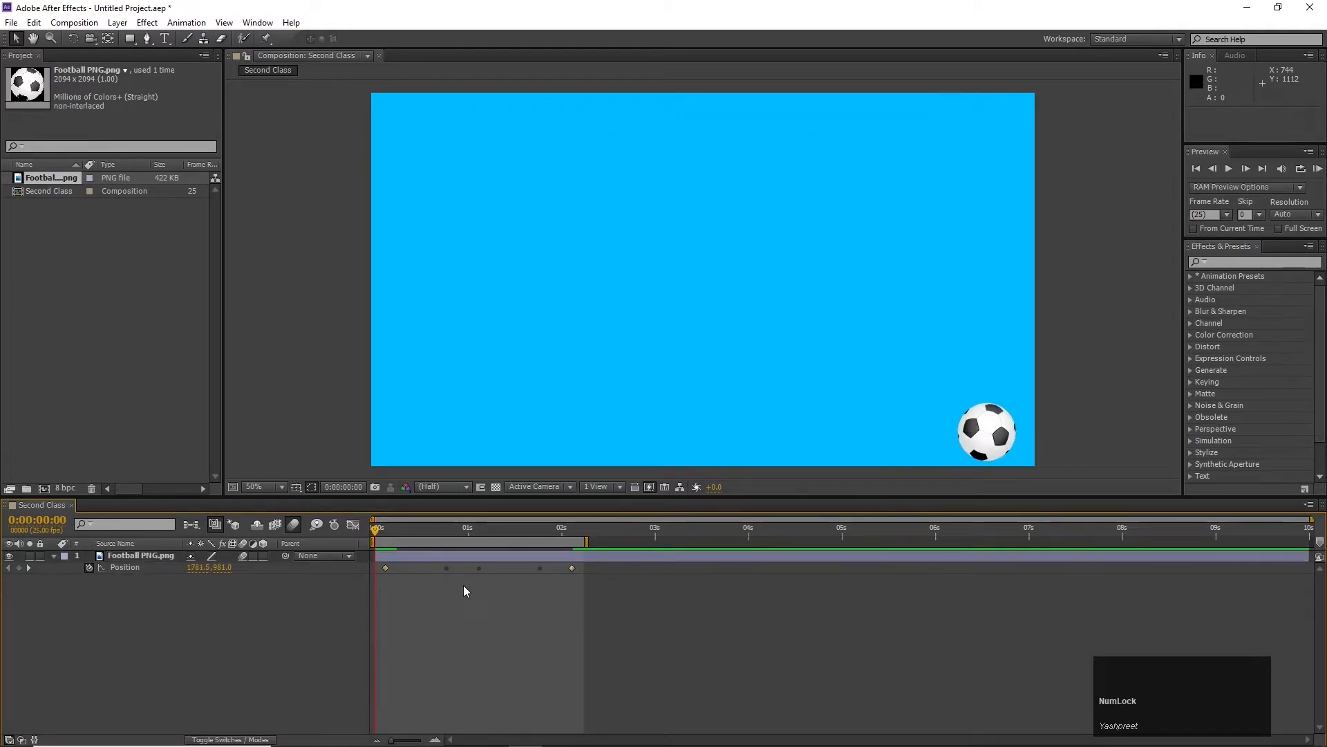
click(446, 568)
drag(446, 570, 442, 570)
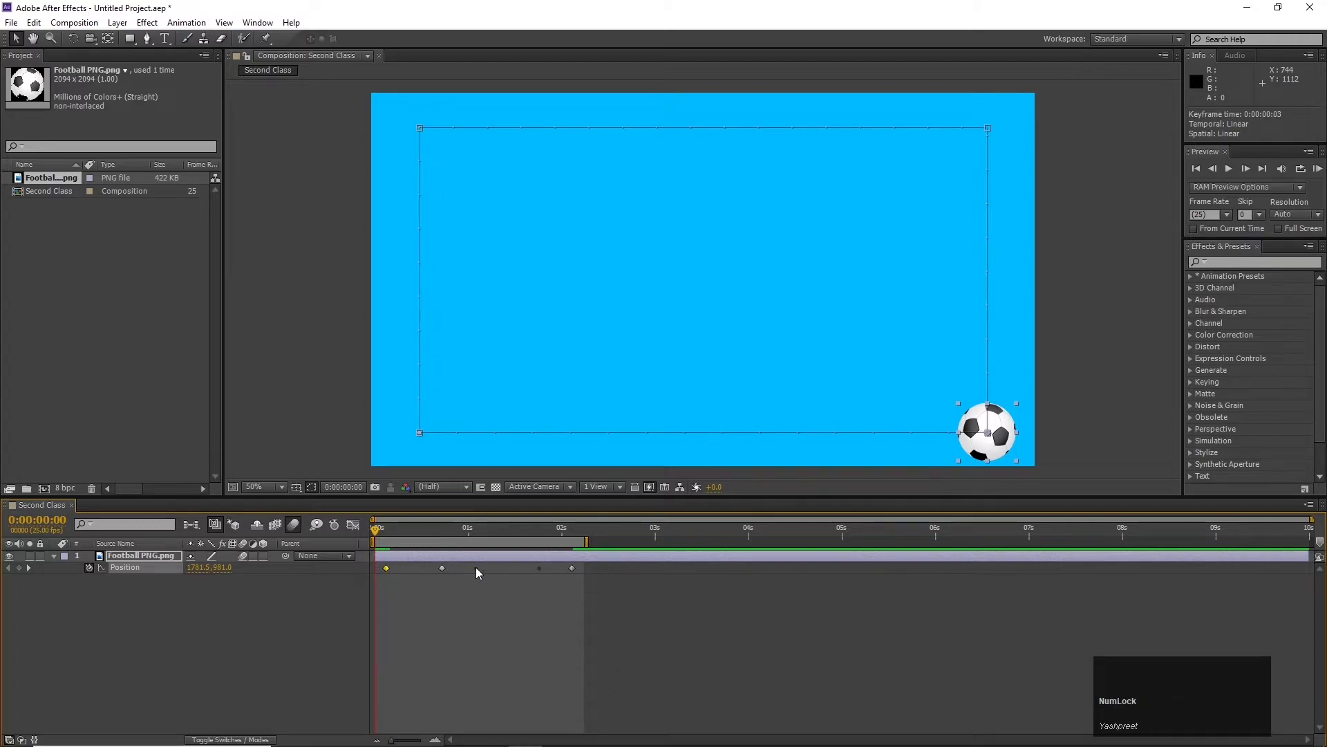
click(484, 596)
- Undo the moves of the pasted Position keyframes
key(ctrl+z)
key(ctrl+z)
key(ctrl+z)
key(ctrl+z)
key(ctrl+z)
key(ctrl+z)
key(ctrl+z)
key(ctrl+z)
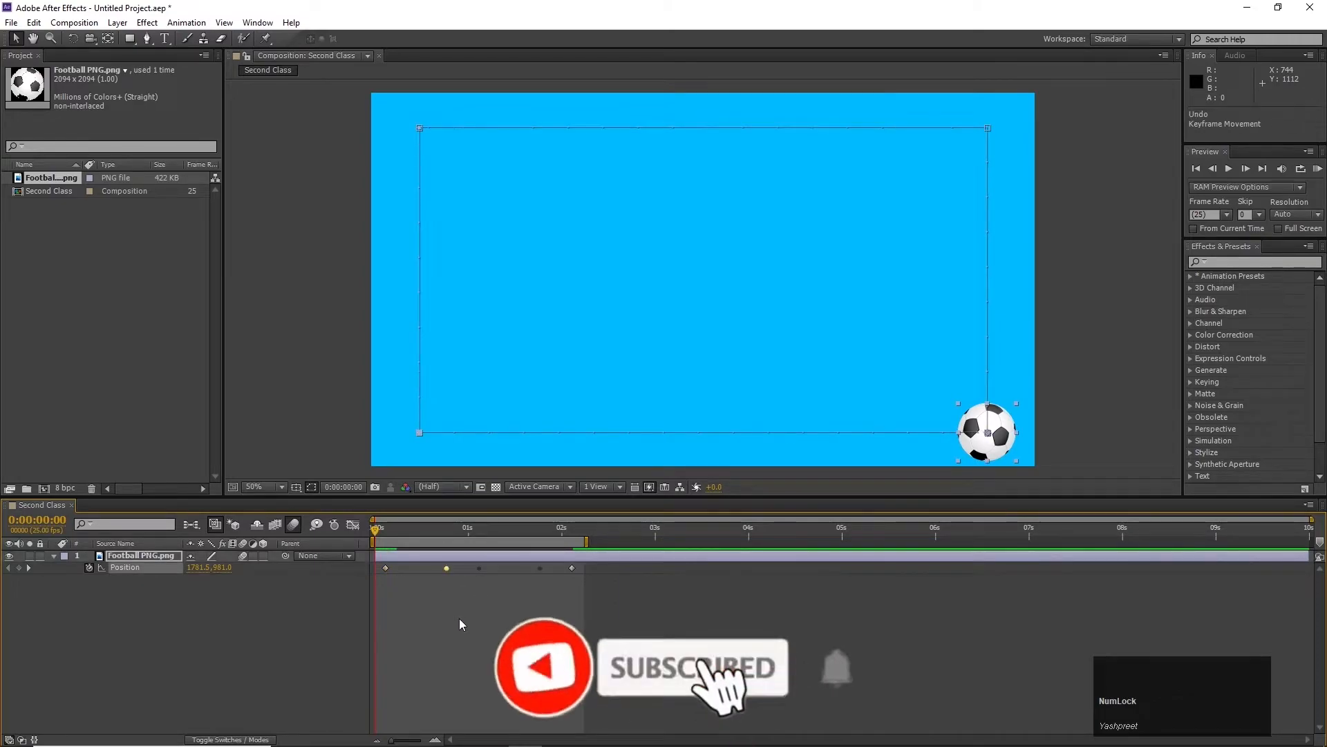
click(433, 569)
click(421, 592)
- Undo the path paste, paste it onto the football's Position again, and check the source rectangle in Illustrator
click(160, 569)
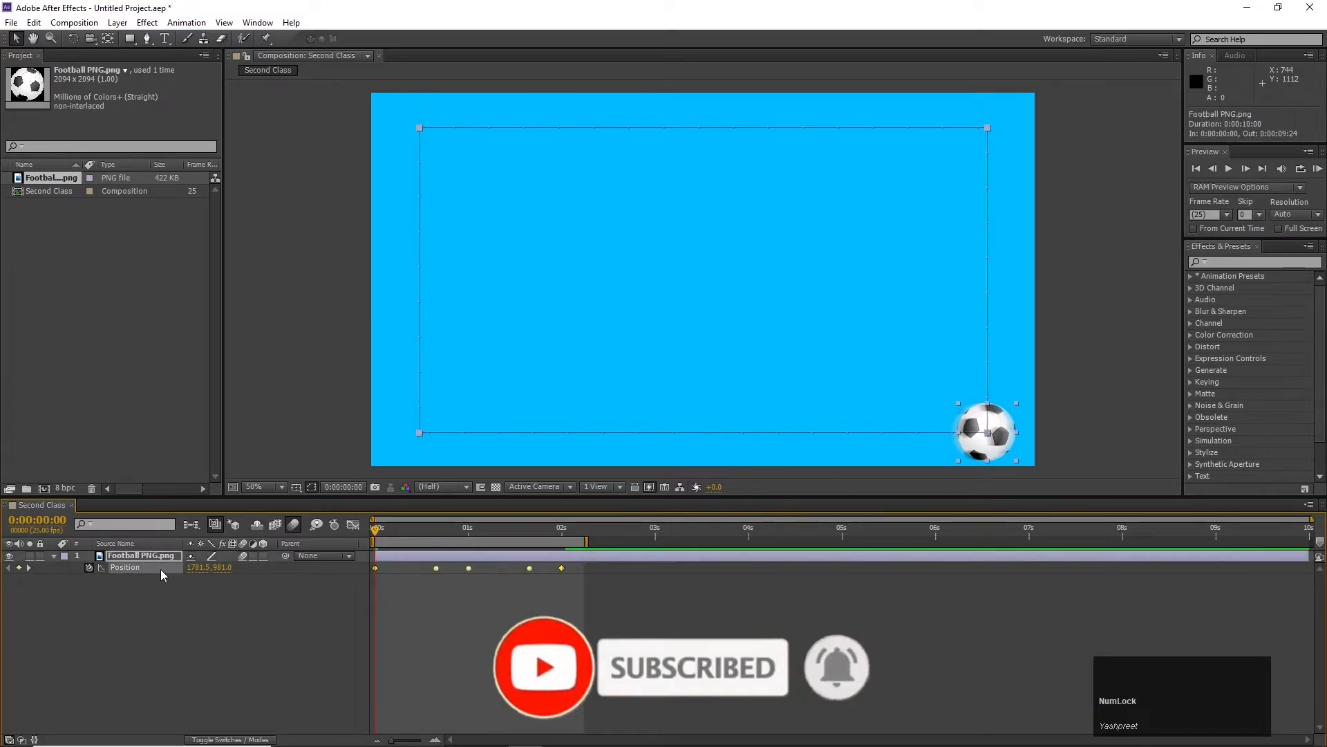
key(ctrl+z)
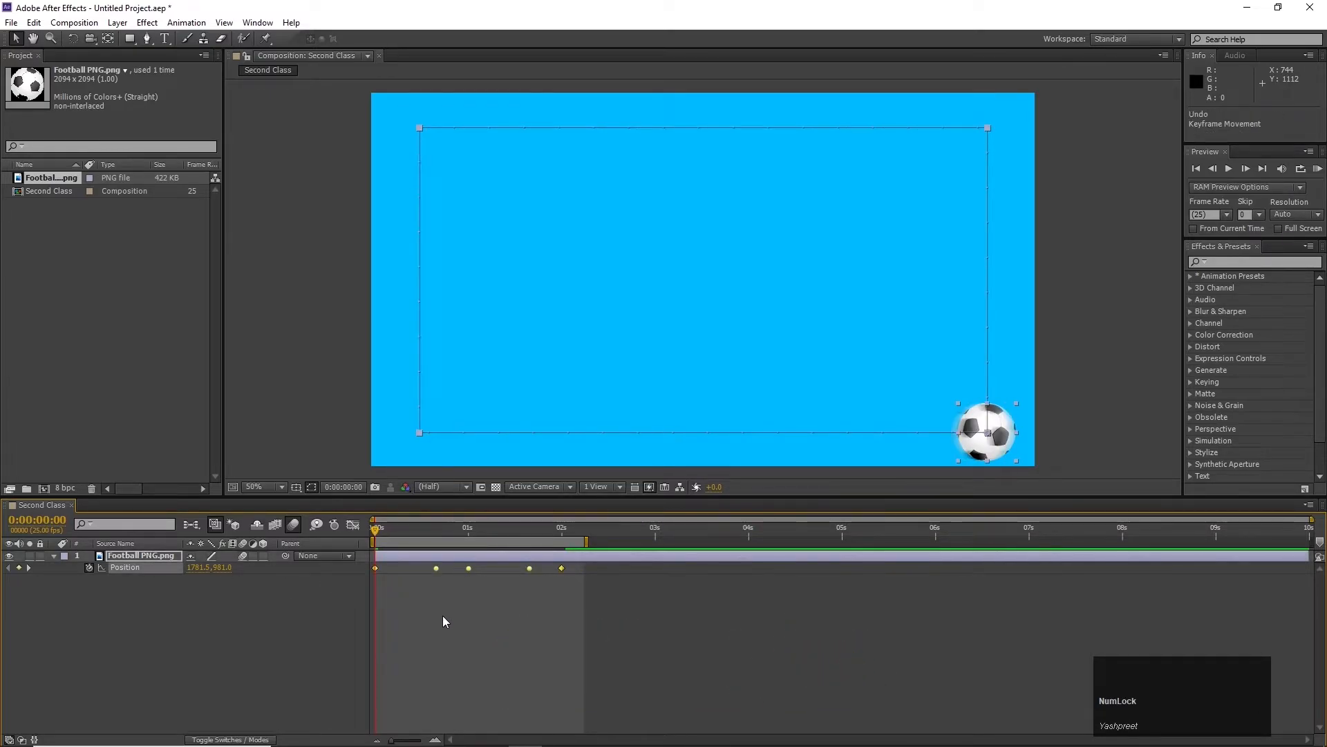
key(ctrl+v)
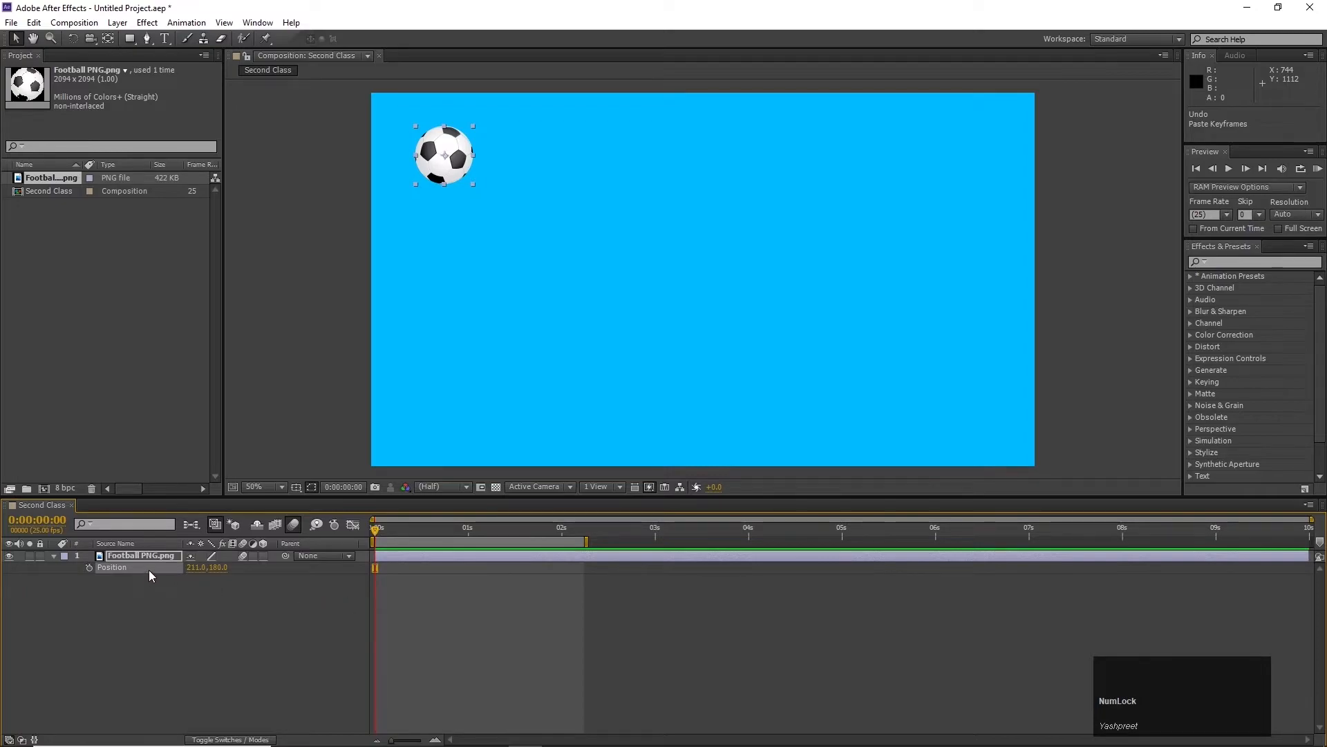
key(ctrl+z)
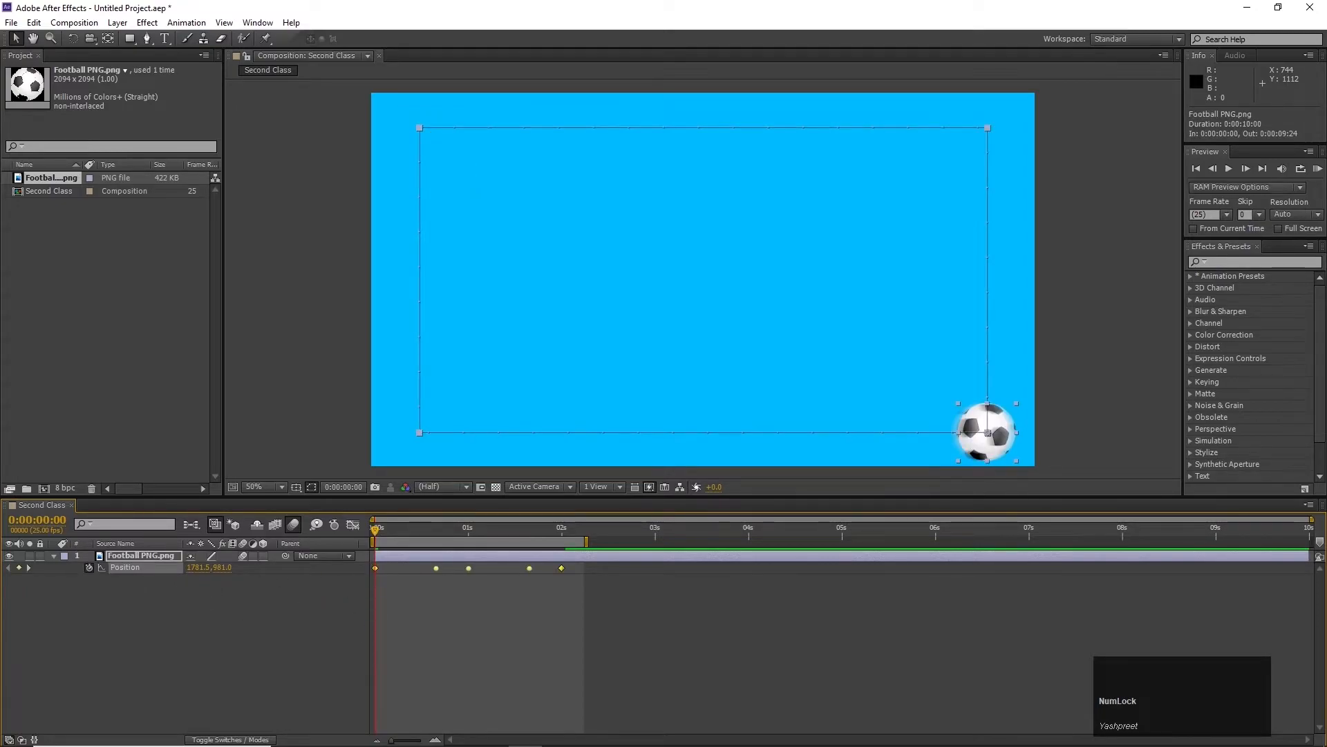
click(553, 737)
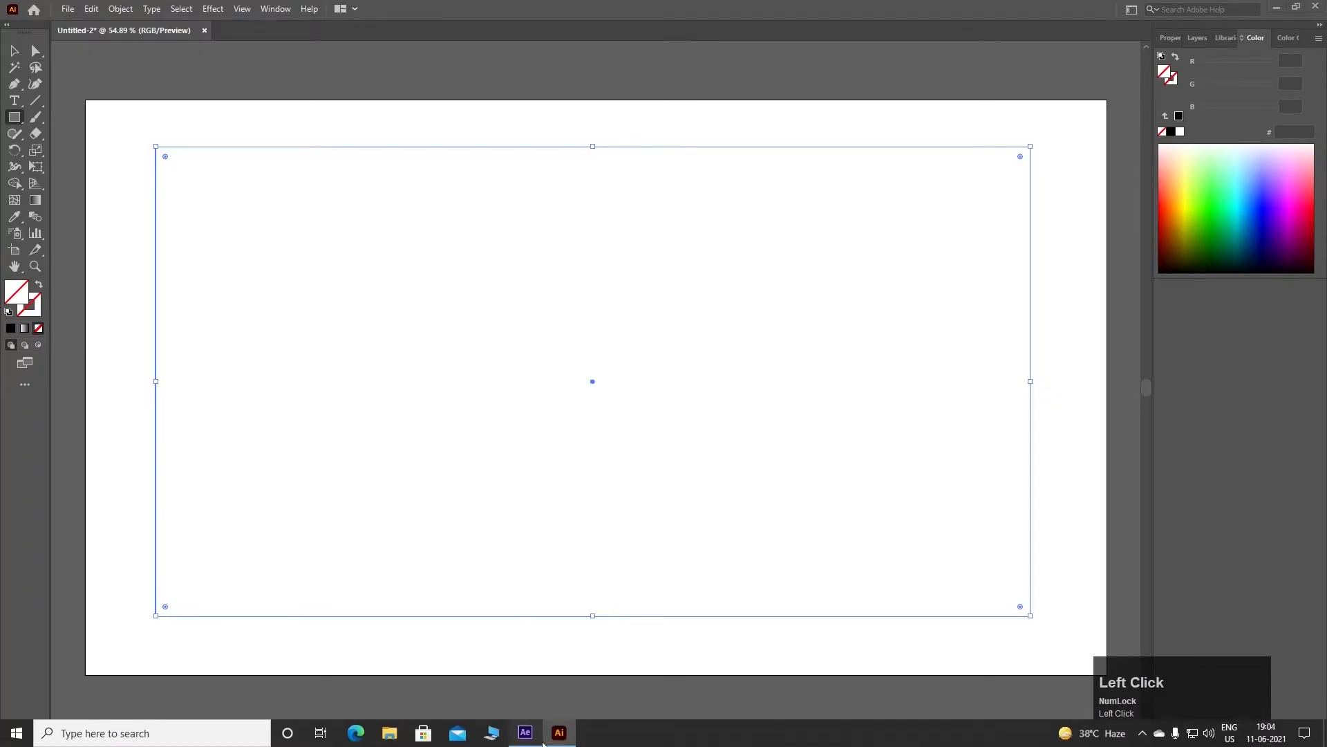
click(526, 734)
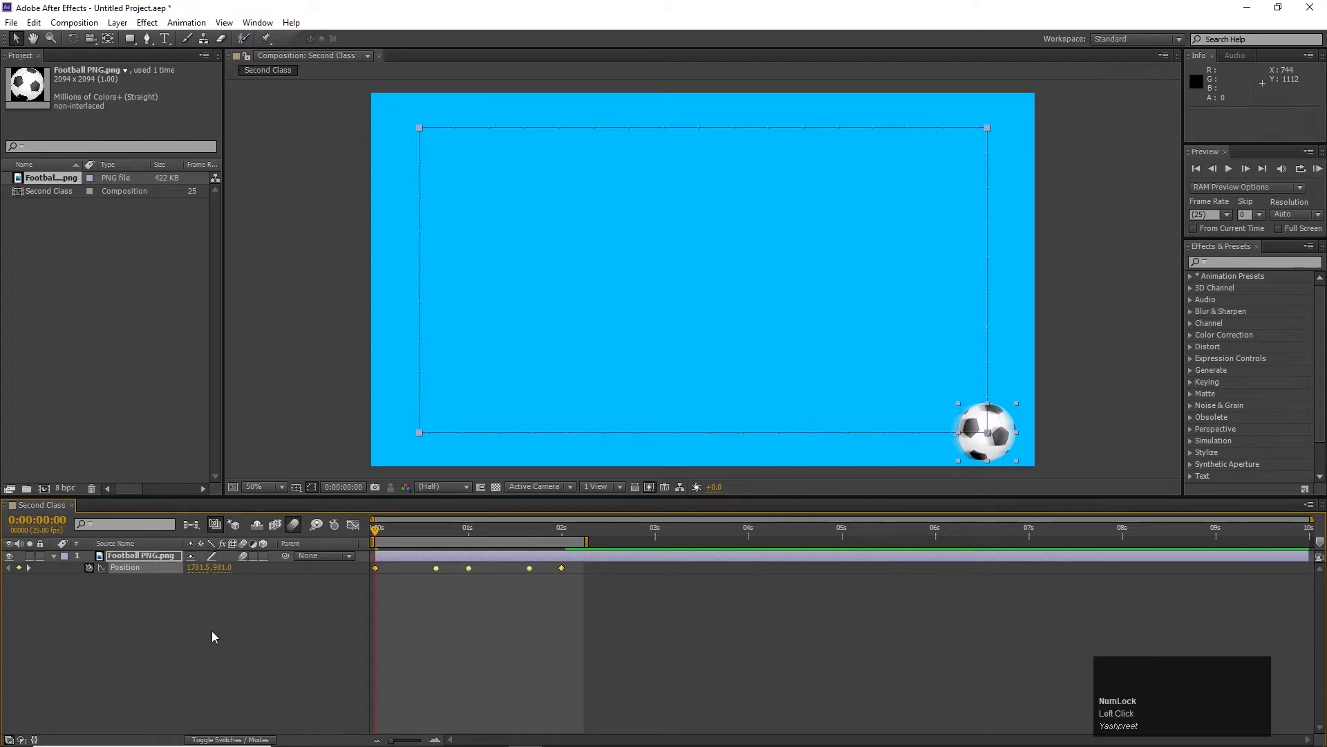
- Retime the second and fourth Position keyframes to about 0.5 s and 1.5 s for evenly spaced corners
click(433, 624)
drag(377, 577, 570, 564)
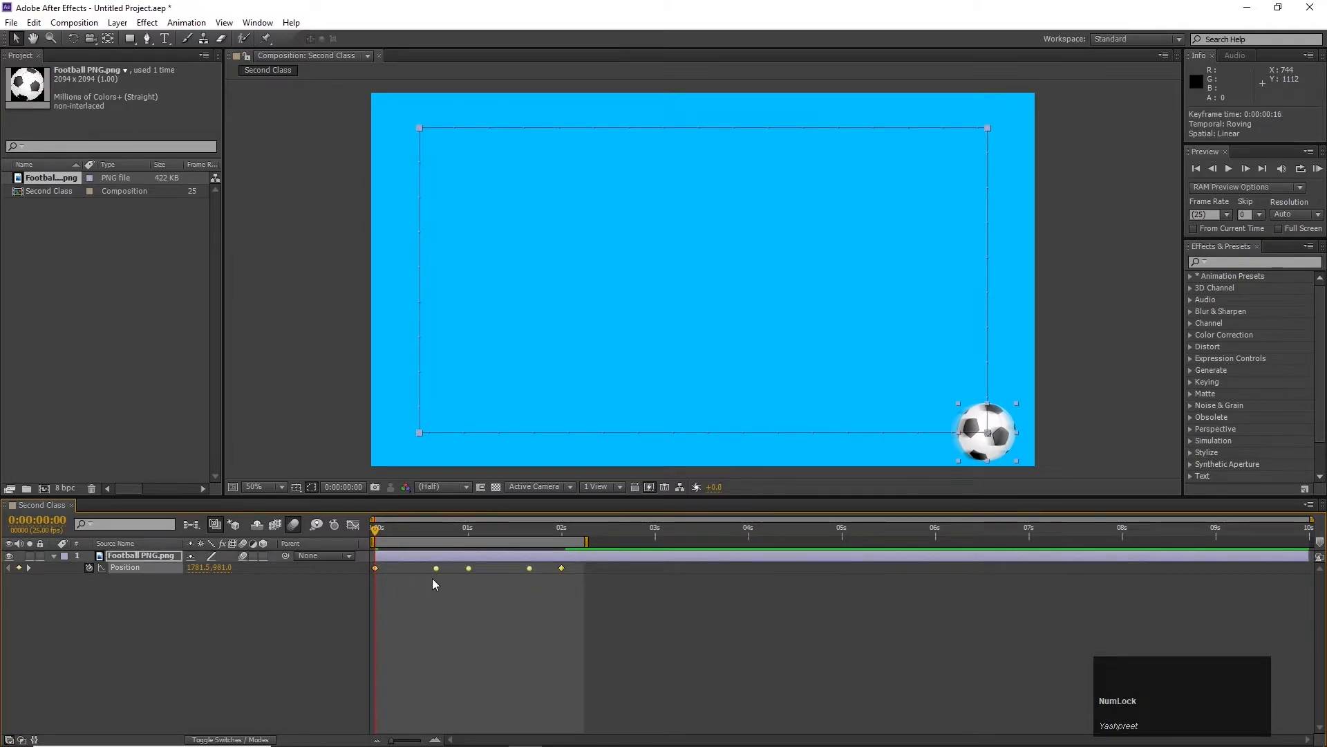
click(441, 594)
drag(435, 568, 432, 568)
click(466, 568)
drag(529, 567, 521, 567)
drag(430, 568, 512, 570)
drag(423, 567, 420, 569)
click(495, 593)
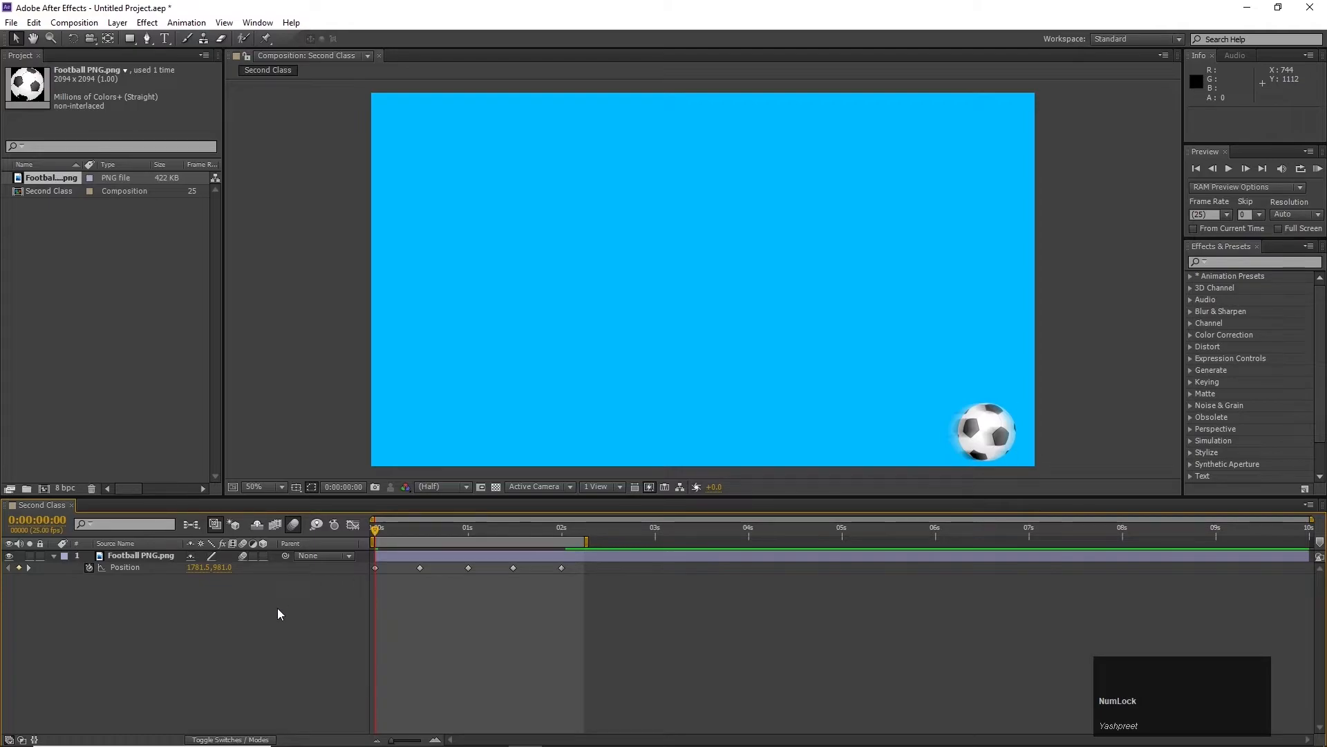
- Preview the football's movement and inspect its rectangular motion path
key(space)
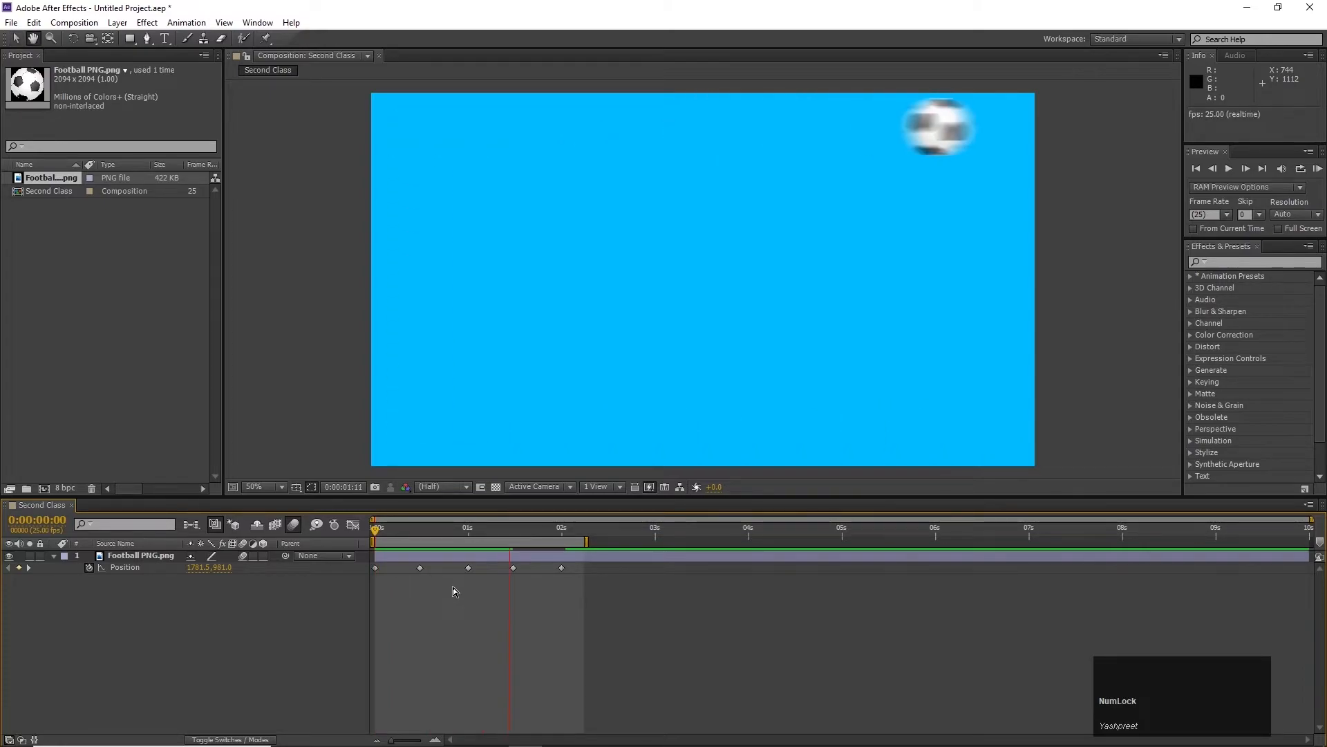
key(space)
click(125, 567)
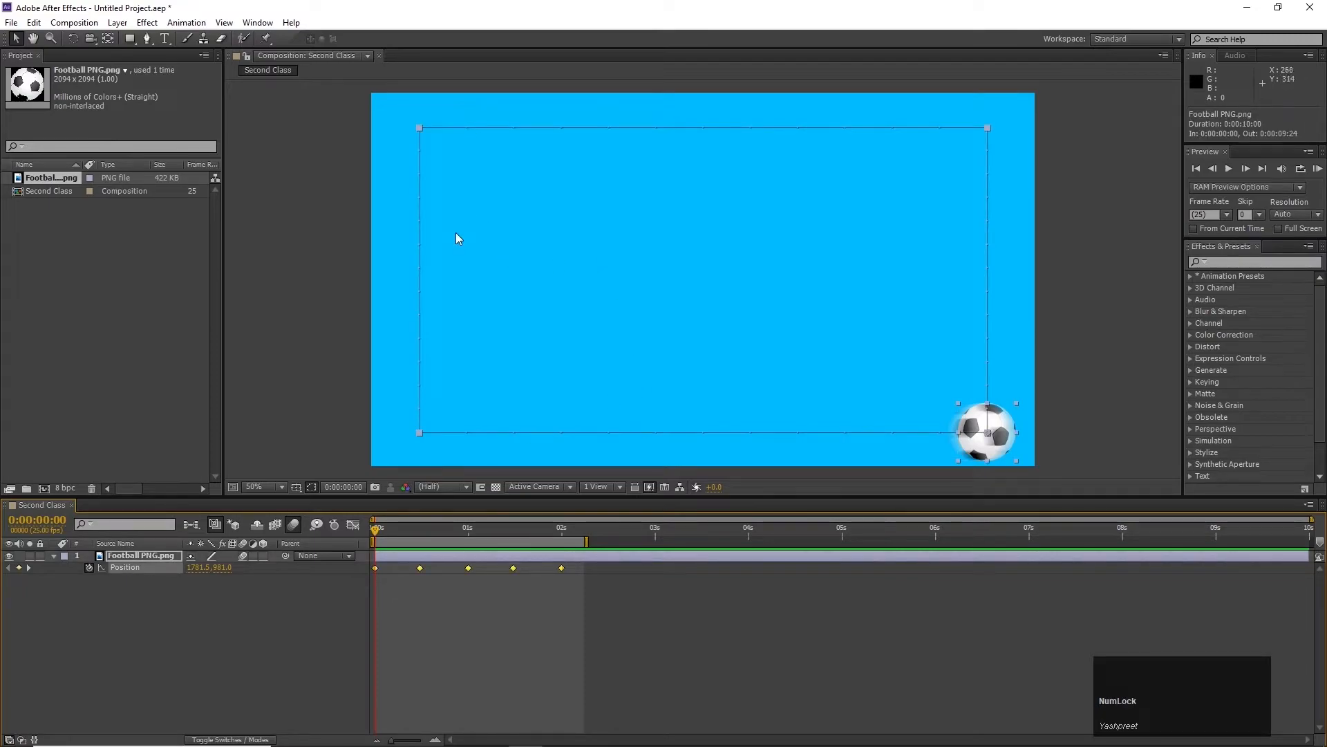
click(526, 659)
key(space)
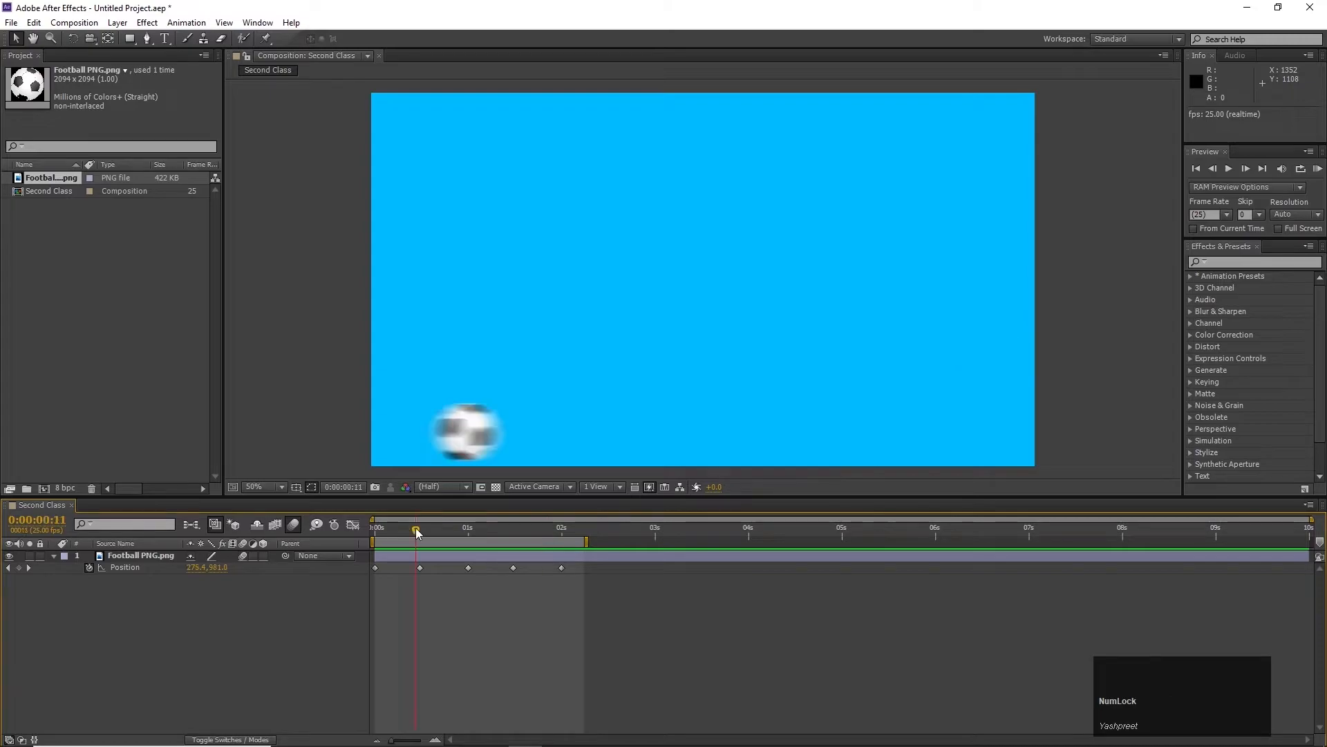
key(space)
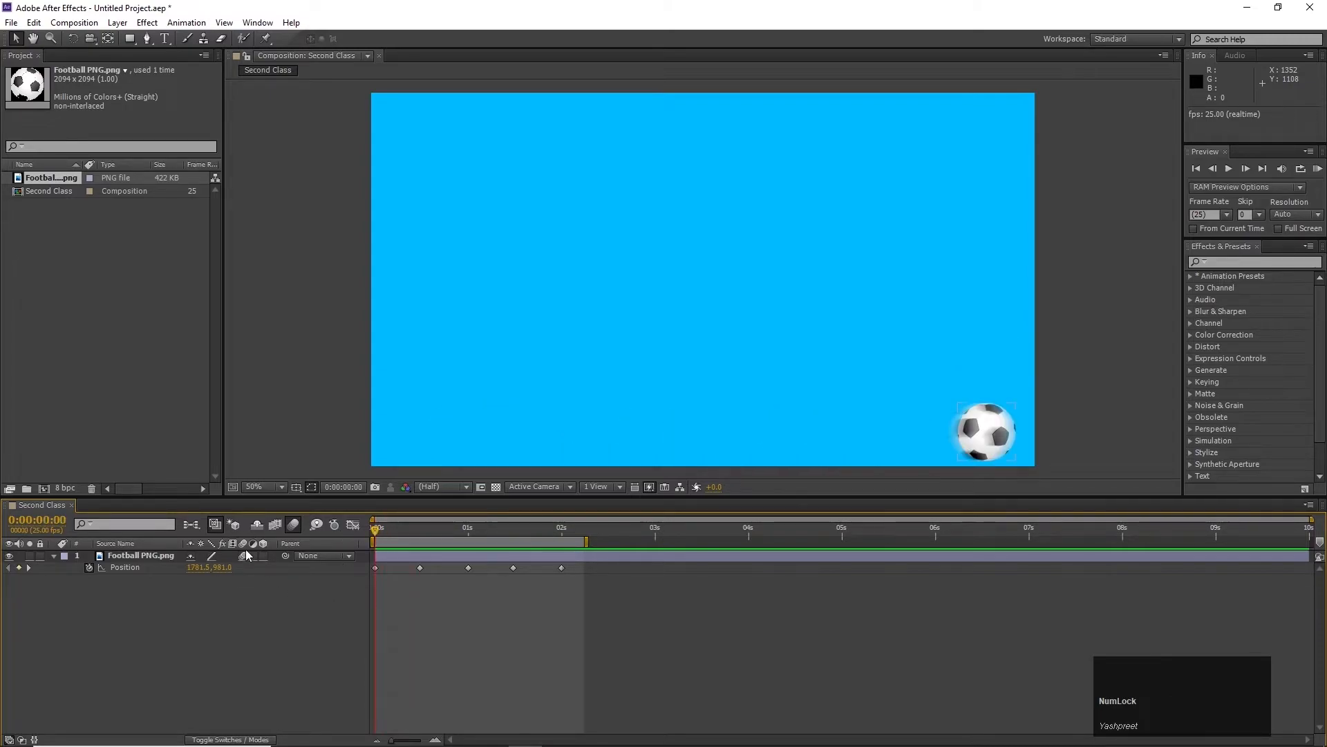
- Preview the football without motion blur, re-enable the layer's motion blur, and preview it again for comparison
key(space)
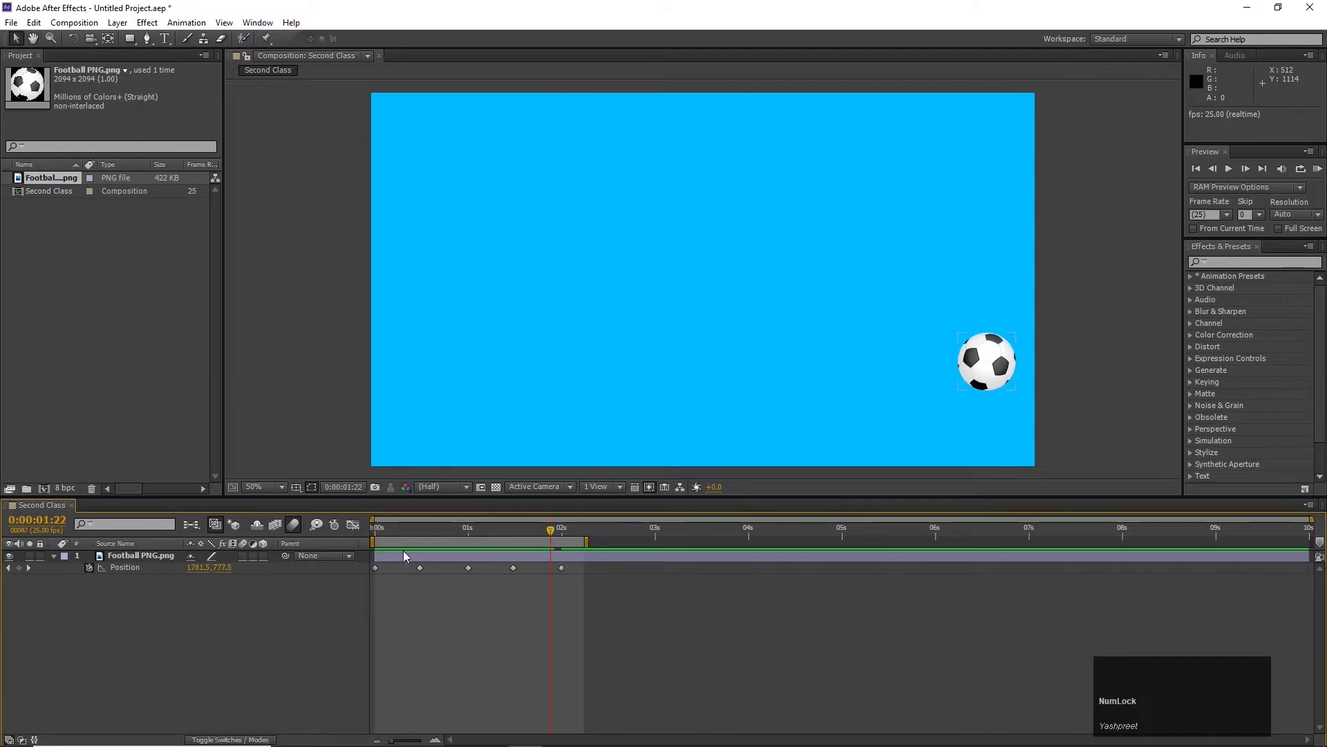
click(244, 556)
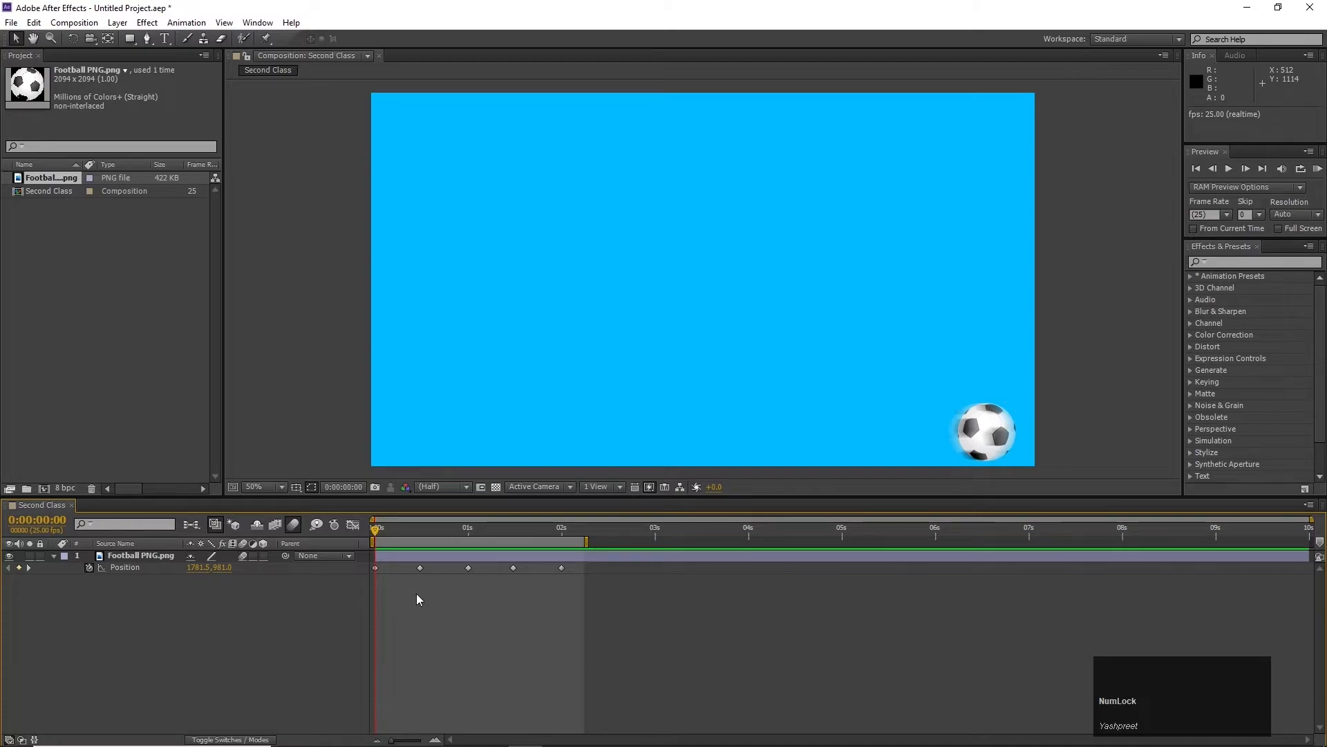
drag(405, 527, 278, 557)
key(KP_0)
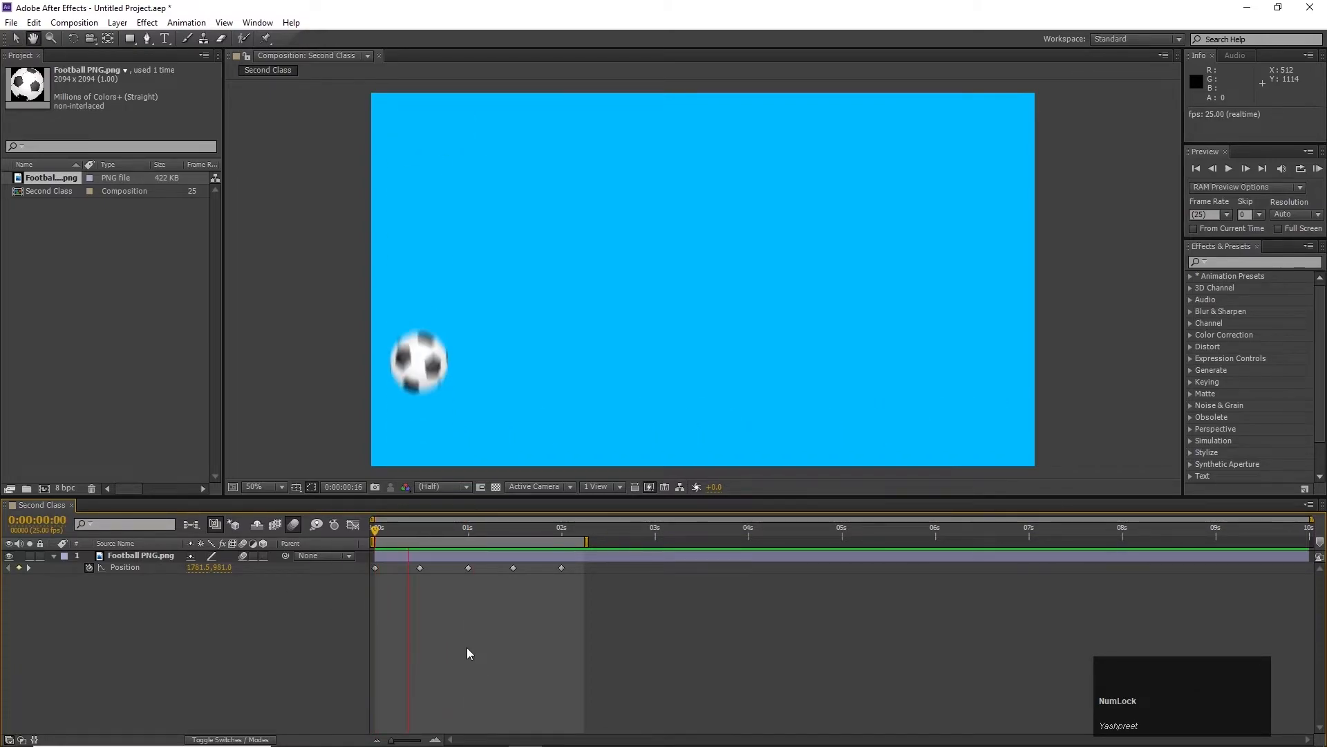
key(space)
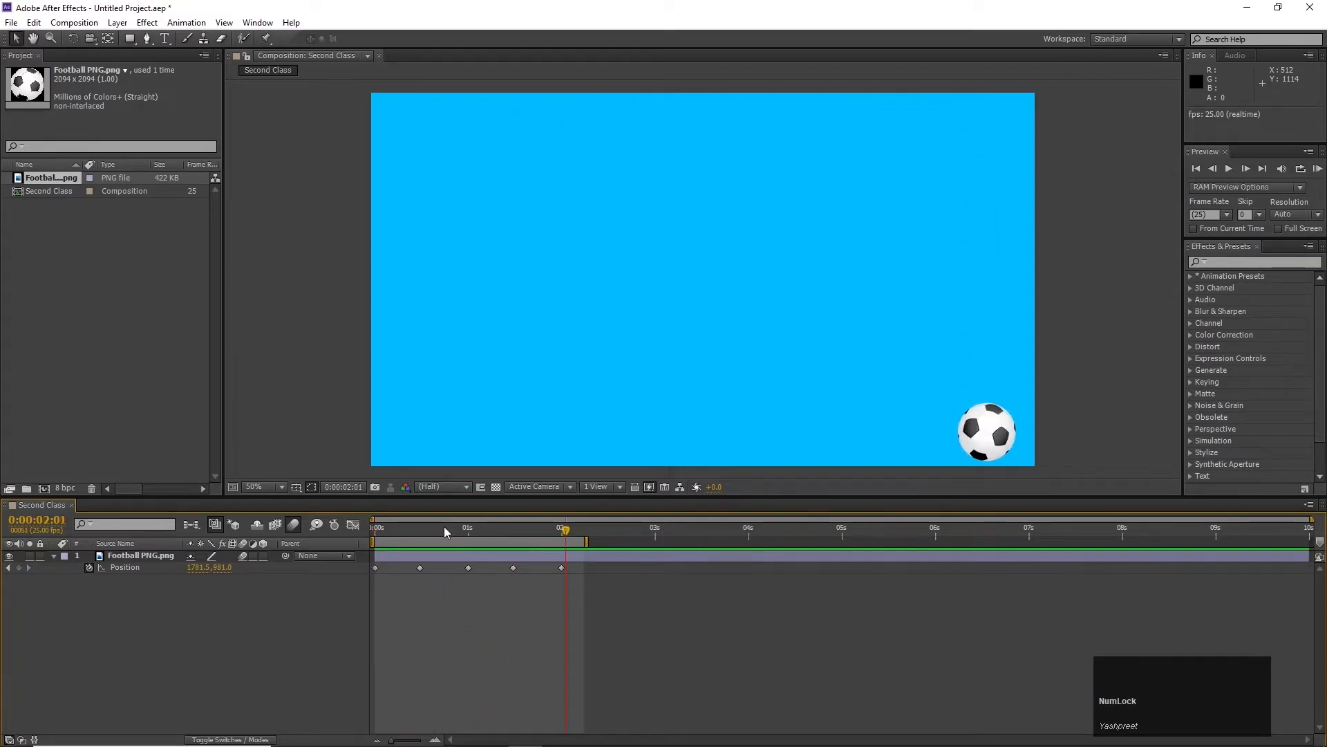
- Return to the start of the timeline and remove all of the football's Position keyframes
drag(444, 527, 325, 525)
click(159, 568)
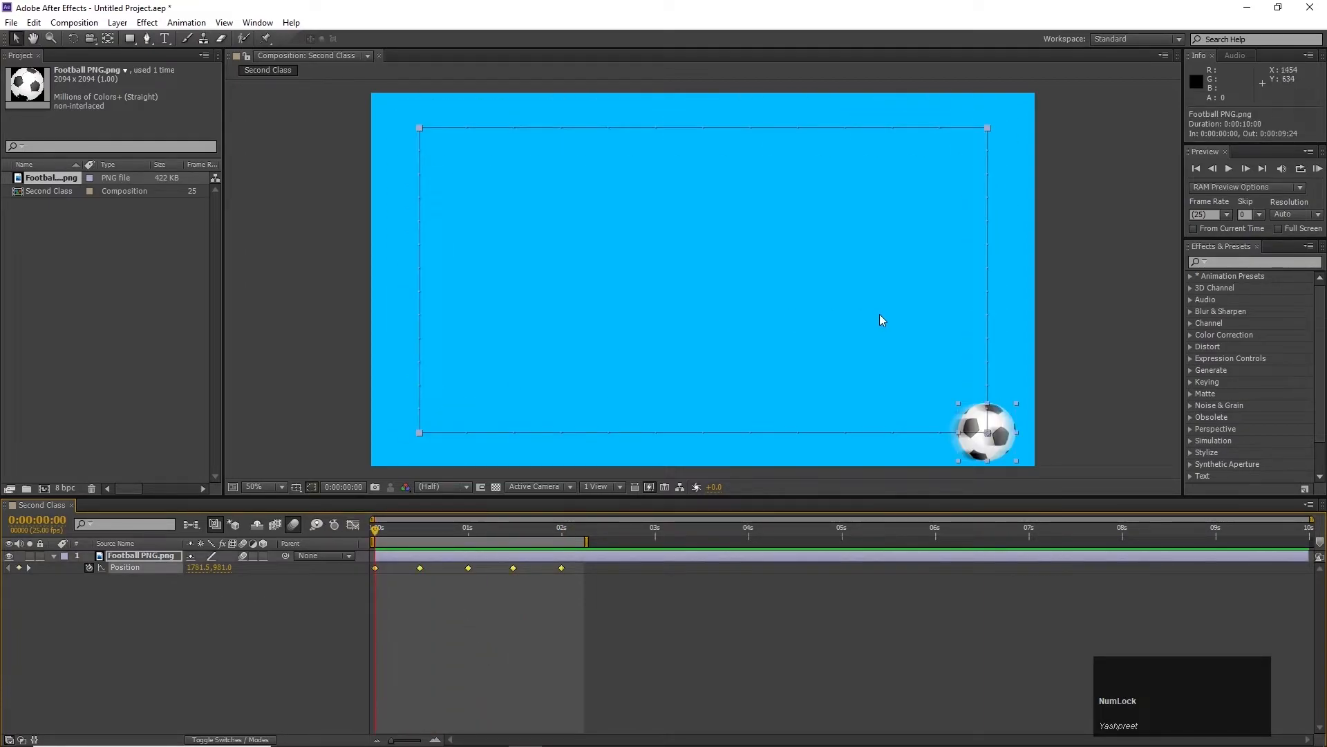
click(419, 128)
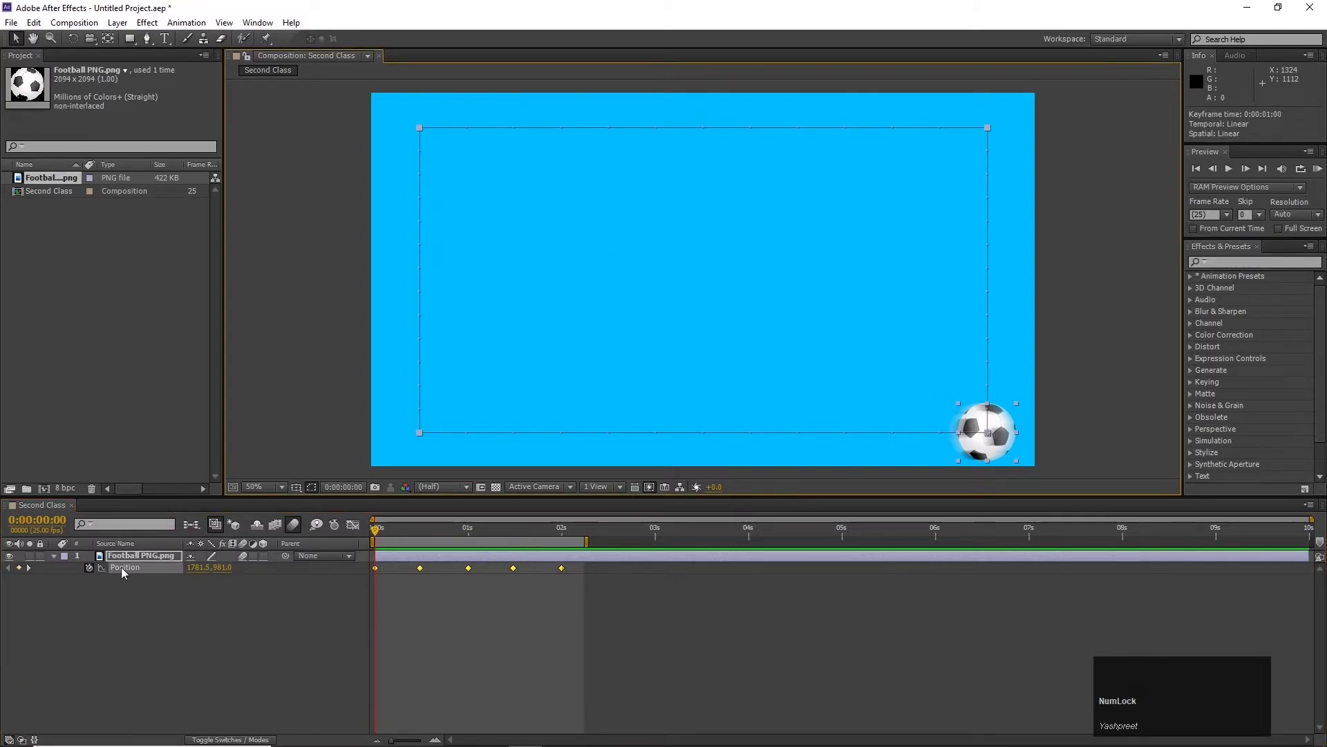
click(90, 567)
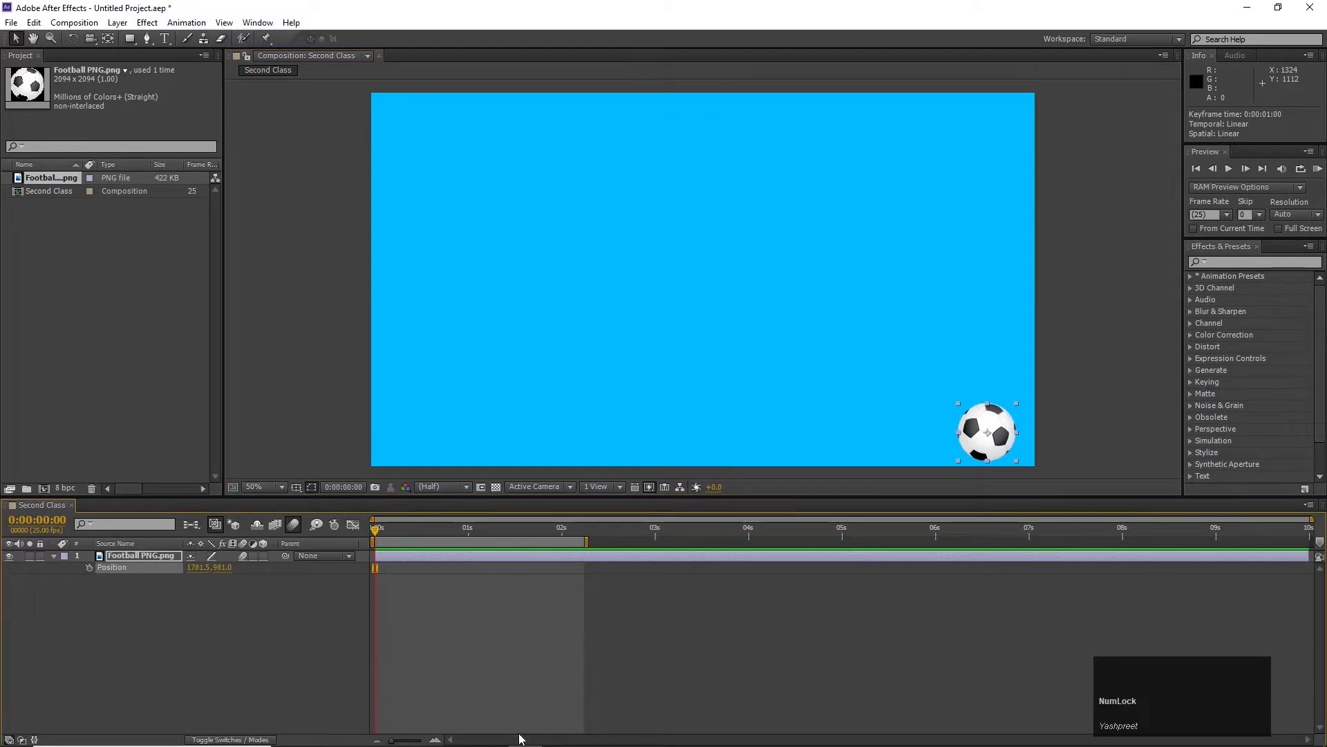
- Switch to Illustrator and delete the existing rectangle from the artboard
click(559, 737)
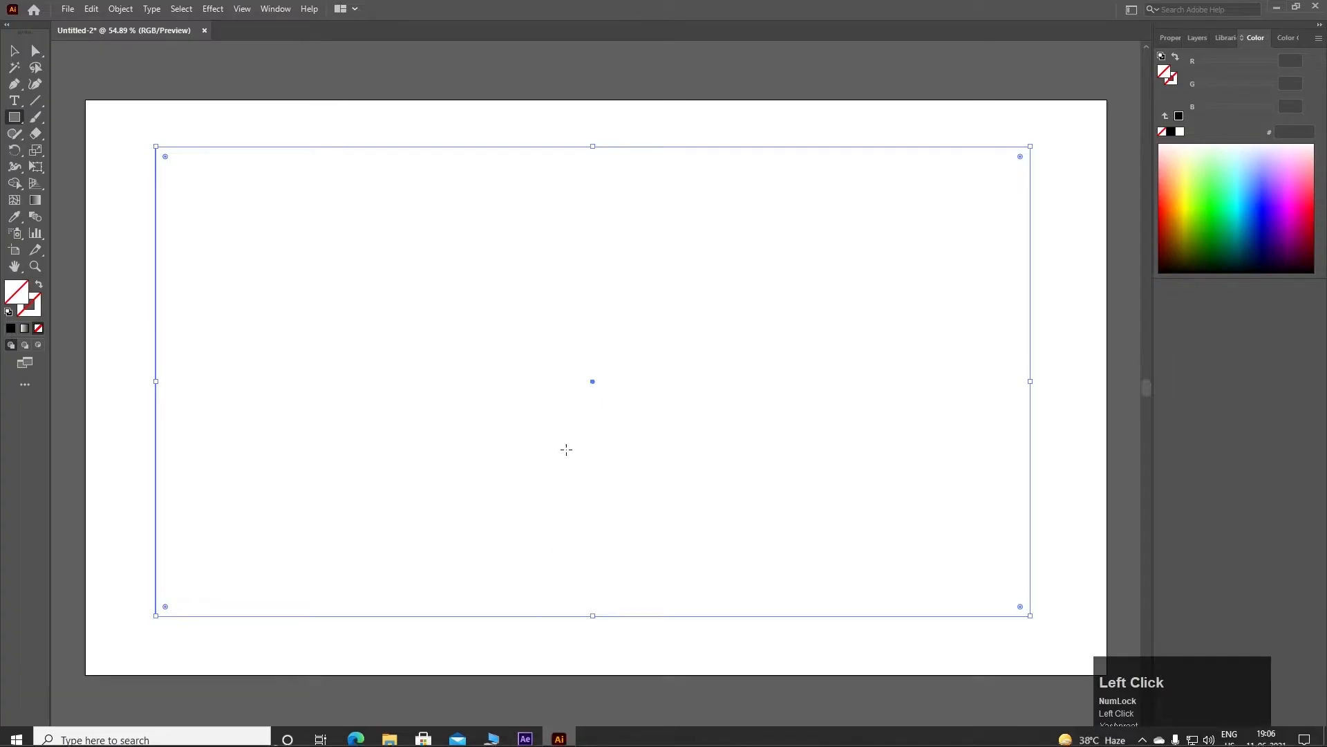
key(Delete)
key(v)
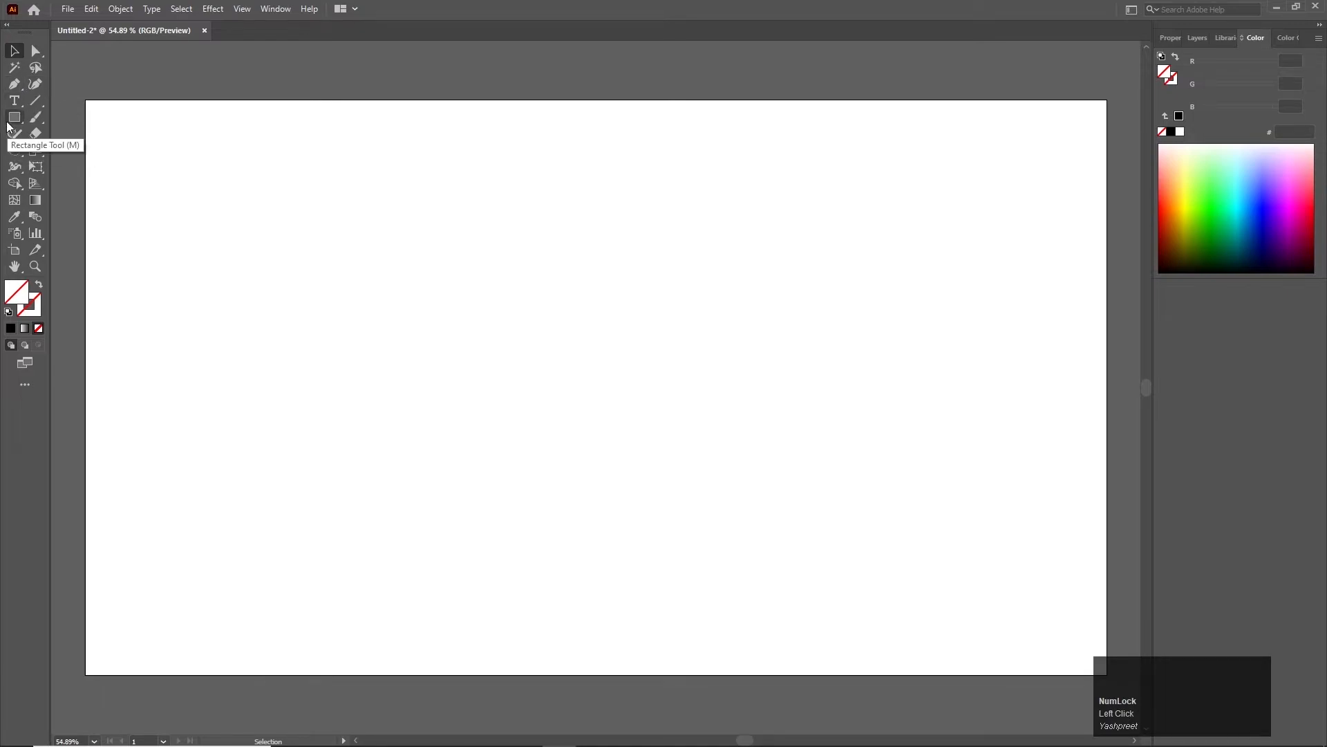
- Draw a closed rectangular path about 1577 px wide with the Pen tool, inset from the artboard's edges
click(15, 86)
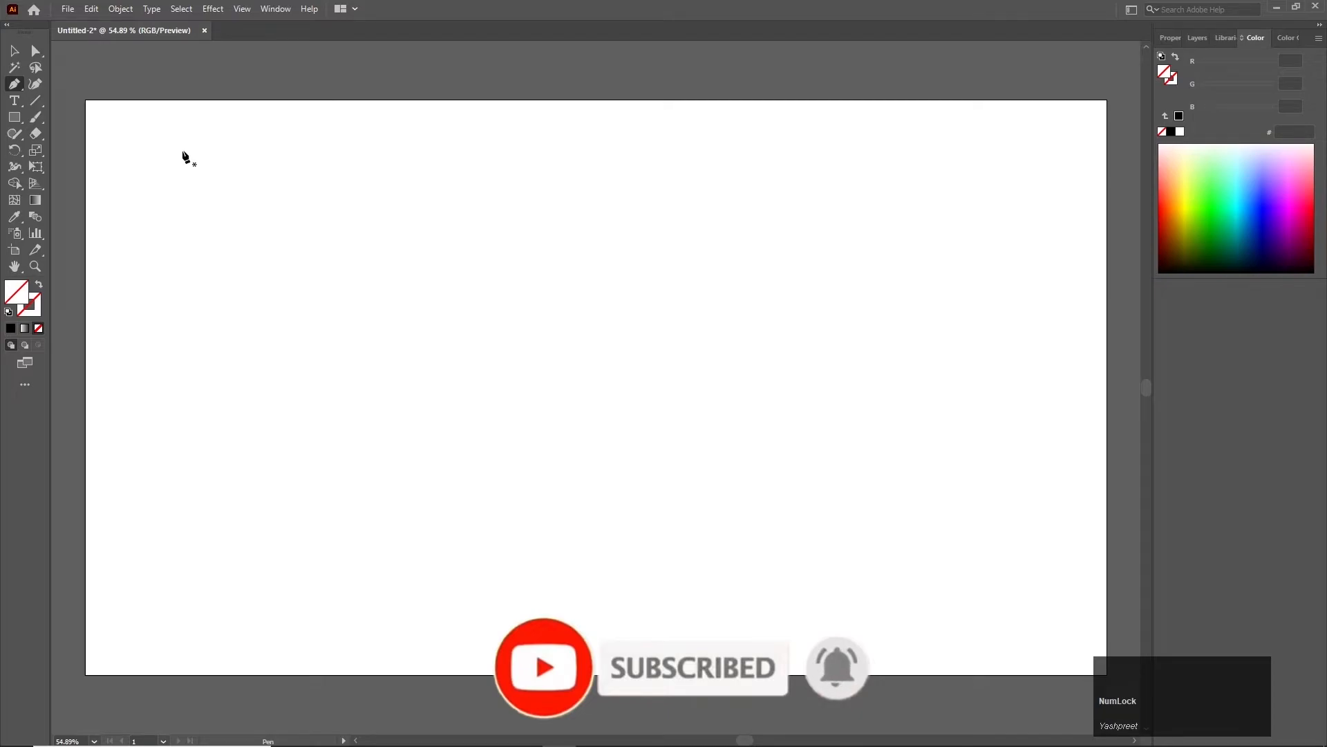
click(182, 150)
mouse_move(183, 153)
mouse_down()
mouse_move(237, 154)
mouse_move(189, 148)
mouse_move(183, 168)
mouse_move(192, 155)
mouse_up()
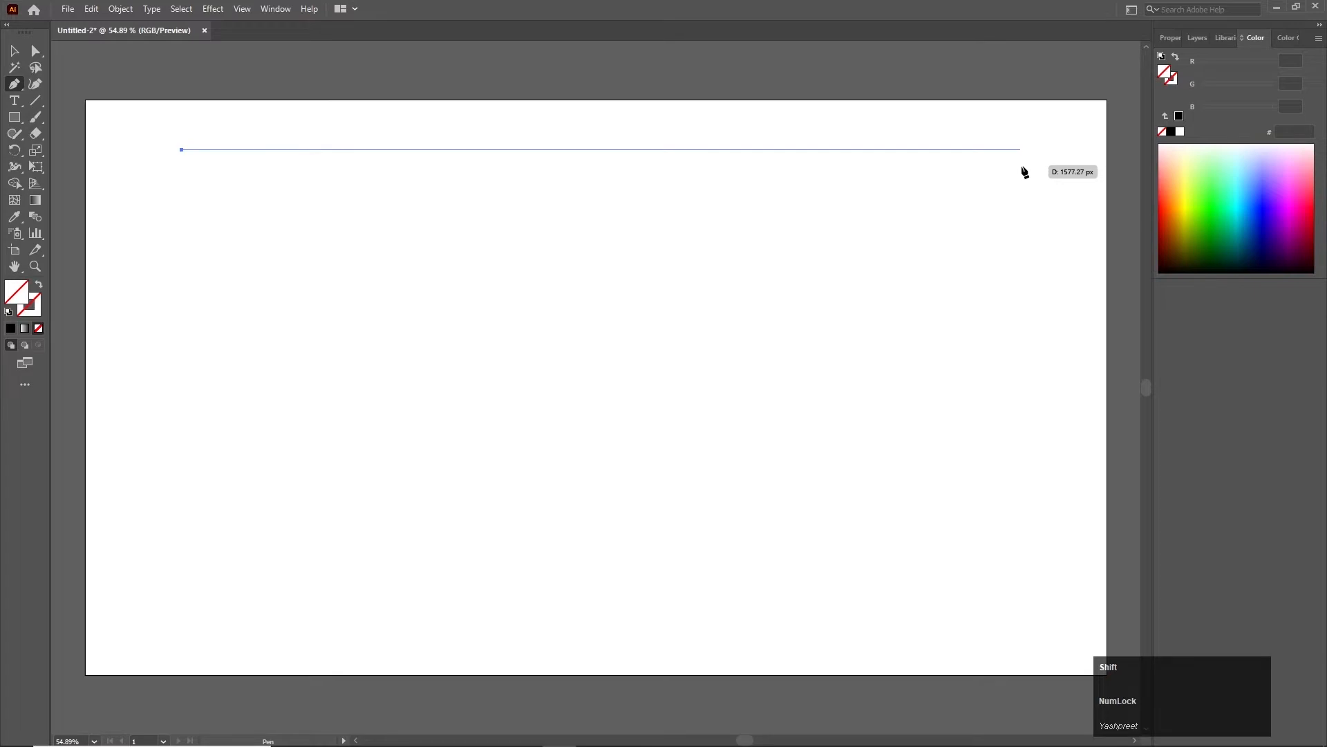
shift+click(1023, 170)
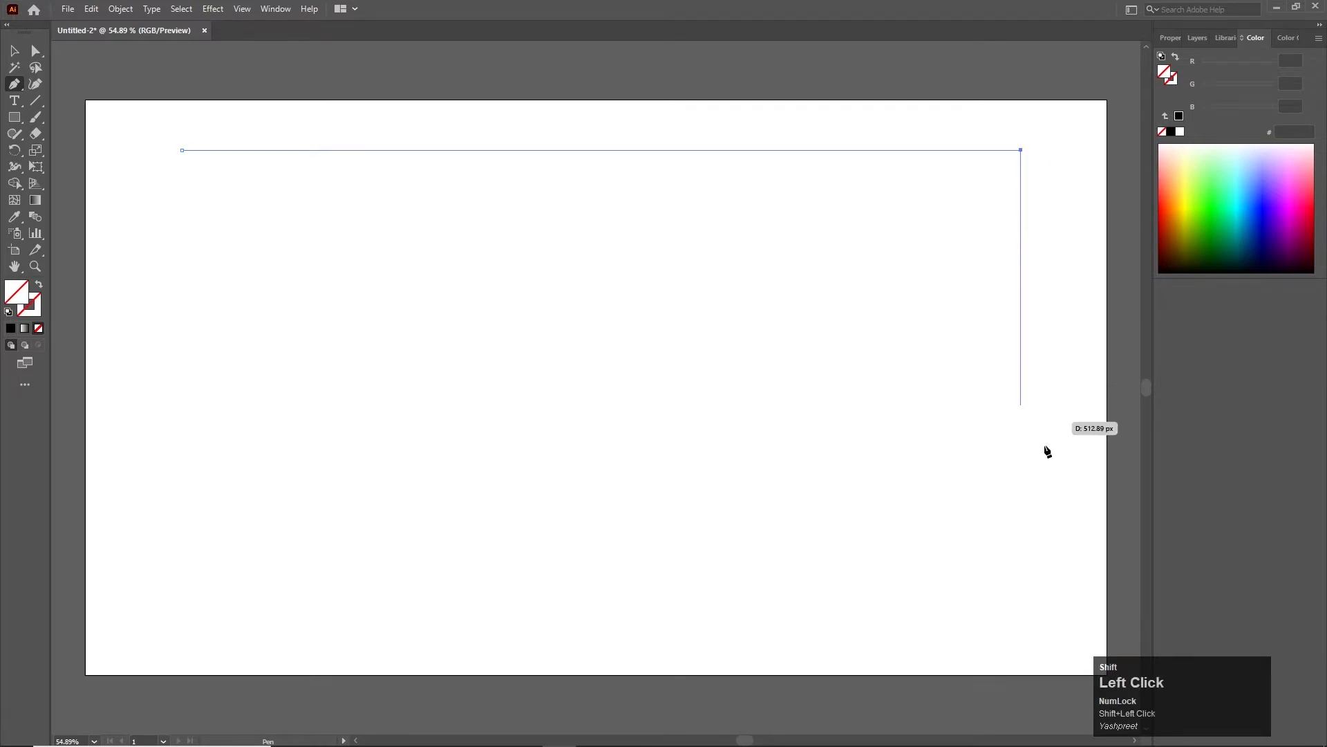
shift+click(1037, 630)
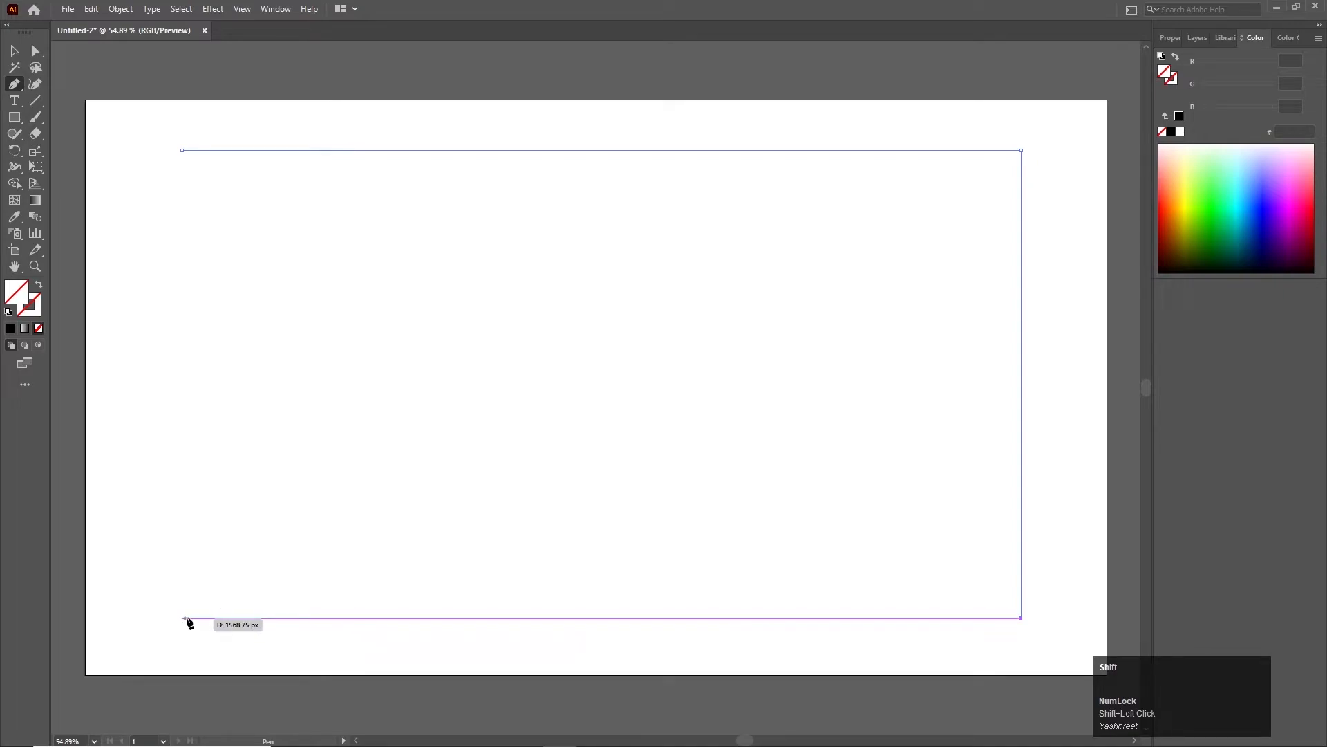
shift+click(182, 618)
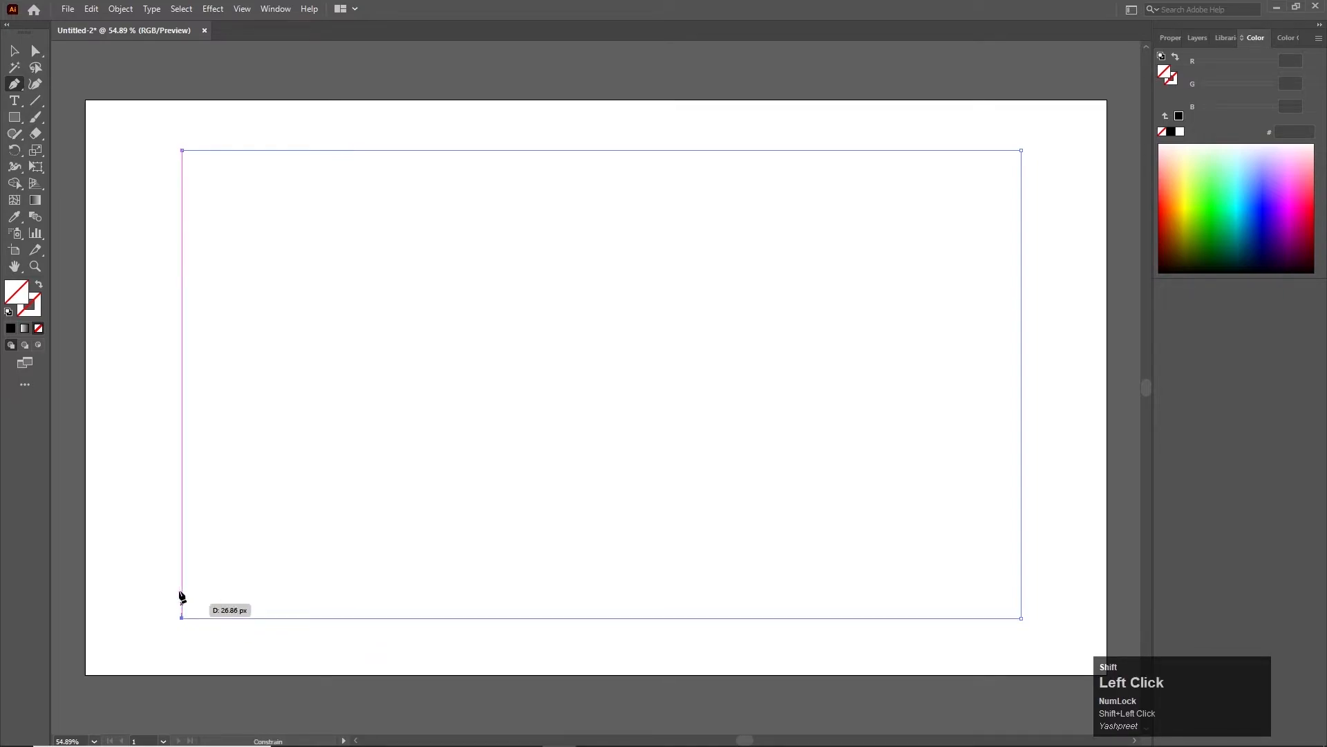
click(182, 151)
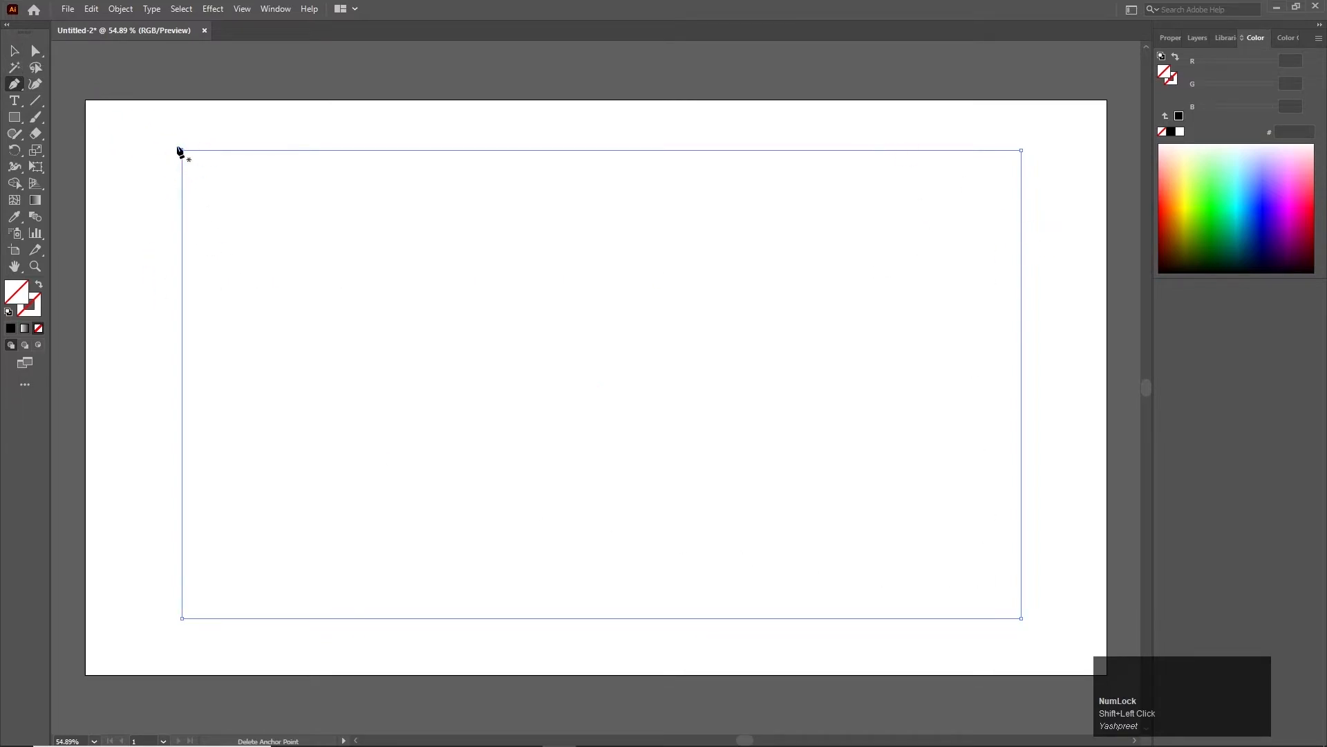
- Select the whole Pen-drawn rectangular path with the Selection tool and copy it
click(16, 55)
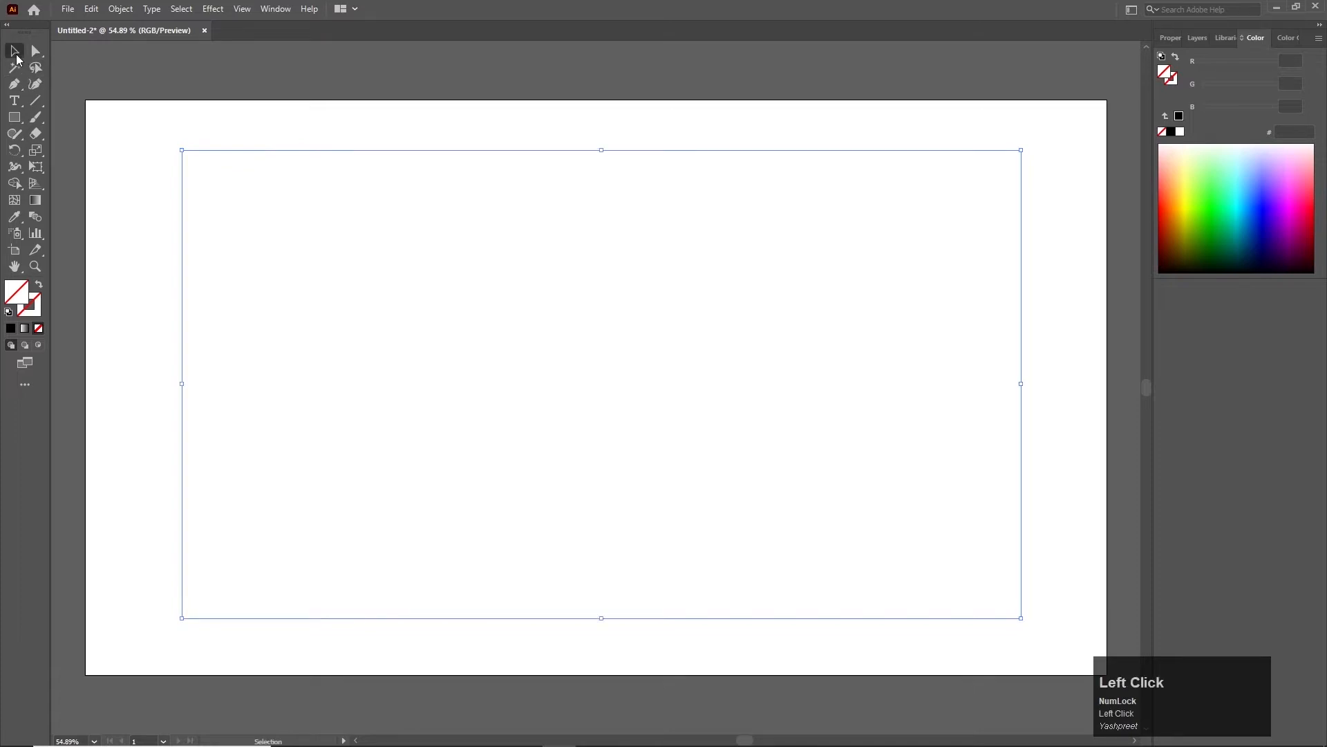
click(244, 133)
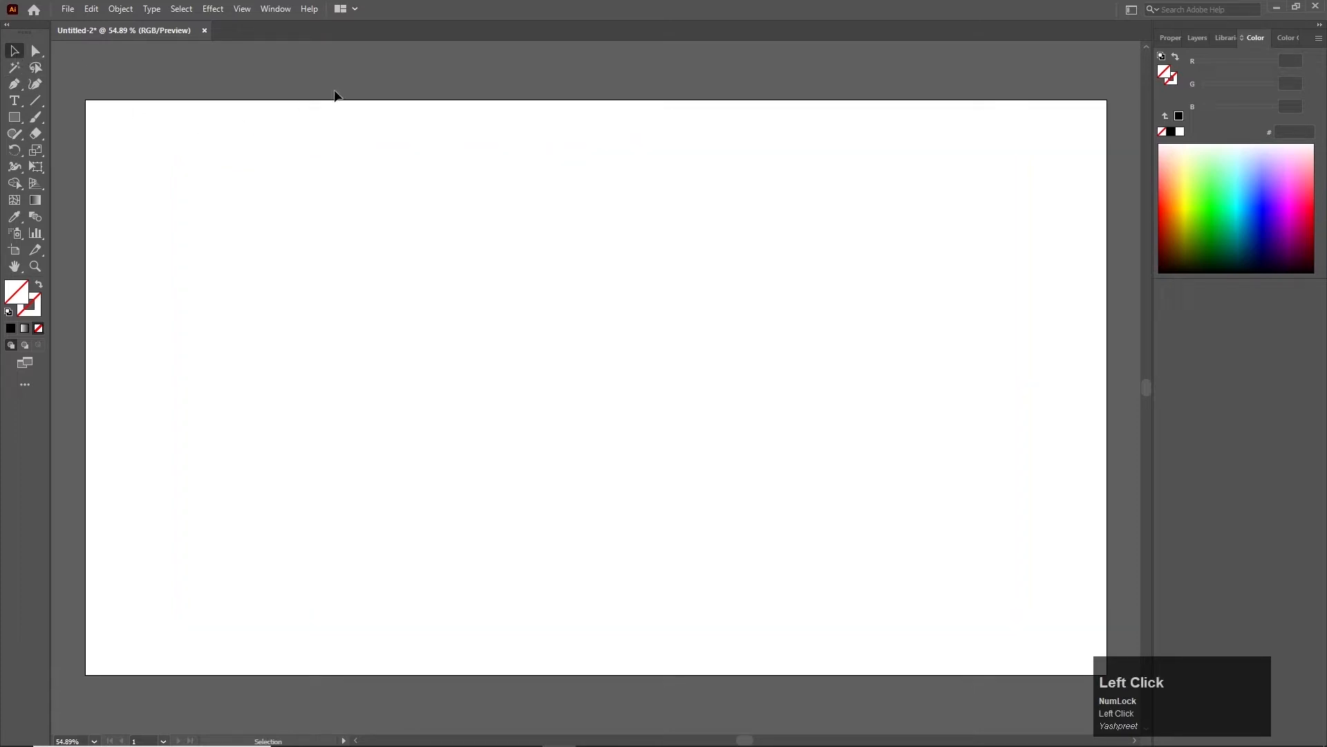
drag(145, 67, 703, 658)
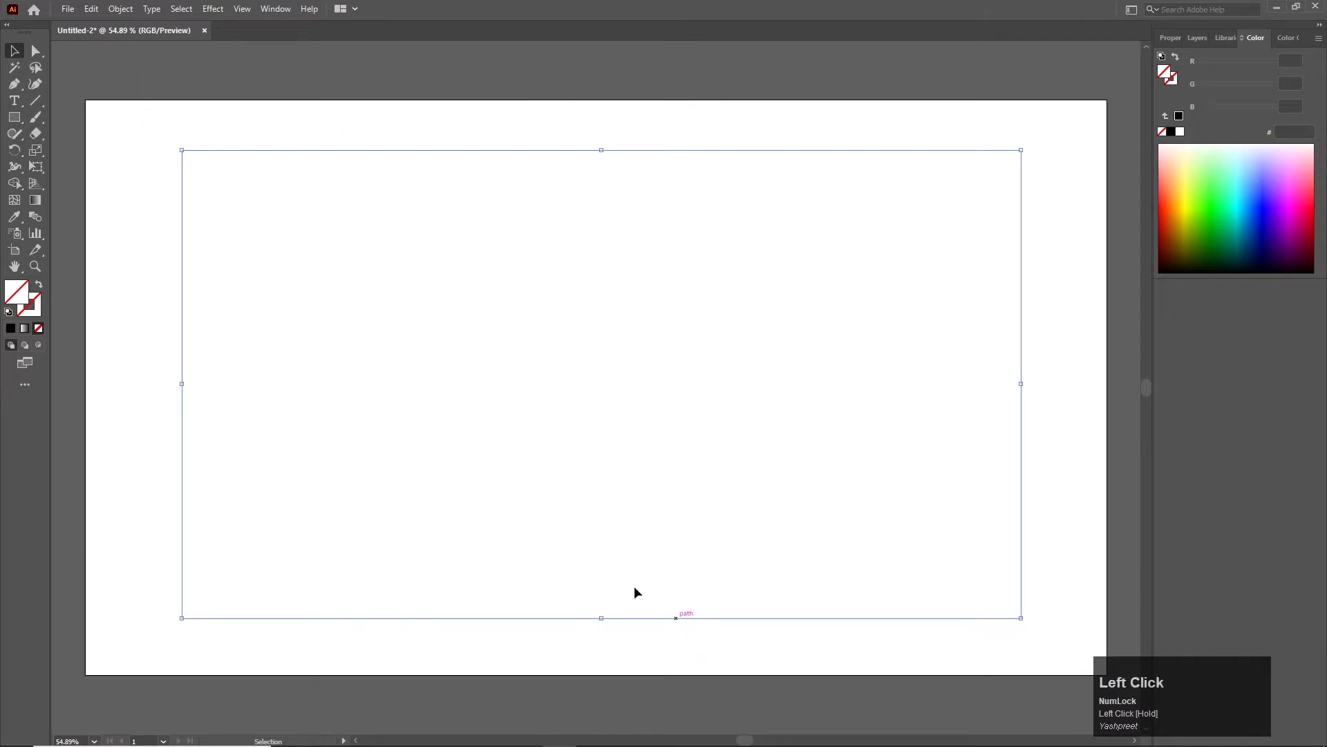
key(ctrl+c)
- Switch to After Effects and paste the copied rectangular path into the football layer's Position property at the start of the timeline
click(525, 732)
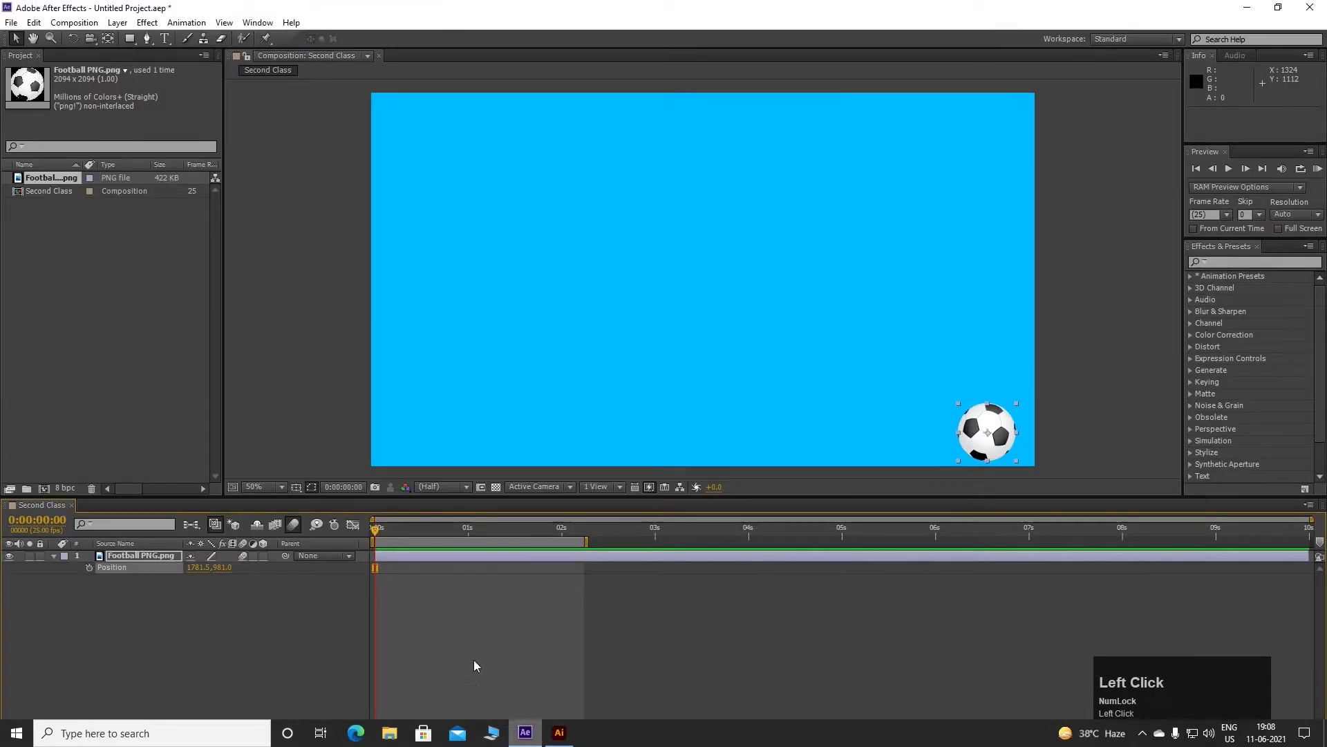
click(147, 603)
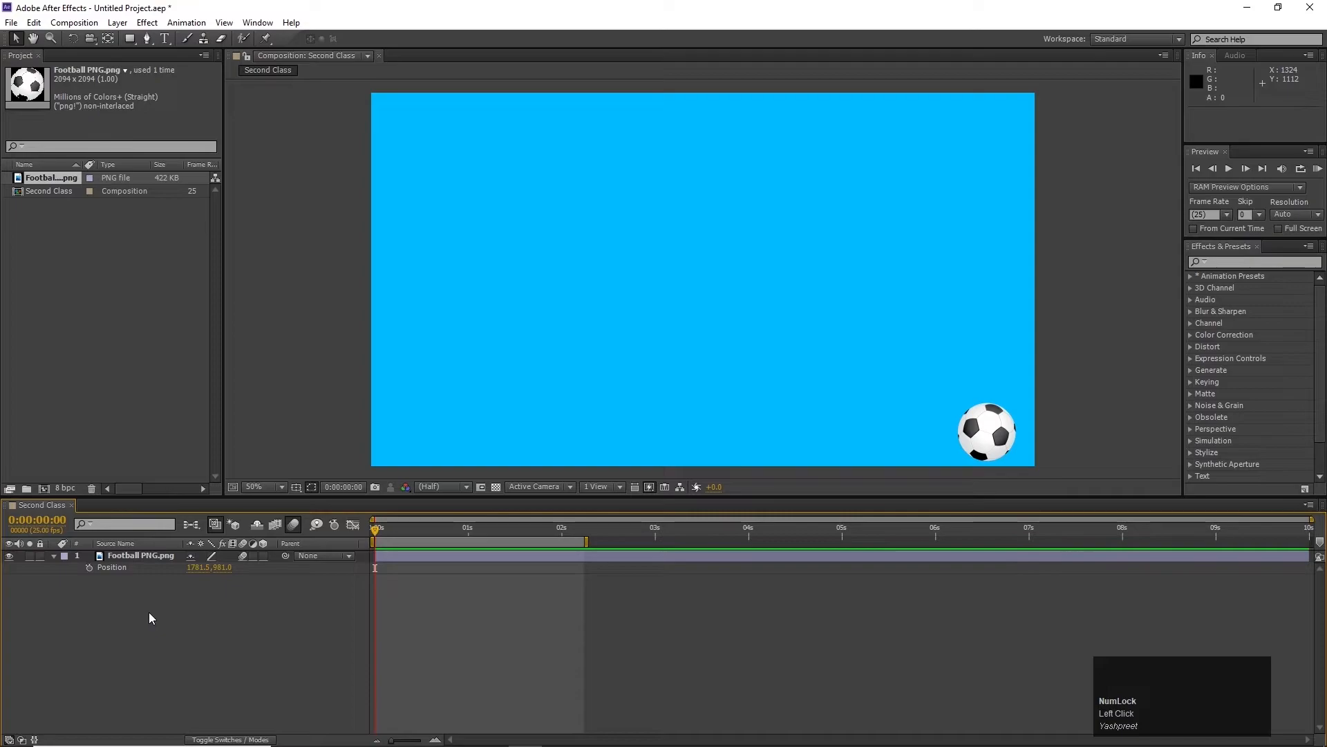
click(118, 571)
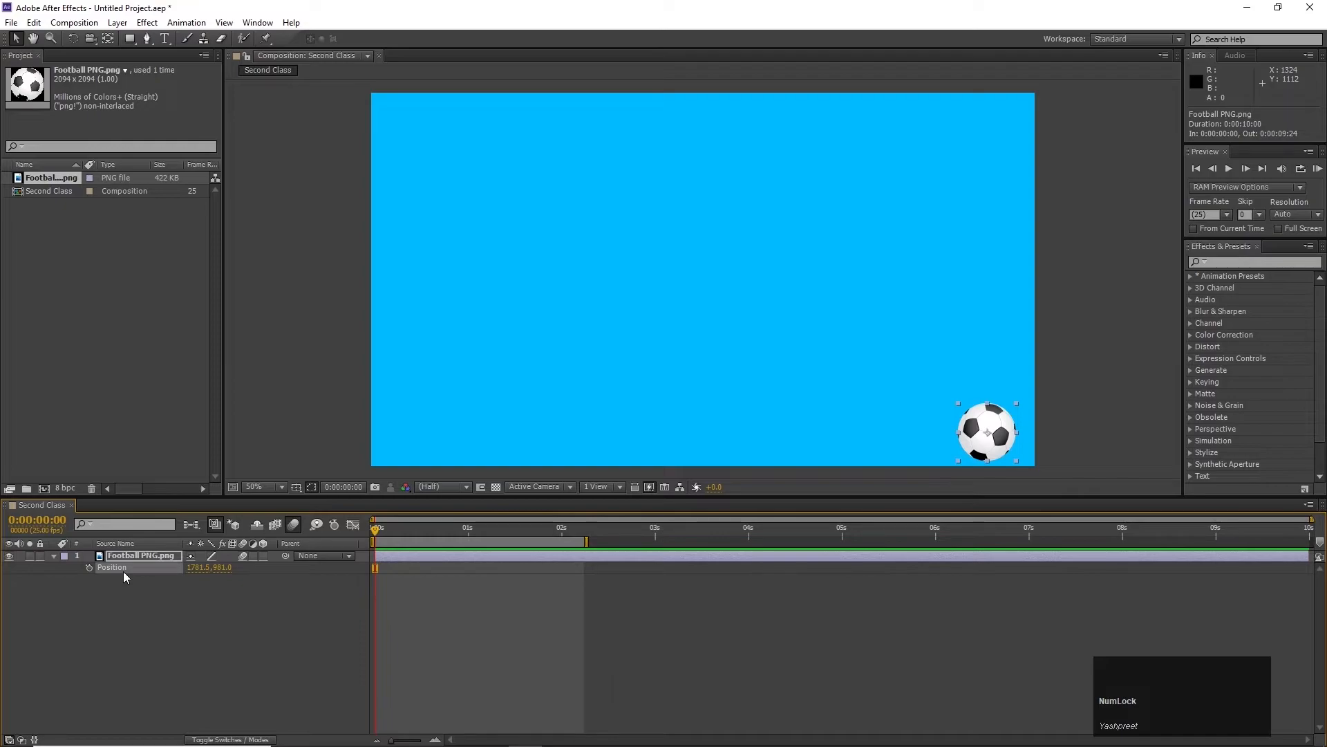
key(ctrl+v)
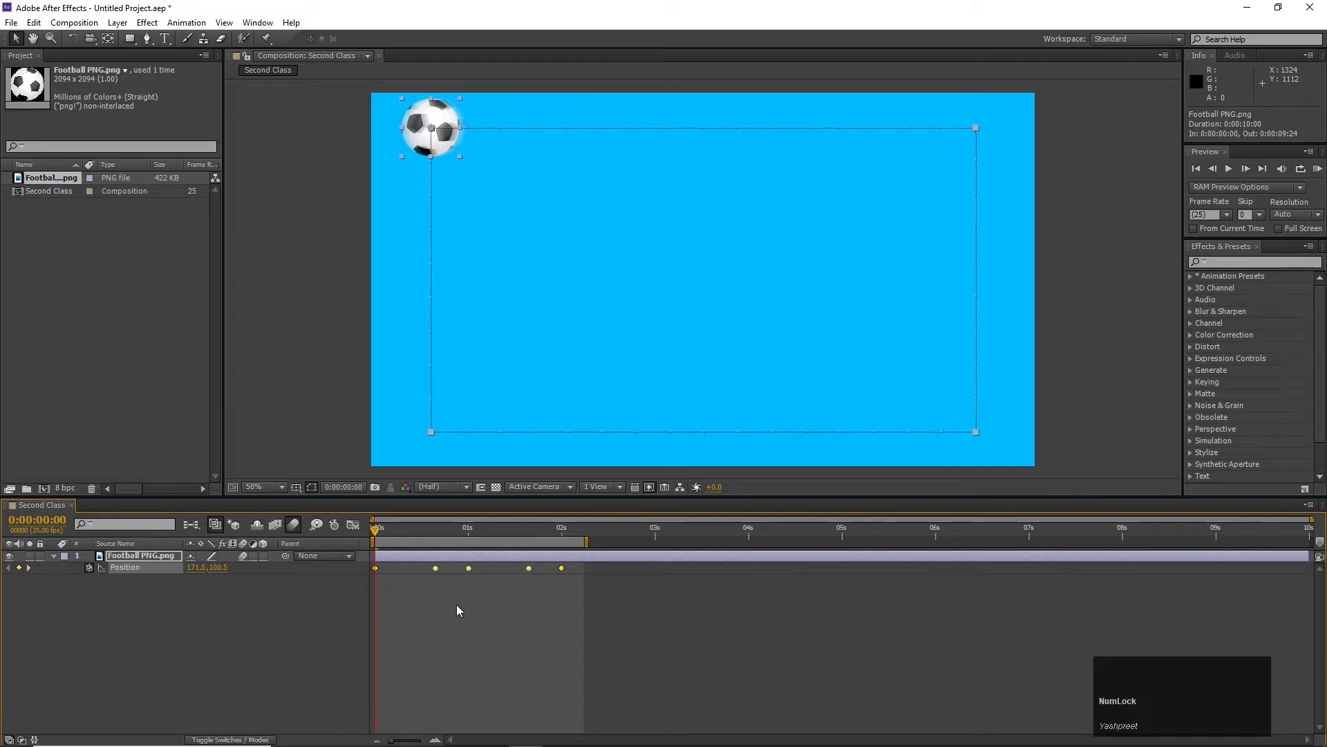
click(275, 631)
click(113, 565)
click(313, 620)
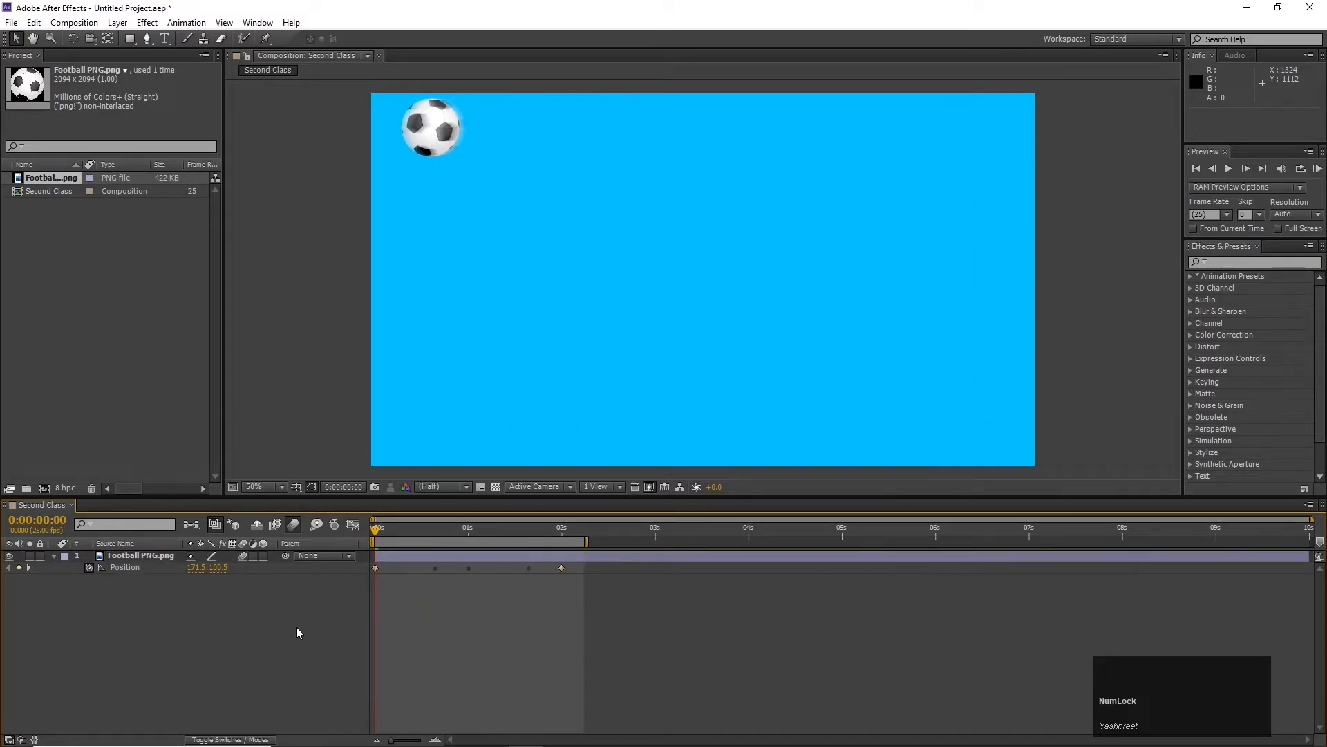
- Preview the football's motion along the pasted rectangular path, then show the path and scrub through the motion from the start
key(KP_0)
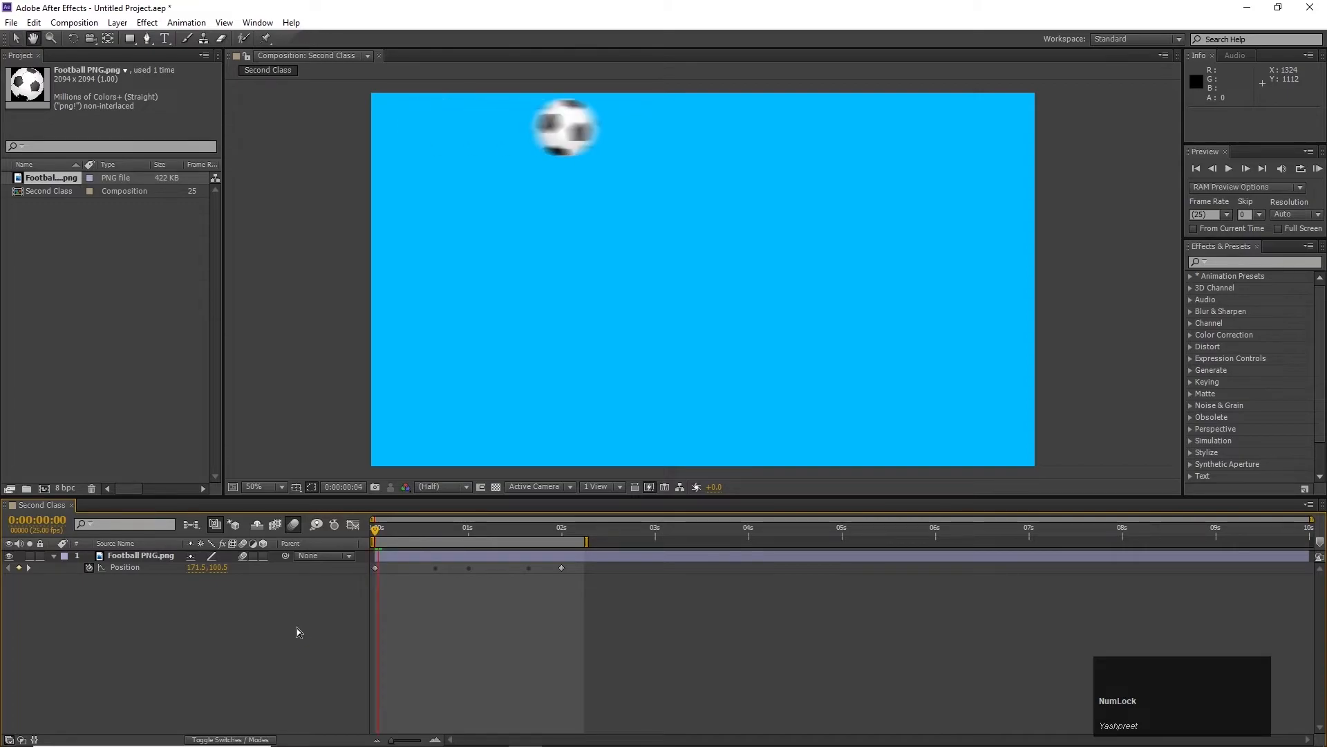
key(space)
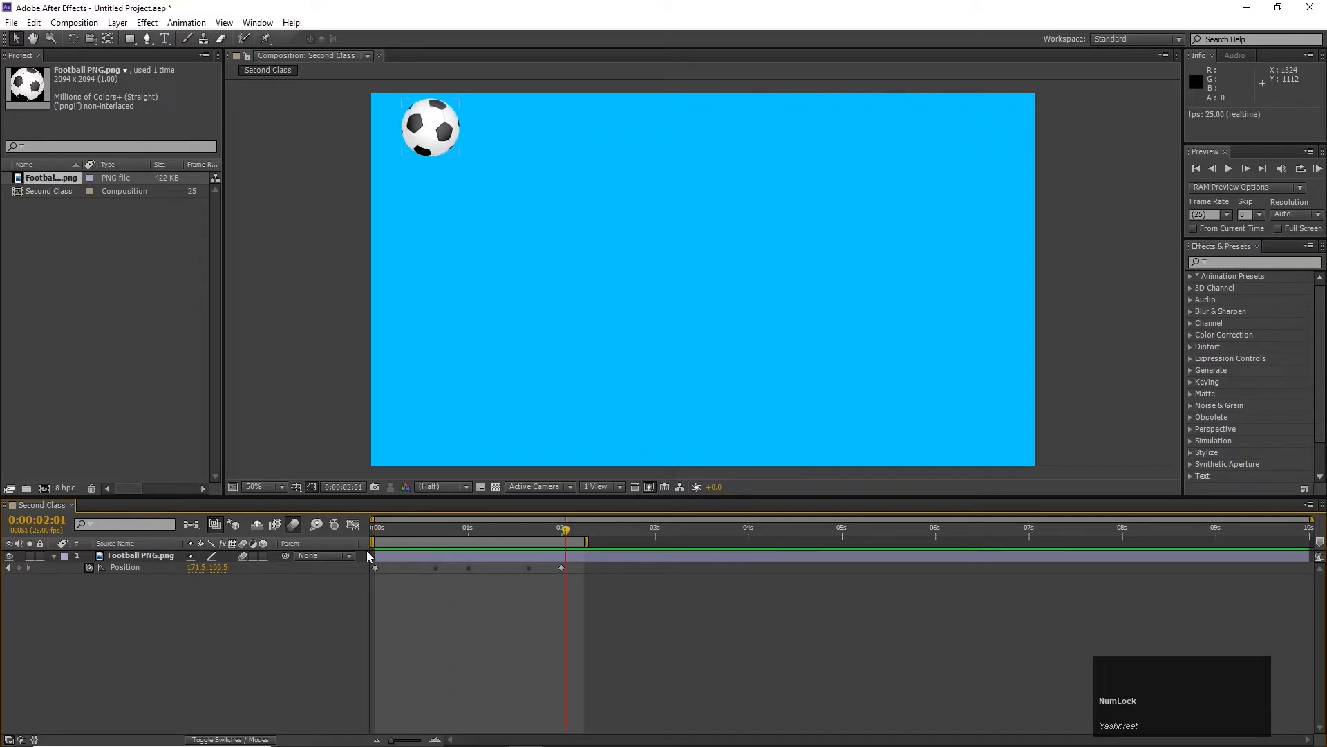
drag(405, 524, 309, 558)
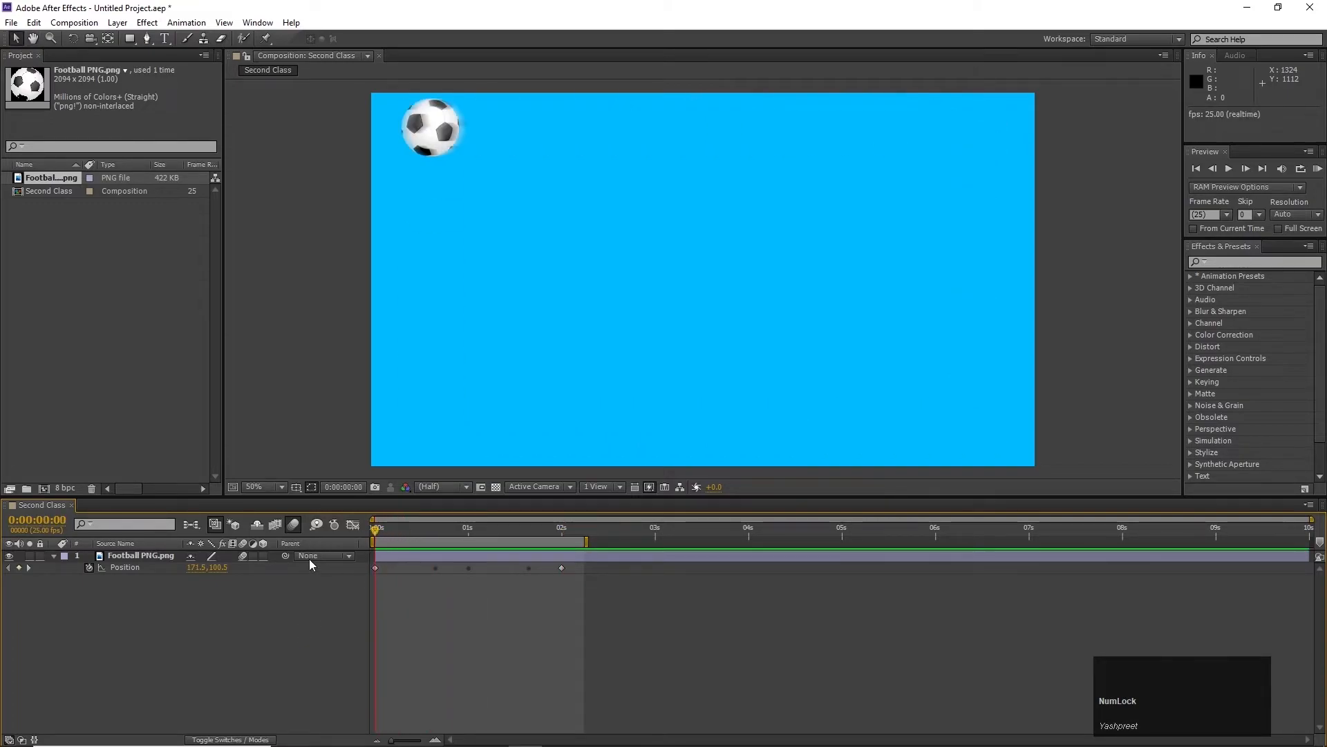
click(123, 568)
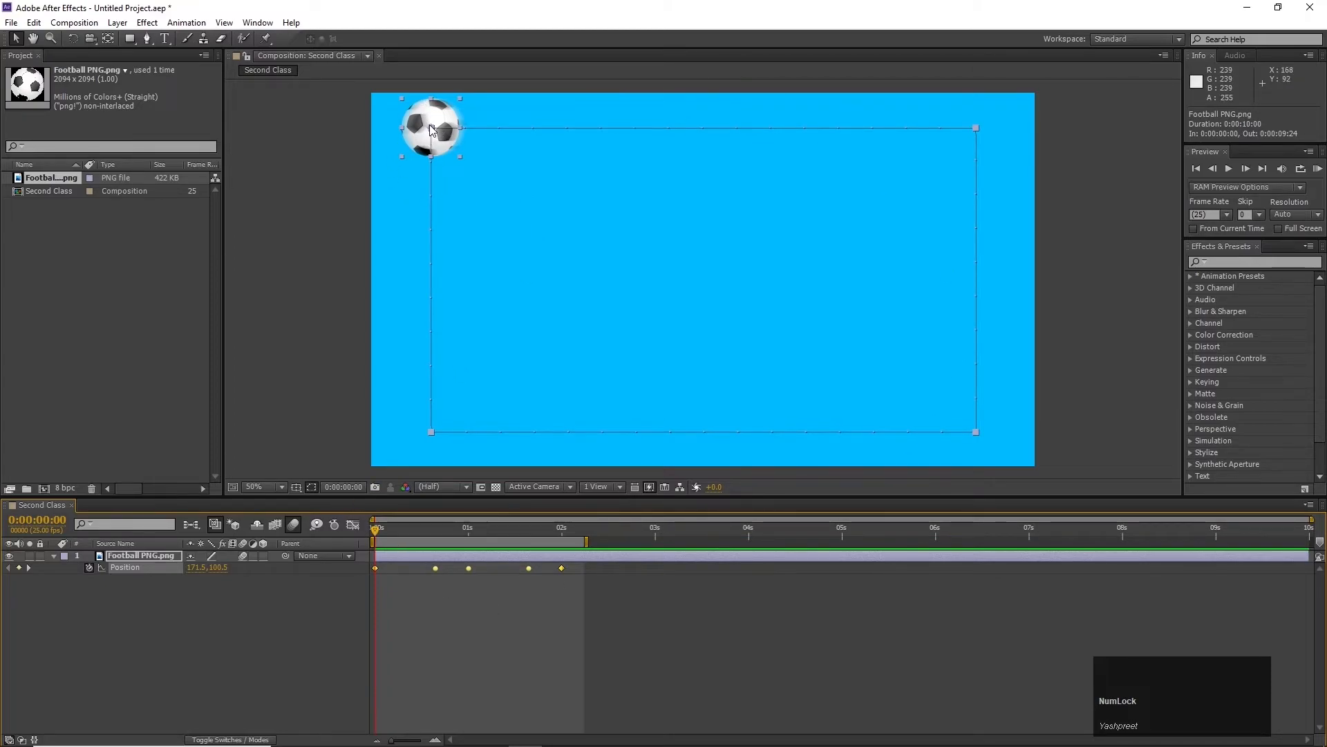
key(space)
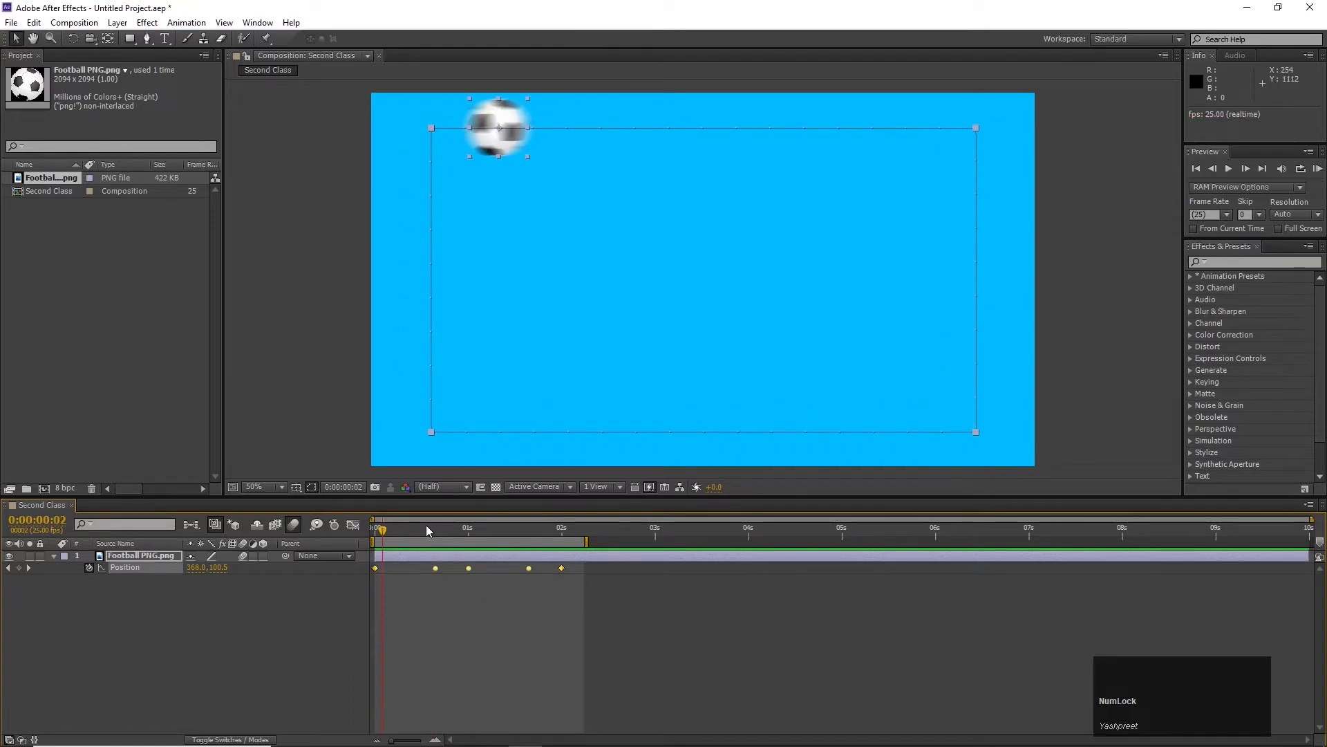
click(507, 614)
drag(613, 591, 373, 526)
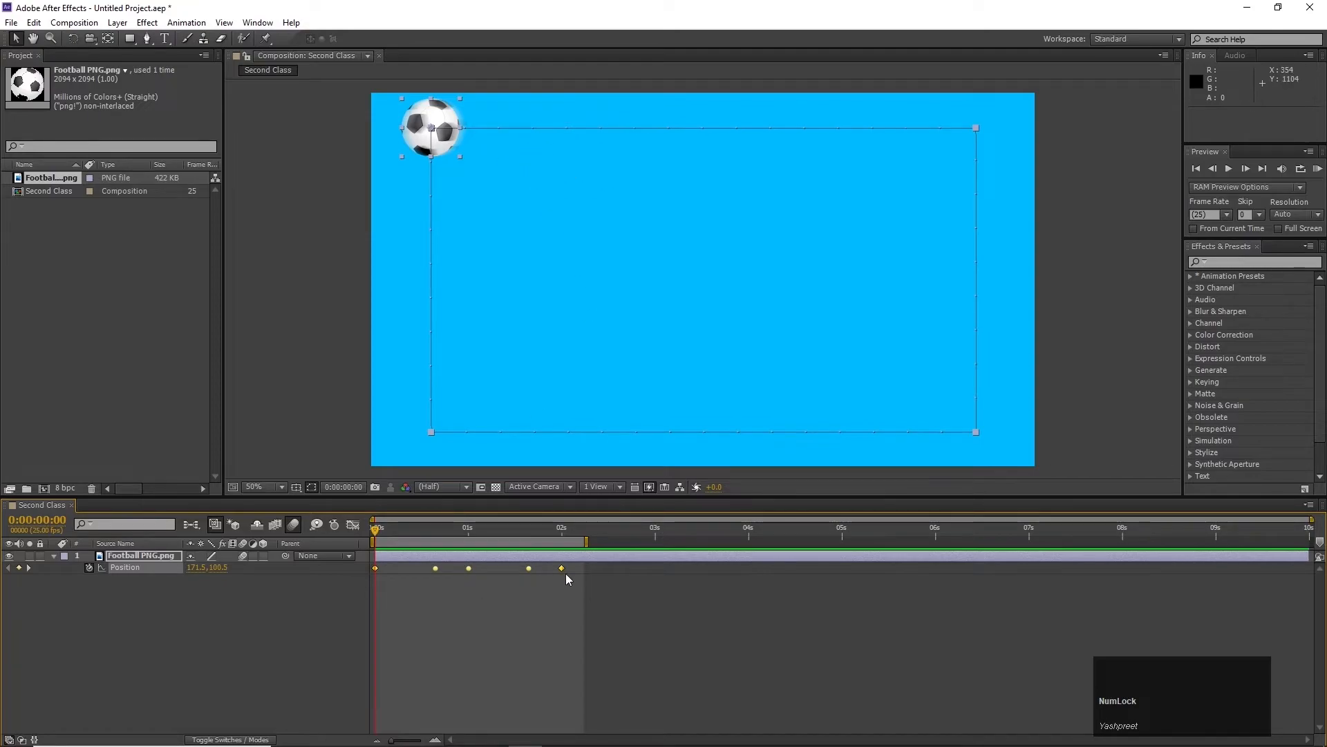
- Try retiming the pasted Position keyframes by moving the last one to just over 1 second, then past 5 seconds, preview, and undo
mouse_move(562, 568)
drag(562, 567, 484, 566)
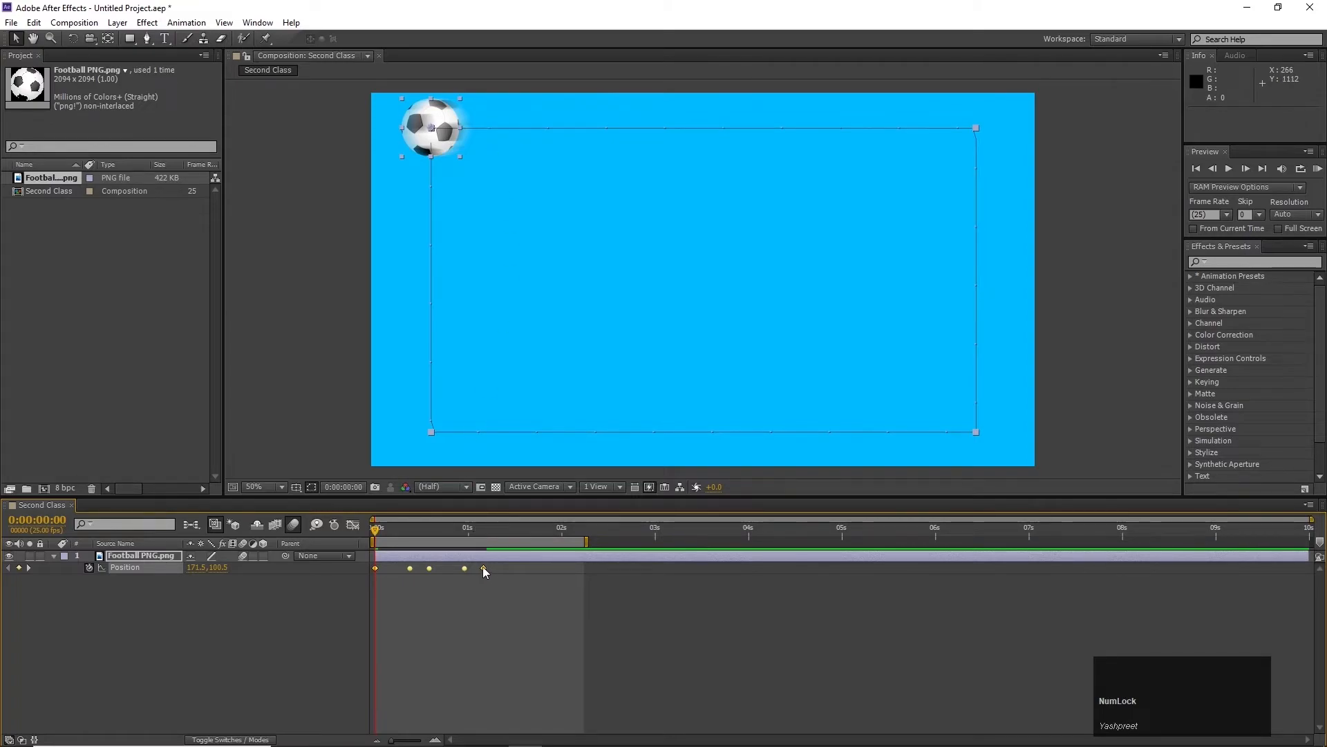
drag(484, 566, 865, 568)
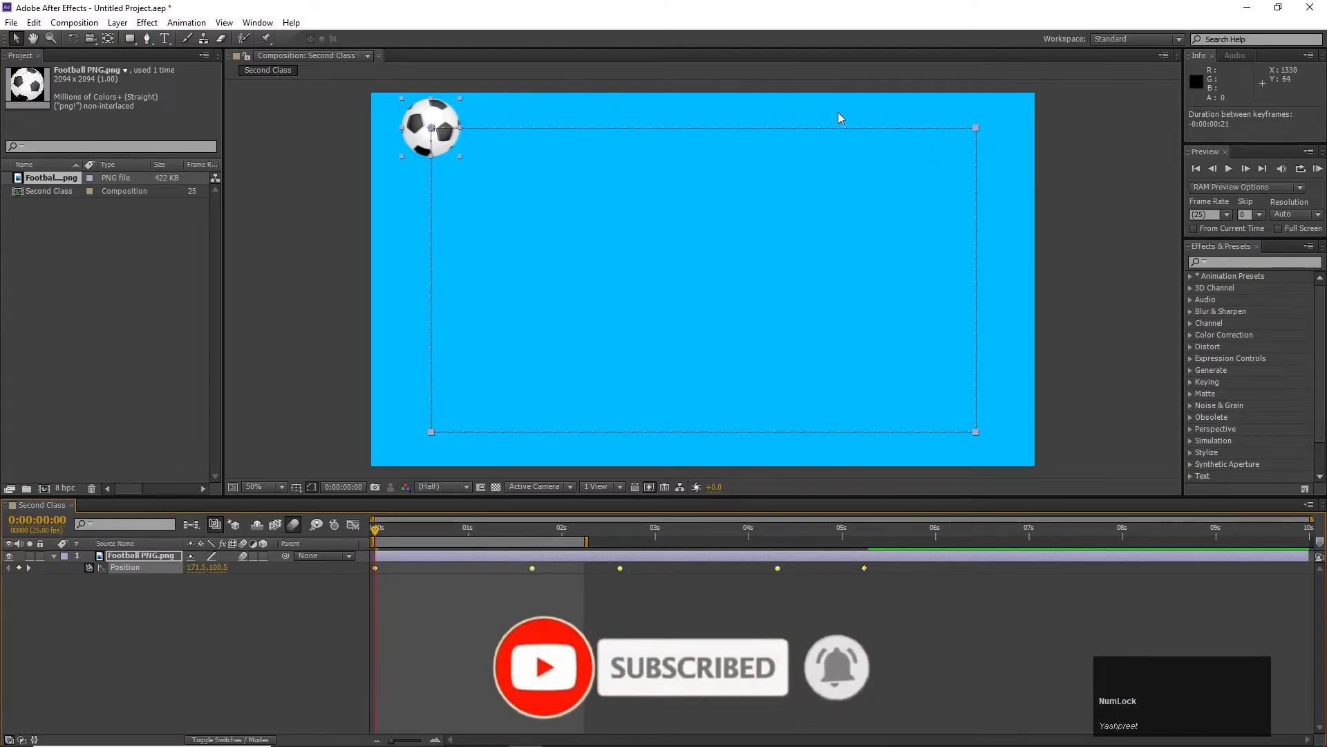
key(KP_0)
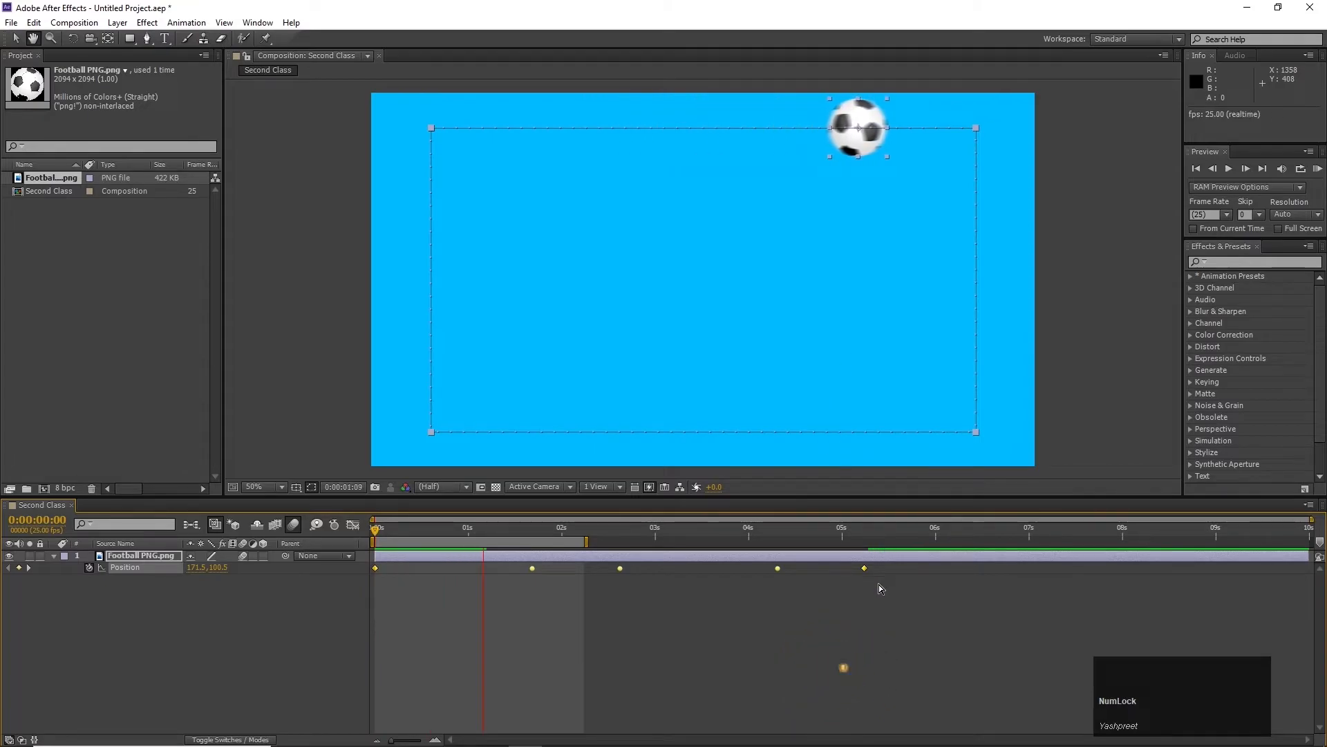
key(space)
key(ctrl+z)
click(723, 622)
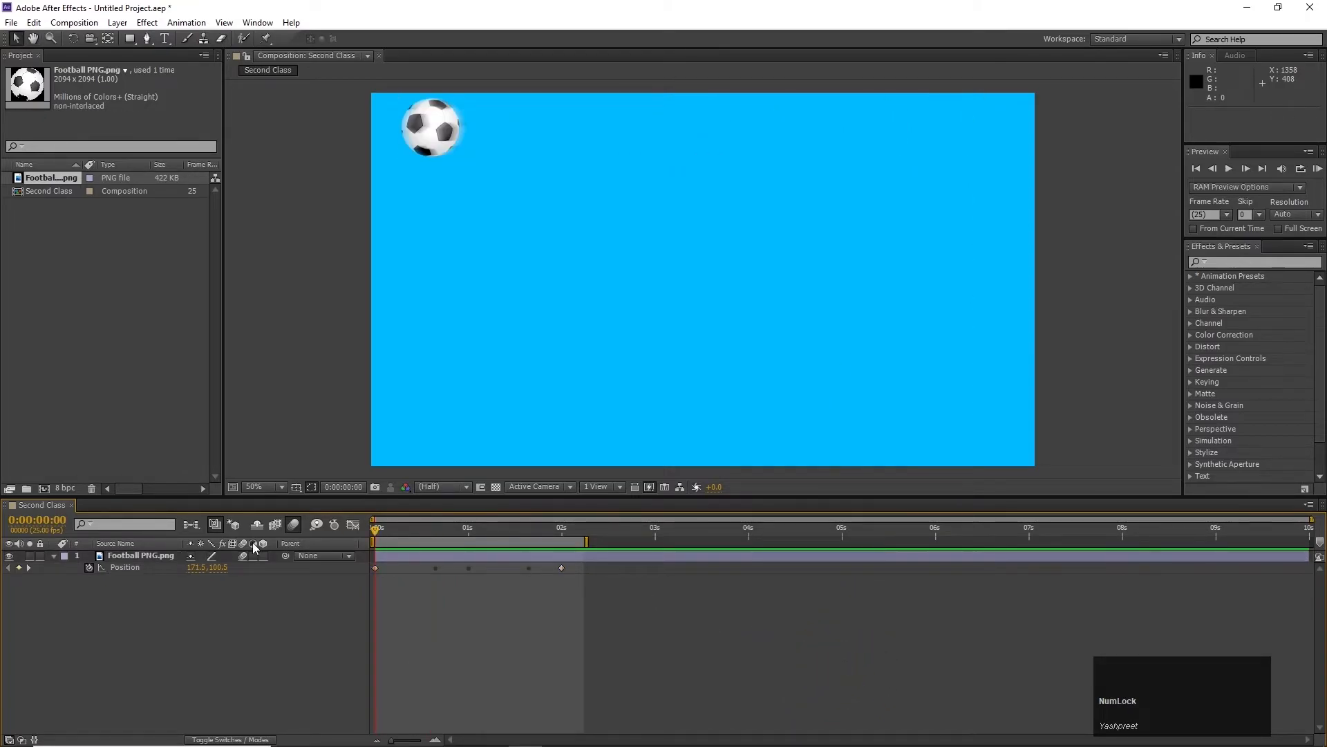
- Preview the football's motion at the restored timing, return to the start, and remove all of its Position keyframes
key(KP_0)
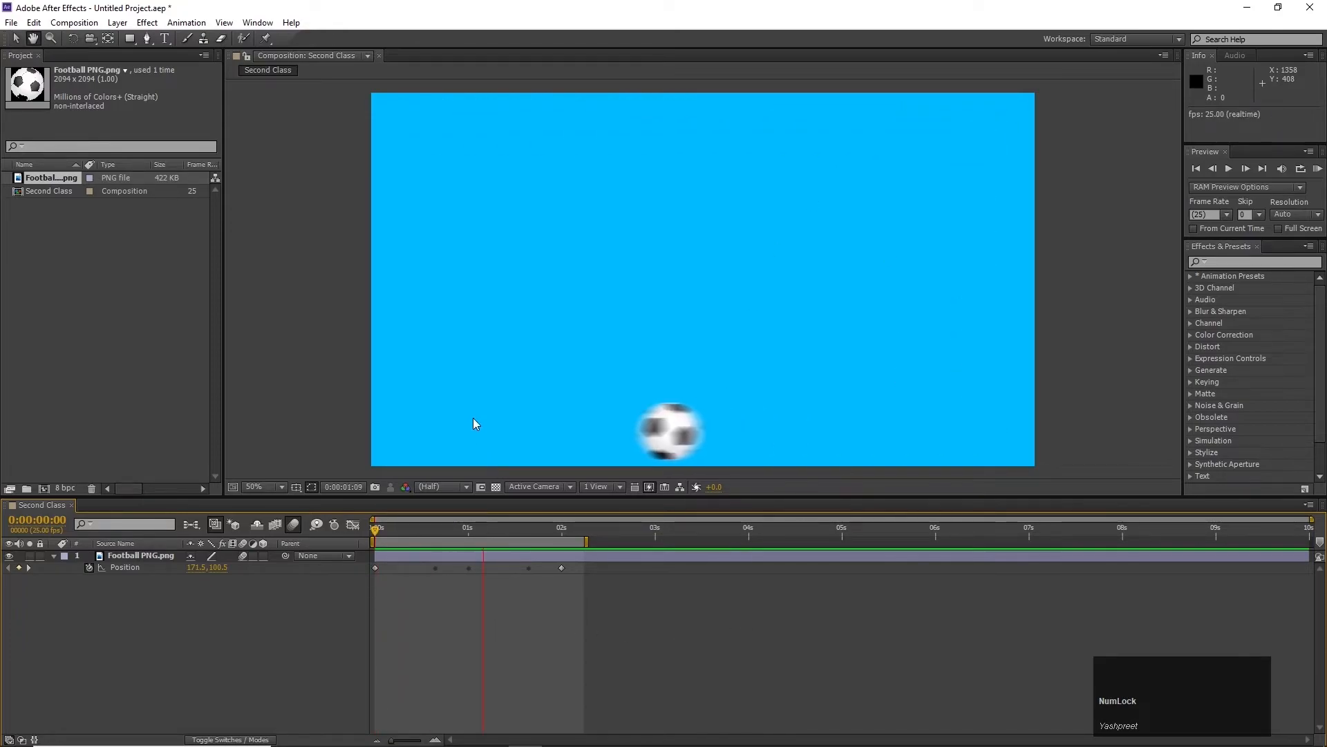
key(space)
key(Home)
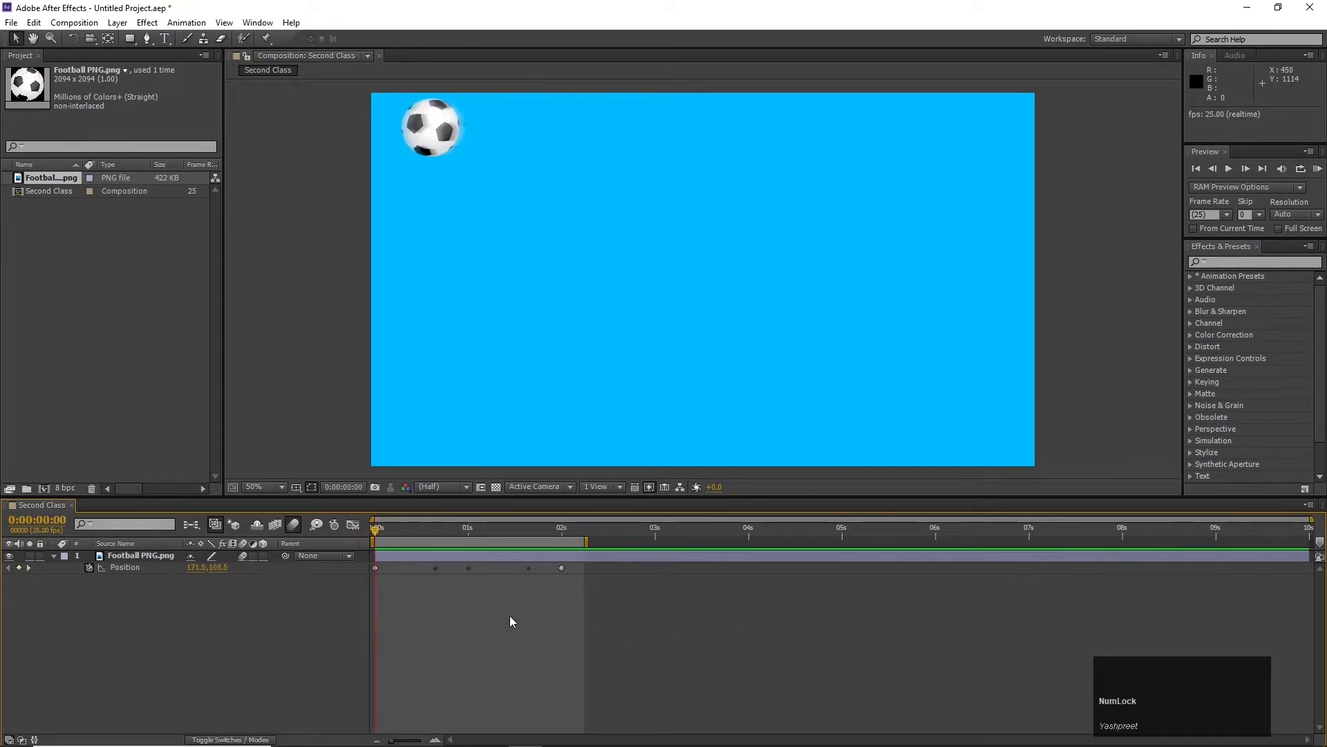
click(440, 145)
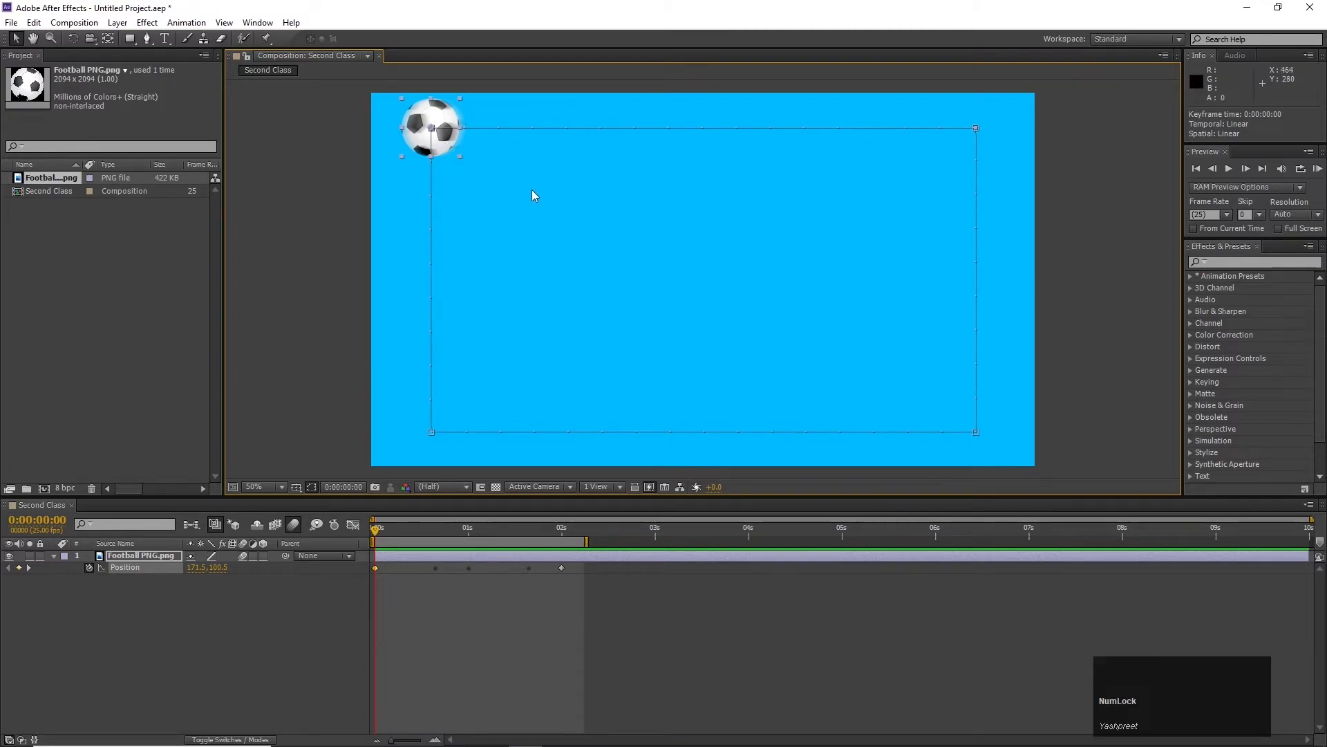
click(89, 568)
- Switch to Illustrator, draw a circle spanning most of the artboard's height with the Ellipse tool, and copy it
click(560, 733)
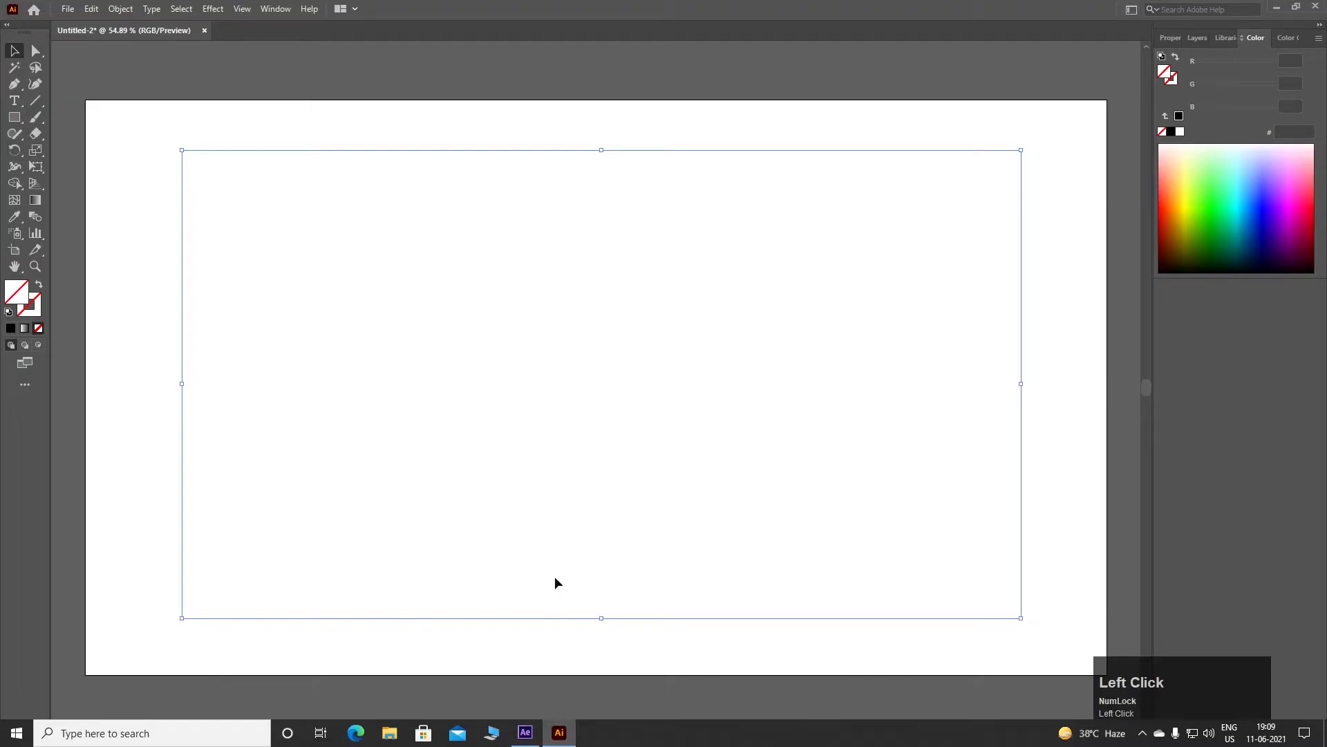
click(270, 308)
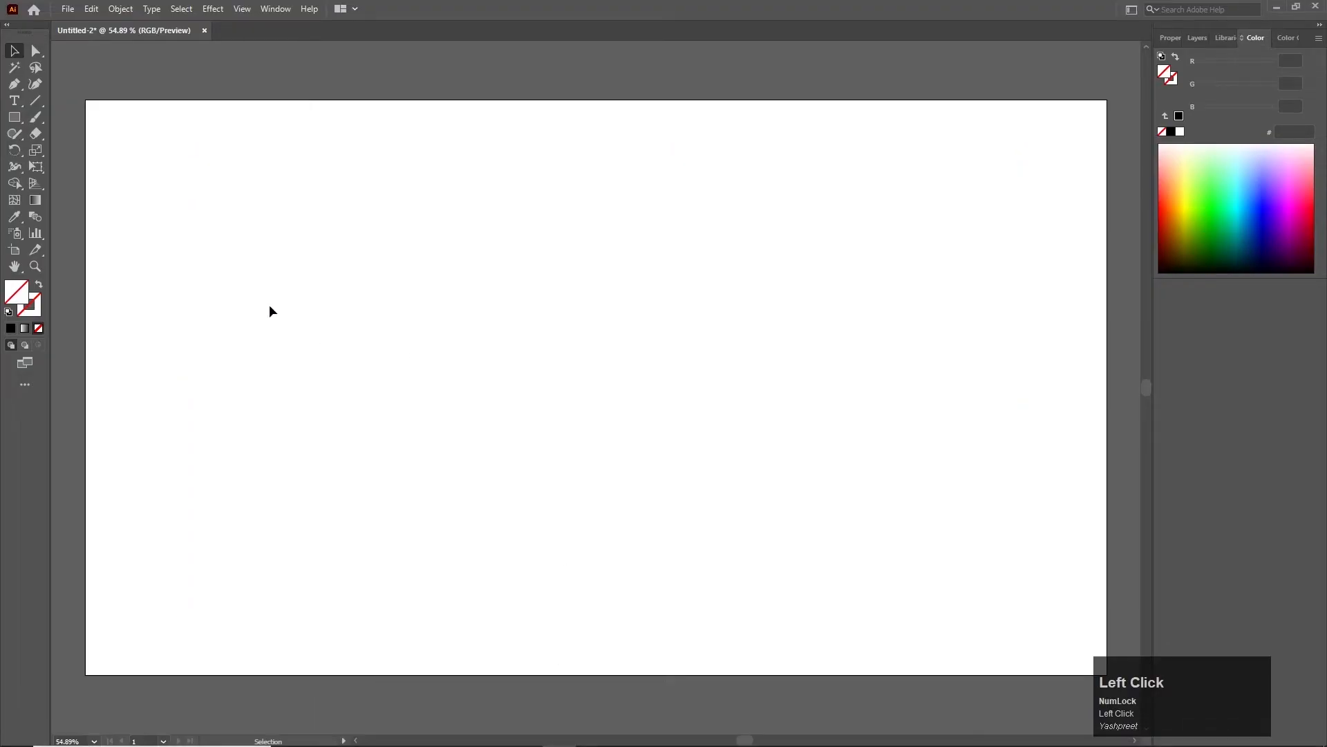
click(18, 121)
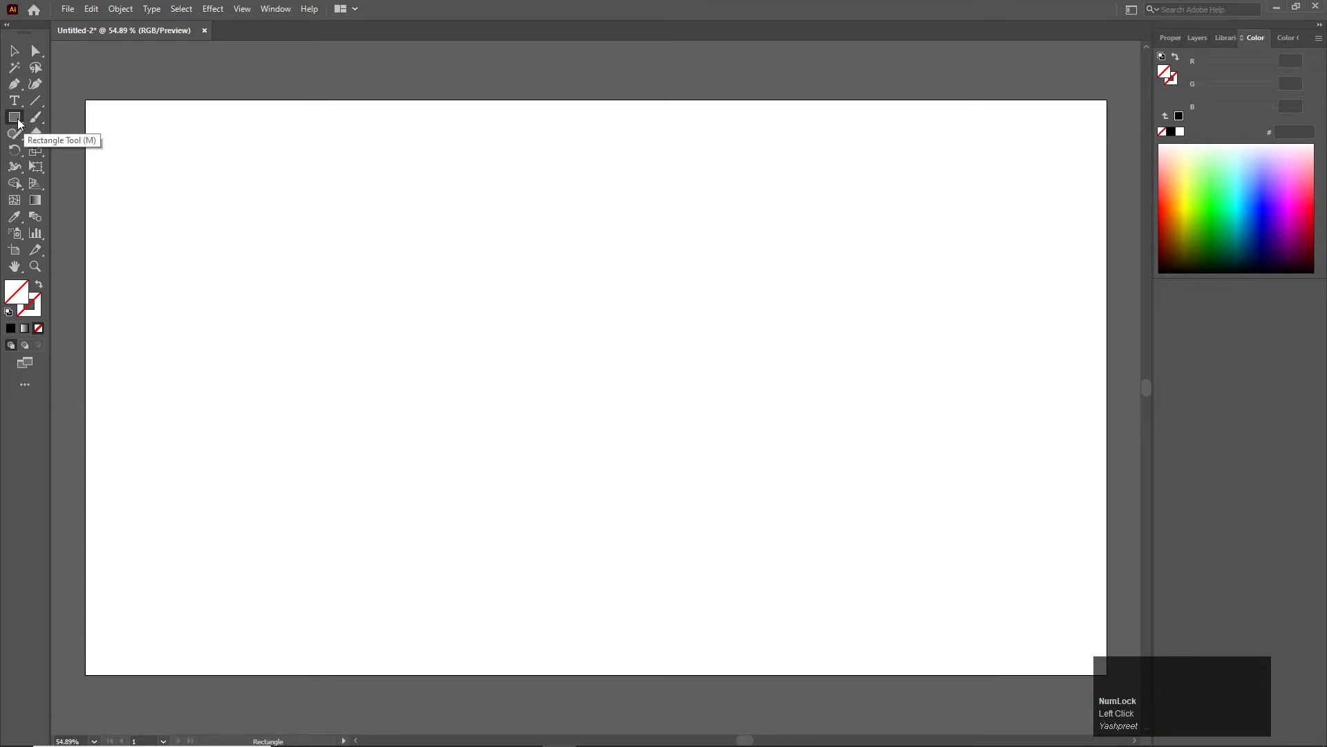
click(18, 121)
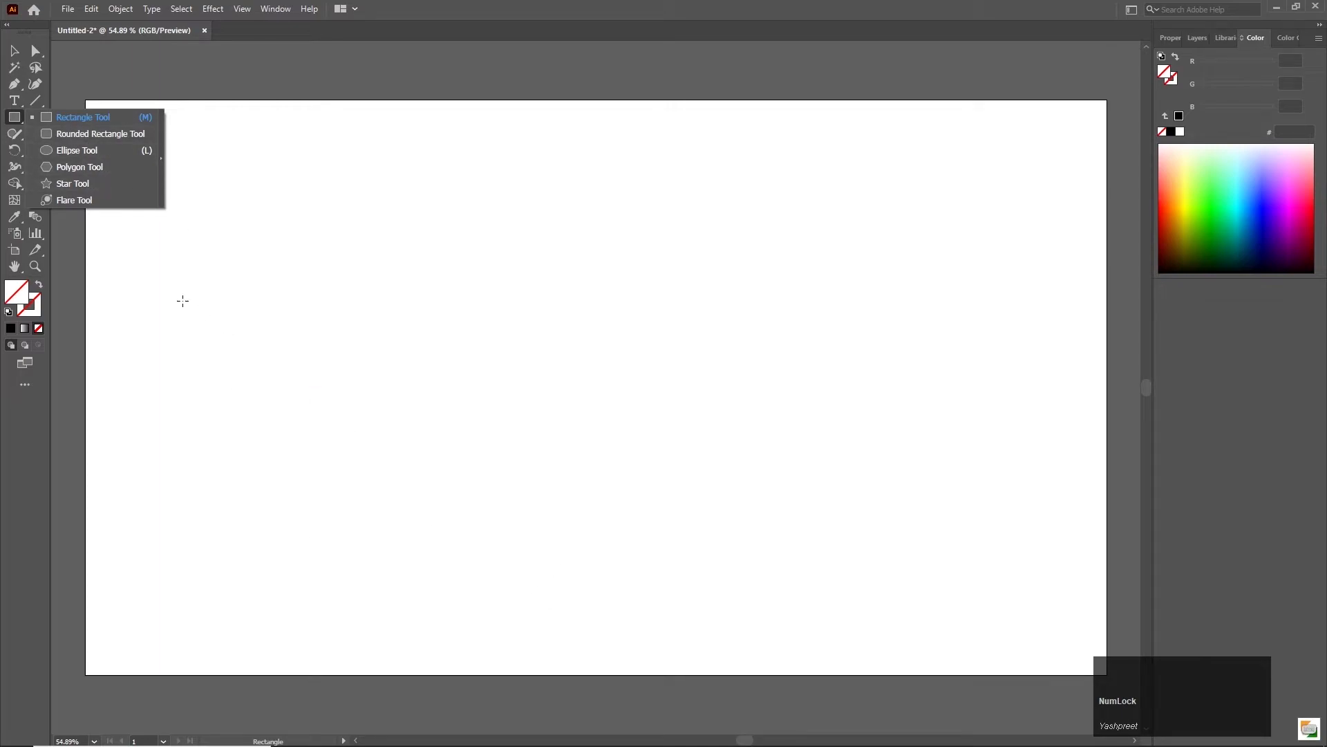
click(81, 152)
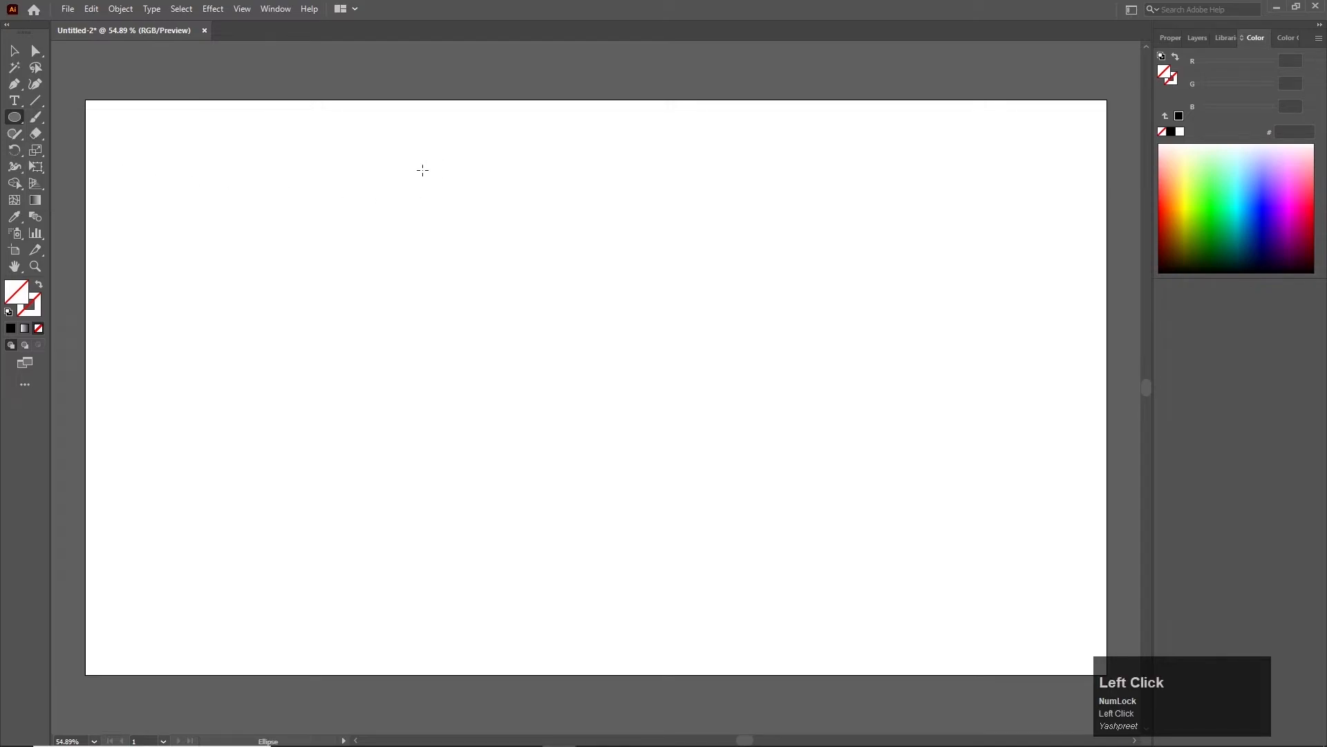
drag(422, 170, 904, 626)
key(ctrl)
key(ctrl+c)
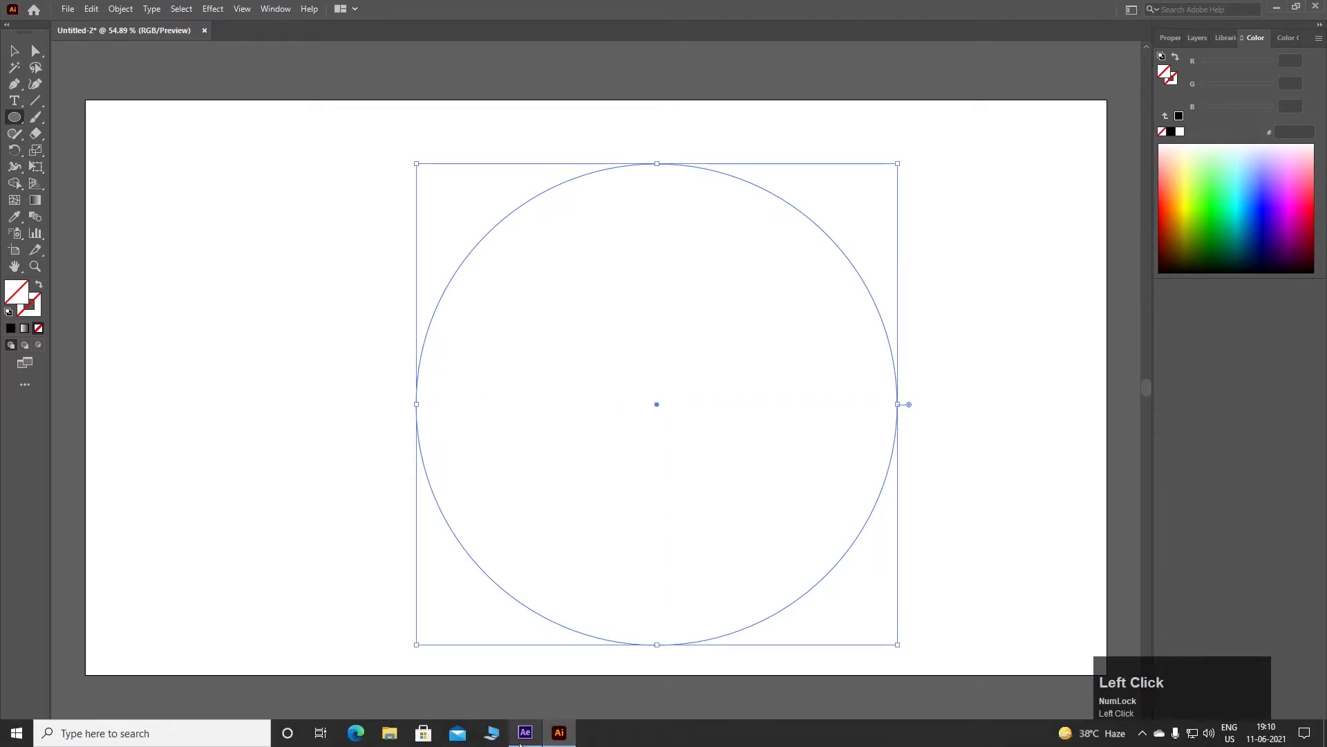
- Switch to After Effects and paste the copied circle into the football layer's Position property at the start of the timeline
click(520, 745)
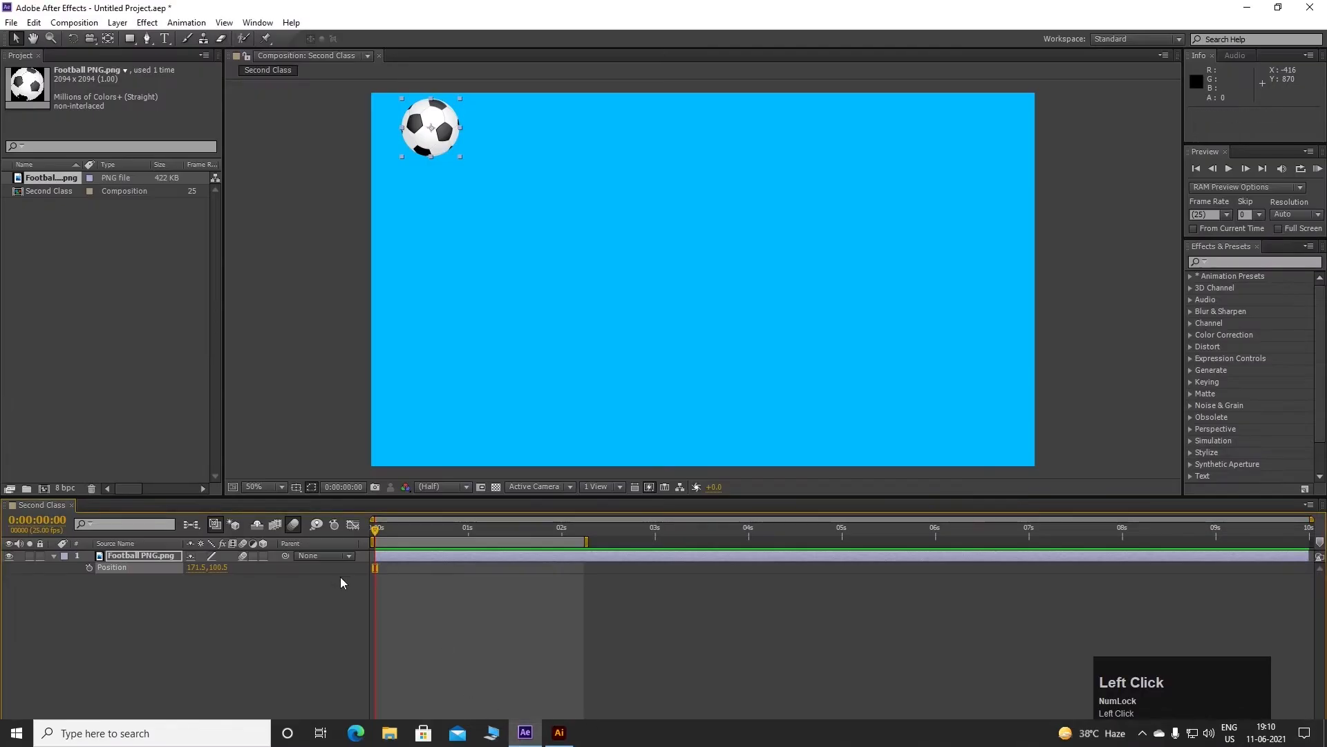
click(115, 603)
click(128, 564)
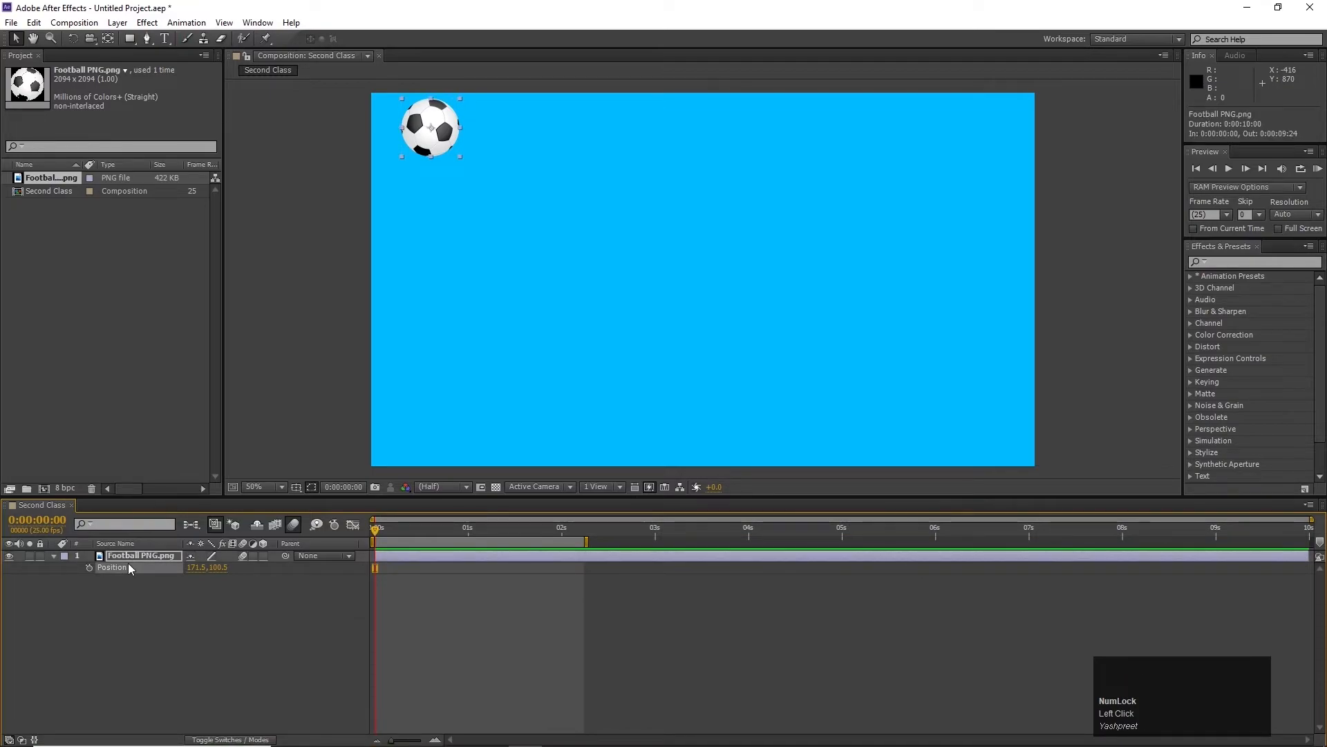
key(ctrl+v)
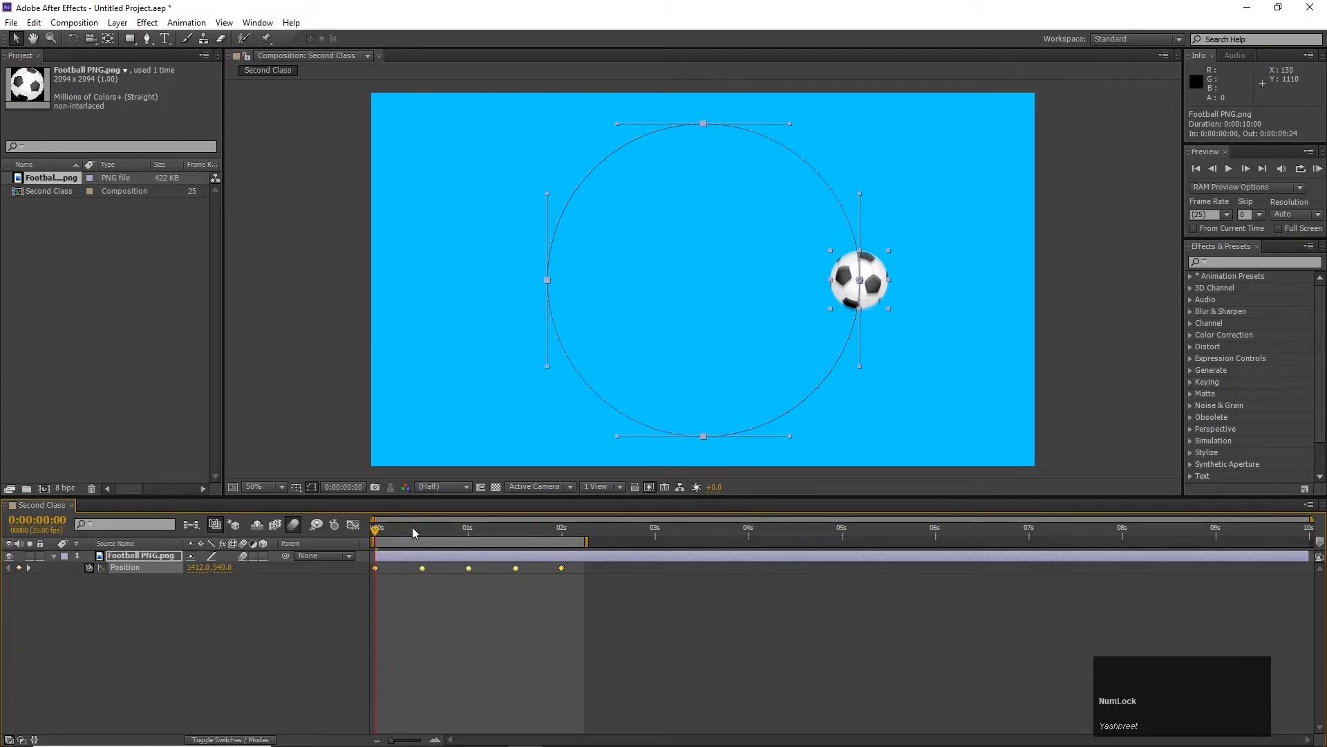
click(536, 636)
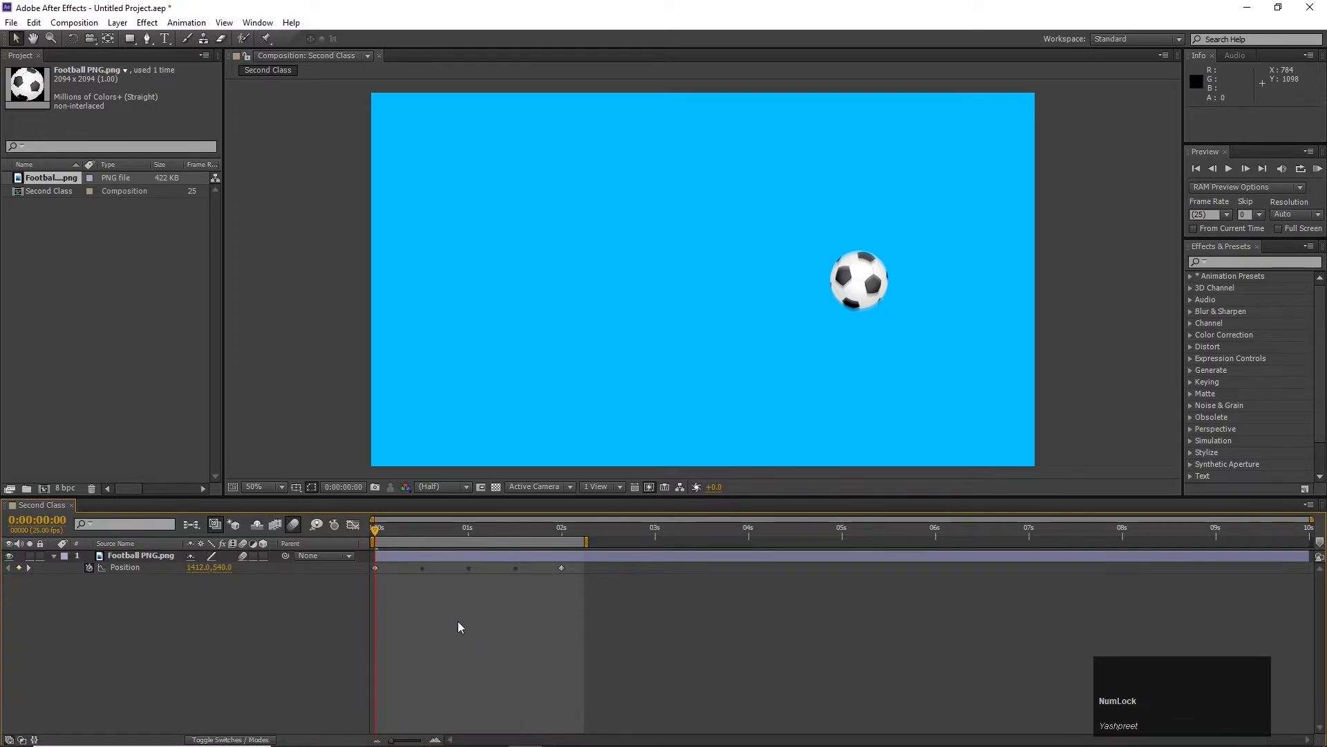
- Preview the football's circular motion, return to the start, and examine the keyframe points along its motion path
key(KP_0)
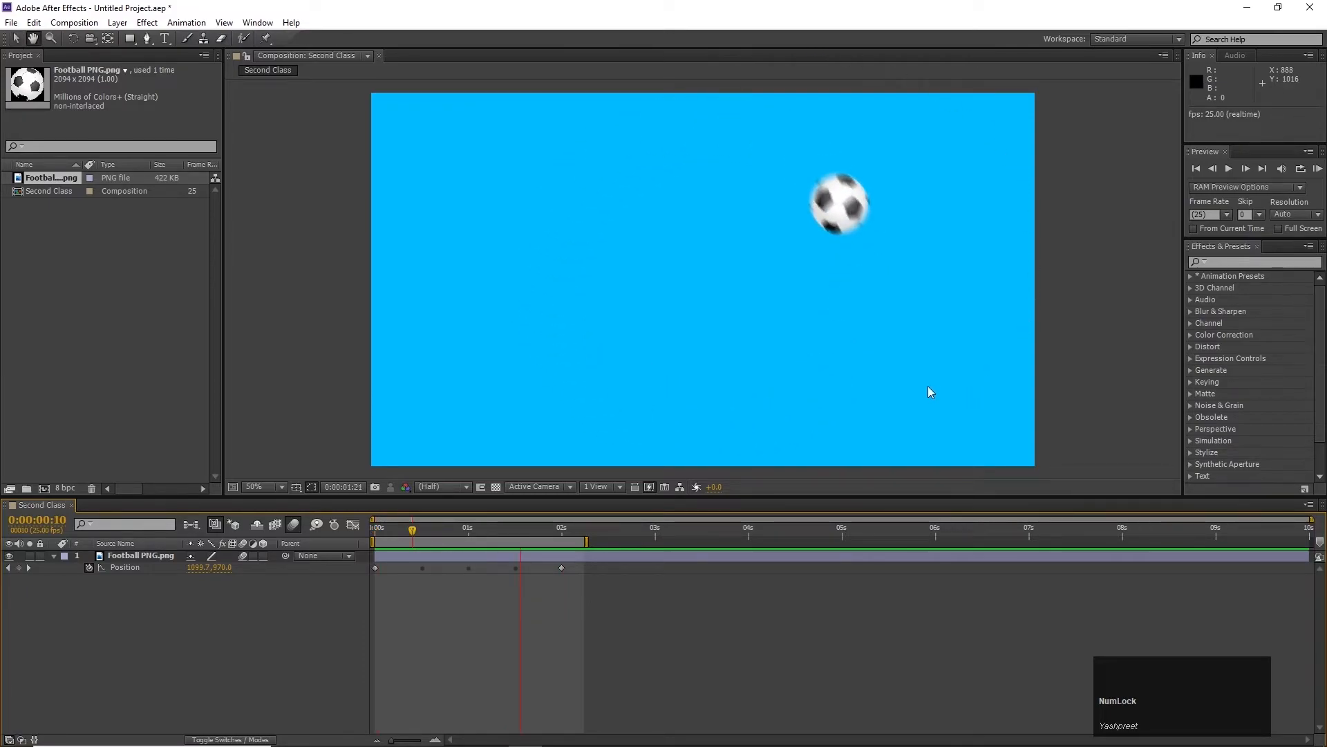
key(space)
drag(454, 531, 294, 588)
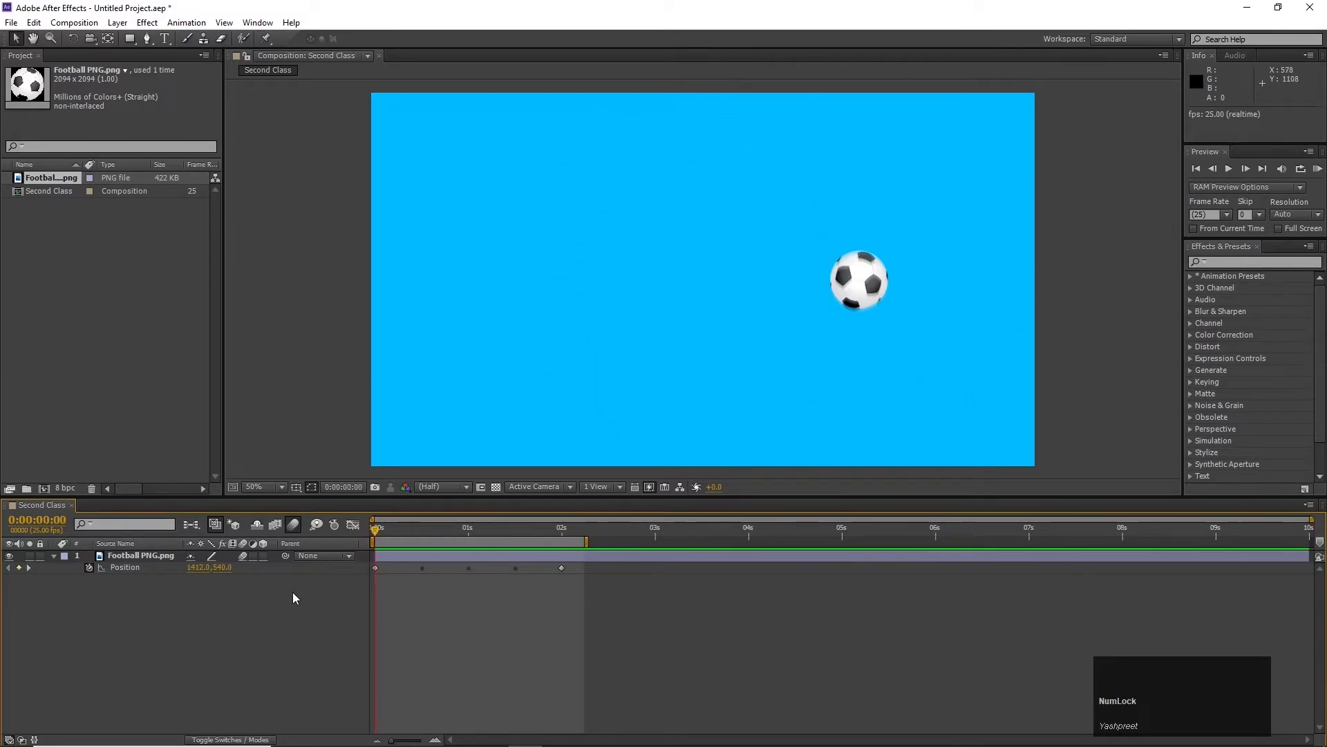
click(856, 315)
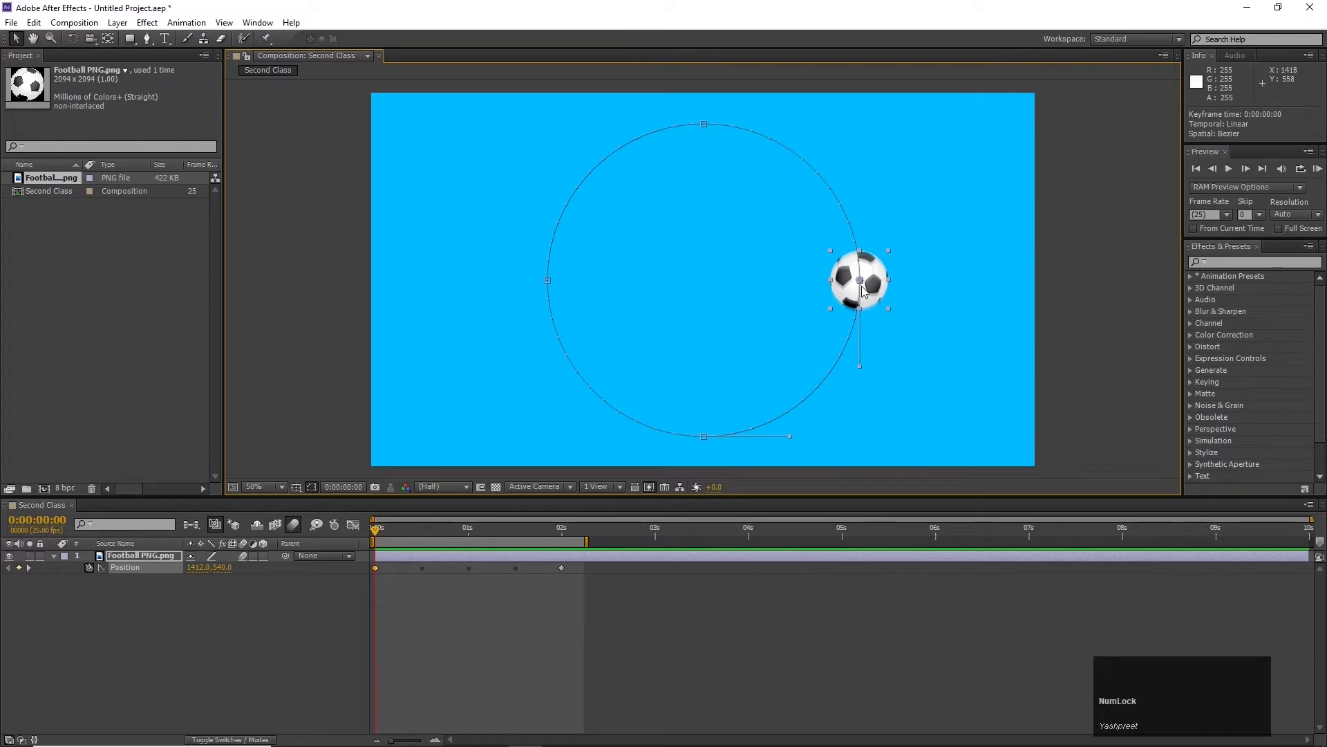
click(703, 122)
drag(477, 136, 949, 401)
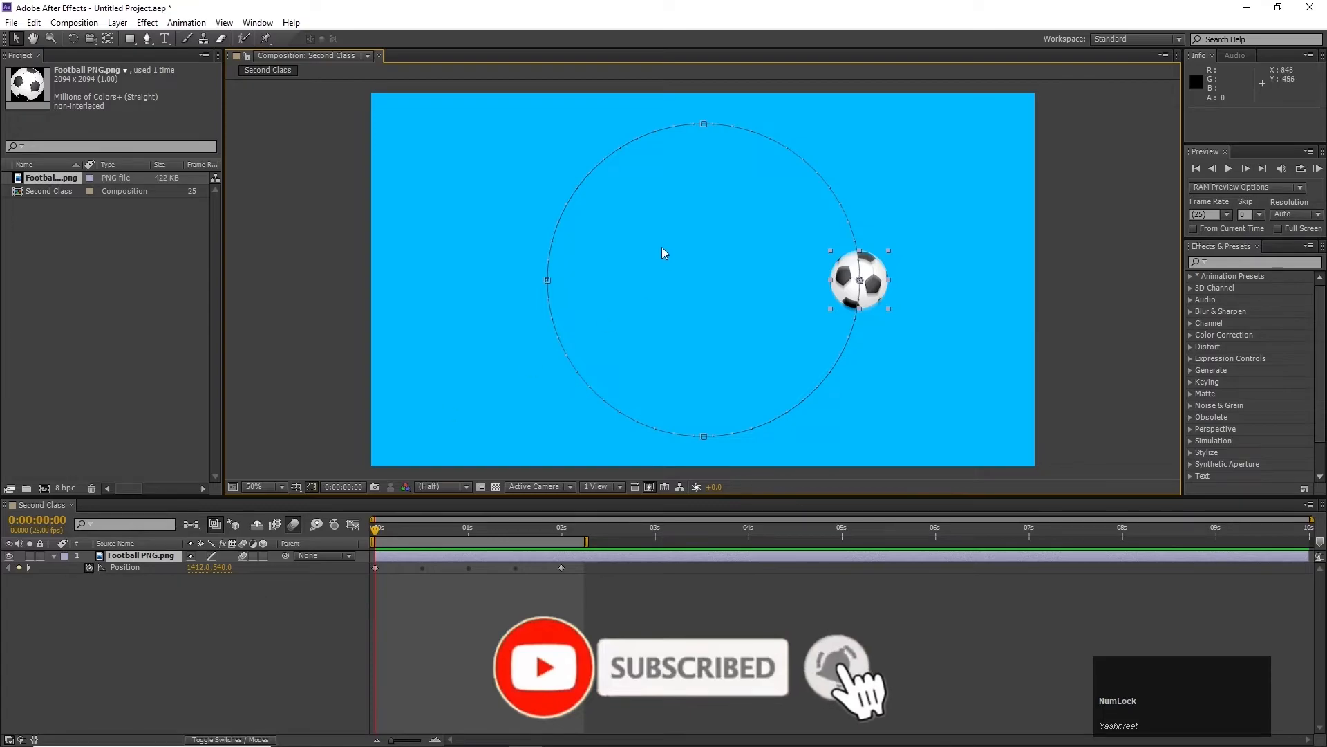
- Bend the circular motion path by pulling the top keyframe's direction handle below the frame's lower edge, and preview the motion
click(708, 126)
drag(706, 129, 568, 532)
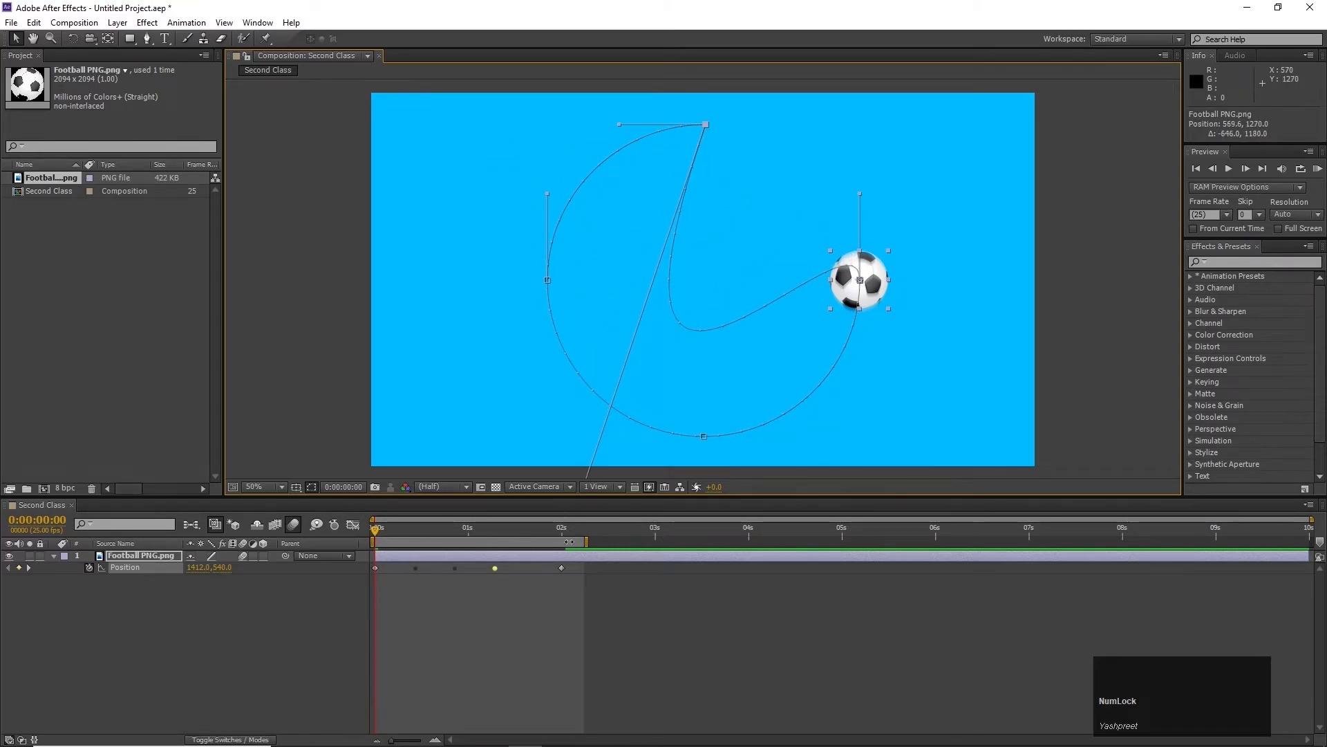
click(528, 650)
key(KP_0)
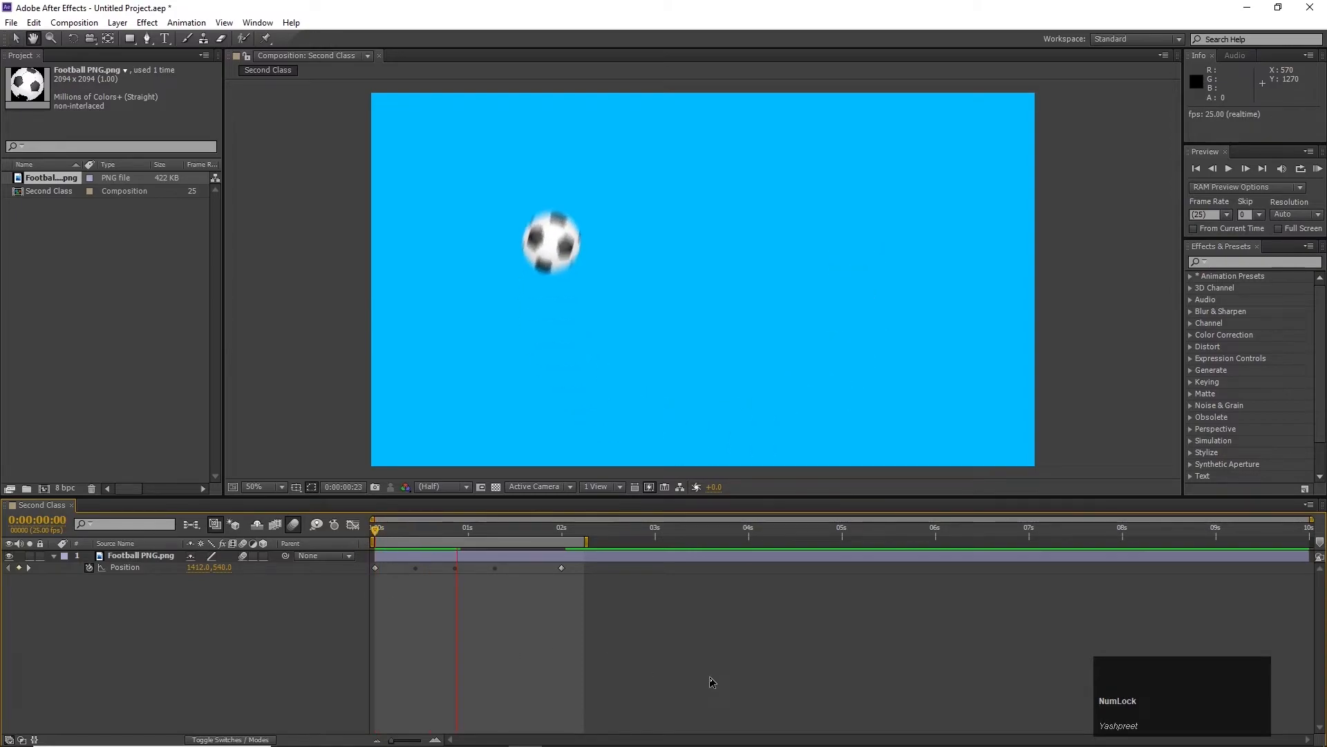
click(825, 272)
- Pull the left keyframe's two direction handles outward, one to the frame's lower-left corner and the other toward its upper-left corner
click(705, 125)
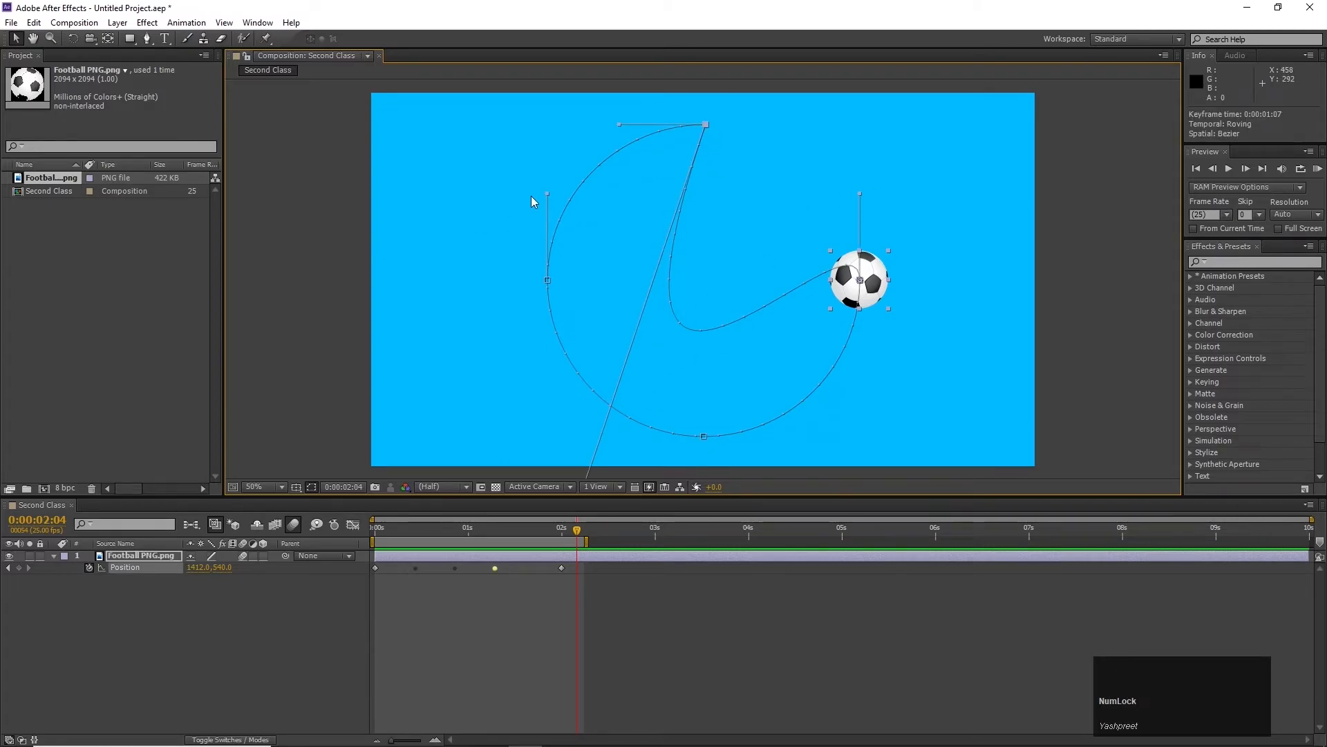
click(547, 280)
click(705, 124)
click(549, 280)
drag(547, 367, 367, 474)
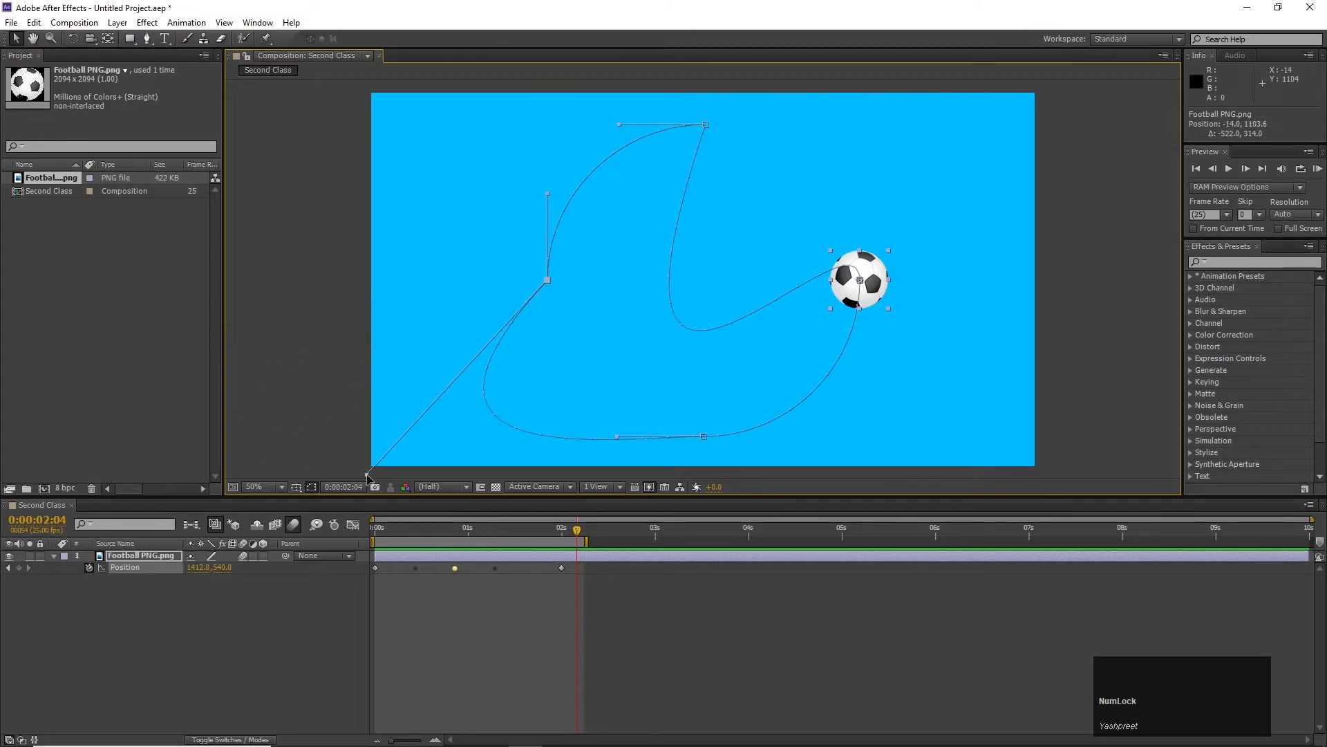
drag(547, 192, 401, 118)
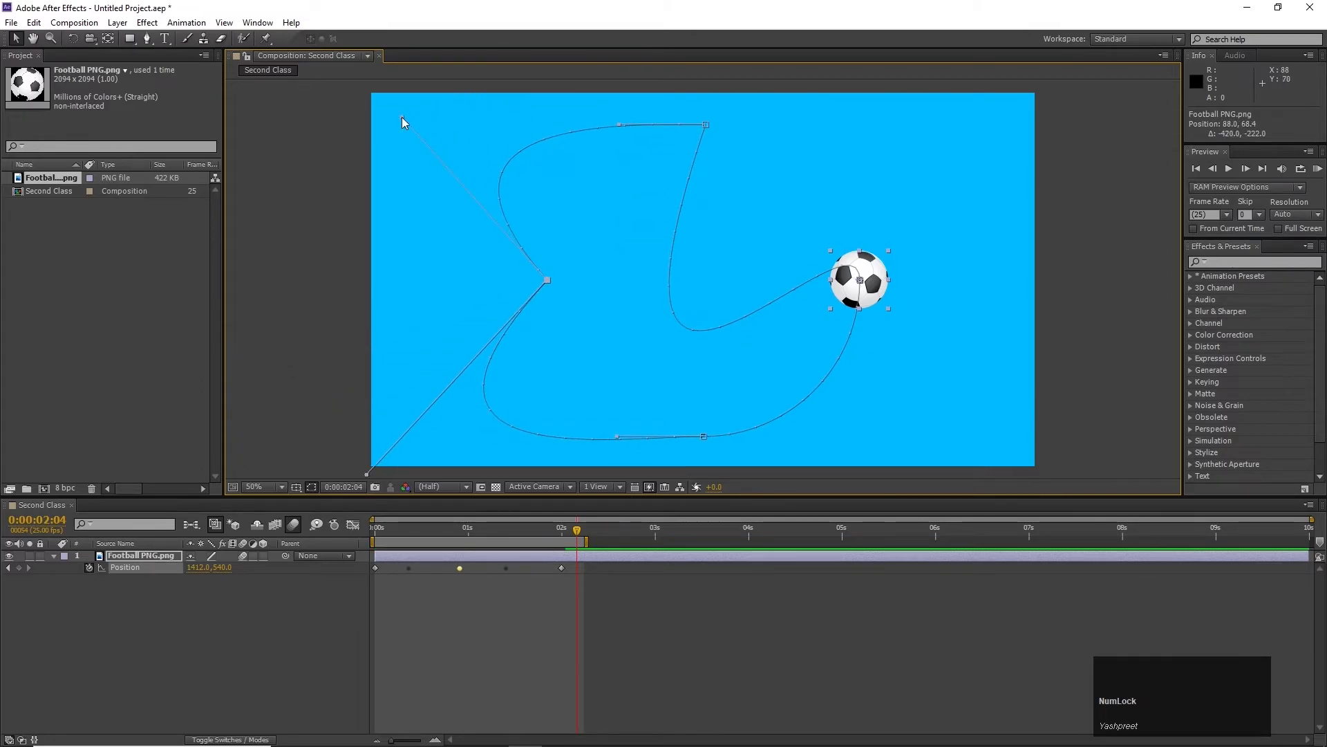
- Return to the start, preview the football's motion along the reshaped path, and go back to the first frame
click(460, 661)
drag(578, 529, 272, 604)
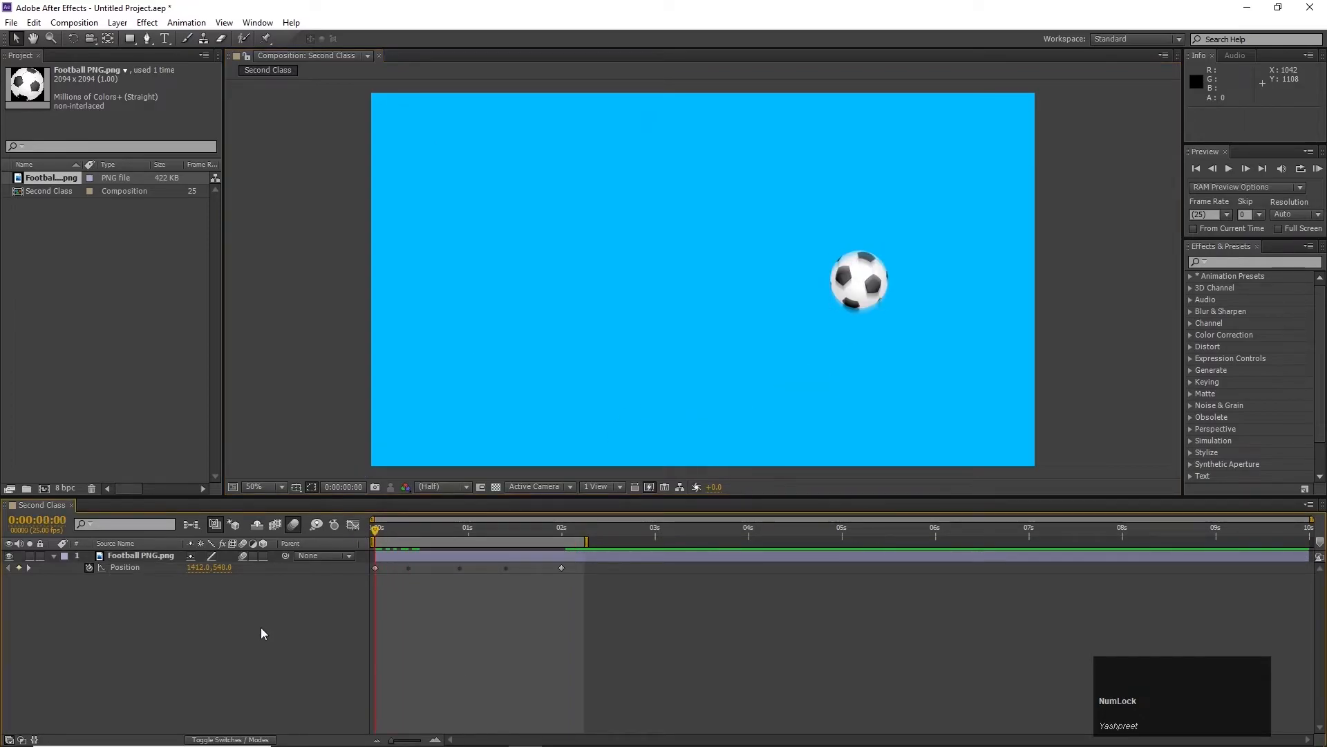
key(space)
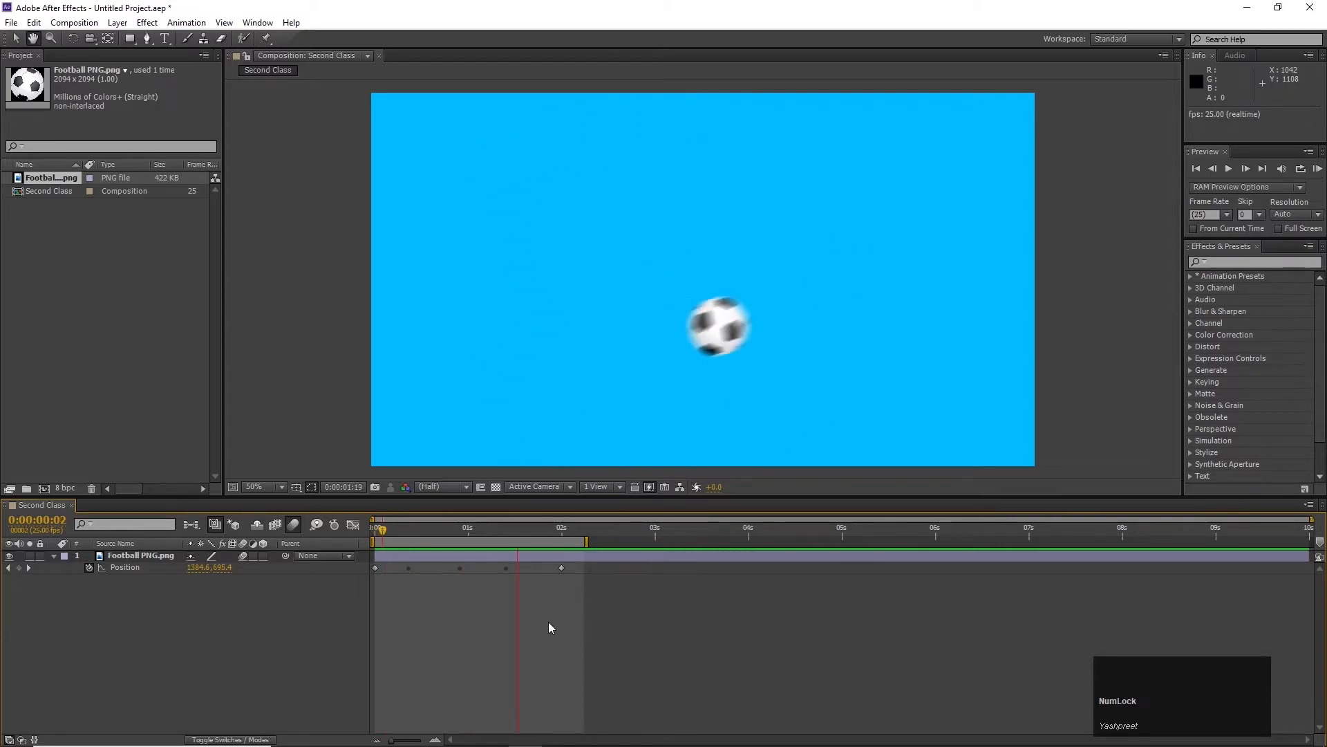
key(space)
drag(437, 531, 374, 531)
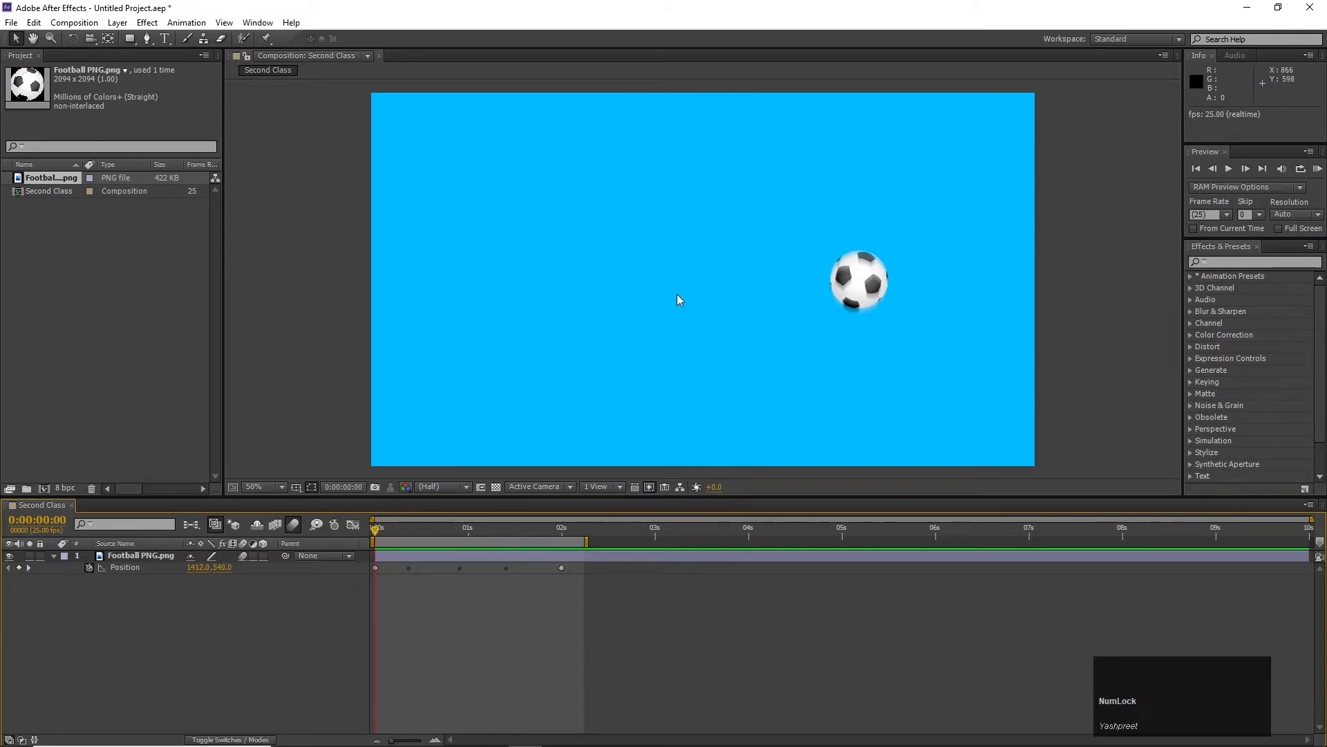
- Remove all of the football's Position keyframes and move it near the frame's centre, at about 940, 512
click(852, 270)
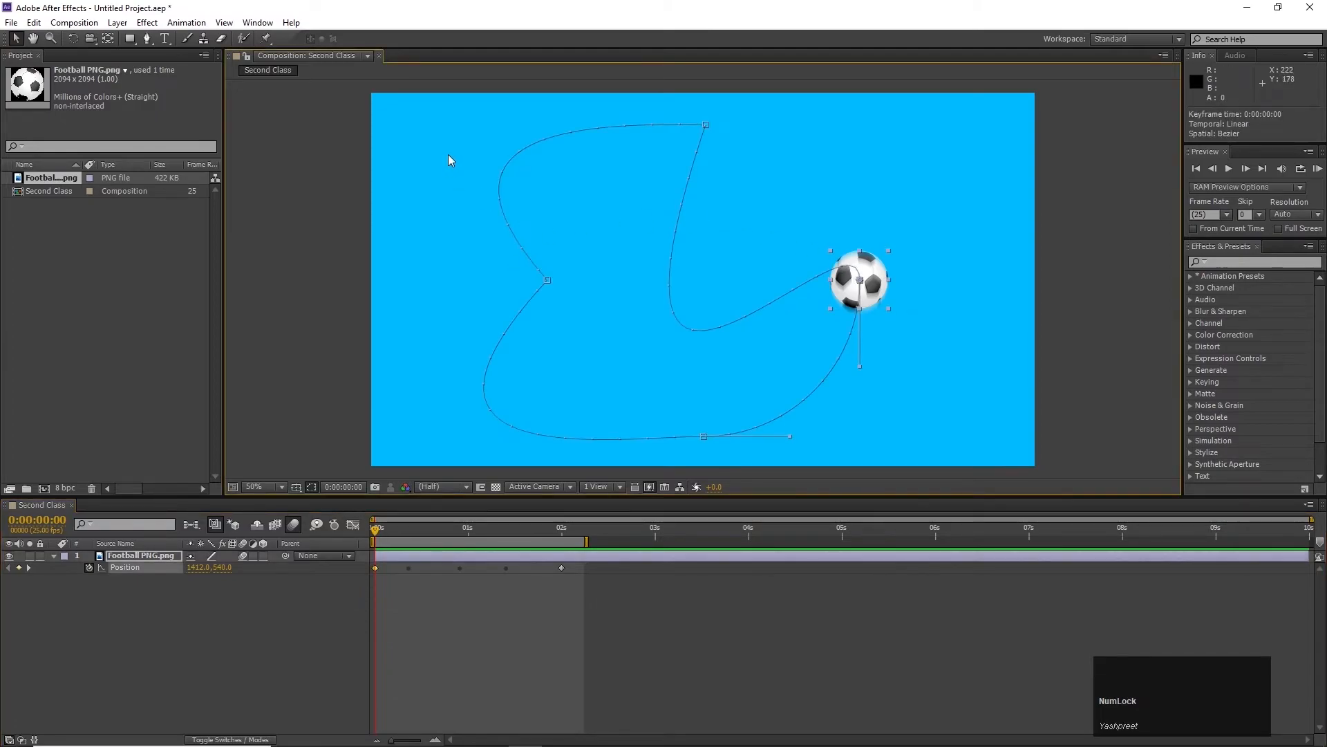
click(89, 567)
drag(860, 289, 697, 280)
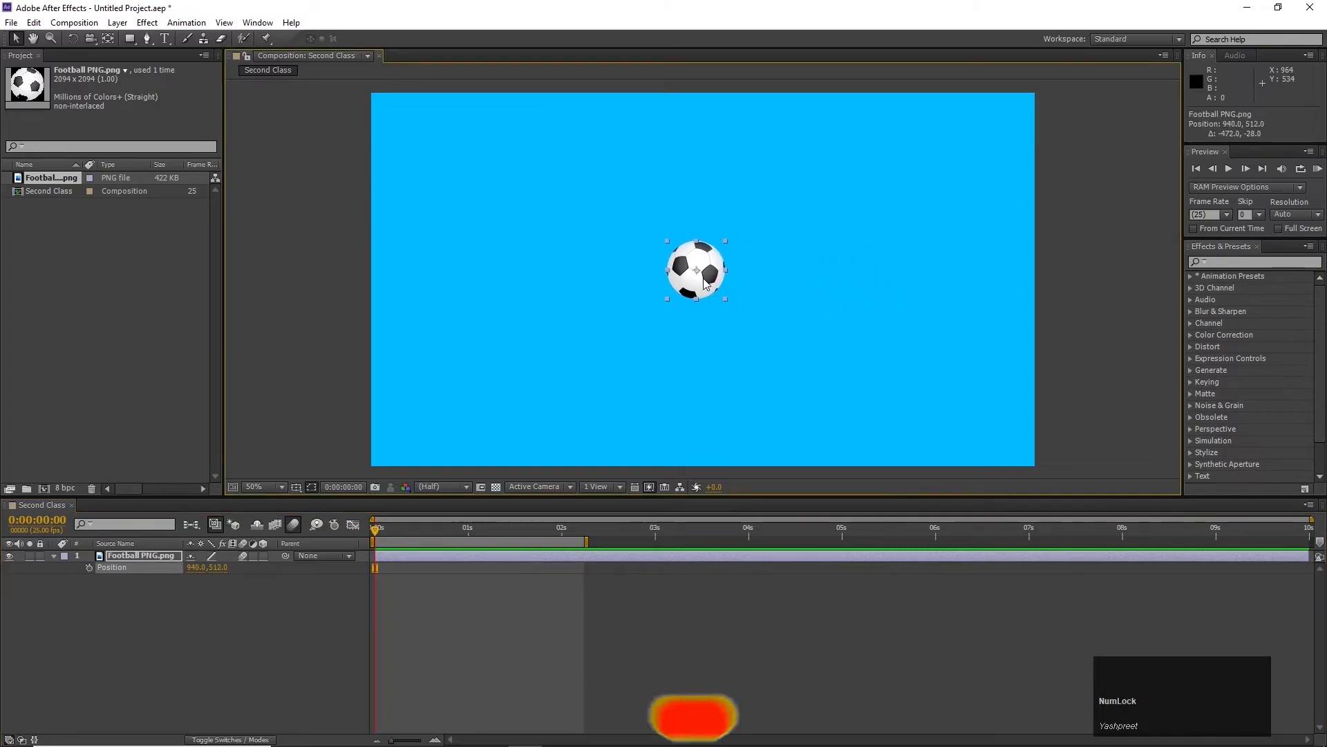
- Switch to Illustrator, delete the circle, and activate the Line Segment tool
click(566, 730)
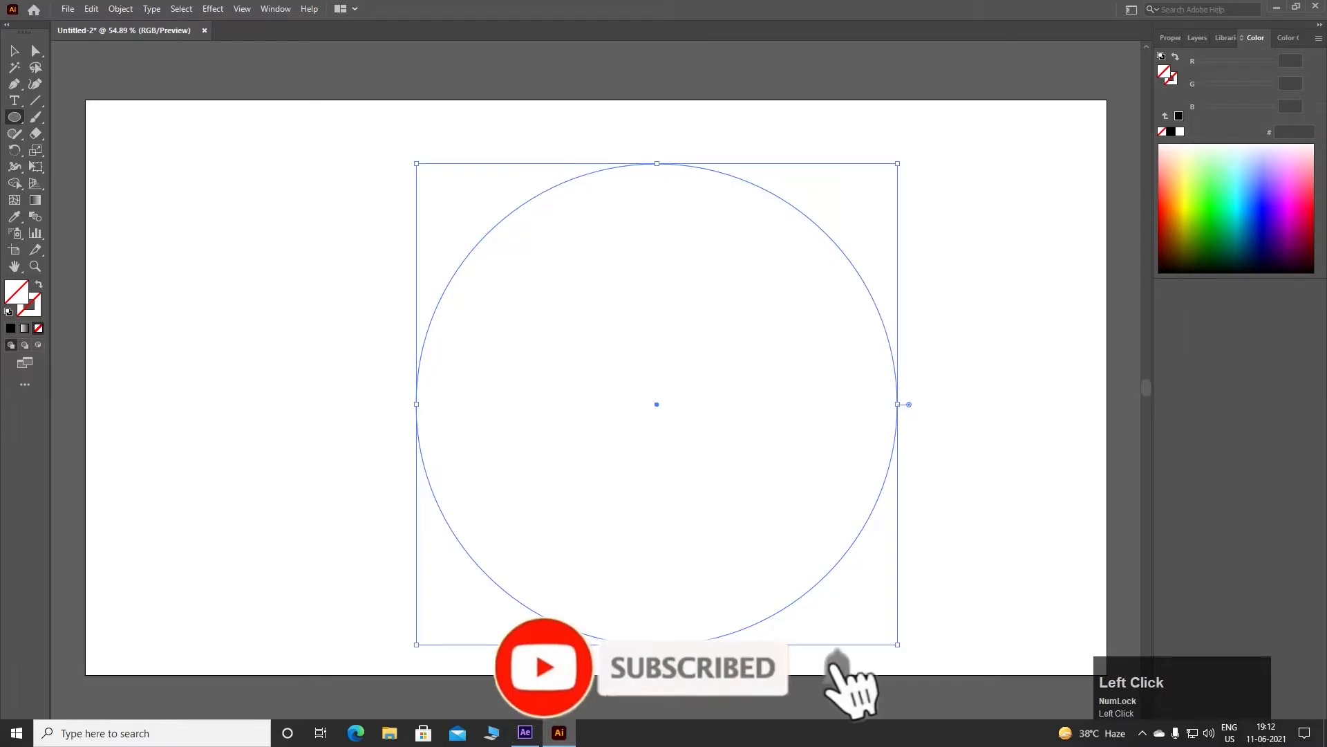
click(14, 55)
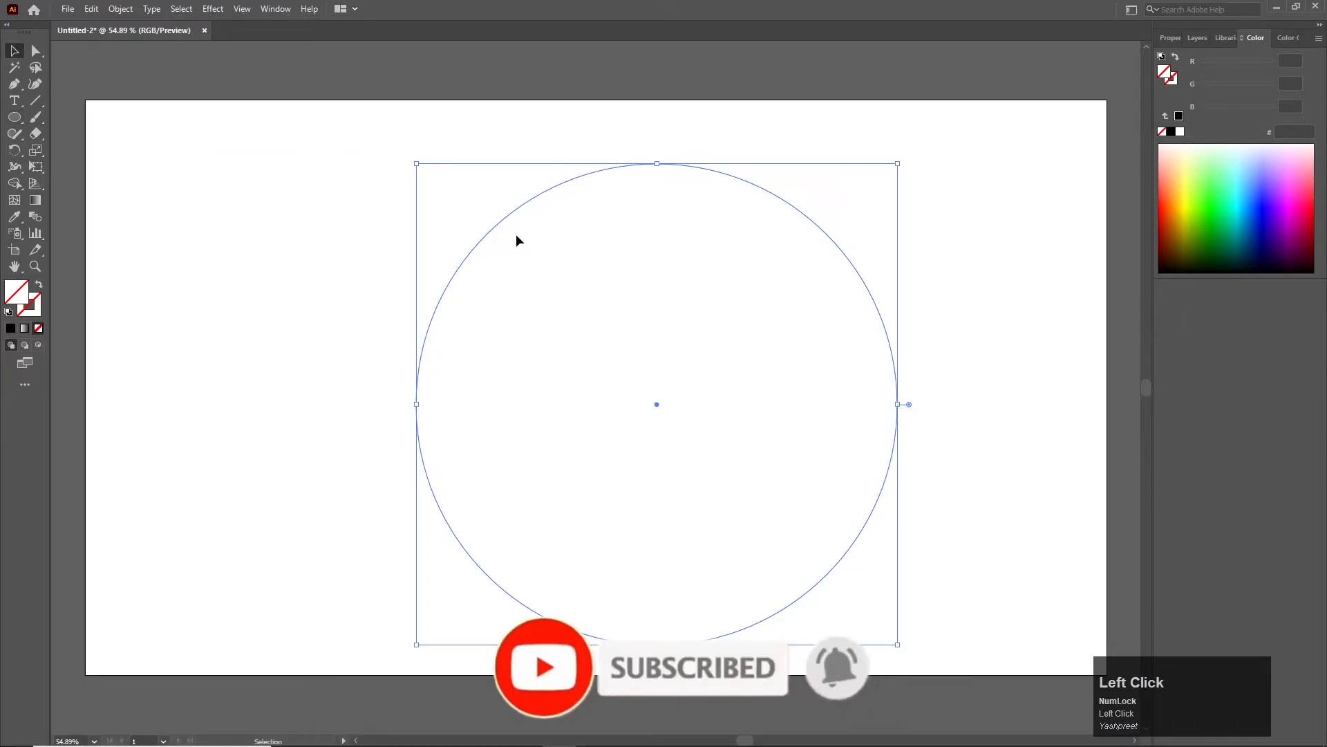
click(678, 181)
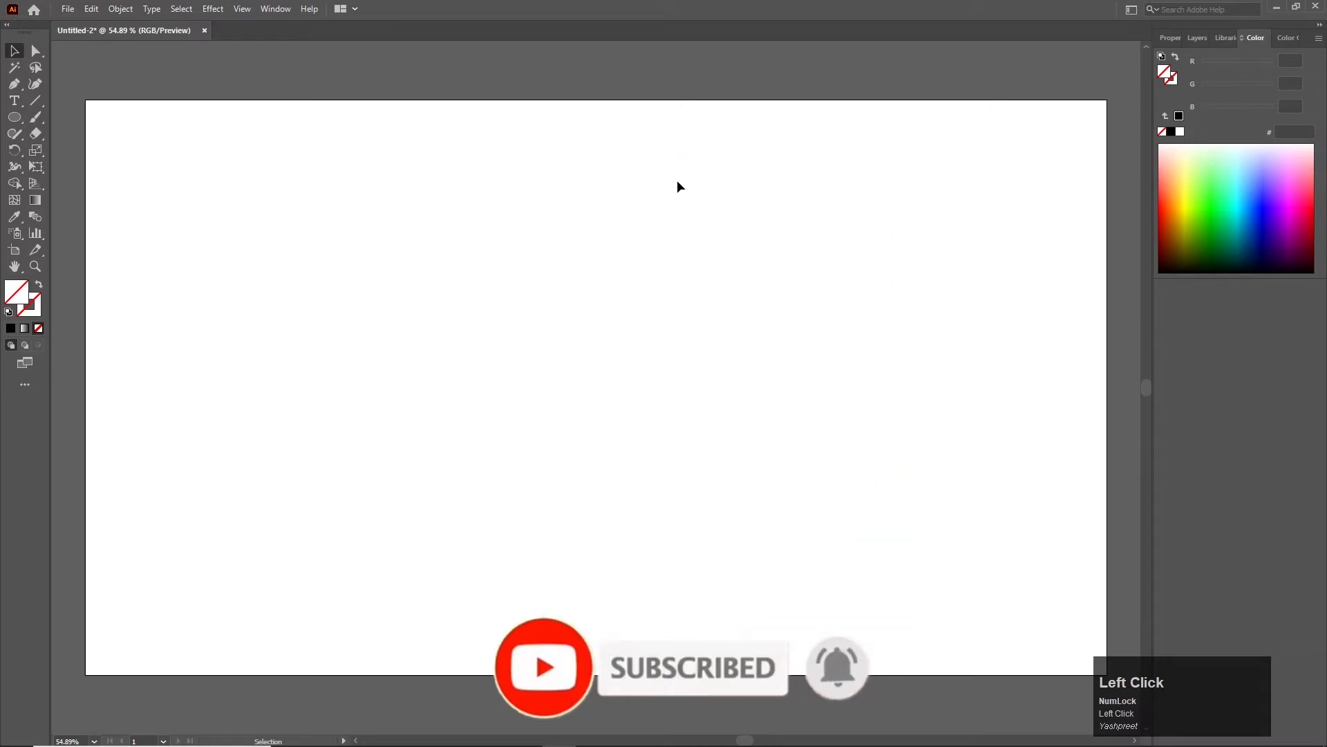
click(35, 101)
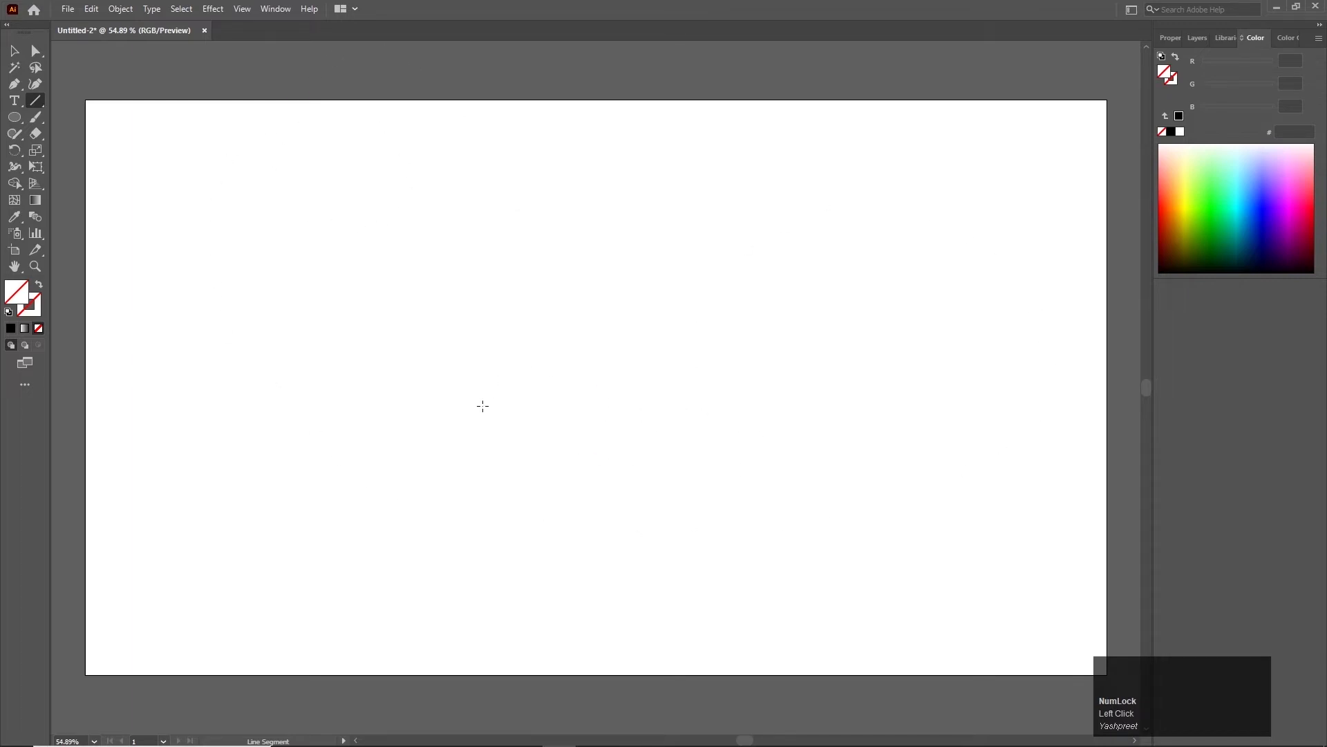
- Switch to After Effects and move the football out past the frame's right edge and back to about 846, 624
click(528, 732)
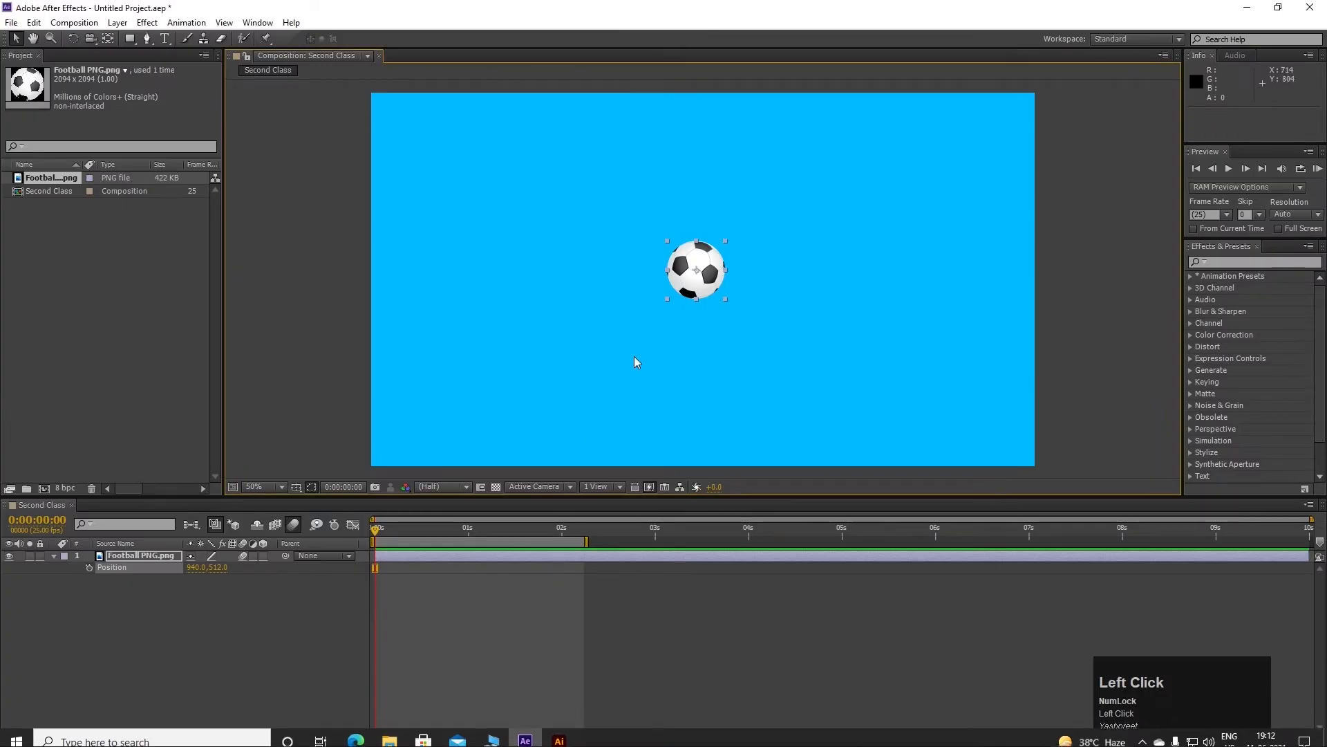
drag(690, 283, 1088, 131)
drag(1102, 200, 665, 322)
click(563, 732)
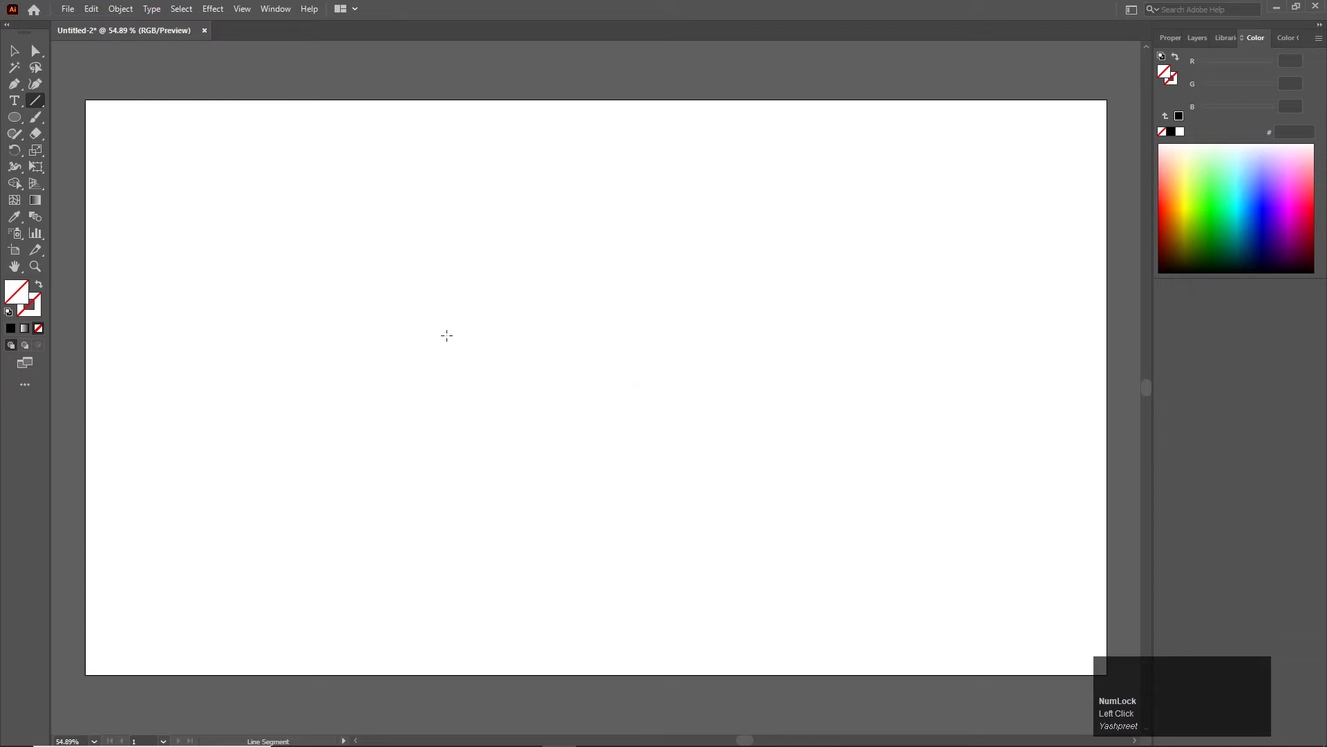
click(522, 734)
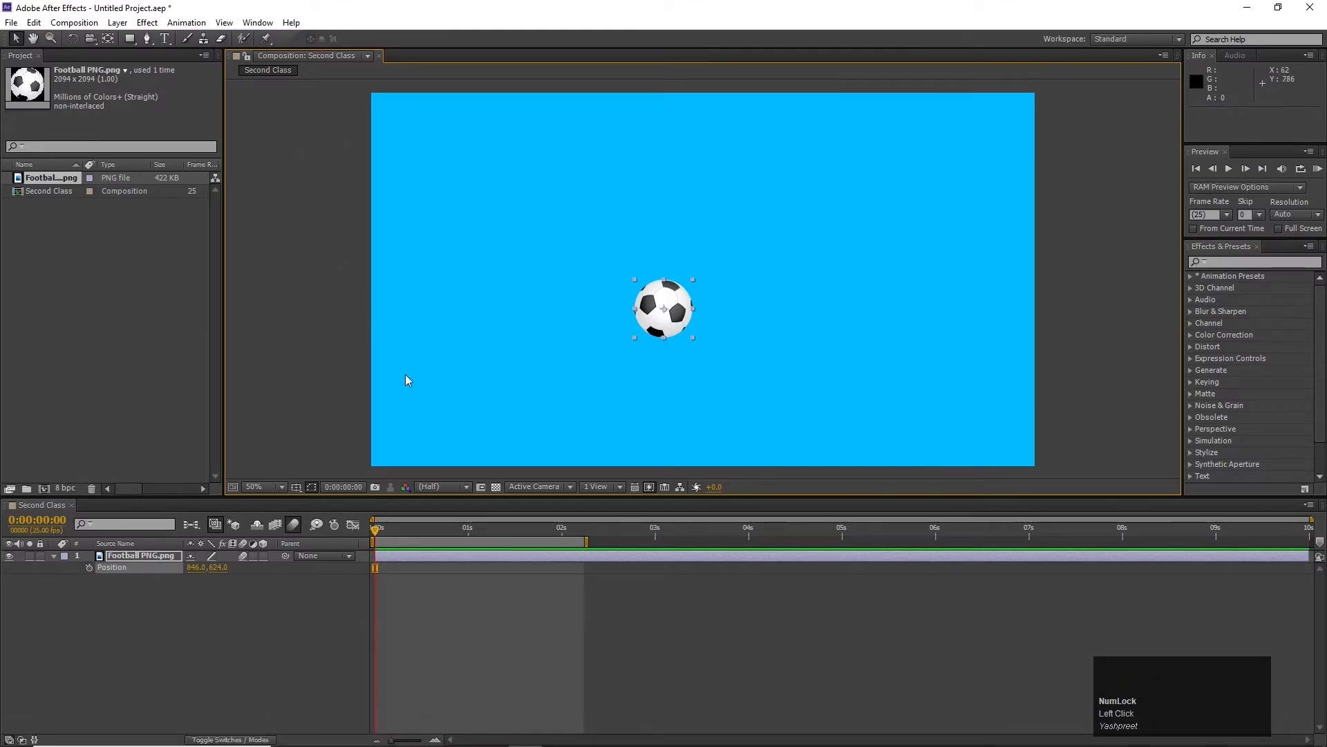
- Switch to Illustrator, draw a straight horizontal line extending past both sides of the artboard, and copy it
click(553, 735)
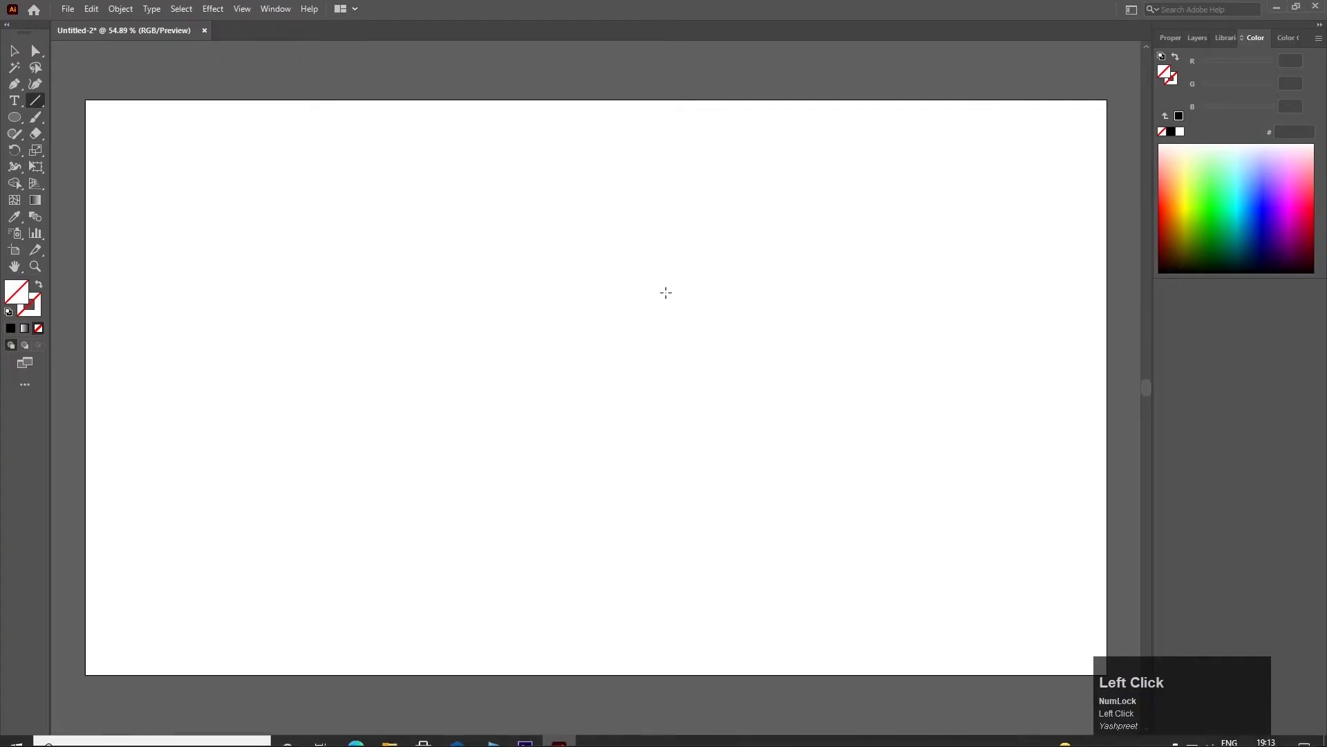
key(alt)
scroll(618, 316, down, 1)
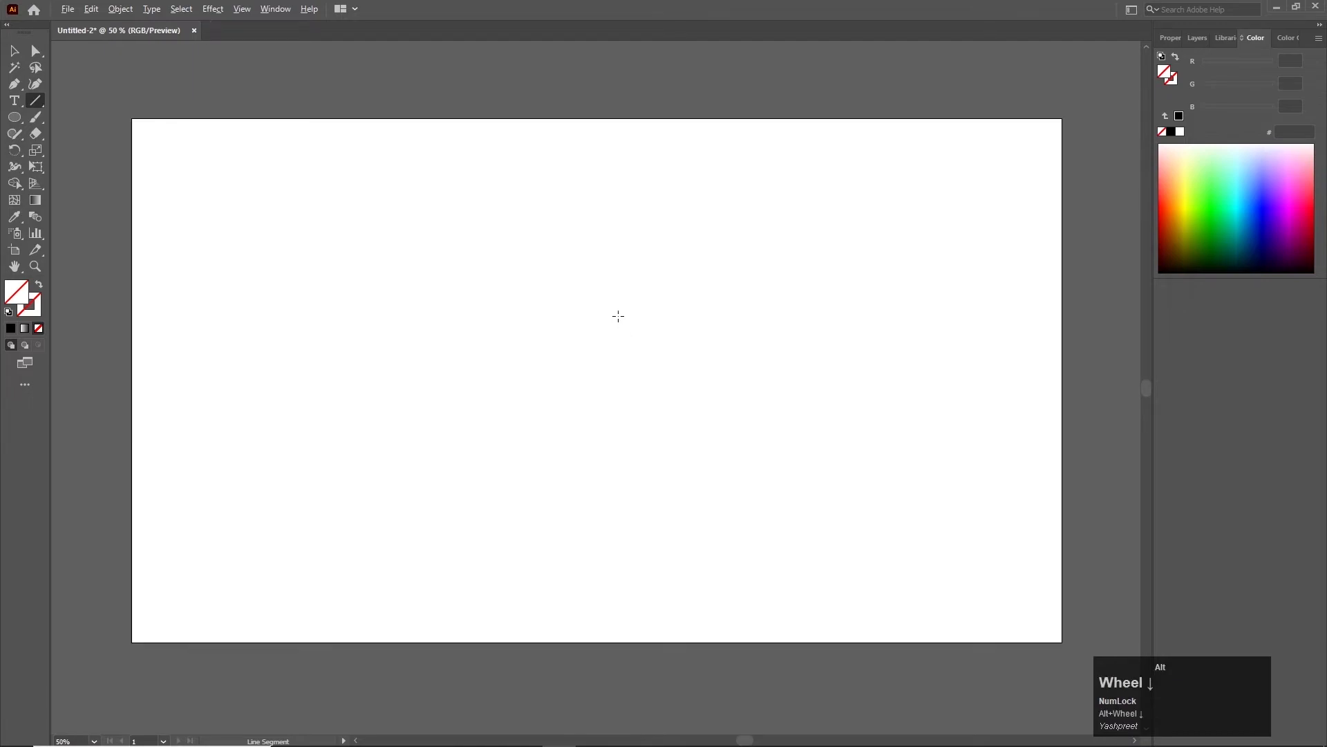
scroll(613, 317, down, 1)
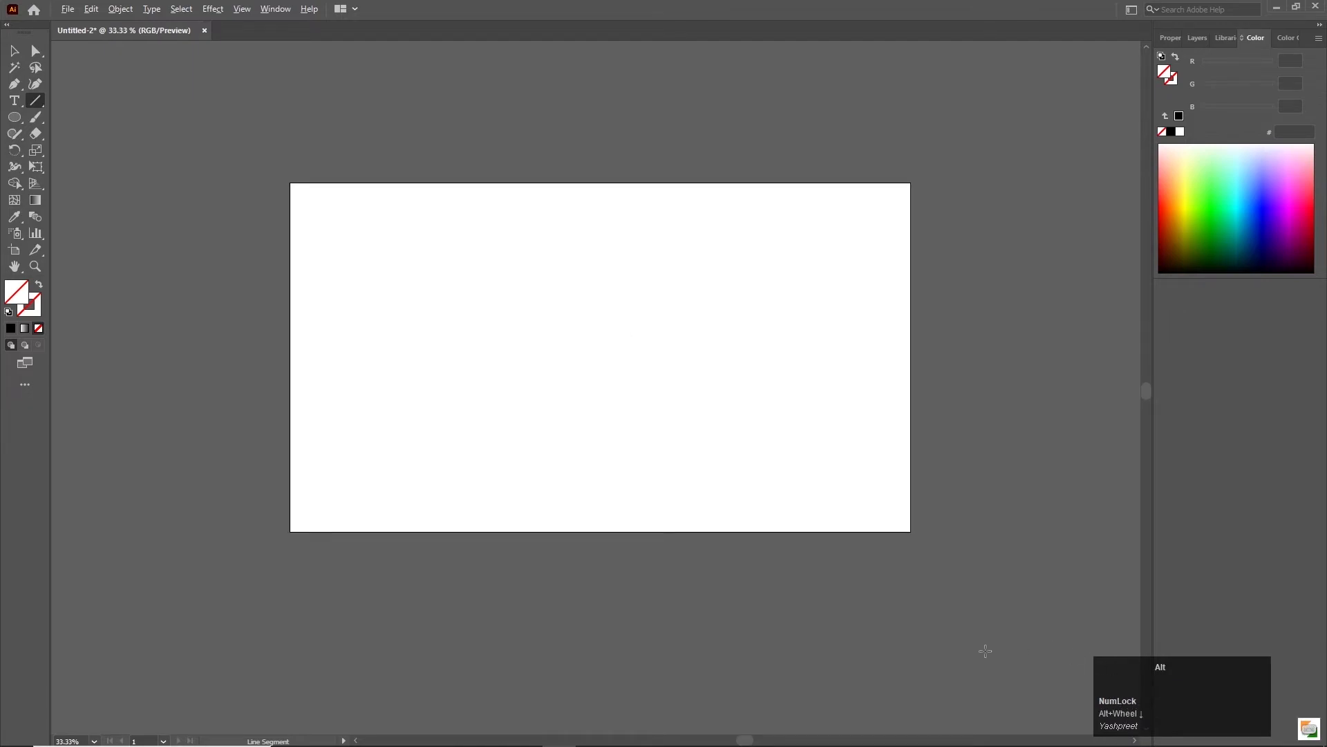
scroll(769, 430, up, 1)
scroll(763, 457, down, 1)
key(space)
mouse_move(526, 329)
mouse_down()
mouse_move(595, 394)
mouse_move(542, 343)
mouse_up()
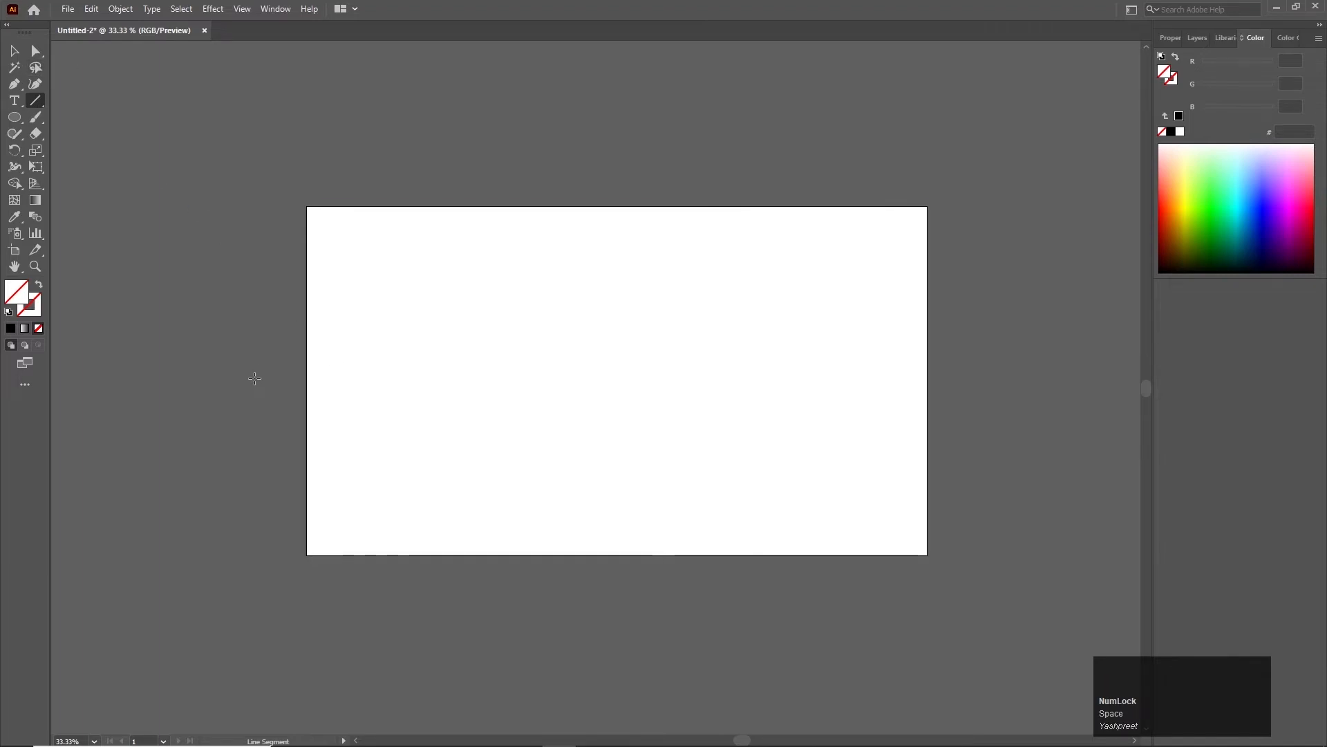
drag(241, 364, 1035, 375)
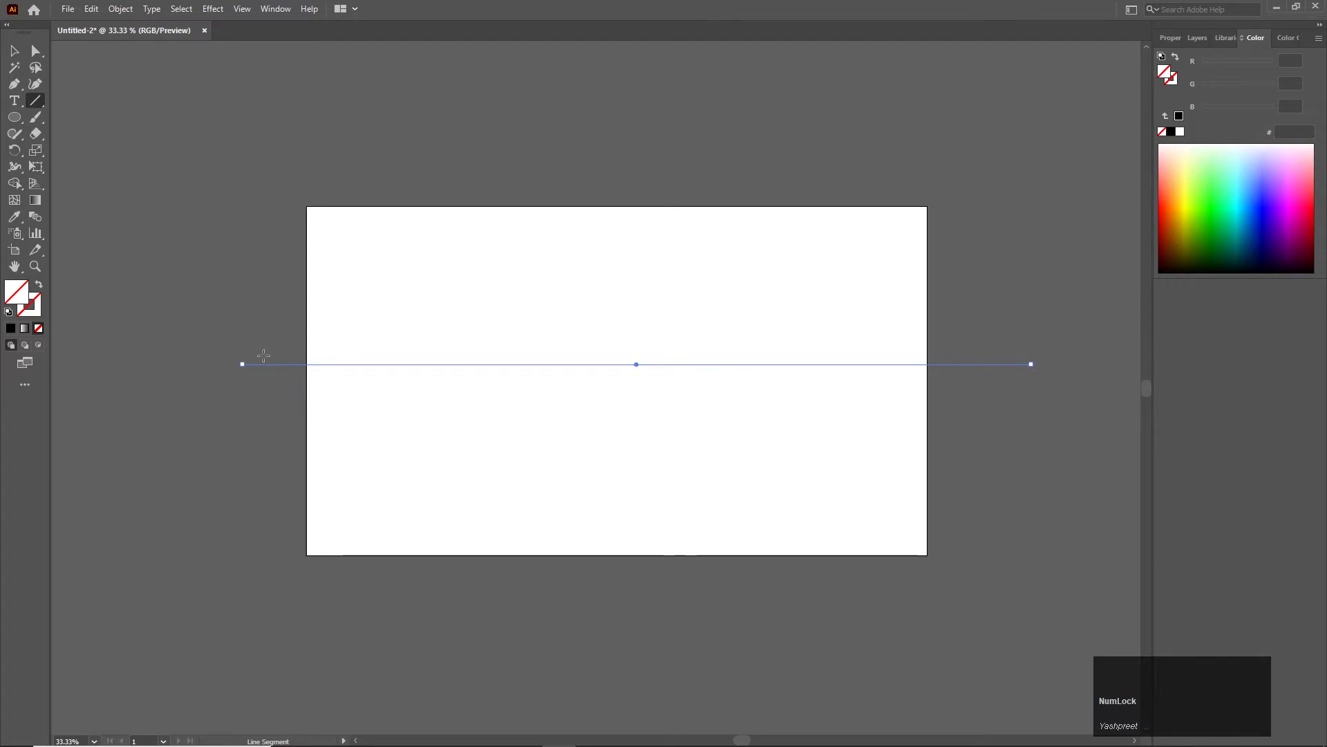
drag(1033, 364, 1024, 363)
key(ctrl+c)
- Switch to After Effects, paste the copied line into the football's Position property, and preview its motion along the straight path
click(526, 733)
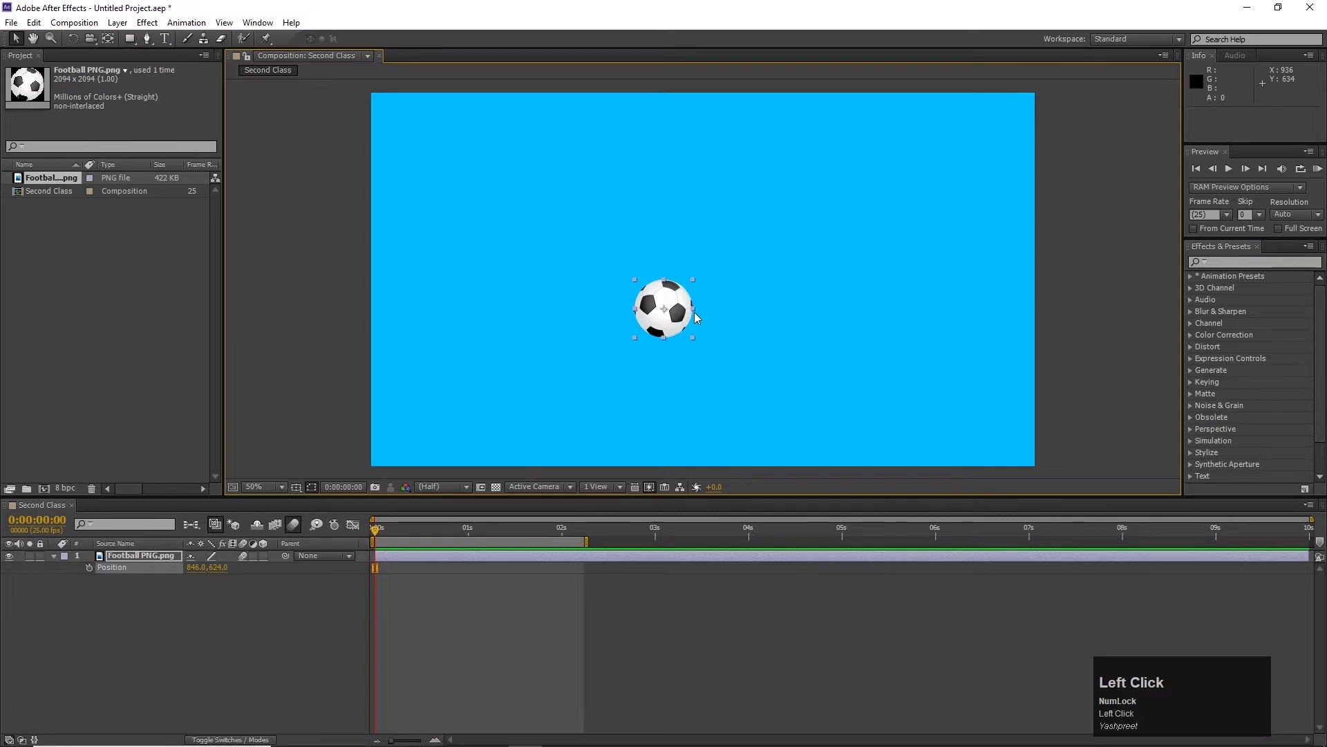
click(159, 568)
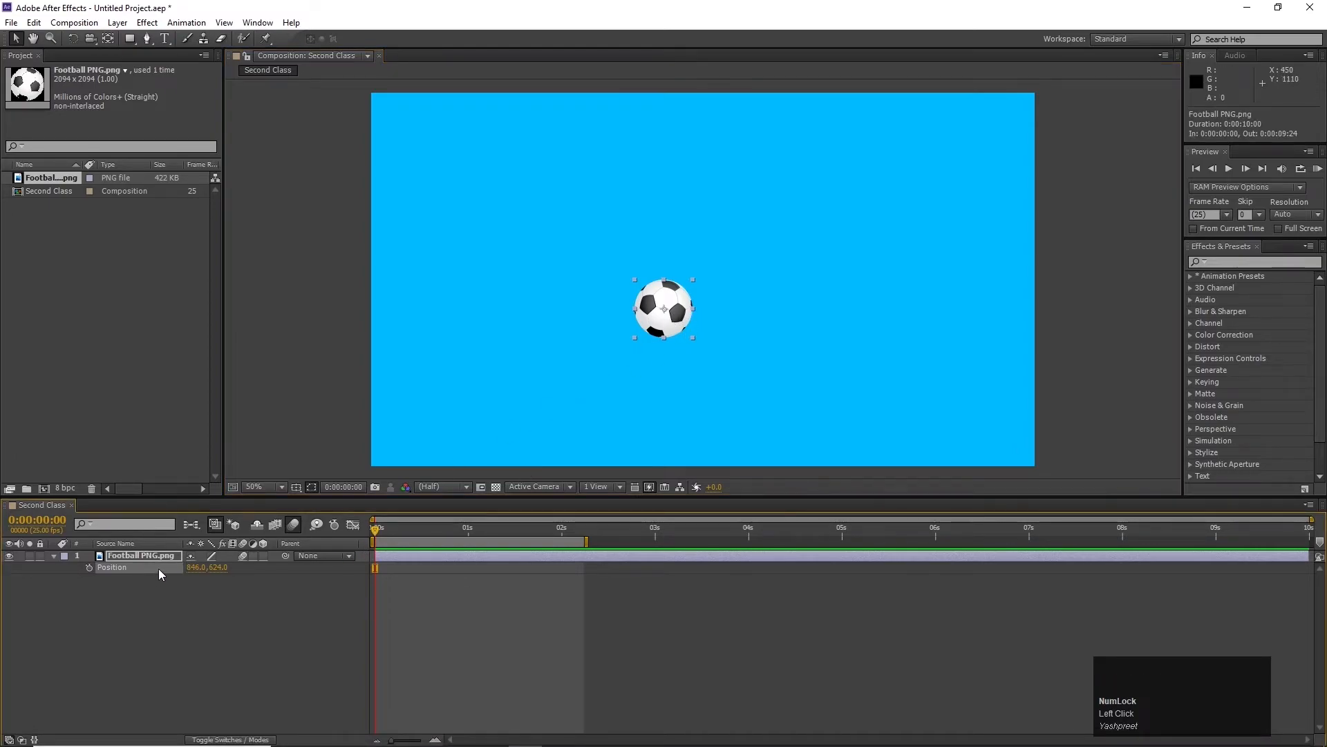
key(ctrl+v)
click(234, 609)
key(space)
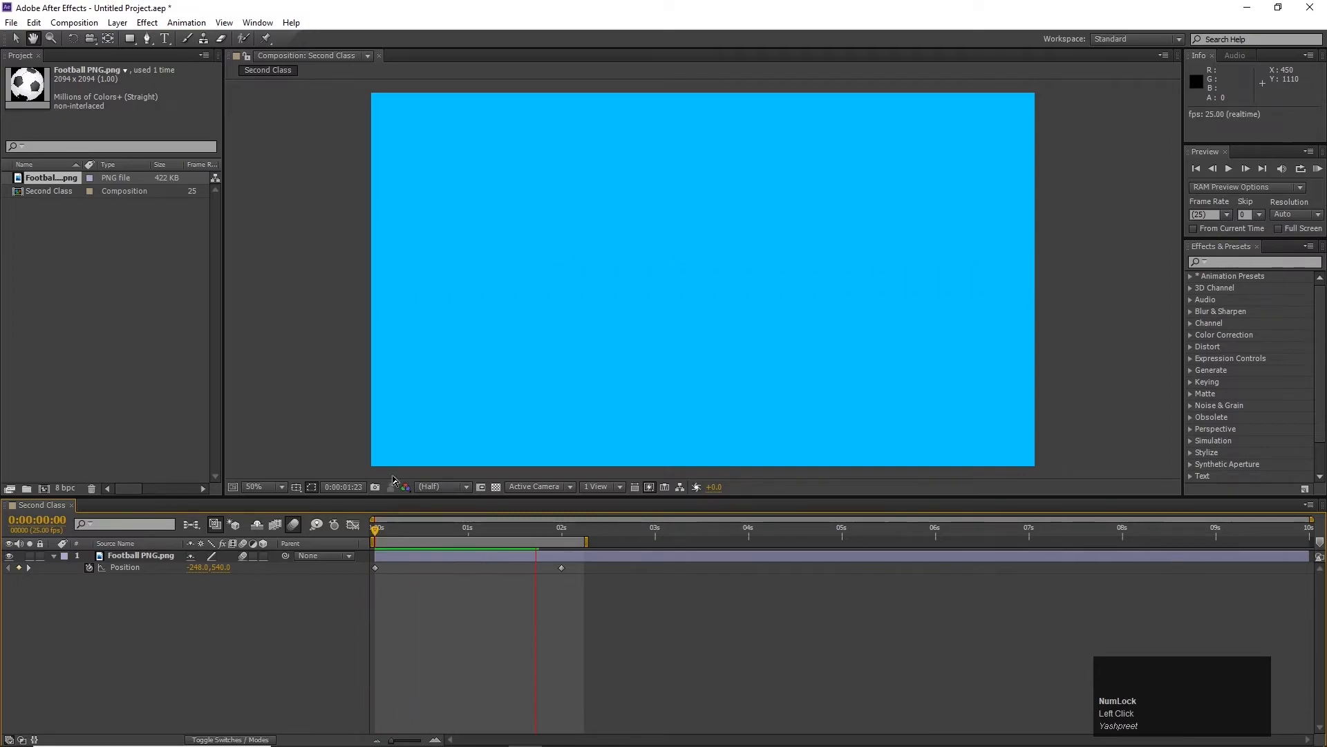
click(113, 568)
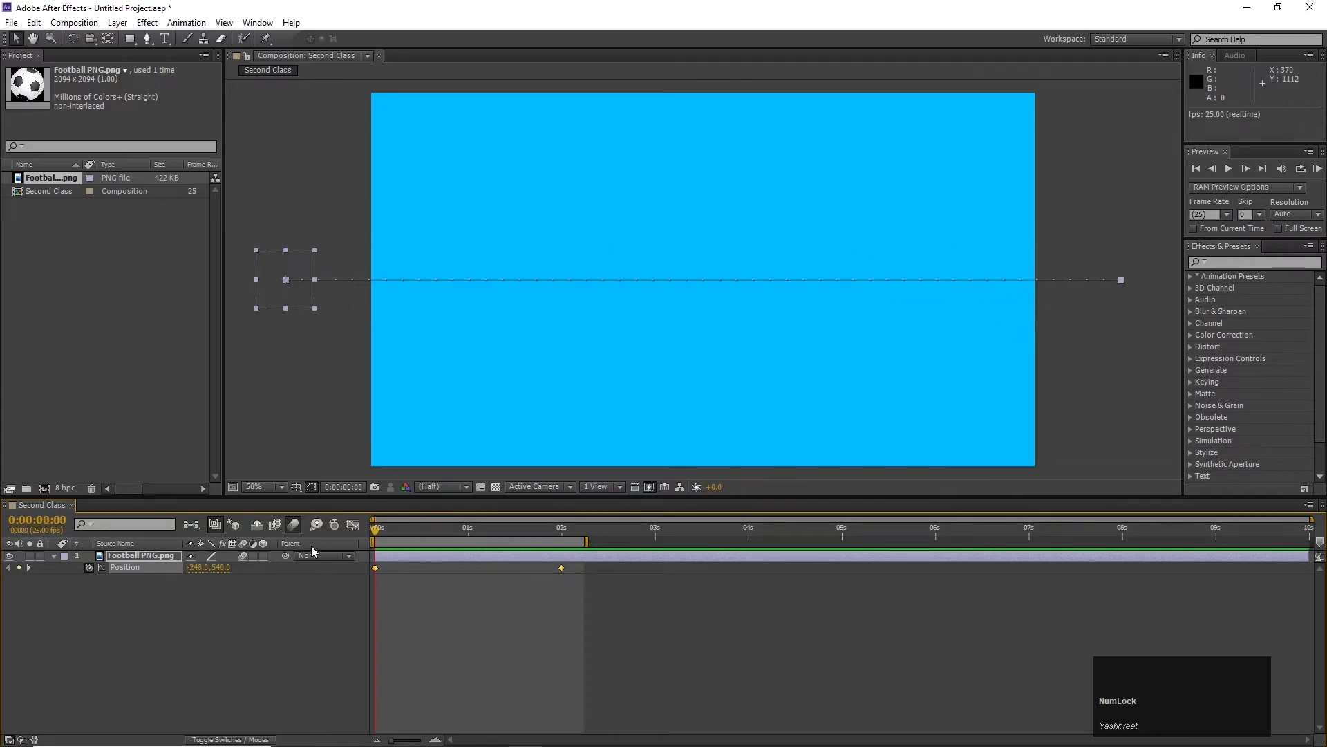
- Switch to Illustrator and draw a horizontal black-stroked line across the artboard's middle, extending past both sides, deleting the extra line
click(559, 733)
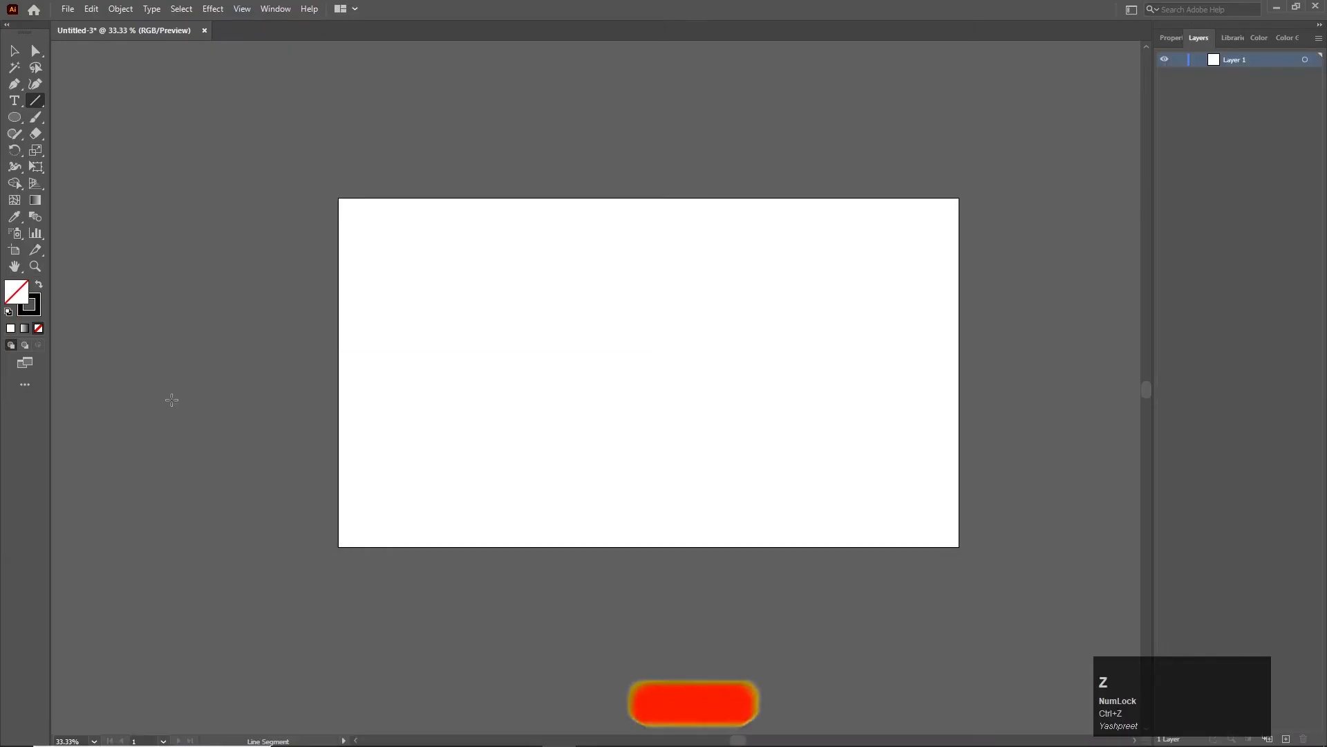
drag(284, 372, 1016, 348)
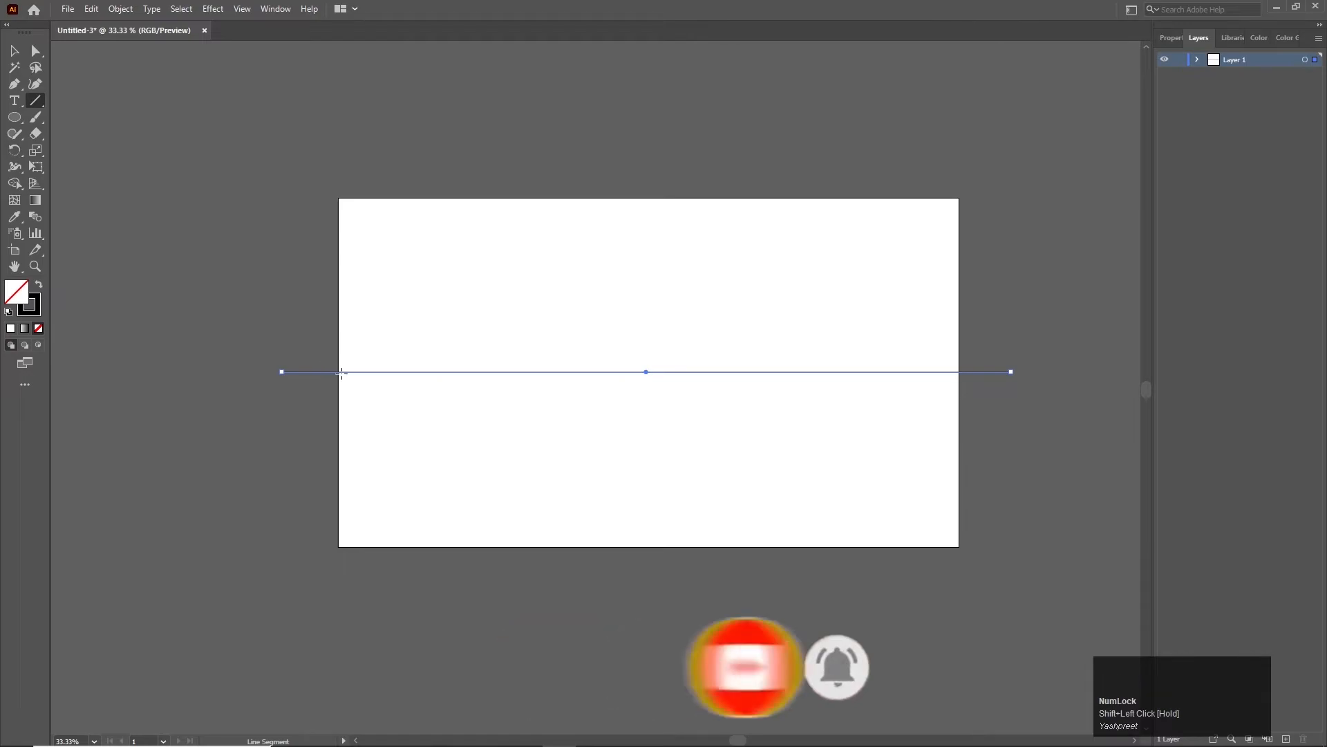
drag(293, 309, 1023, 272)
key(Delete)
- Apply a Zig Zag effect to the horizontal line with an absolute size of 30 px, 34 ridges per segment and smooth points
click(14, 51)
click(761, 372)
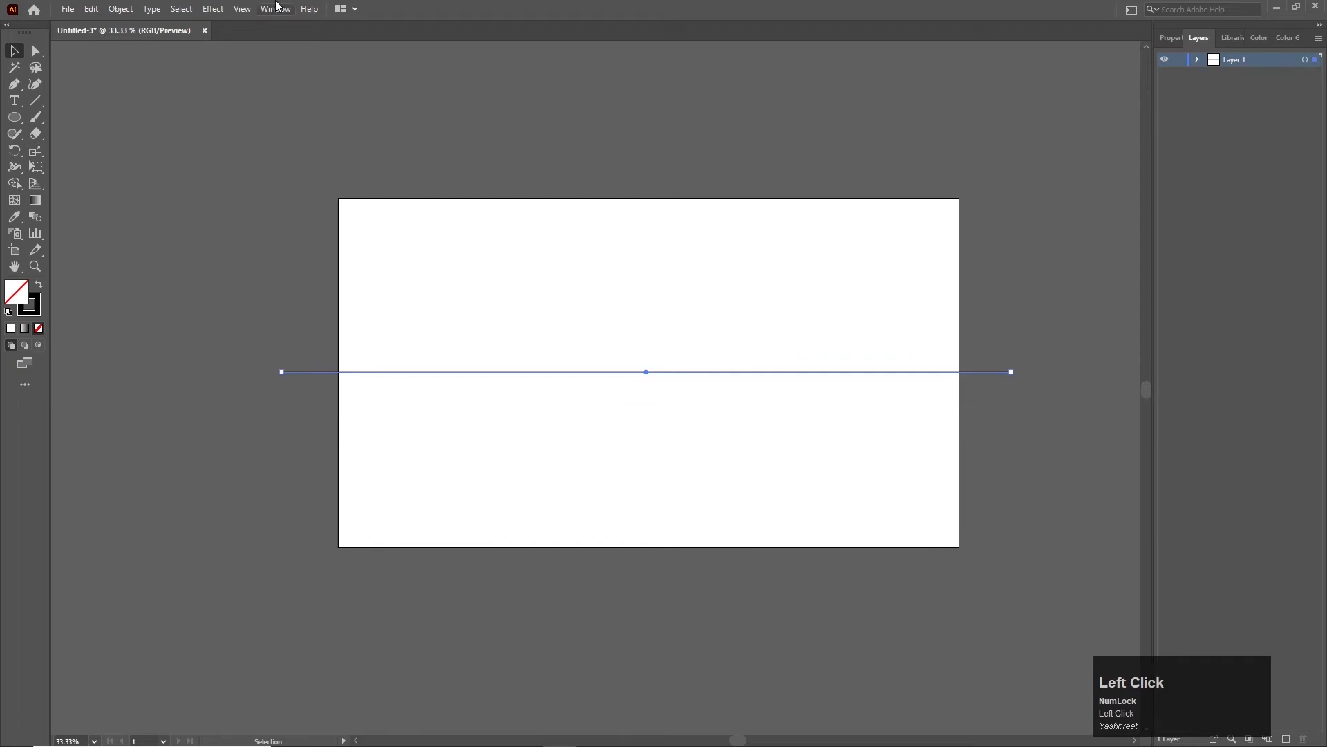
click(213, 10)
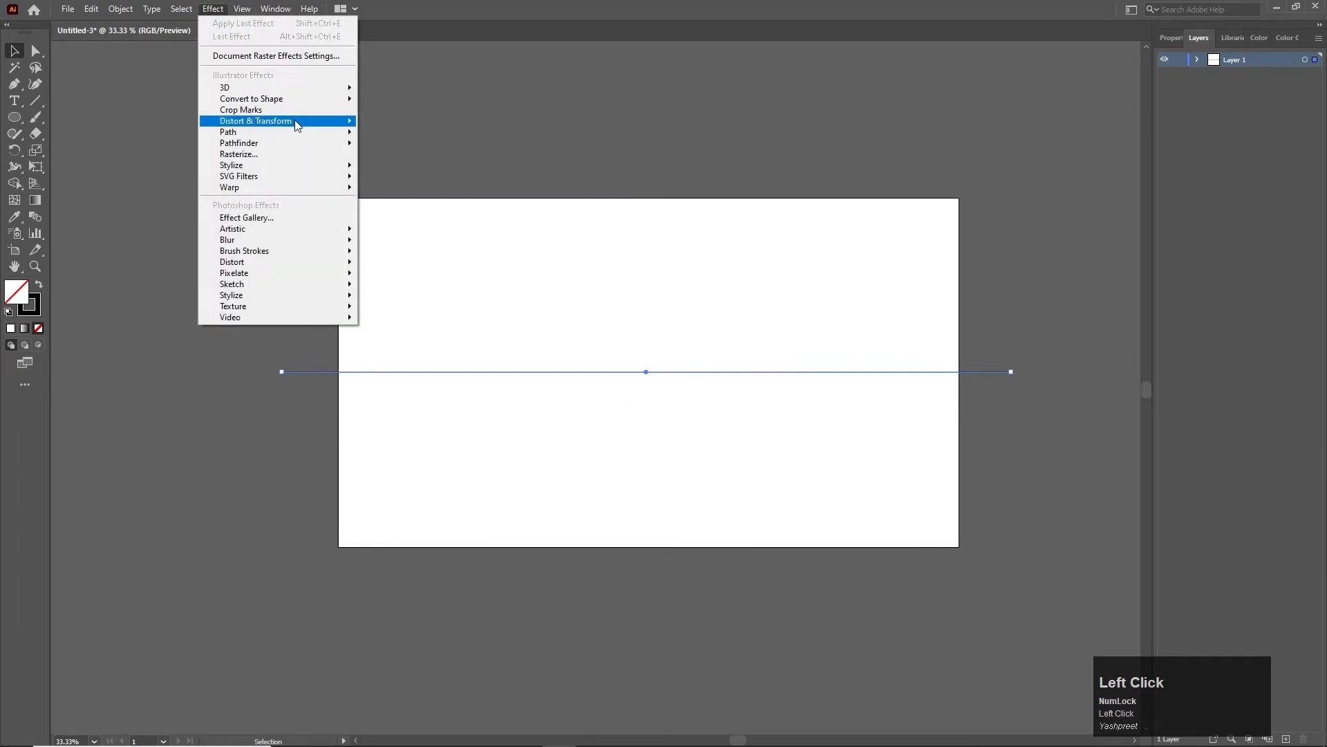
mouse_move(308, 128)
click(428, 215)
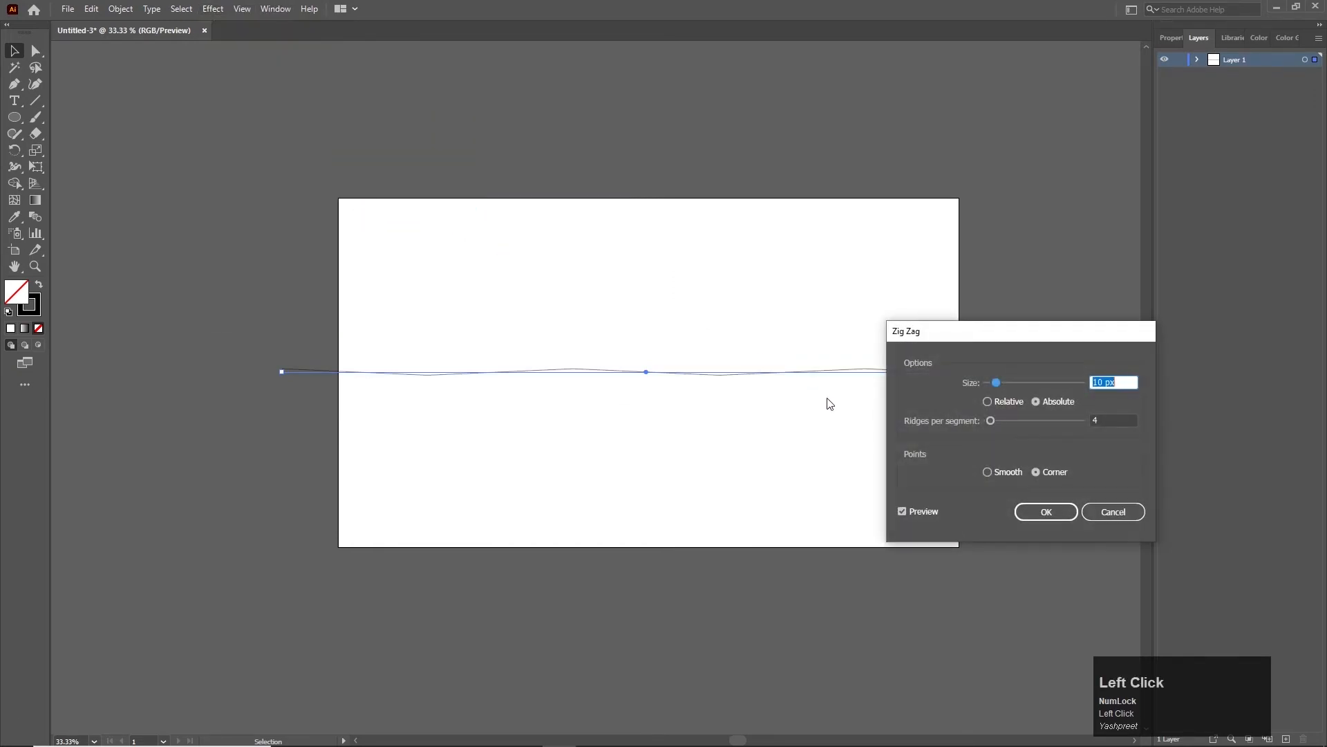
click(901, 512)
drag(996, 383, 1008, 420)
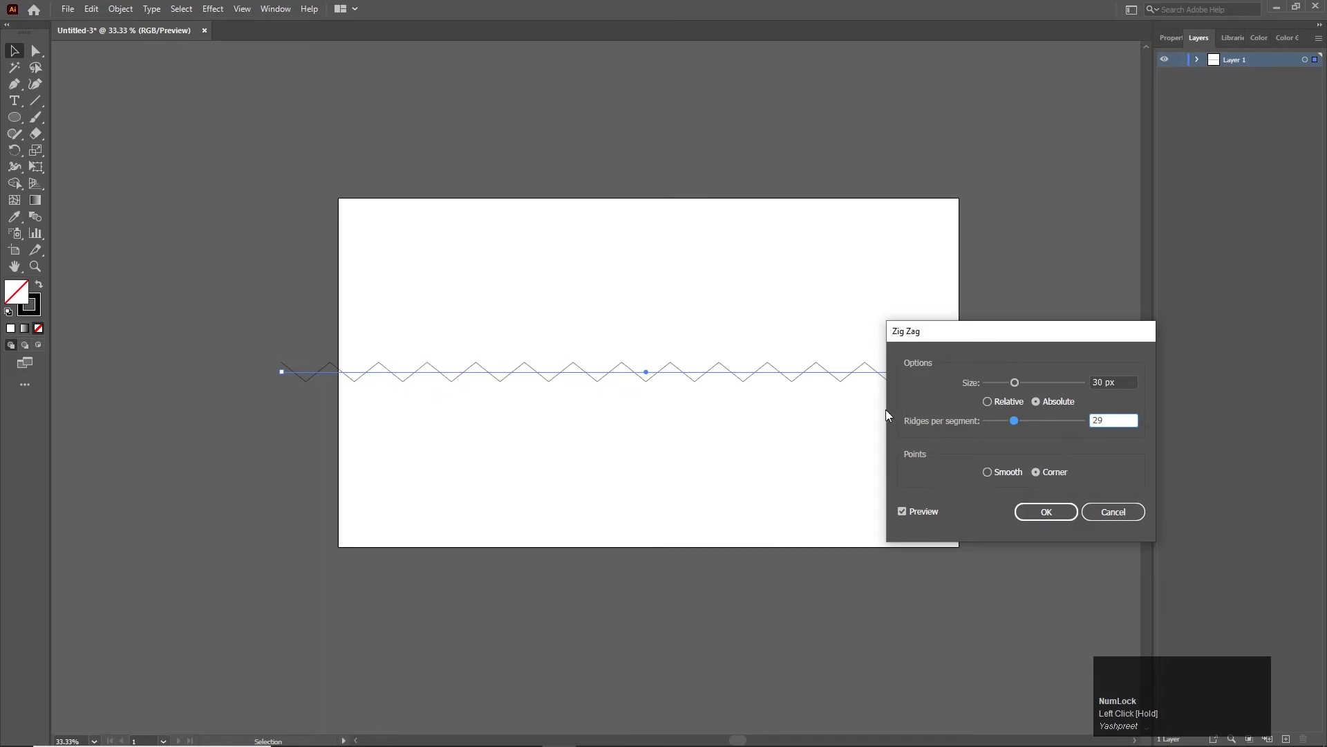
click(991, 467)
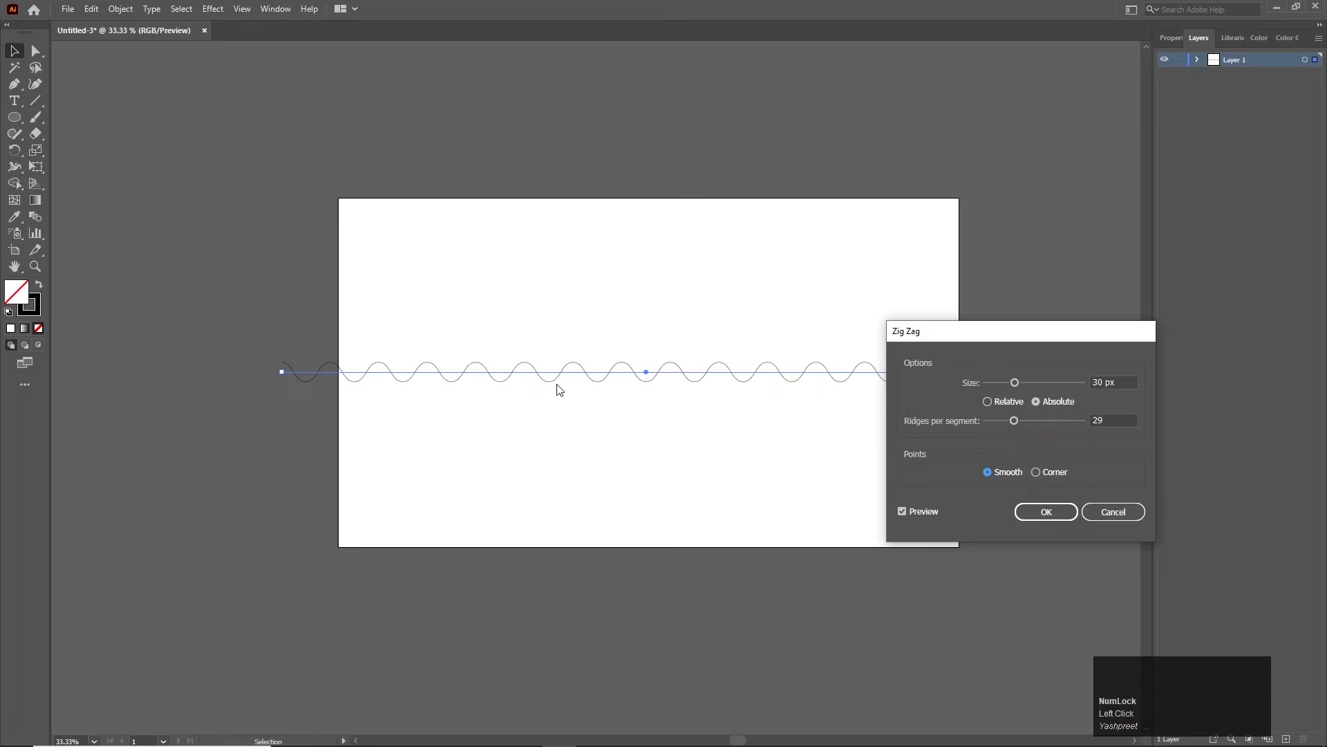
drag(1013, 418, 1018, 419)
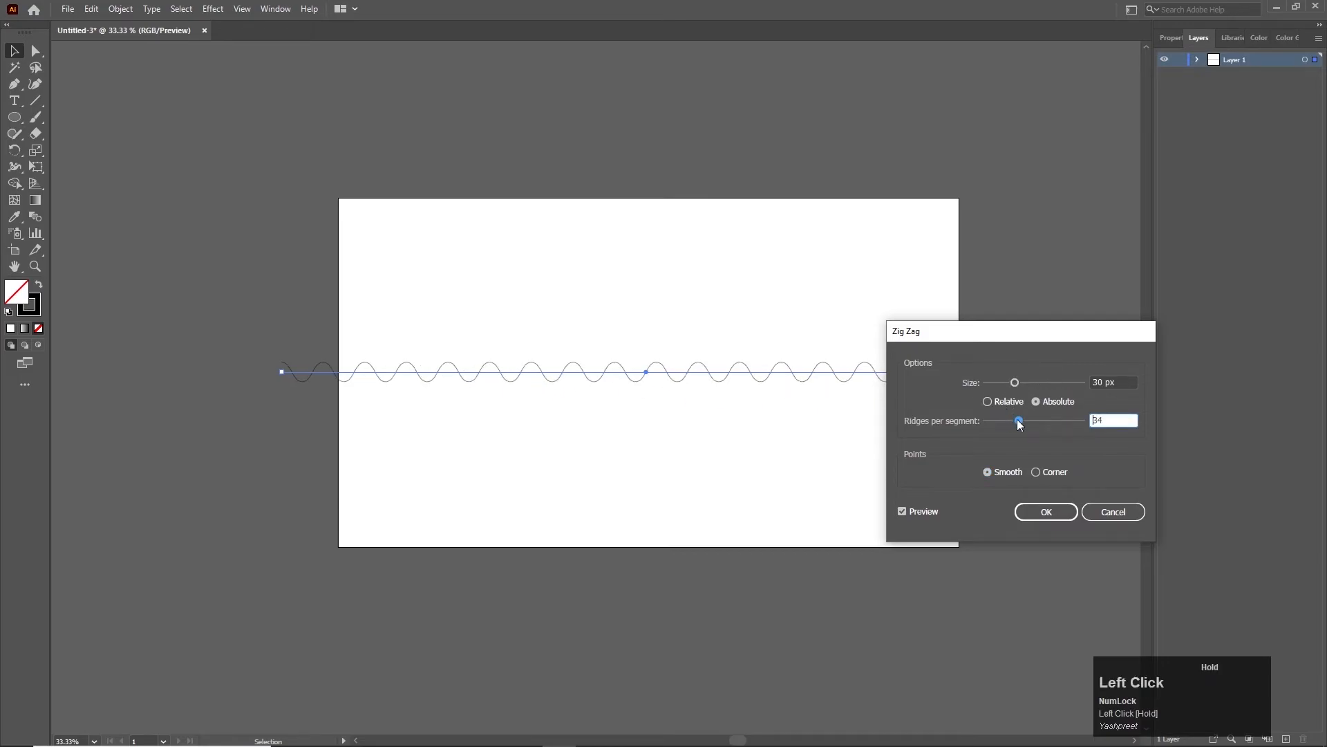
click(1047, 510)
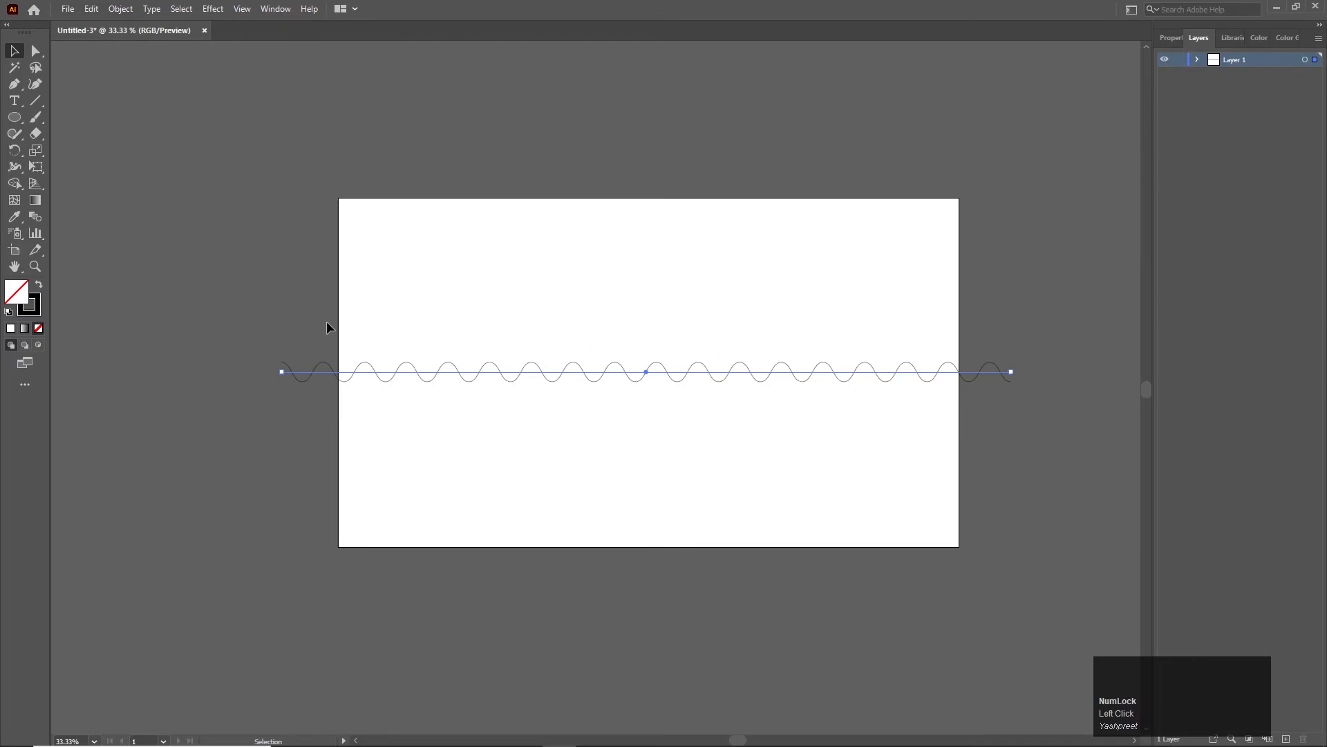
- Copy the wavy line, switch to After Effects, clear the football's Position keyframes, and paste the path into its Position property
key(ctrl+c)
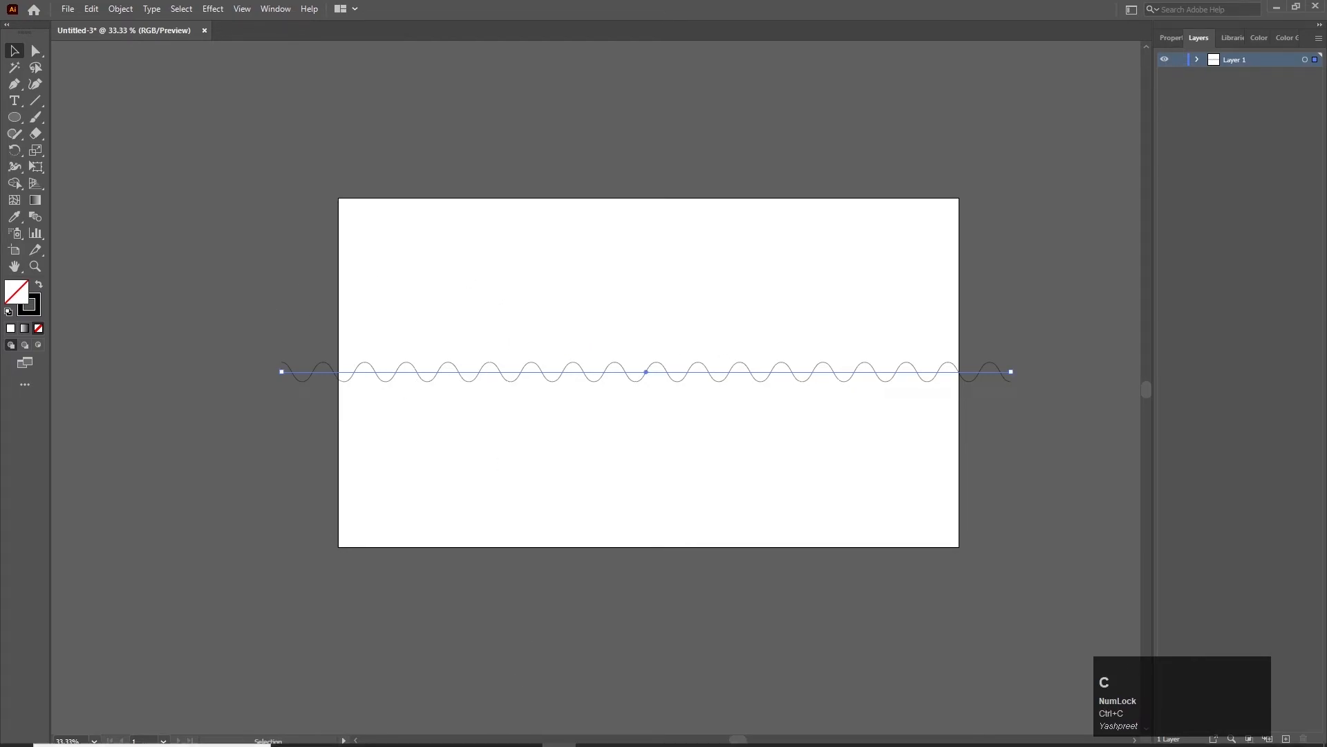
click(540, 736)
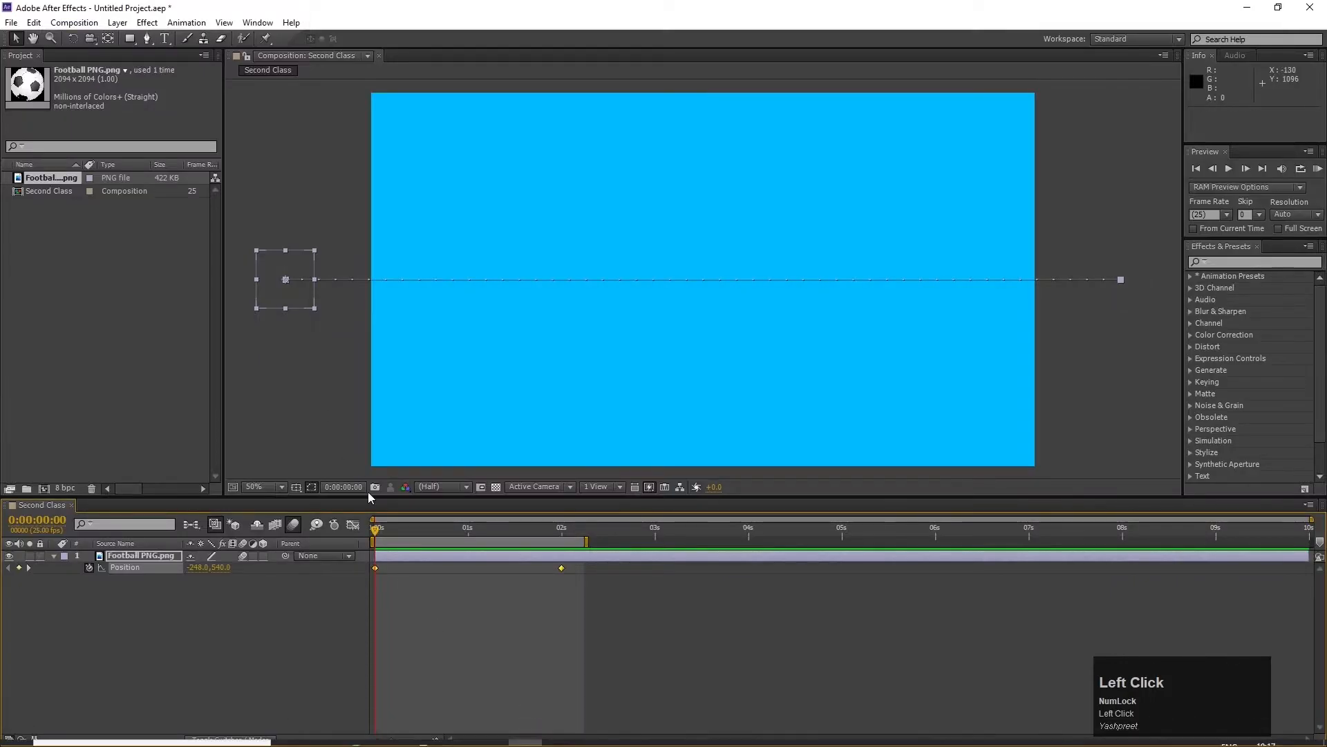
click(89, 567)
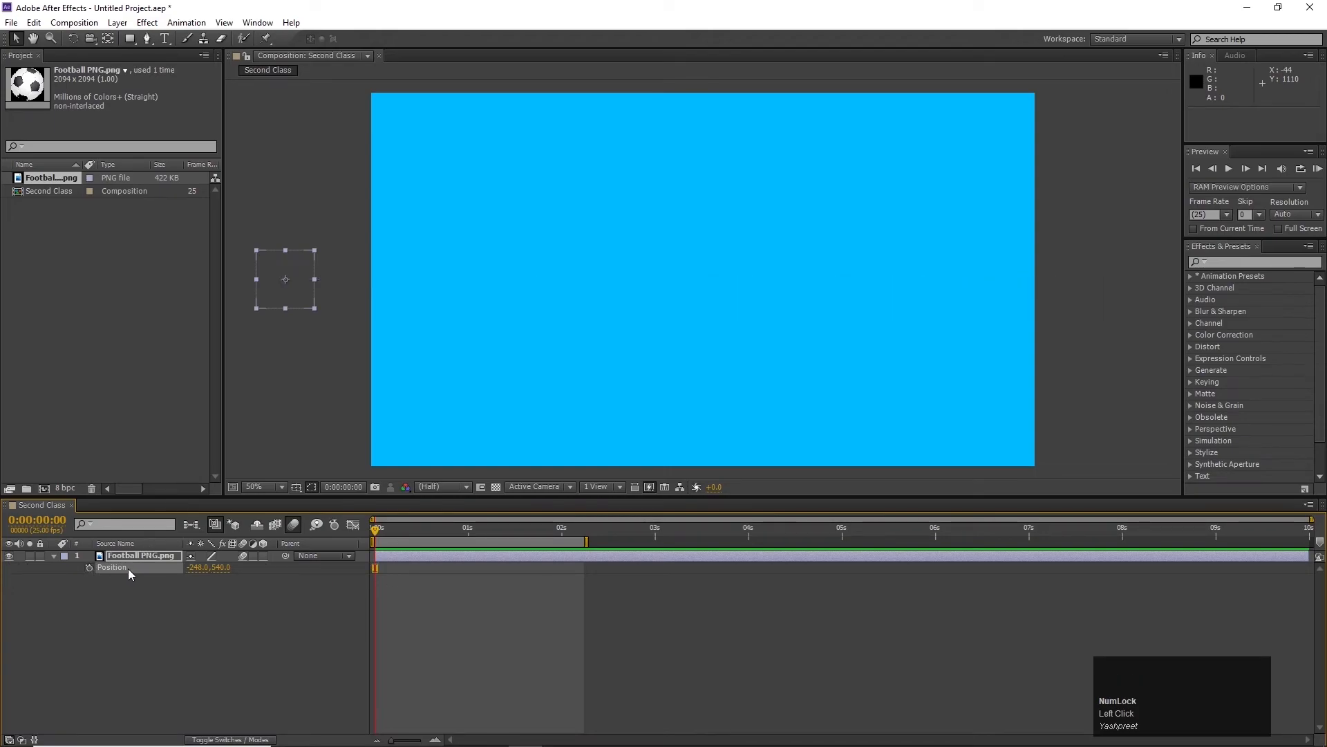
key(ctrl+v)
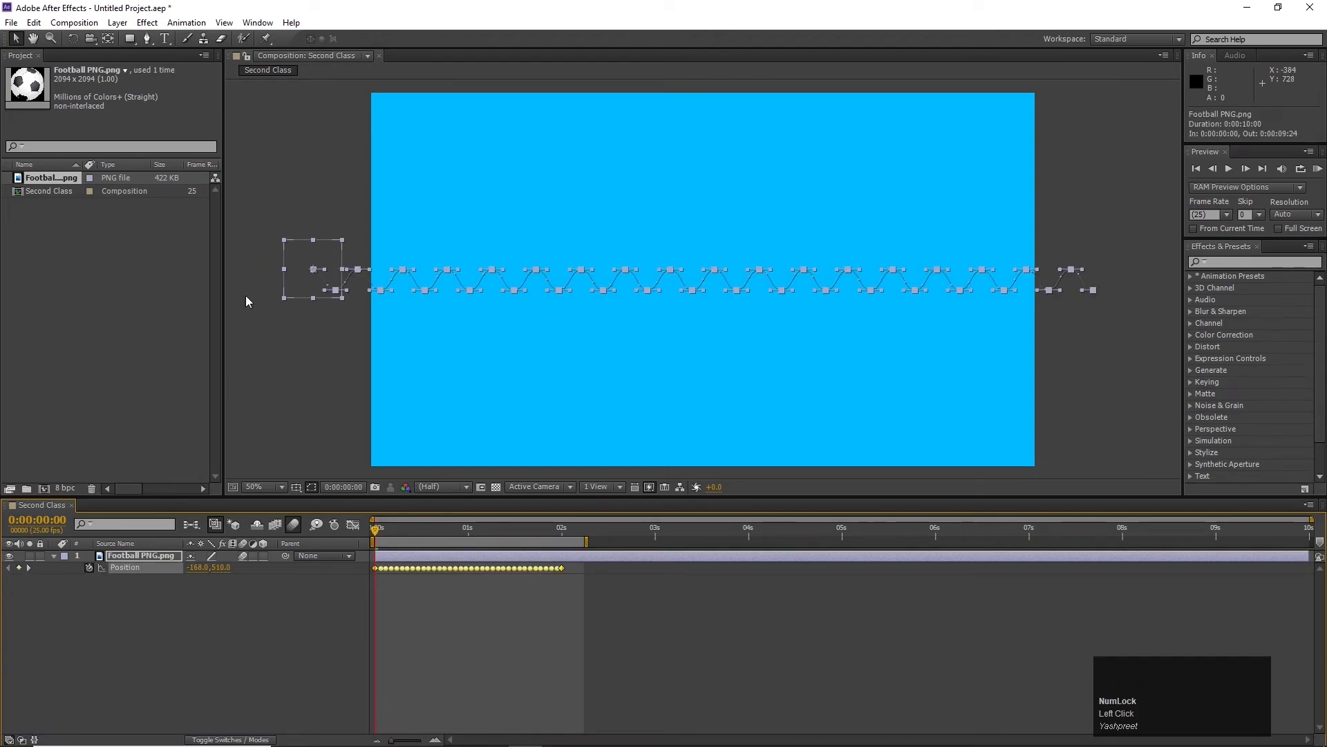
click(526, 736)
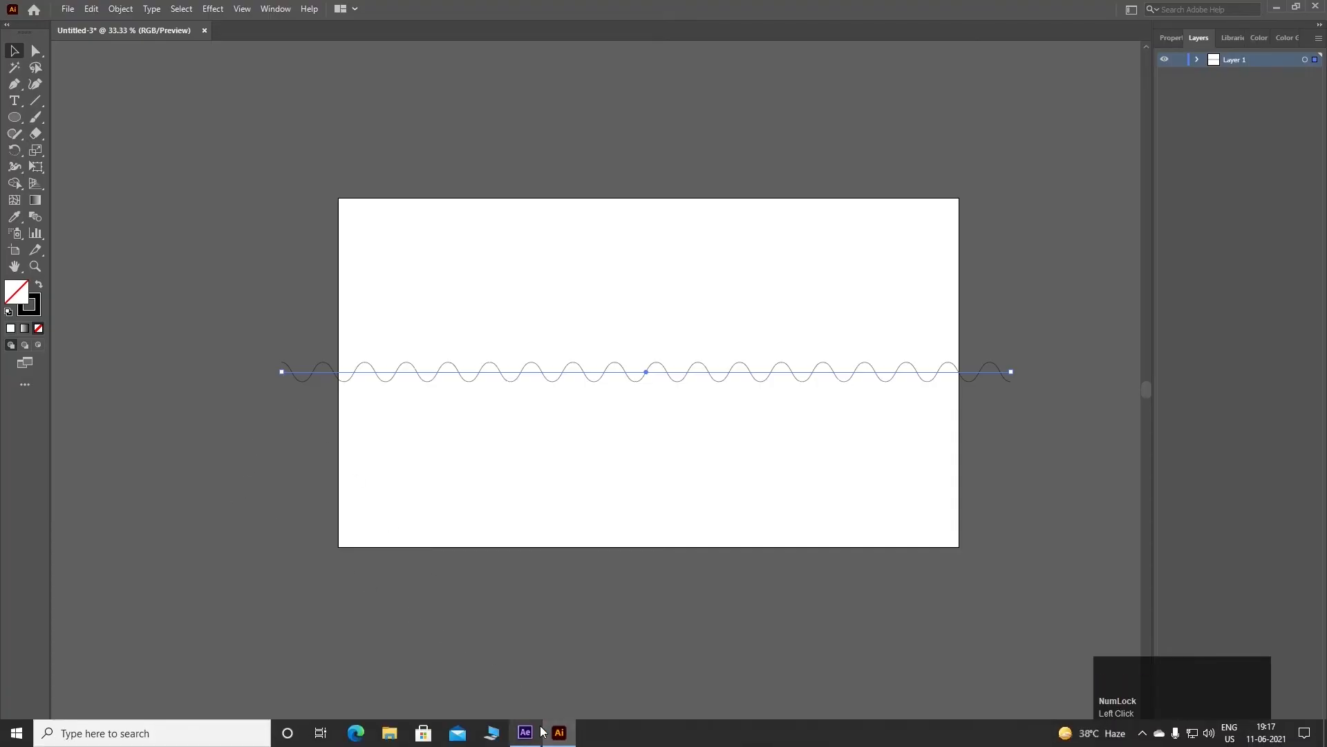
click(529, 735)
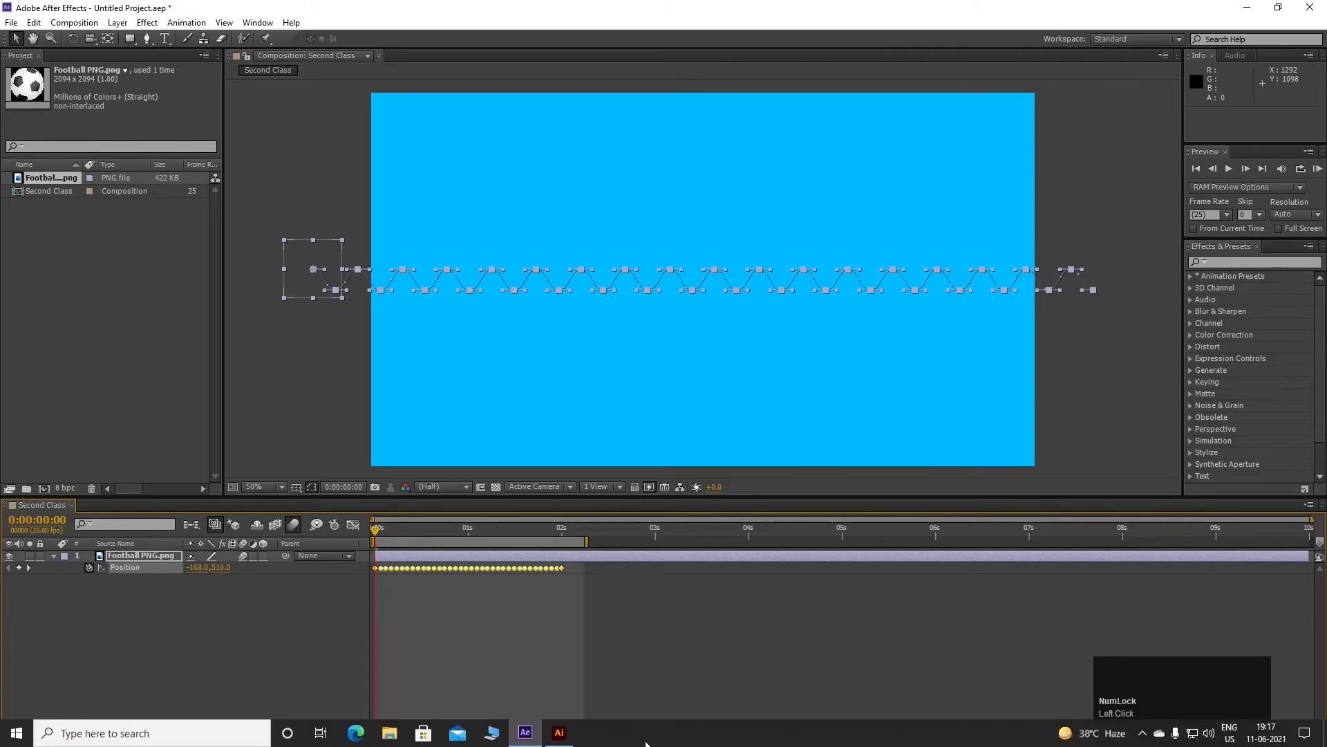
click(555, 733)
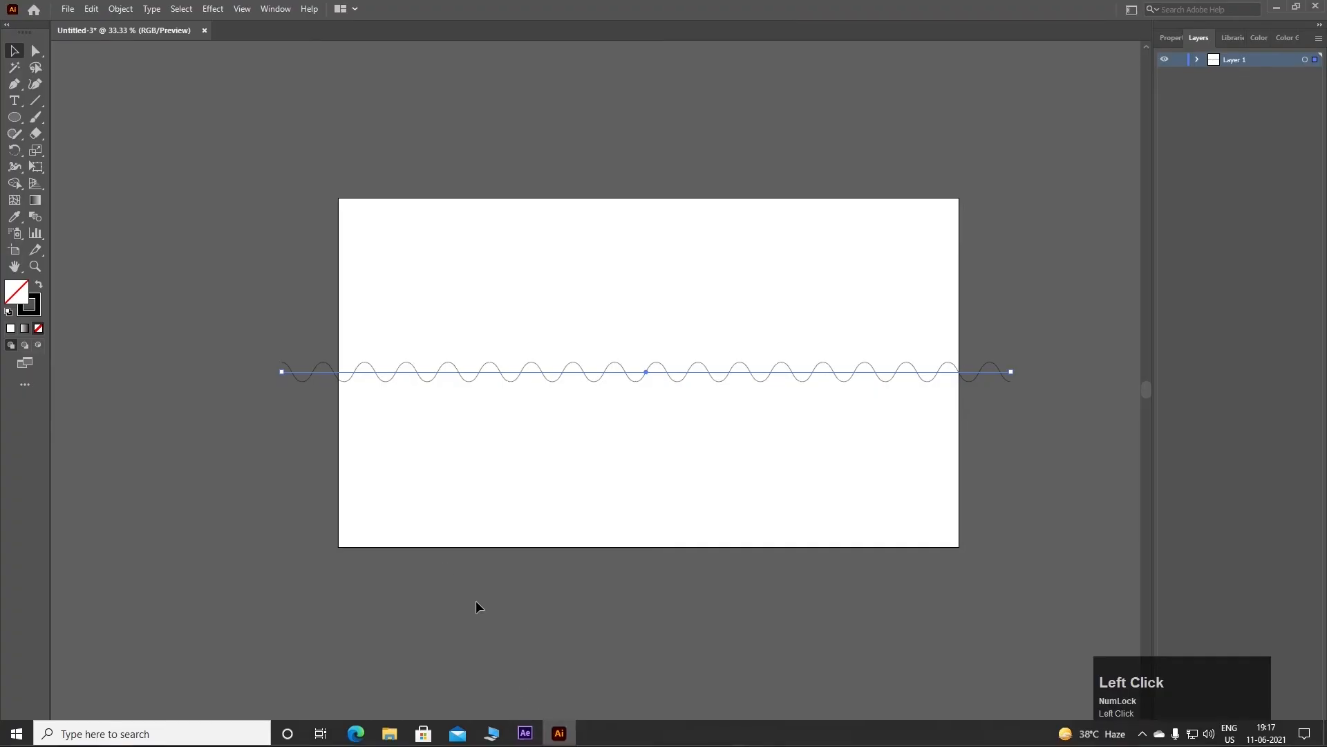
mouse_move(719, 745)
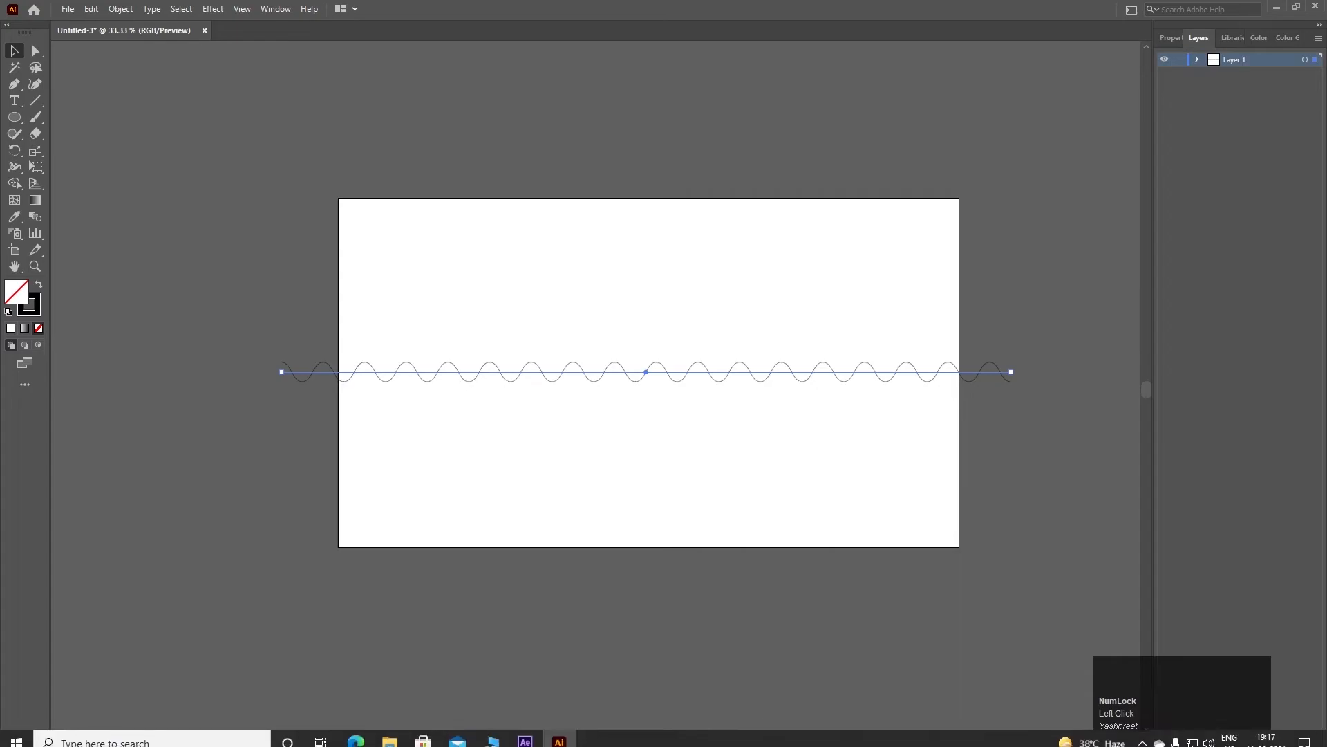
click(525, 732)
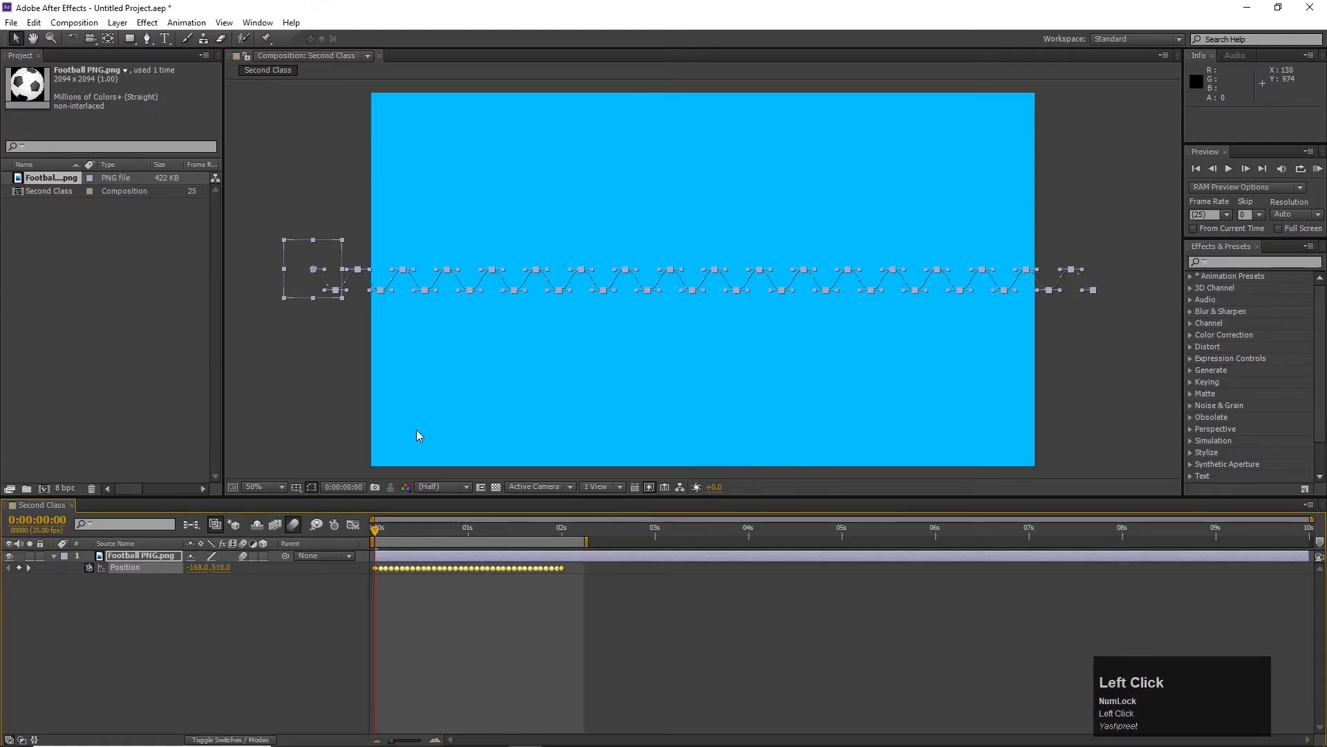
click(559, 732)
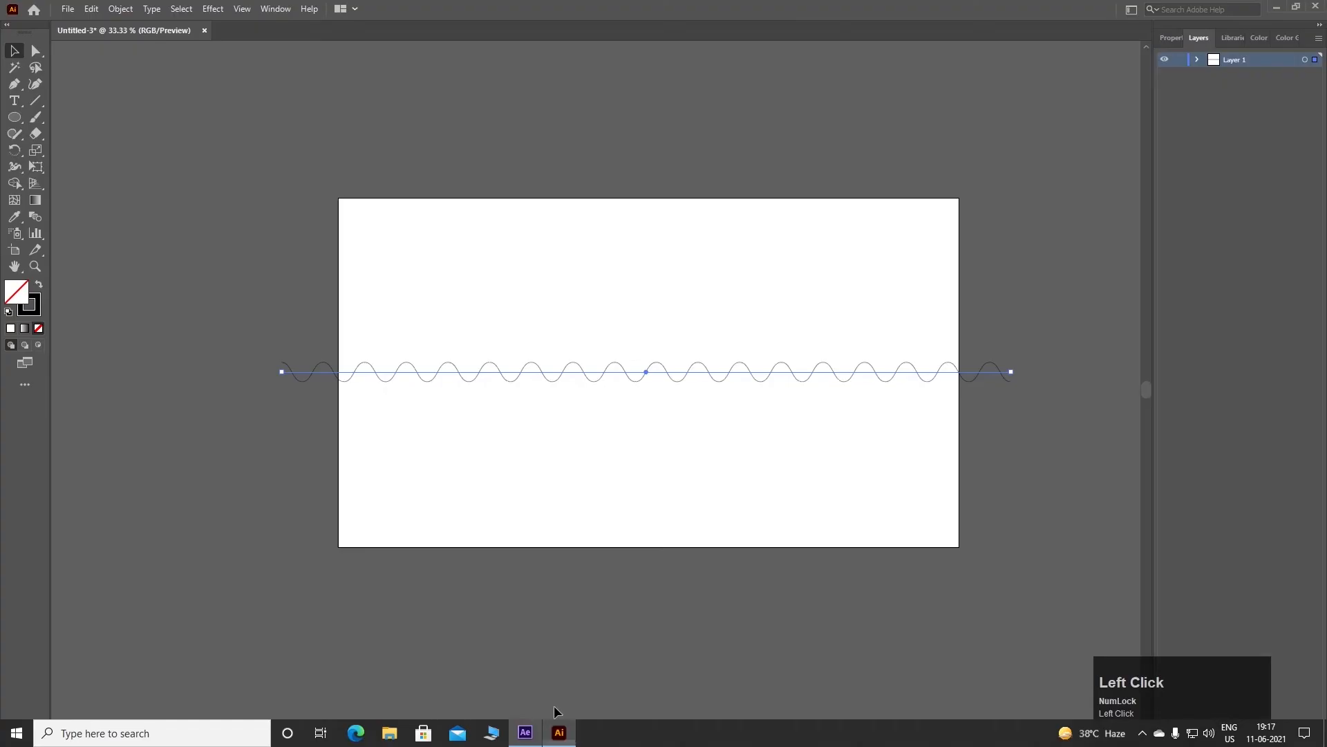
click(525, 733)
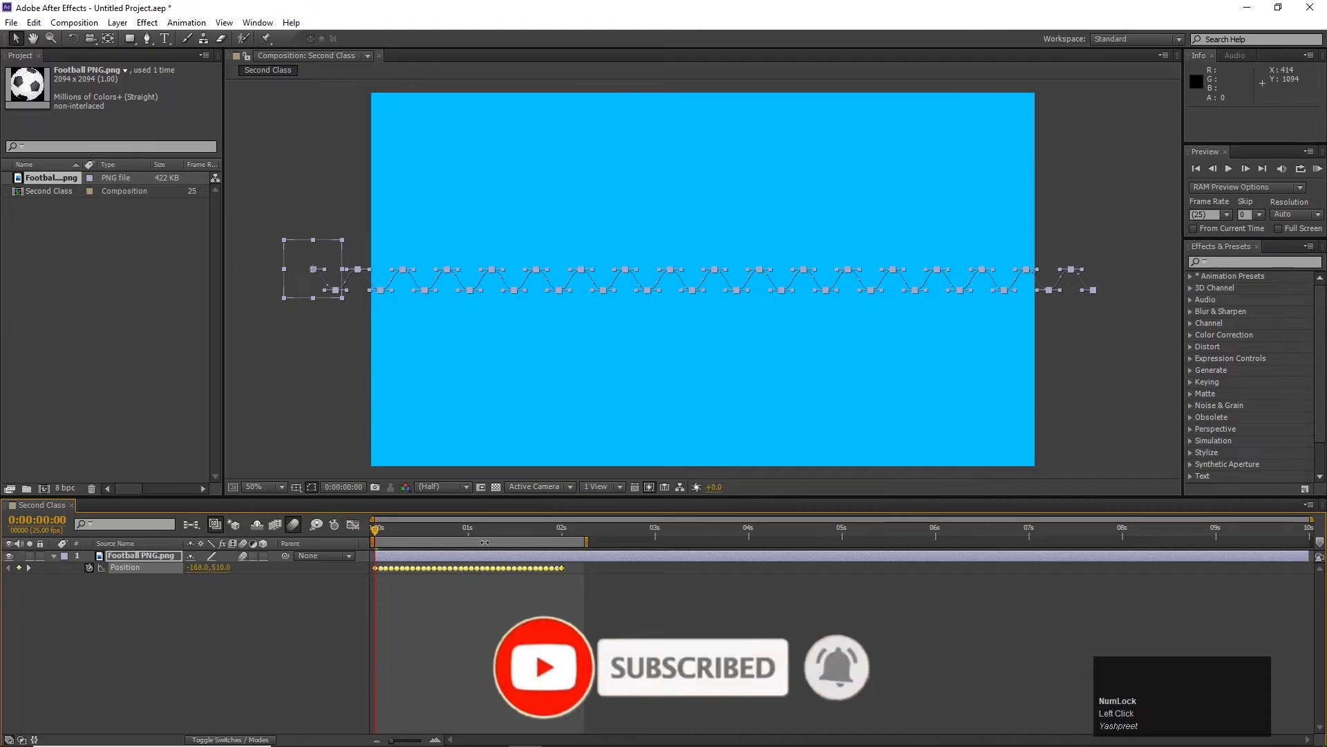
- Stretch the football's Position keyframes to end at 4 seconds, extend the work area past them, and preview the slower wave motion
click(454, 626)
key(space)
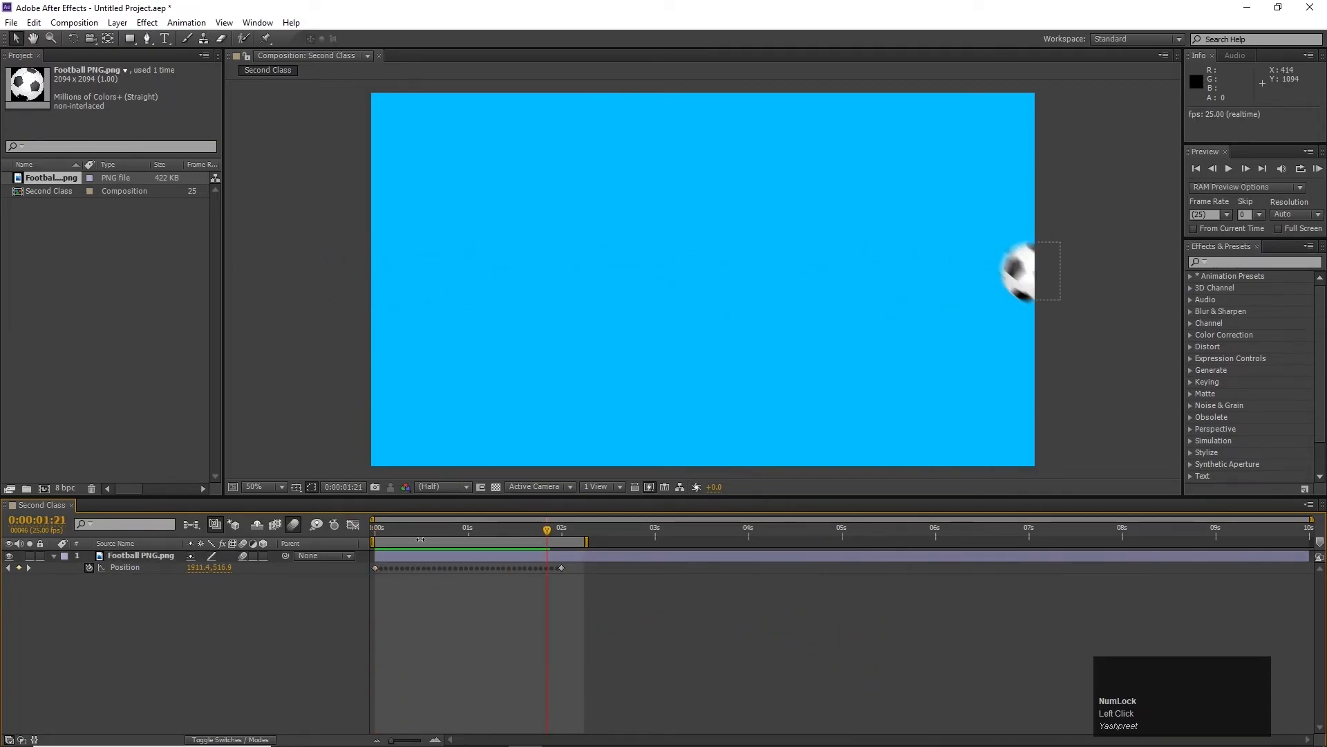
click(159, 574)
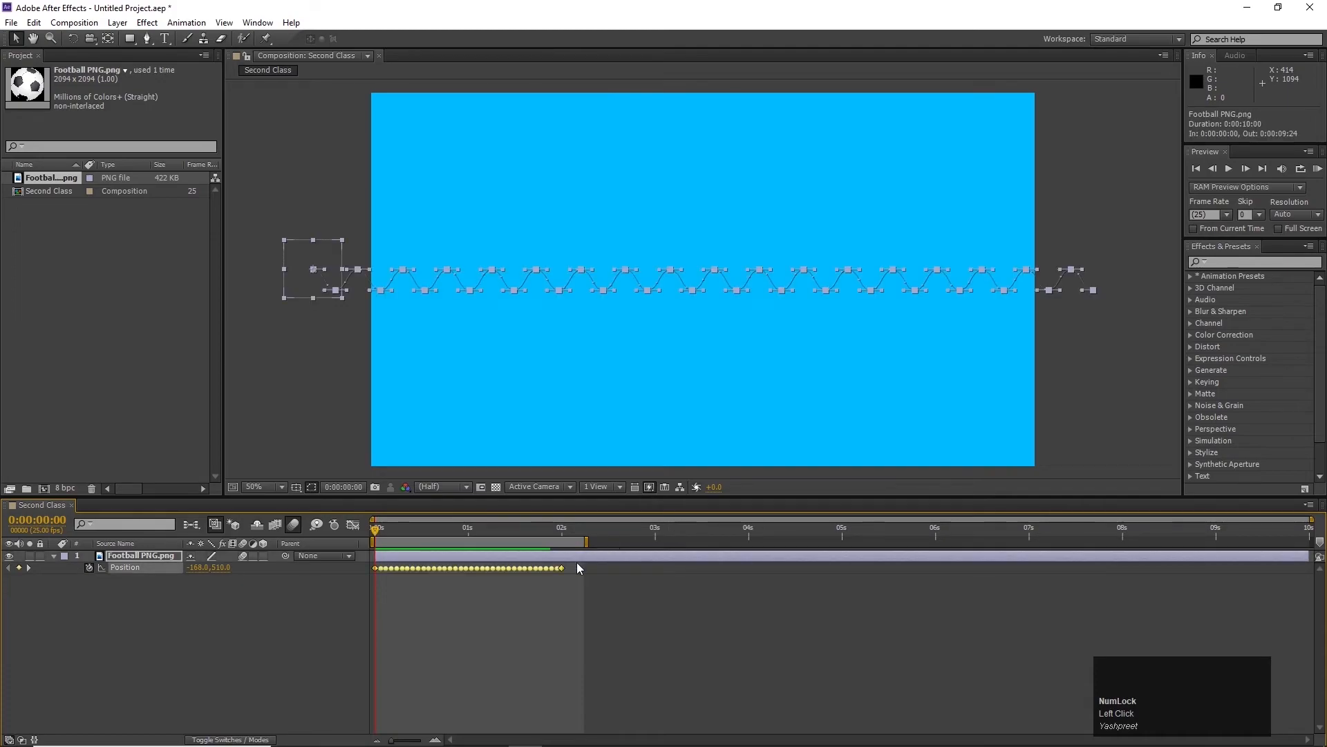
drag(577, 563, 761, 559)
click(748, 531)
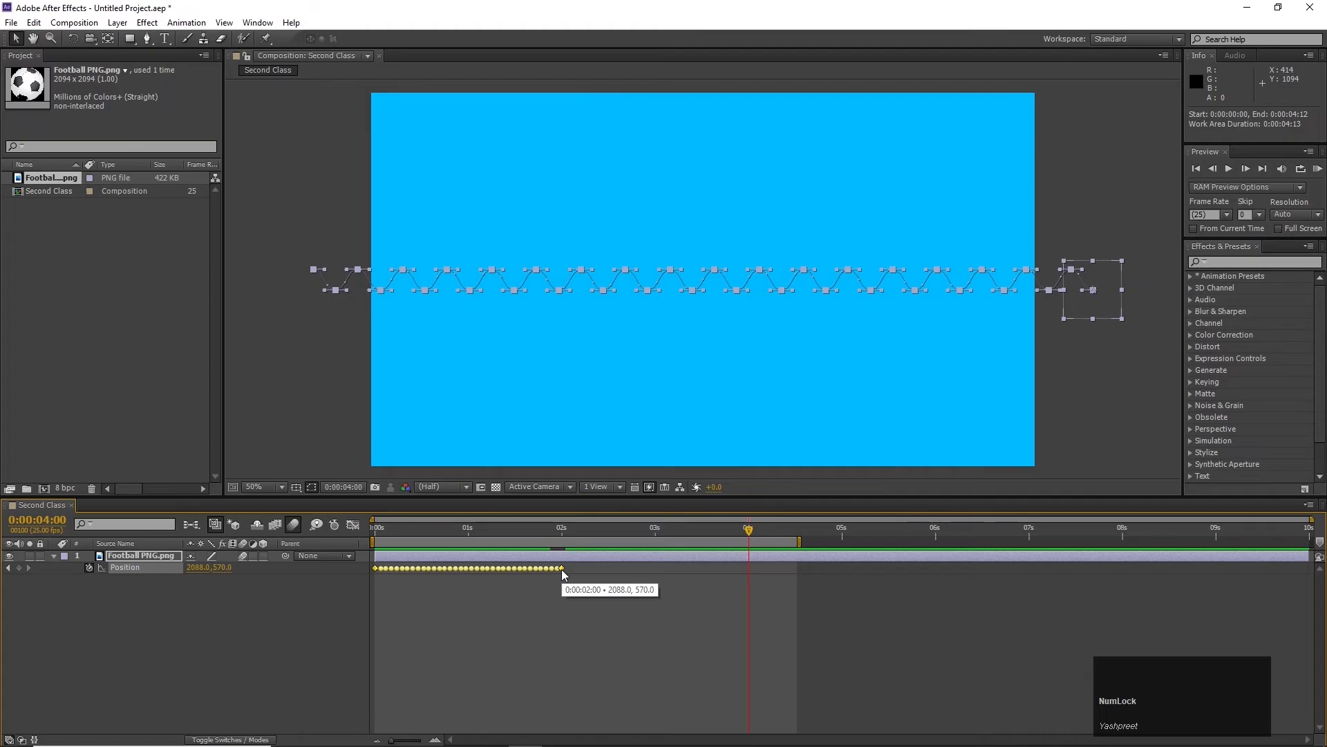
drag(562, 568, 750, 574)
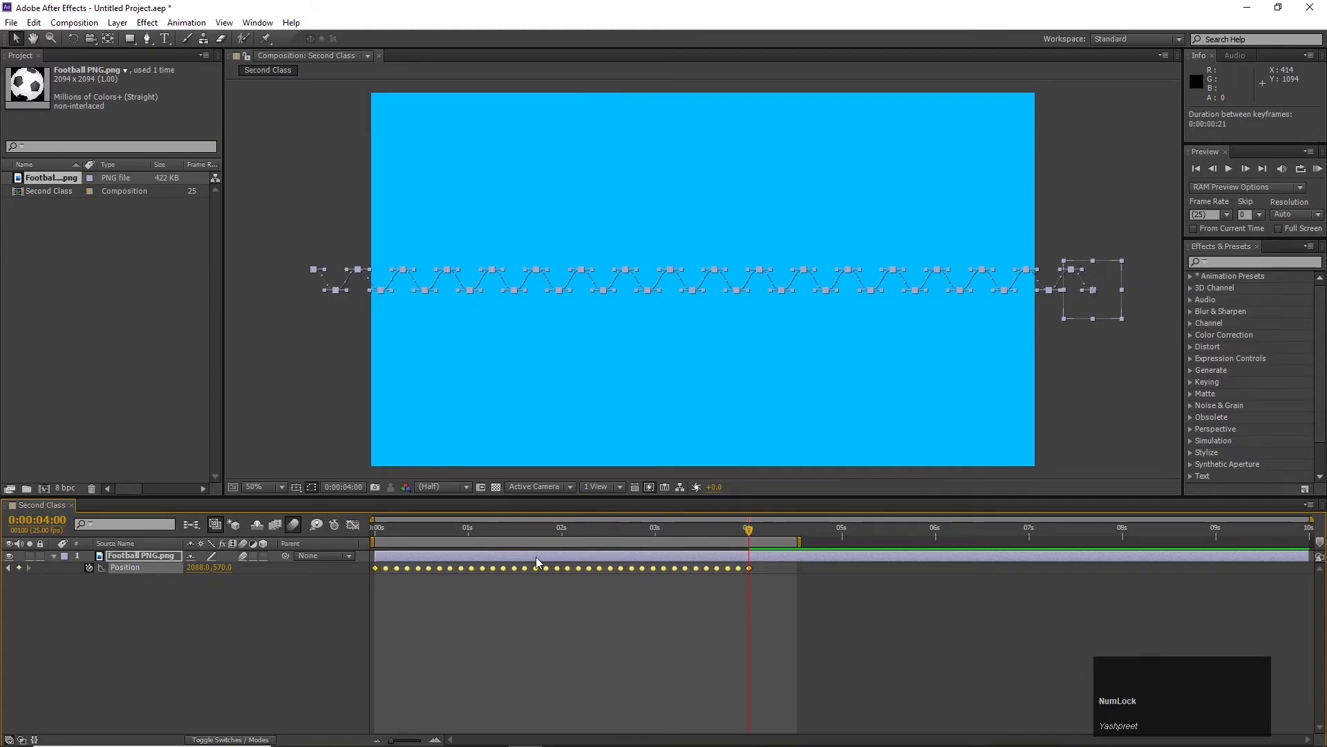
key(Home)
click(280, 653)
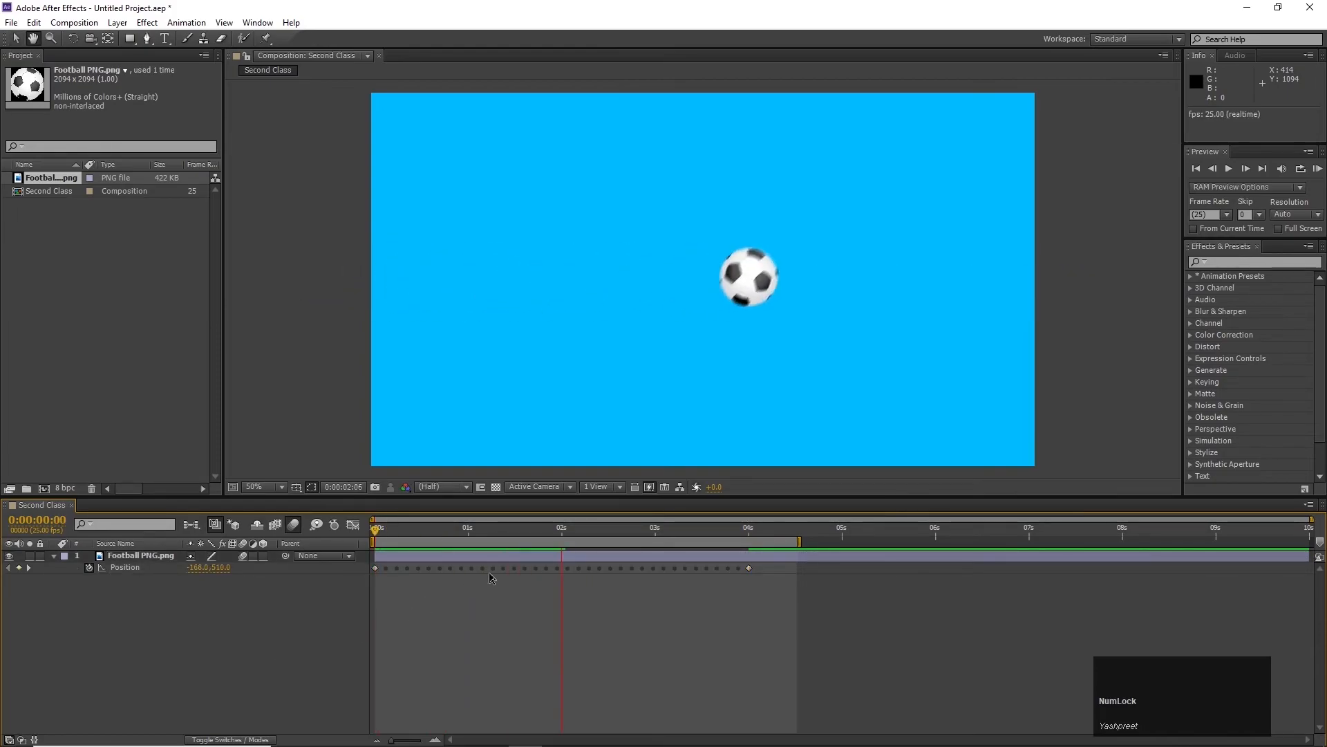
key(space)
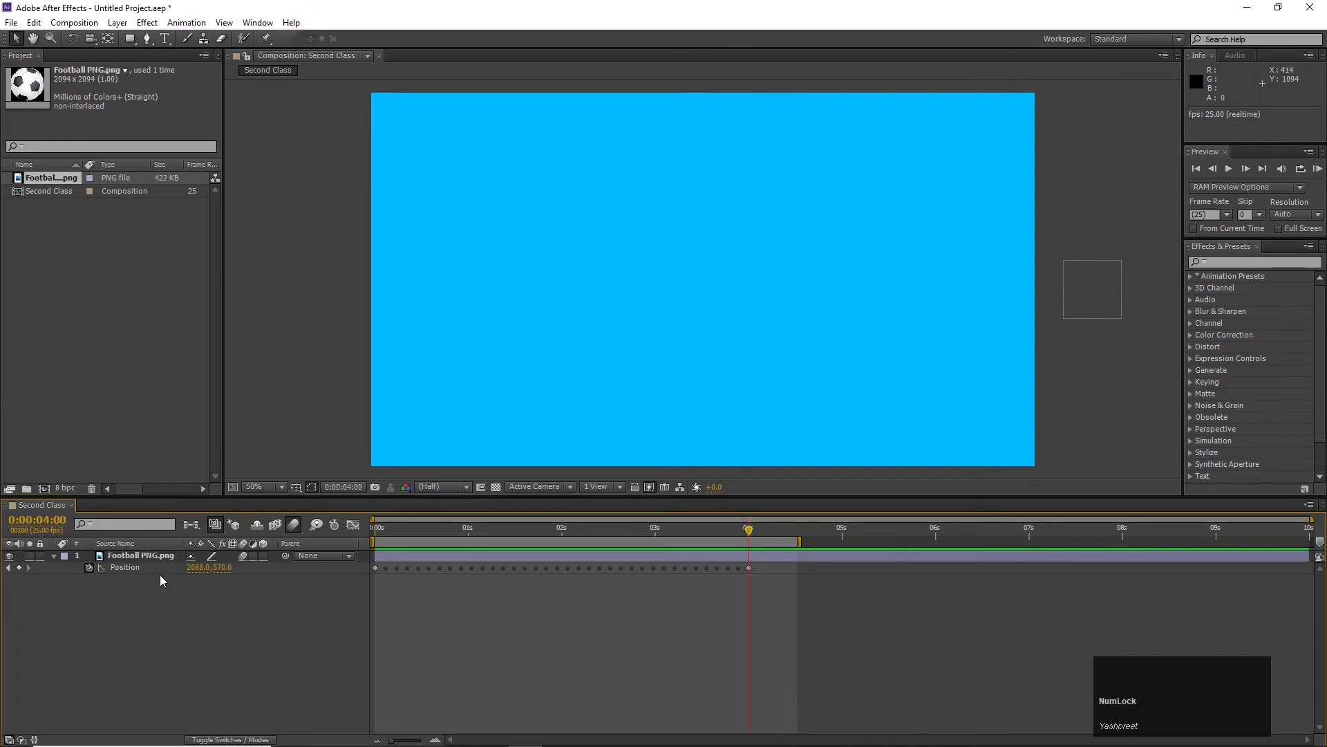
- Rescale the football's Position keyframes to end at 3 seconds, end the work area at 0:00:03:04, and preview the motion
click(160, 572)
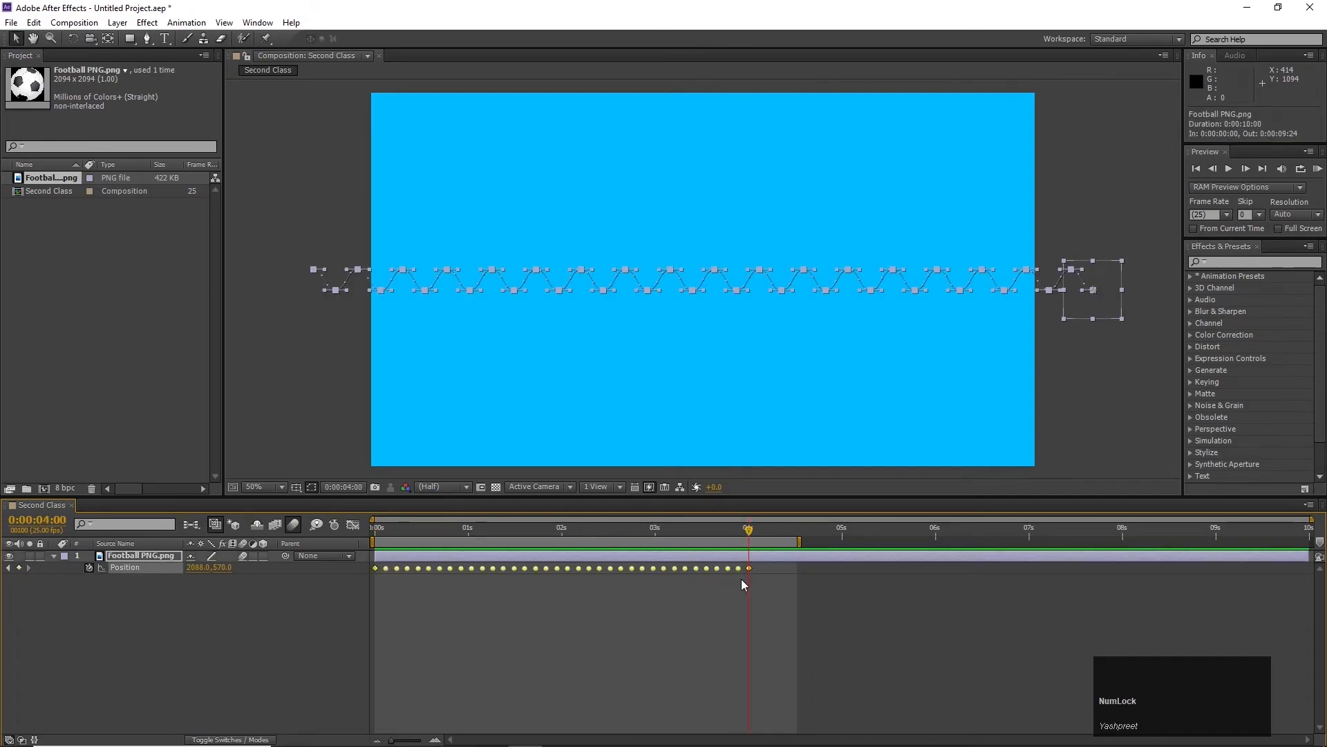
drag(749, 567, 655, 574)
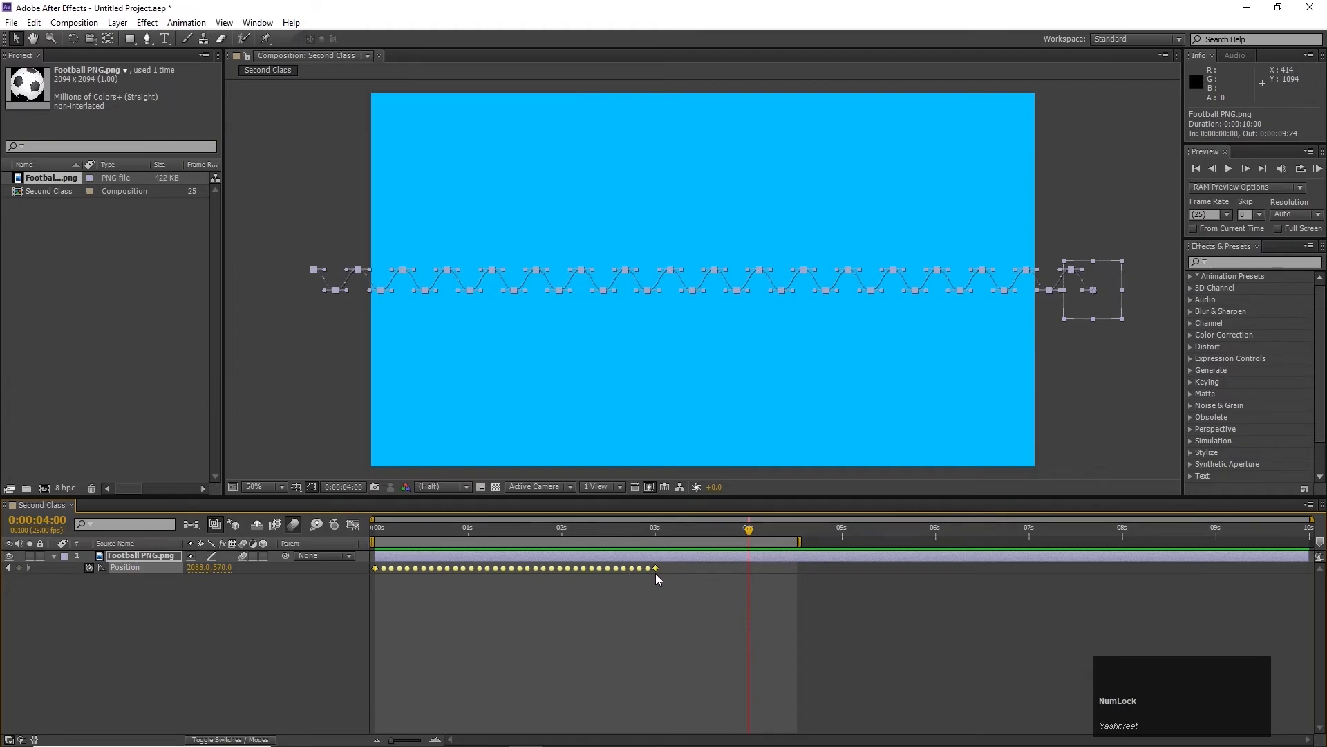
click(377, 528)
click(669, 529)
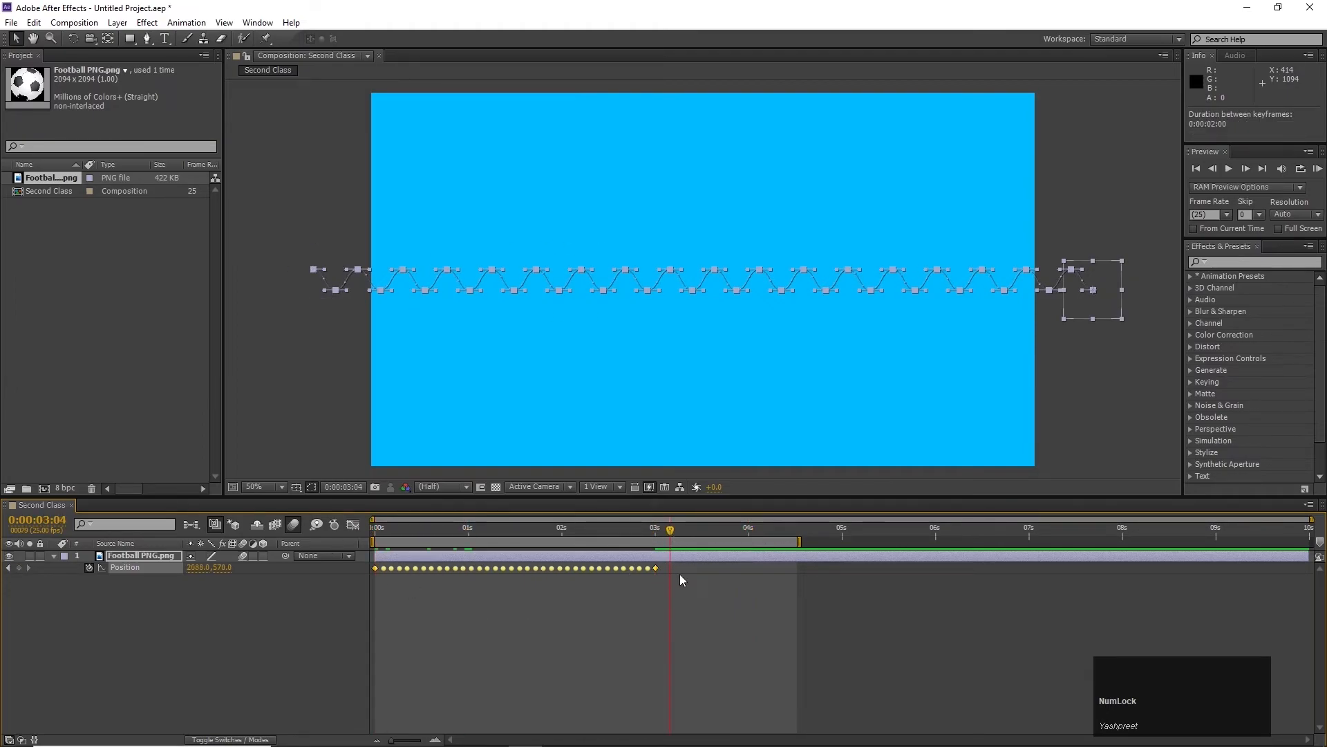
key(n)
key(Home)
click(285, 578)
key(space)
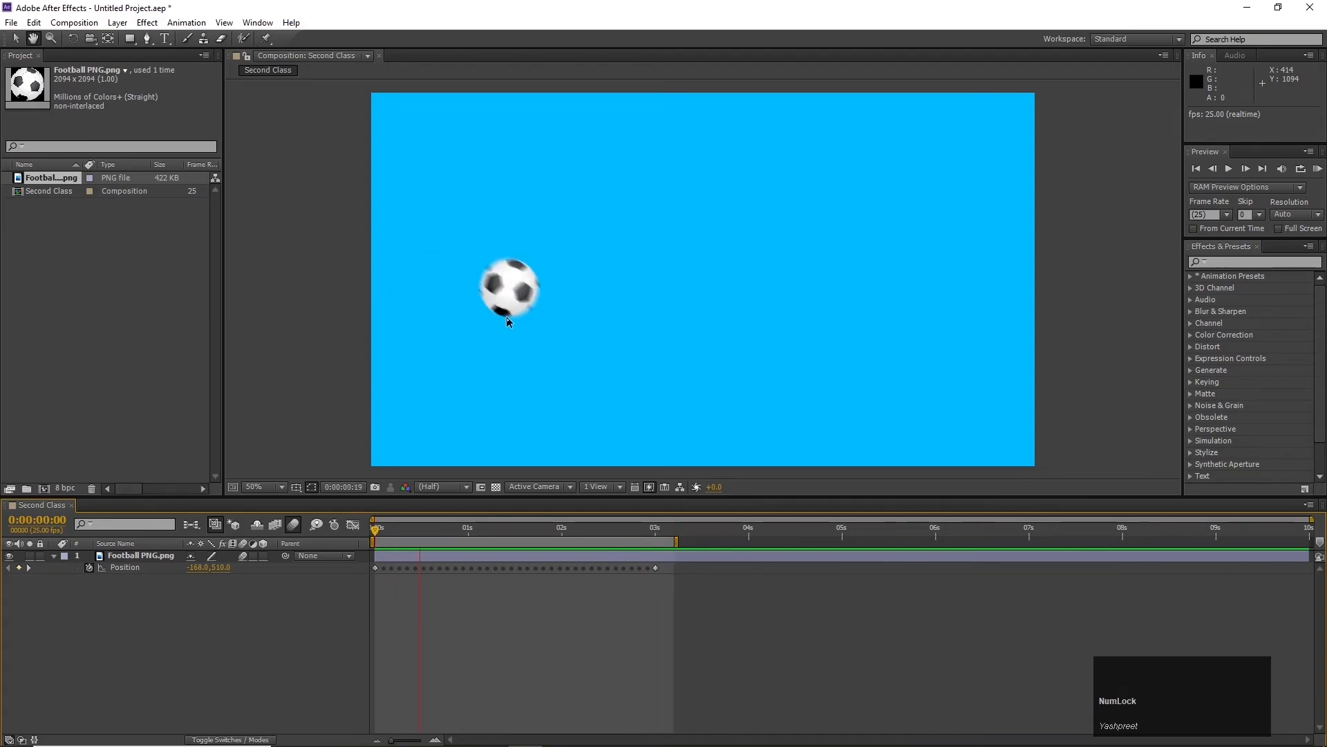
key(space)
- Disable motion blur for the composition and preview the football's wave motion from the start
drag(462, 531, 296, 526)
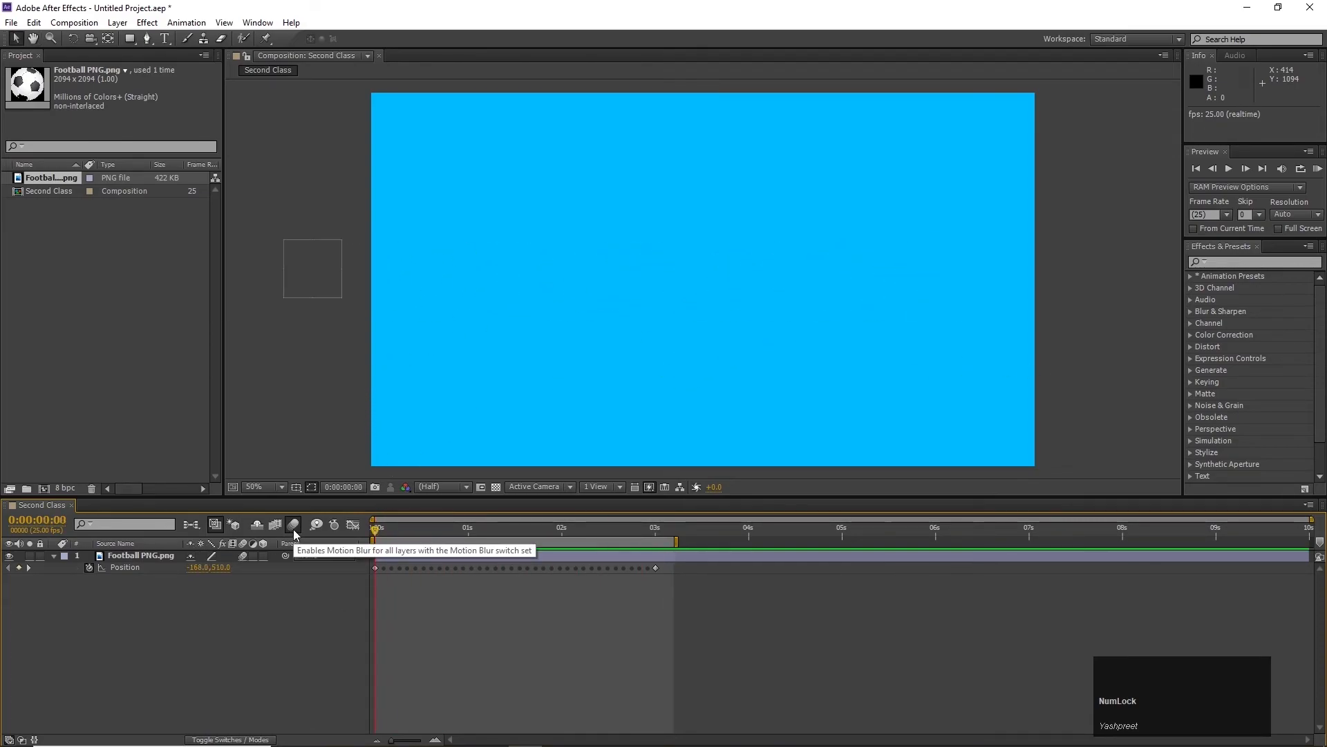
key(space)
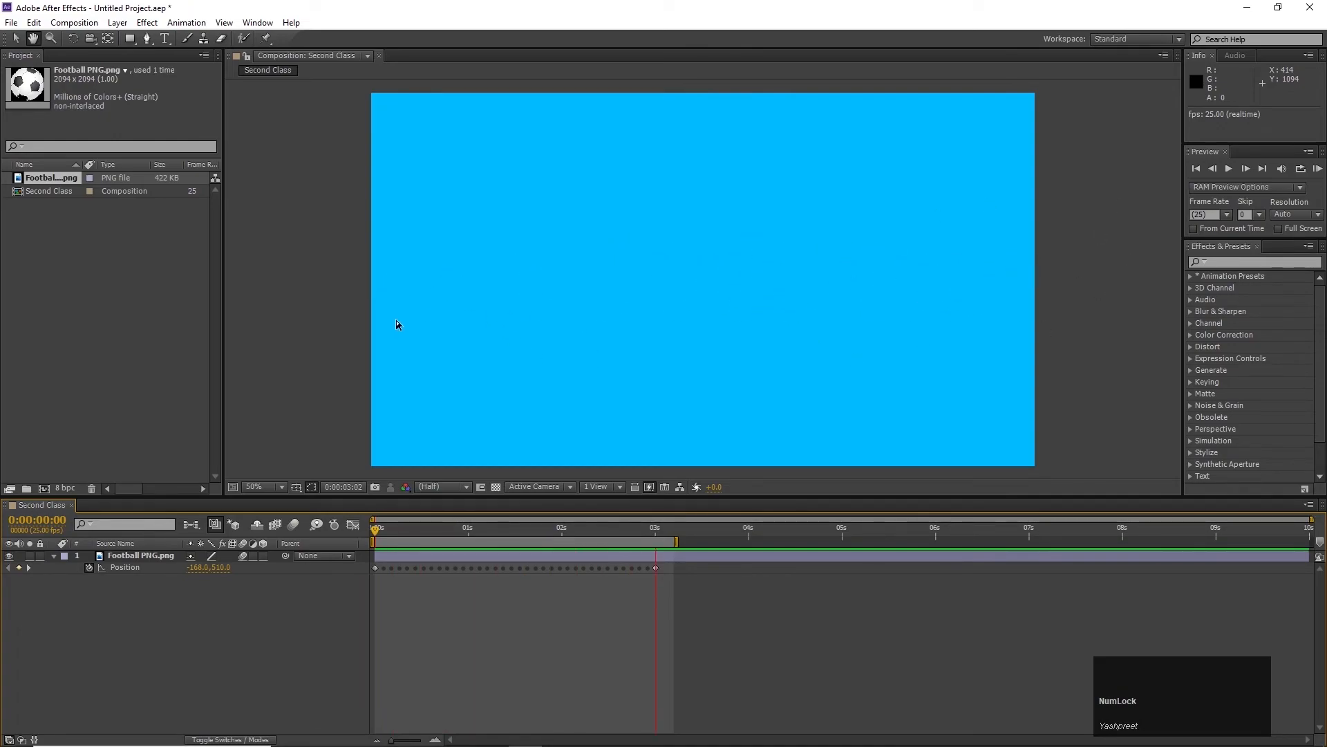
key(space)
drag(444, 534, 313, 542)
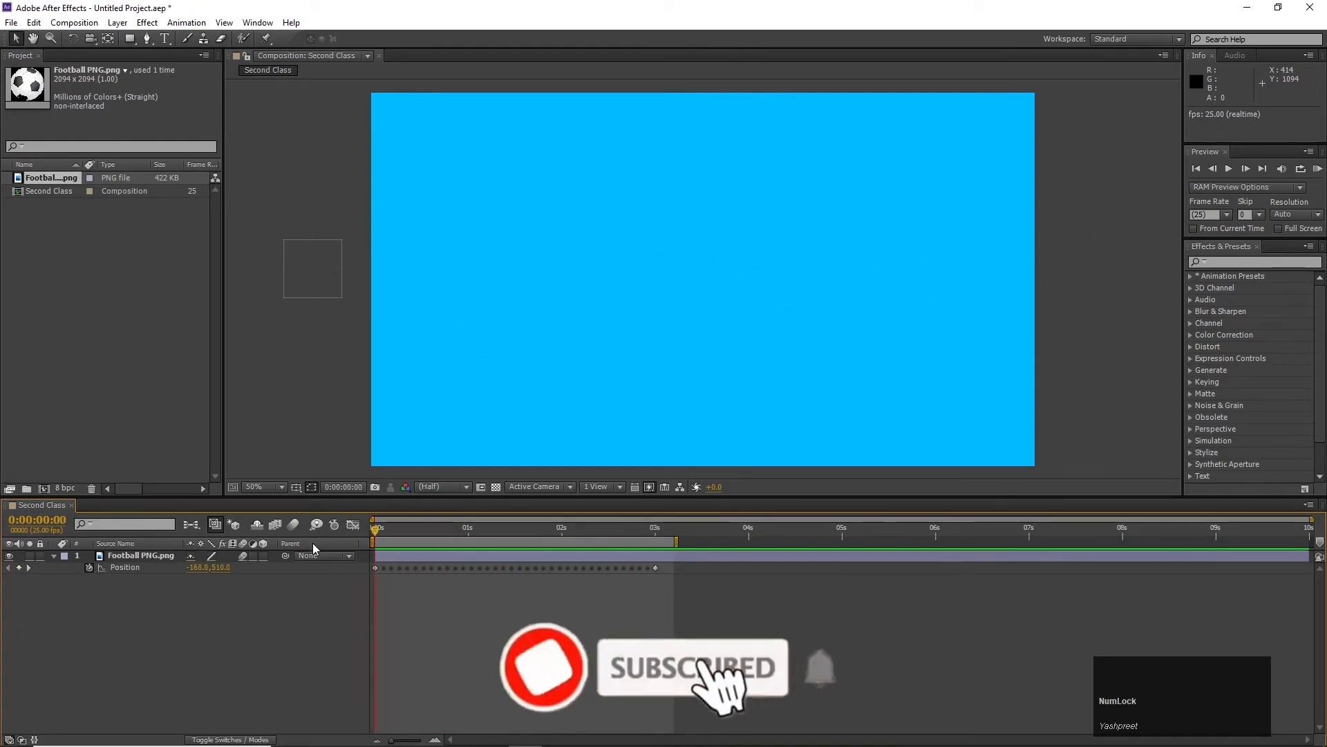
key(space)
key(space)
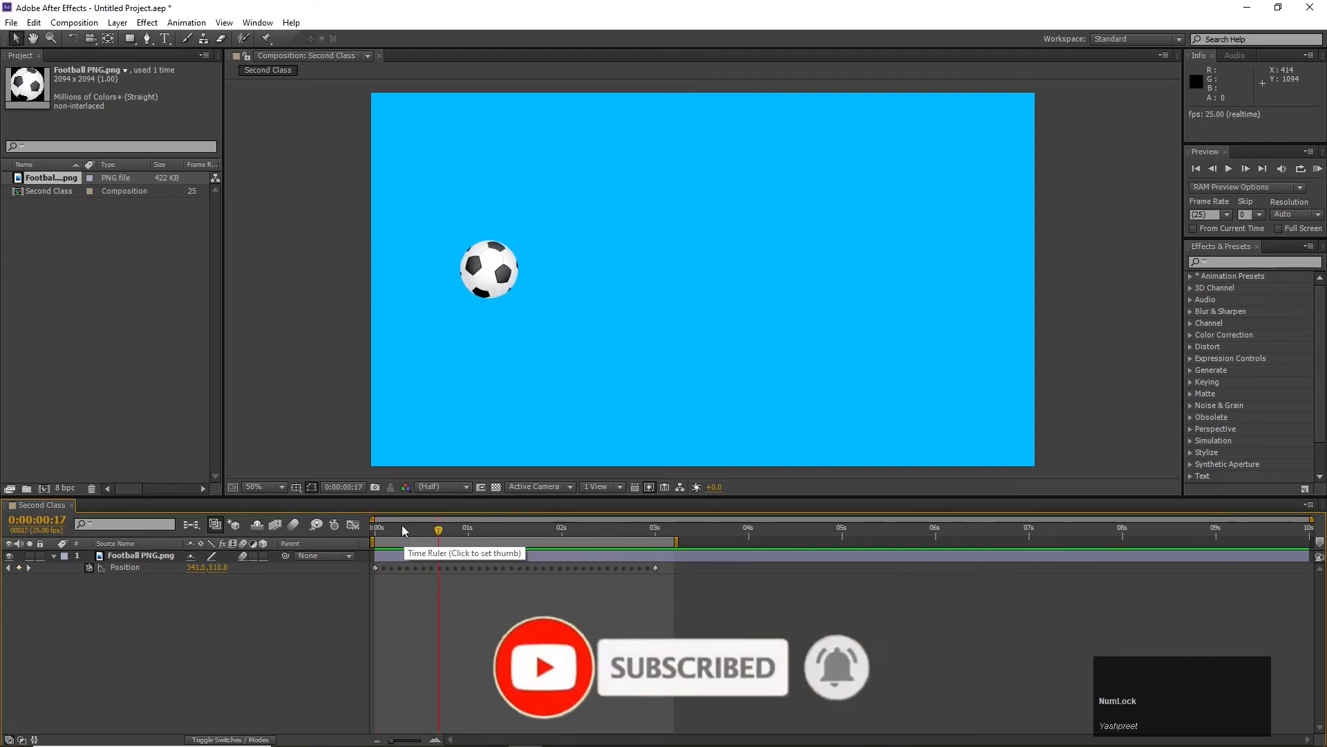
- Re-enable the composition's motion blur and preview the football's wave motion again from the start
click(291, 524)
click(291, 525)
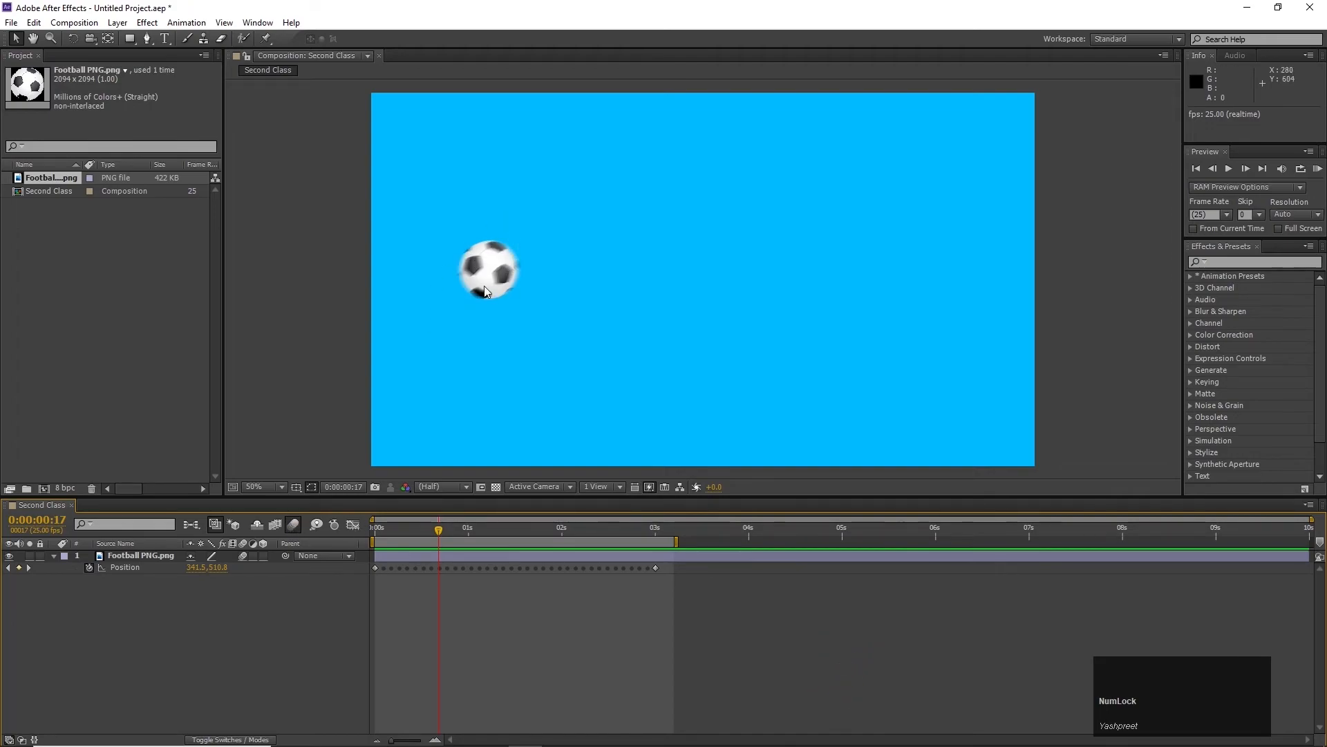
key(Home)
key(space)
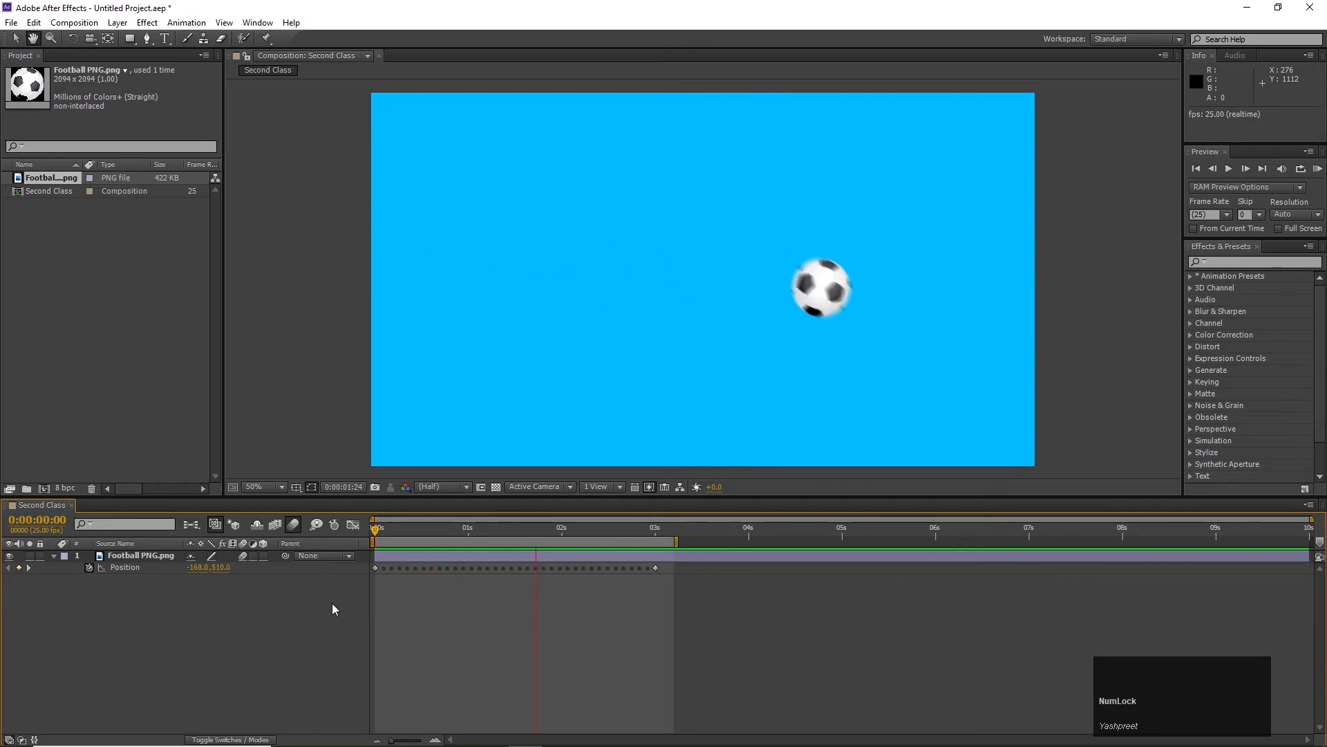
key(space)
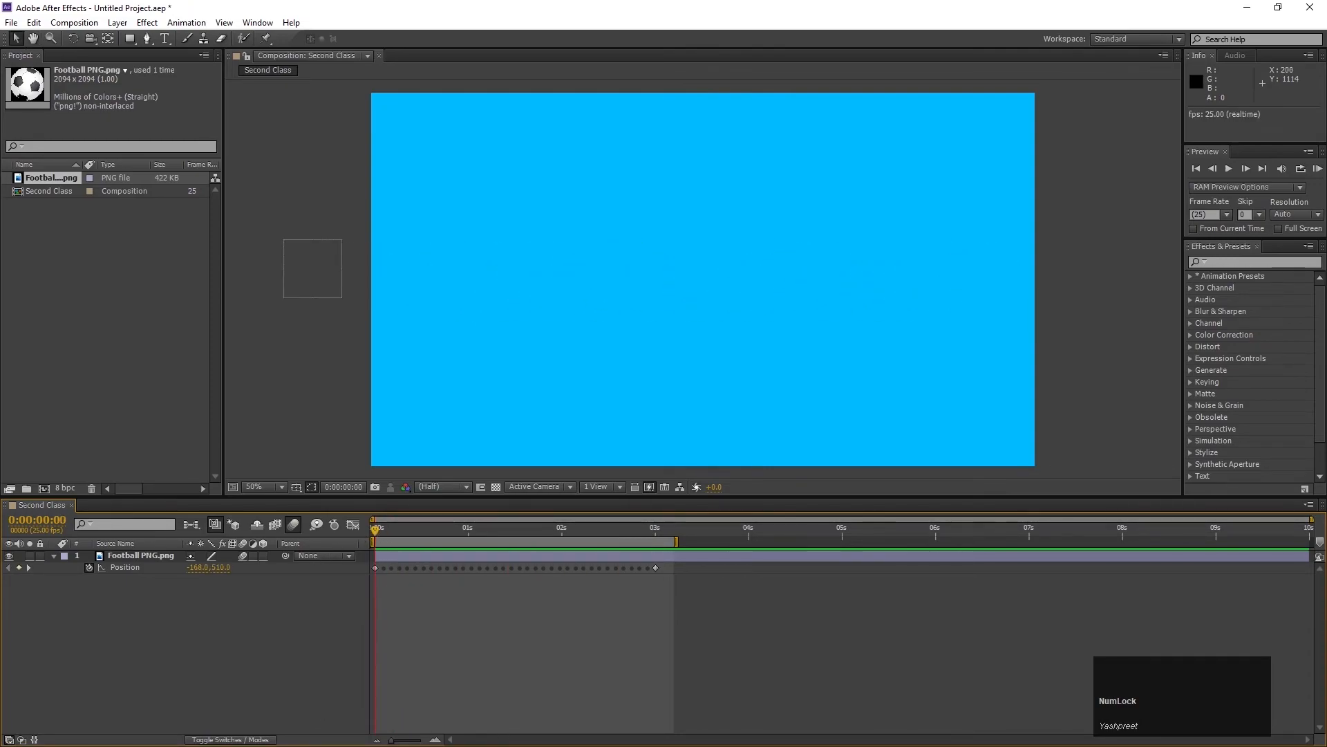
- Switch to Illustrator, delete the wavy line from the artboard, and activate the Polygon tool
click(560, 735)
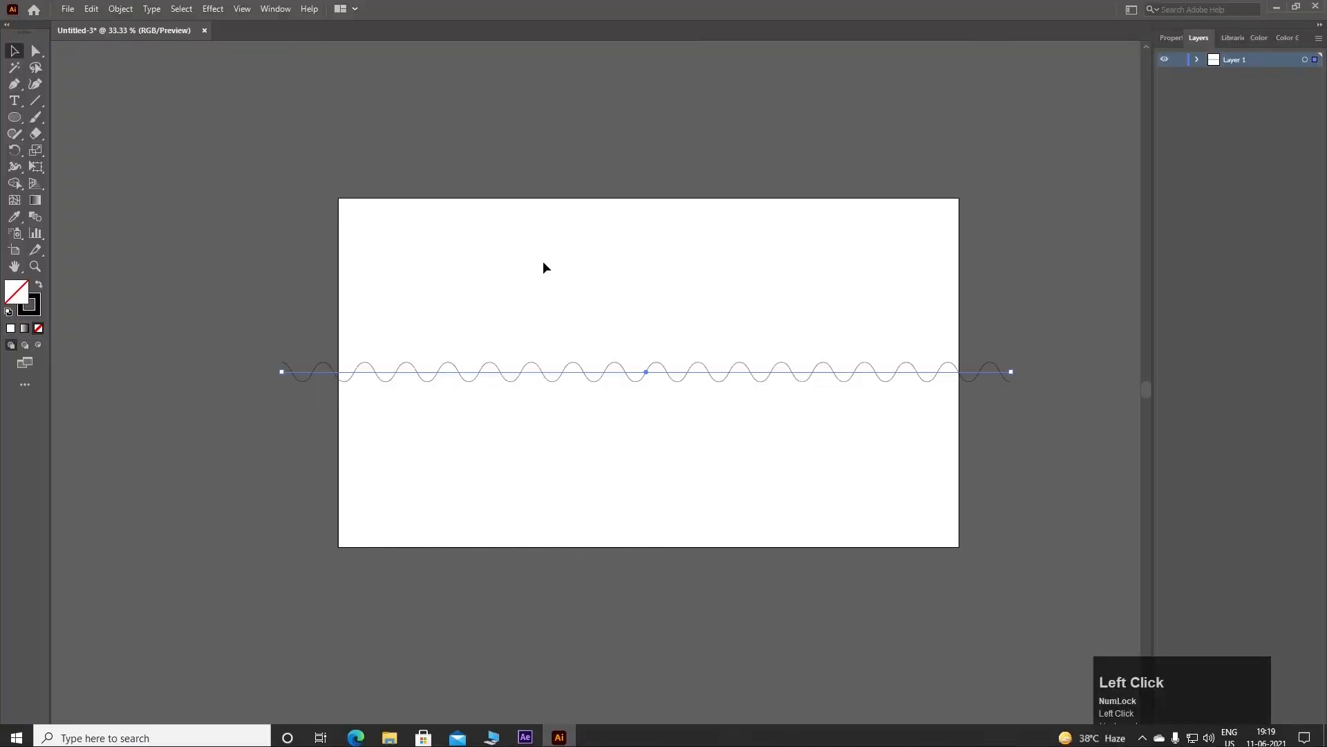
key(Delete)
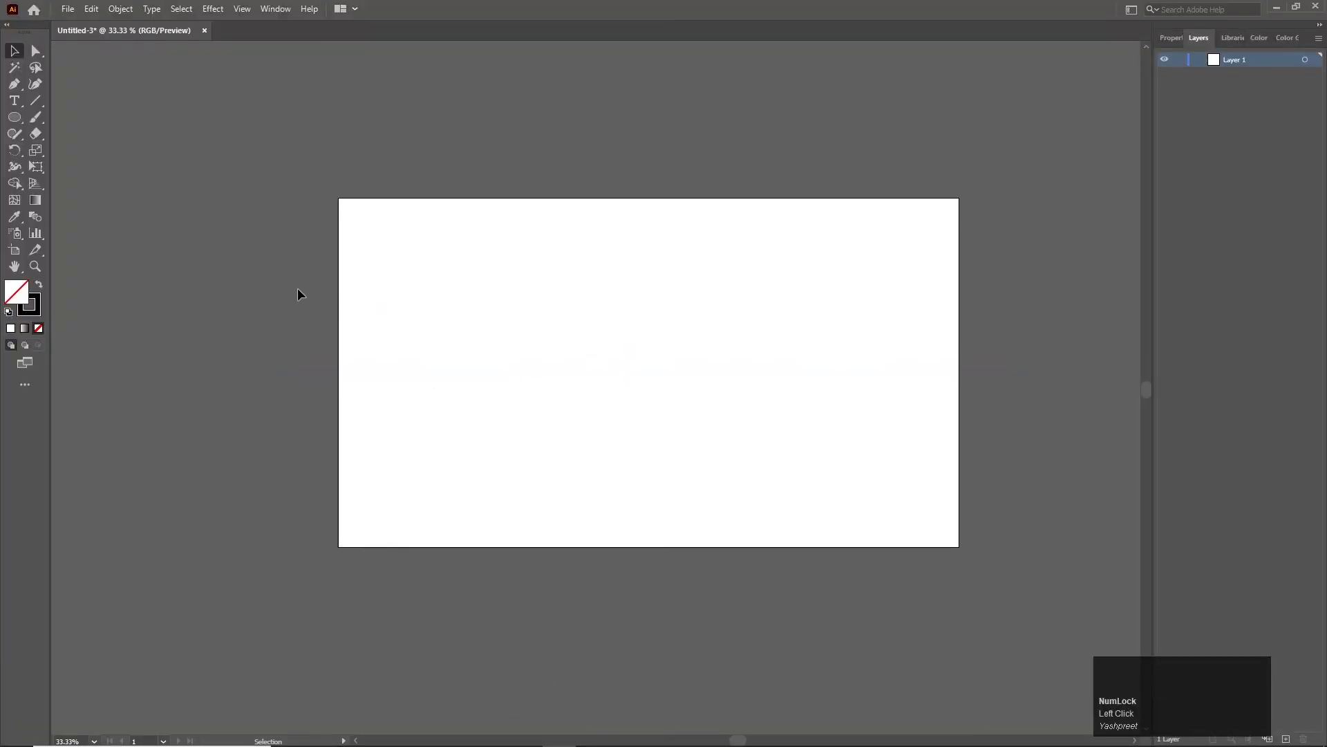
click(17, 119)
click(17, 120)
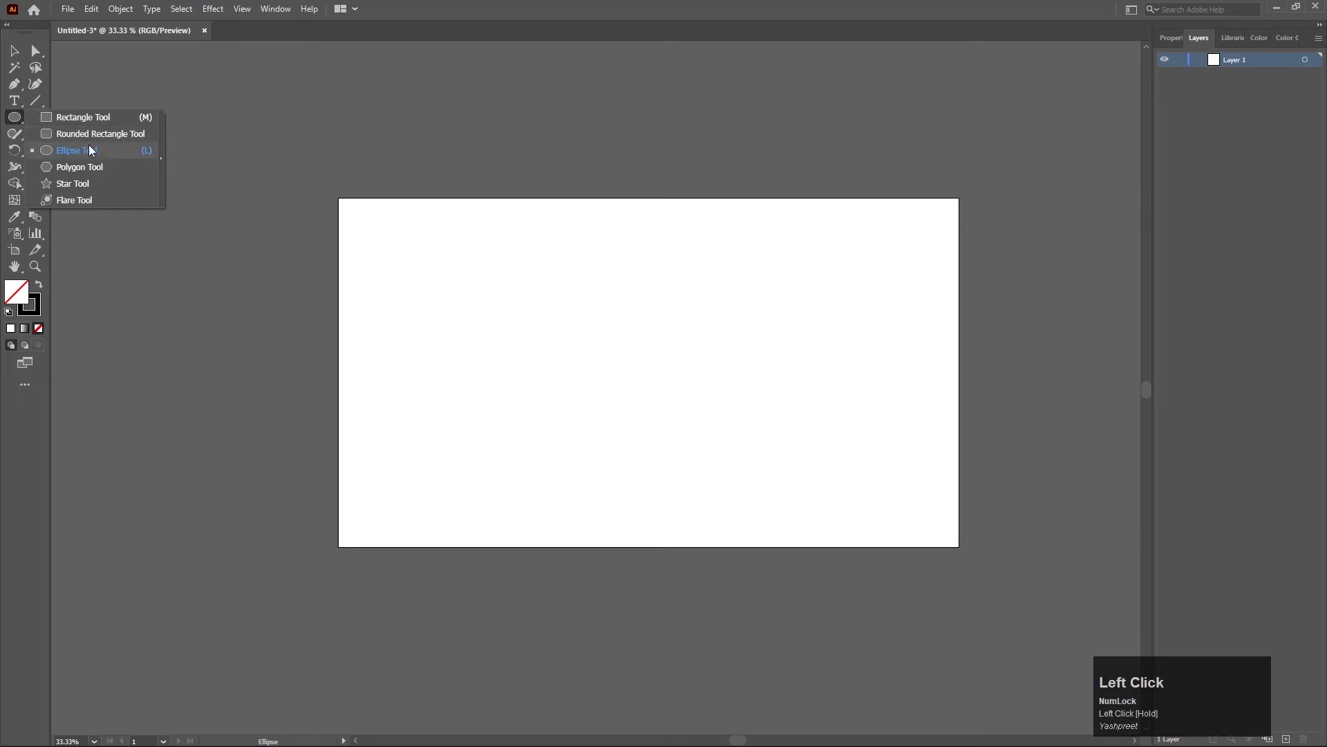
click(81, 168)
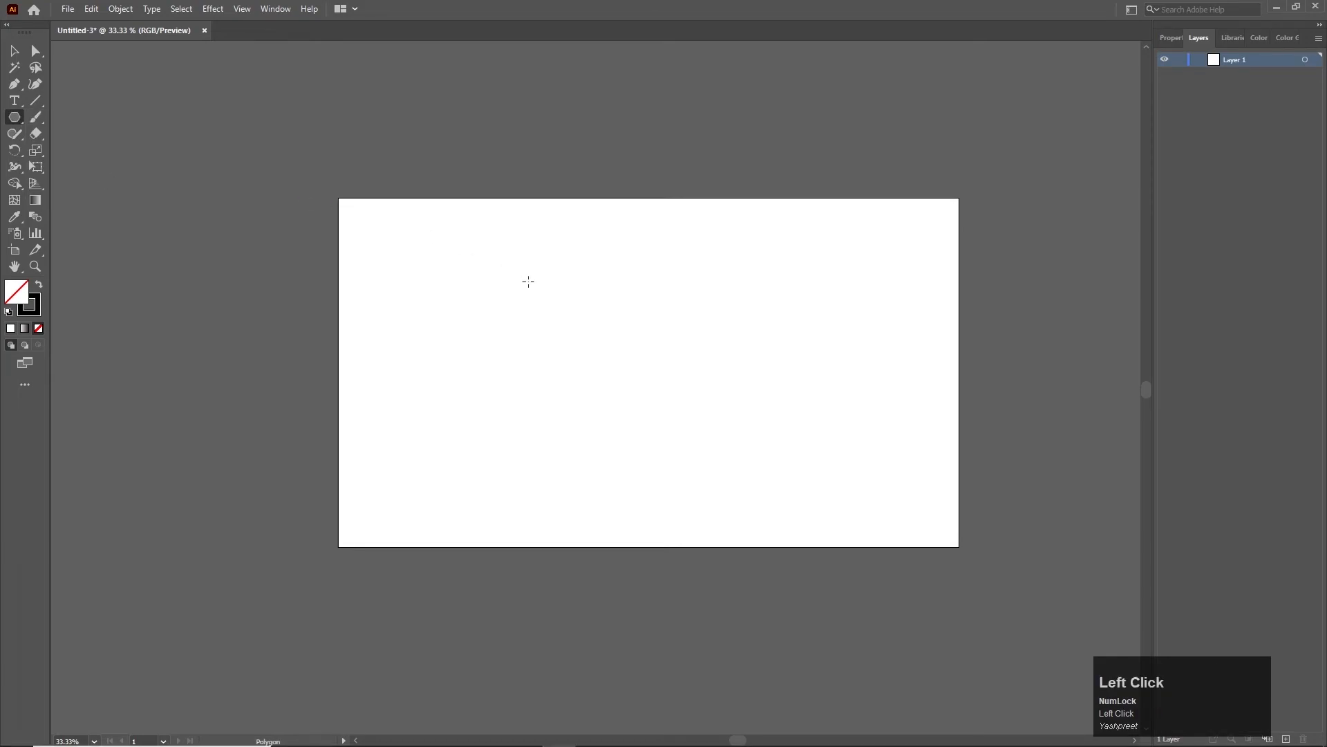
- Draw a polygon in the artboard's upper middle, varying its number of sides and finishing with five, and copy it
drag(602, 293, 677, 329)
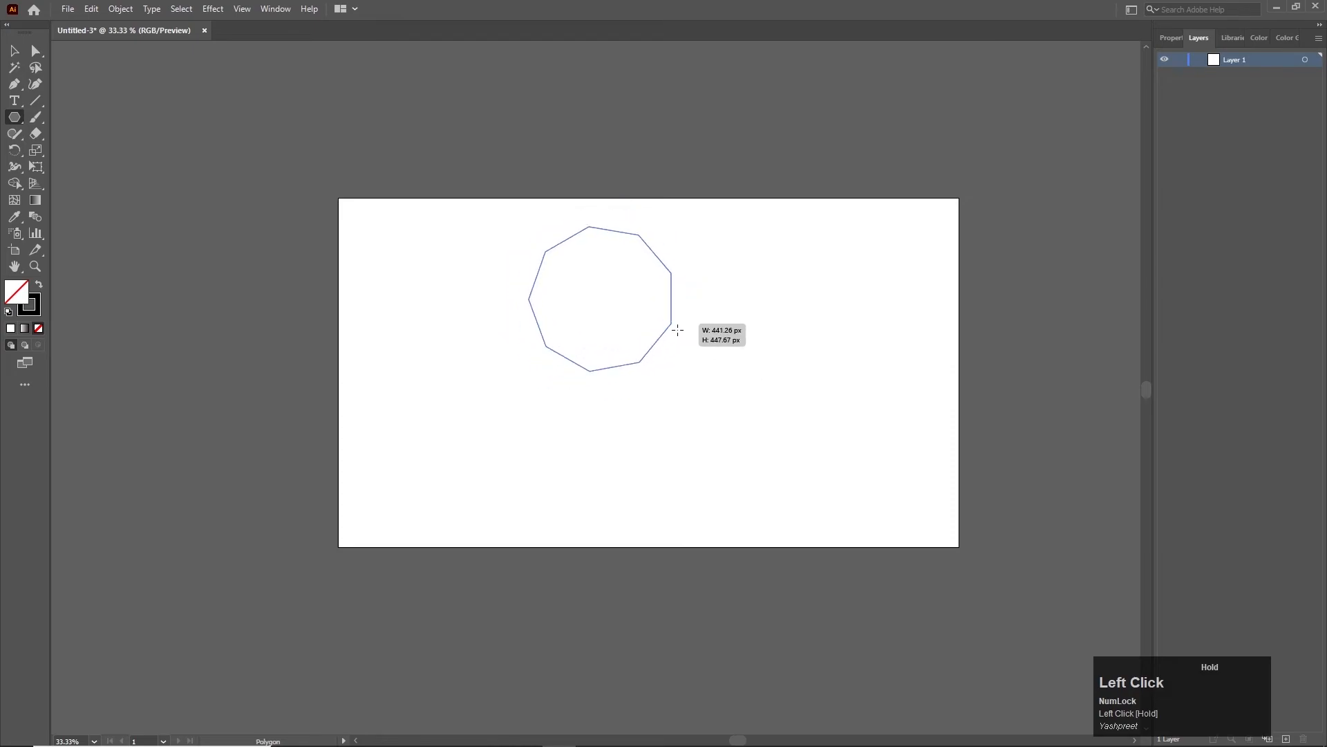
mouse_move(677, 330)
mouse_down()
mouse_move(687, 338)
mouse_move(674, 325)
mouse_up()
key(Down)
key(Down)
key(Down)
key(Down)
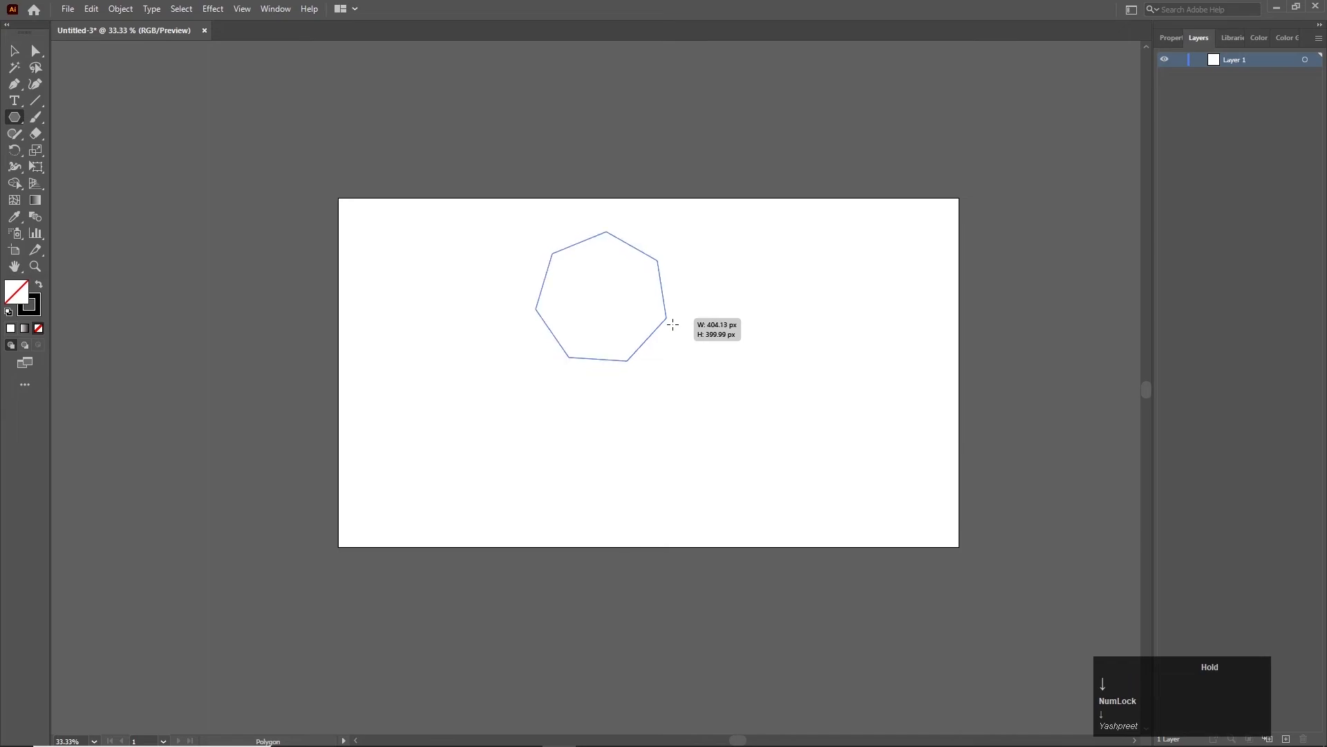
mouse_move(673, 325)
mouse_down()
mouse_move(670, 255)
mouse_move(693, 288)
mouse_move(469, 366)
mouse_move(651, 347)
mouse_move(658, 370)
mouse_move(723, 339)
mouse_move(667, 313)
mouse_move(626, 325)
mouse_move(641, 291)
mouse_move(695, 309)
mouse_move(676, 295)
mouse_move(681, 306)
mouse_up()
key(Down)
key(Down)
key(Up)
key(Up)
key(Up)
key(Up)
key(Up)
key(Up)
key(Up)
key(Up)
key(Up)
key(Up)
key(Up)
key(Up)
key(Up)
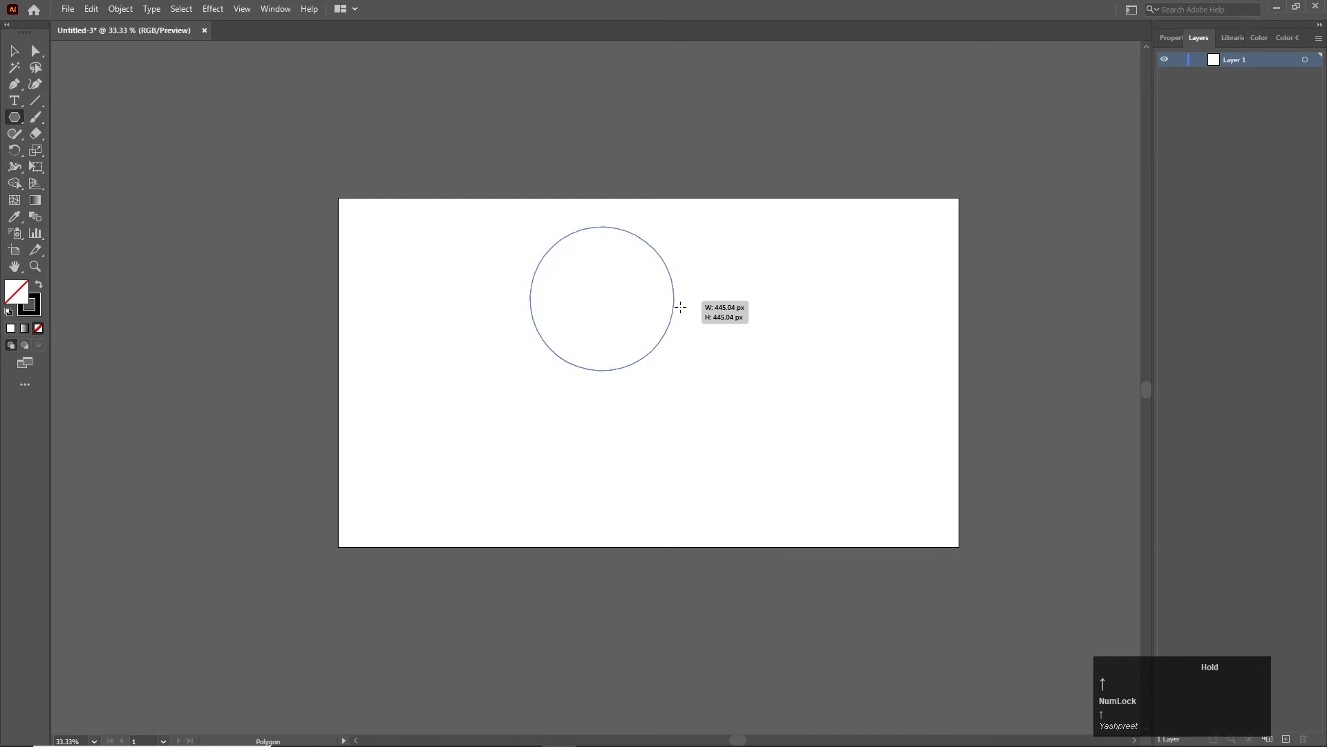
drag(680, 306, 672, 284)
key(Down)
key(Down)
key(Down)
key(Down)
key(Down)
key(Down)
key(Down)
key(Down)
key(Down)
key(Down)
key(Down)
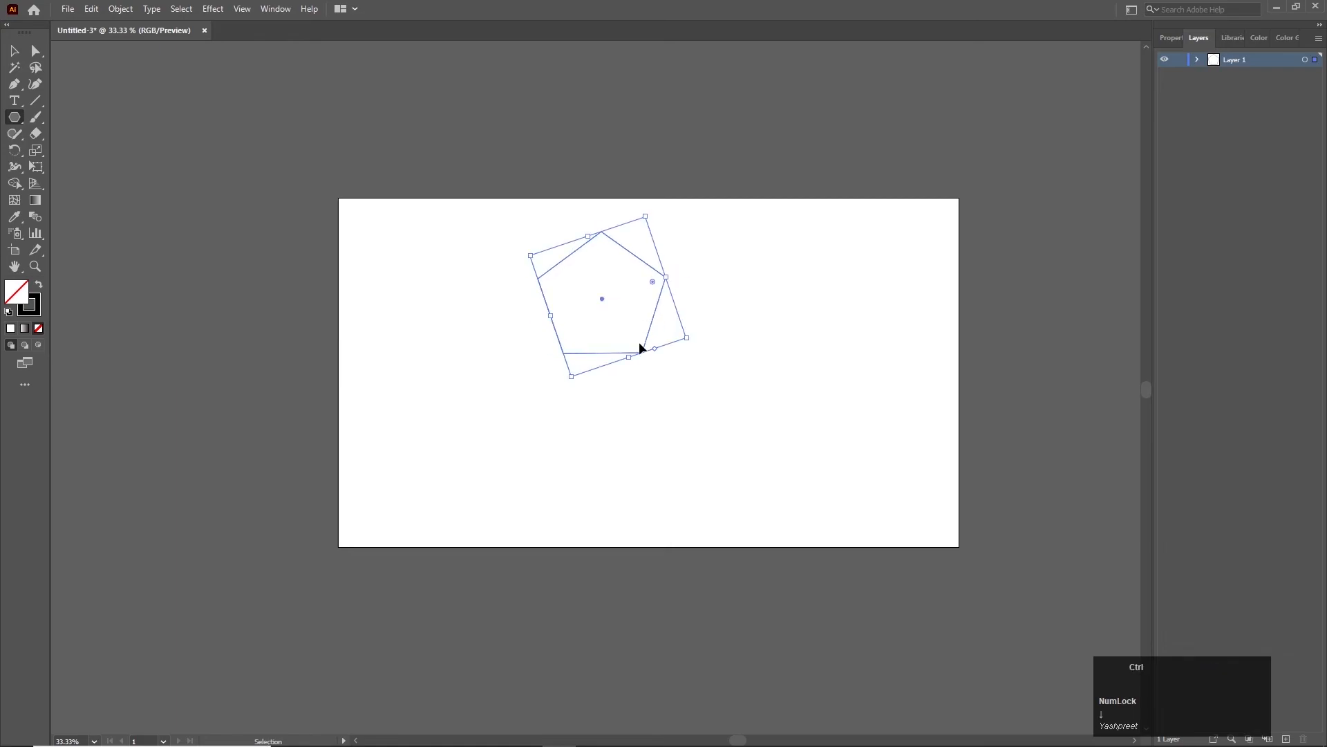
- Switch to After Effects, replace the football's Position keyframes with the copied pentagon path, and preview the motion
click(526, 738)
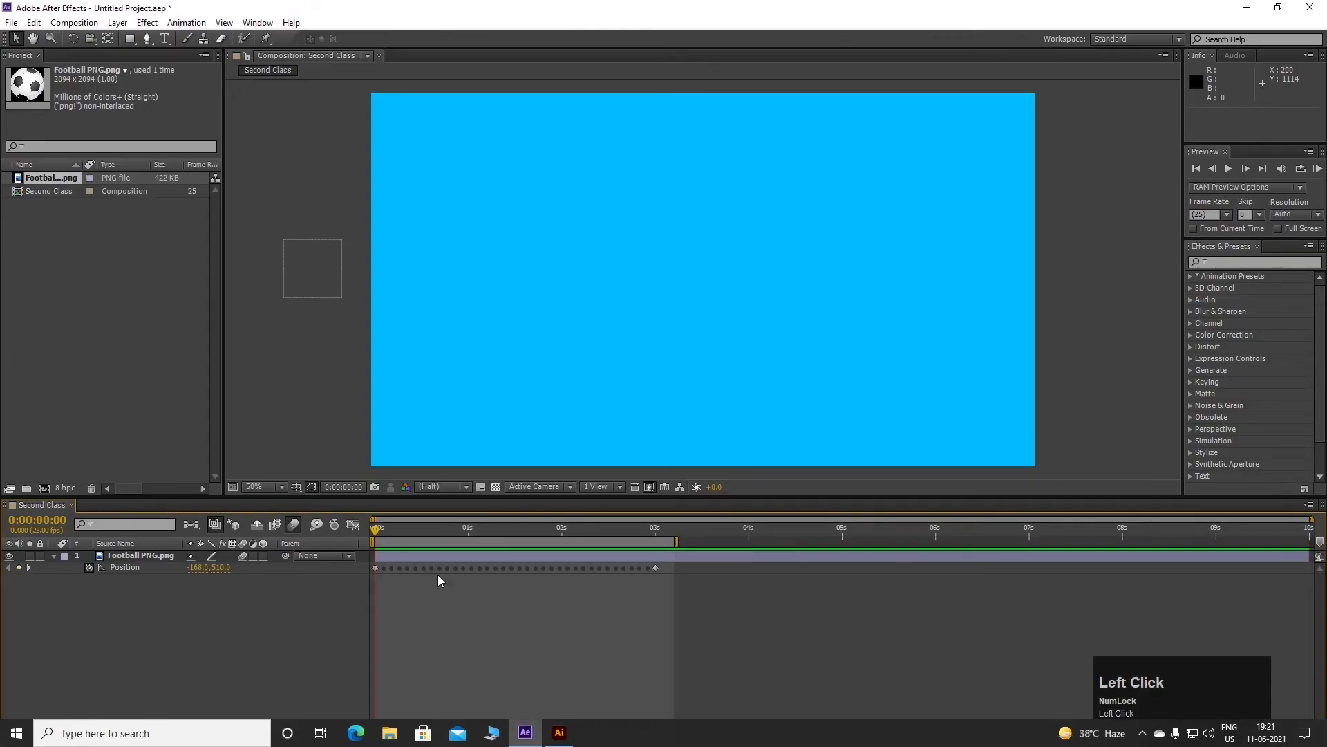
click(89, 568)
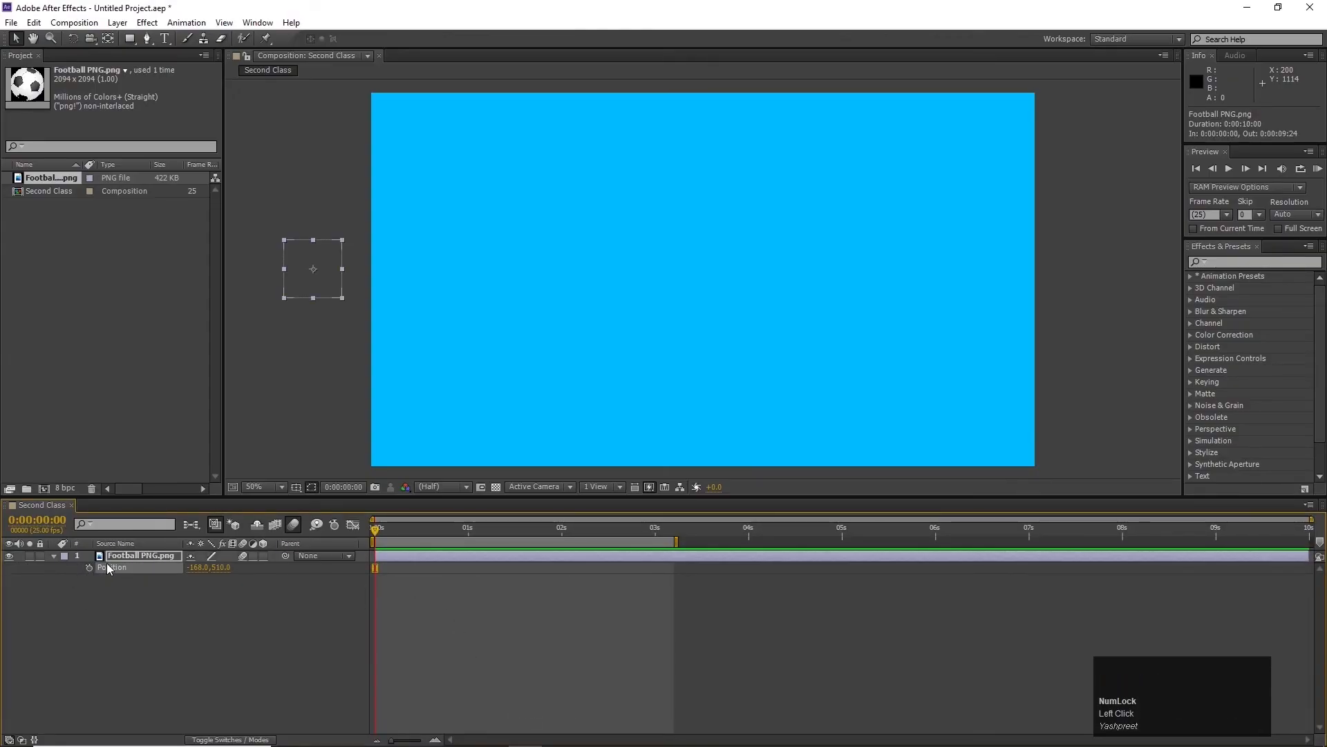
key(ctrl+v)
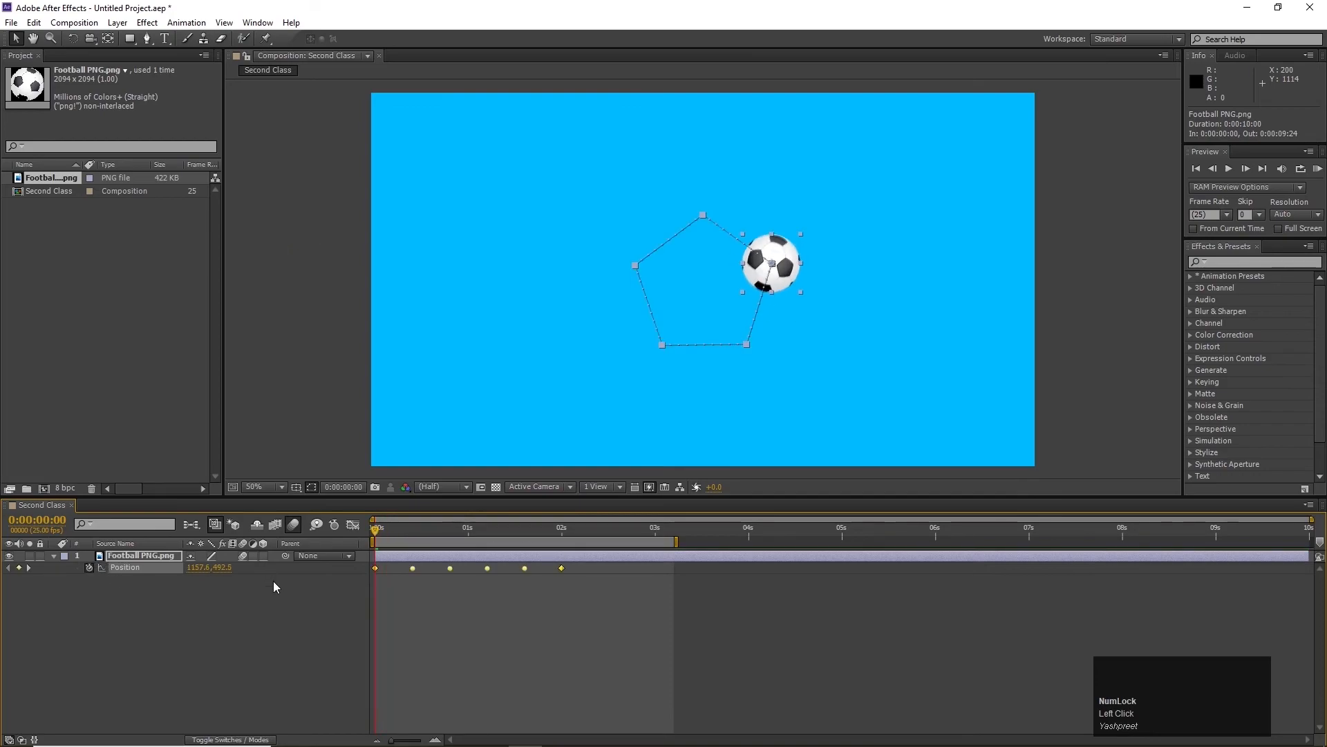
click(298, 622)
key(space)
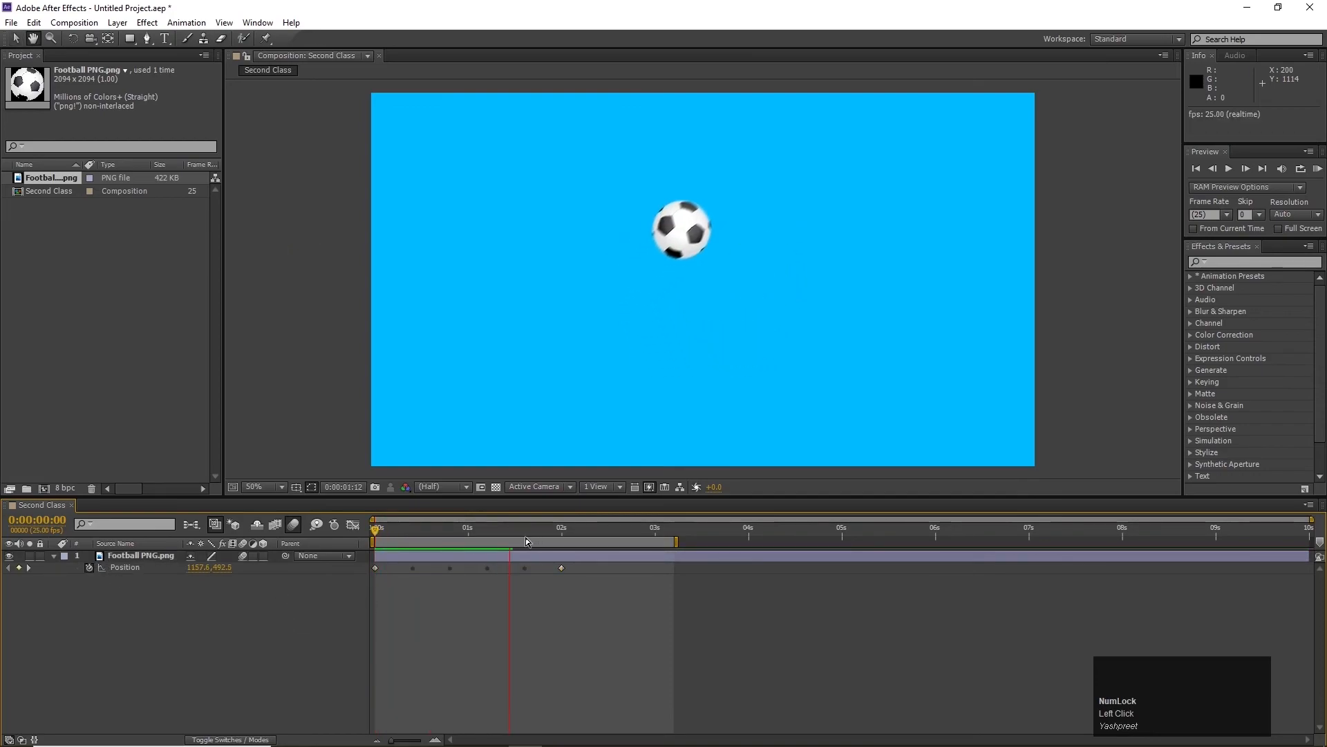
- Remove the football's Position keyframes, and switch to Illustrator to delete the small pentagon from the artboard
click(136, 563)
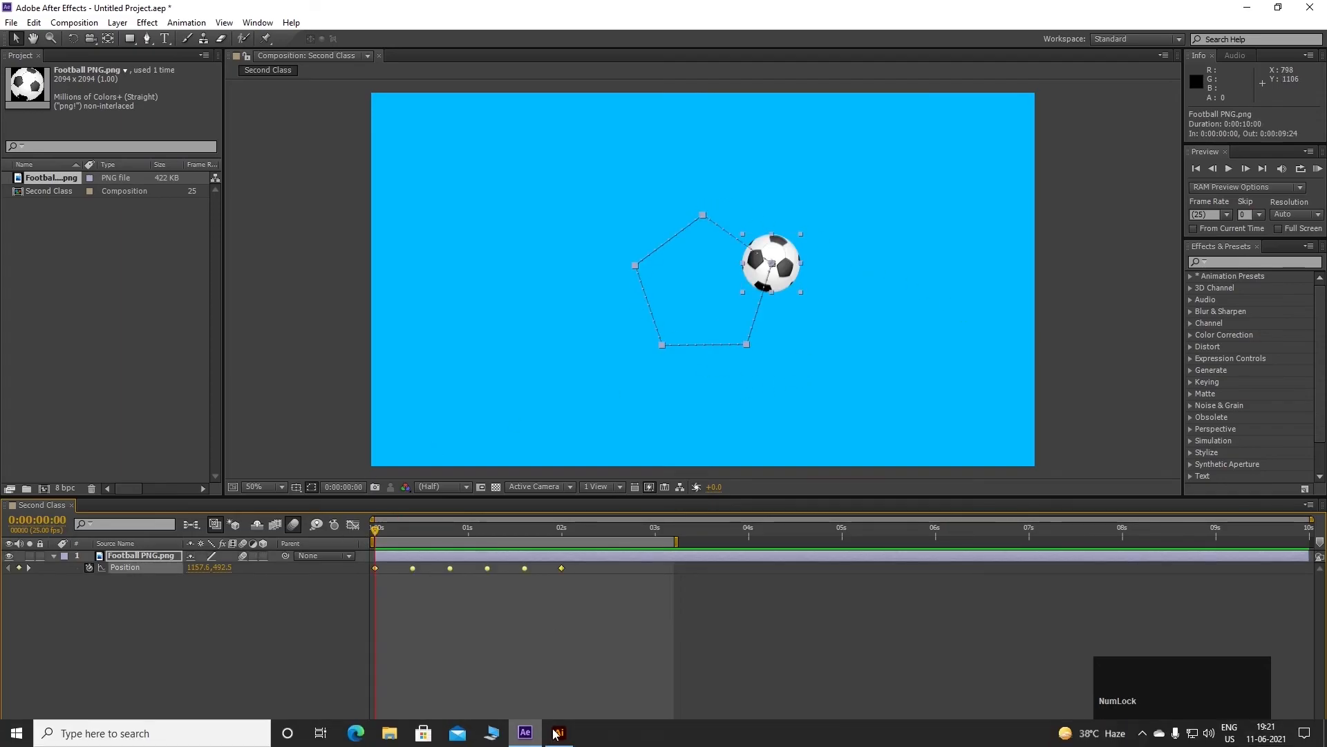
click(560, 733)
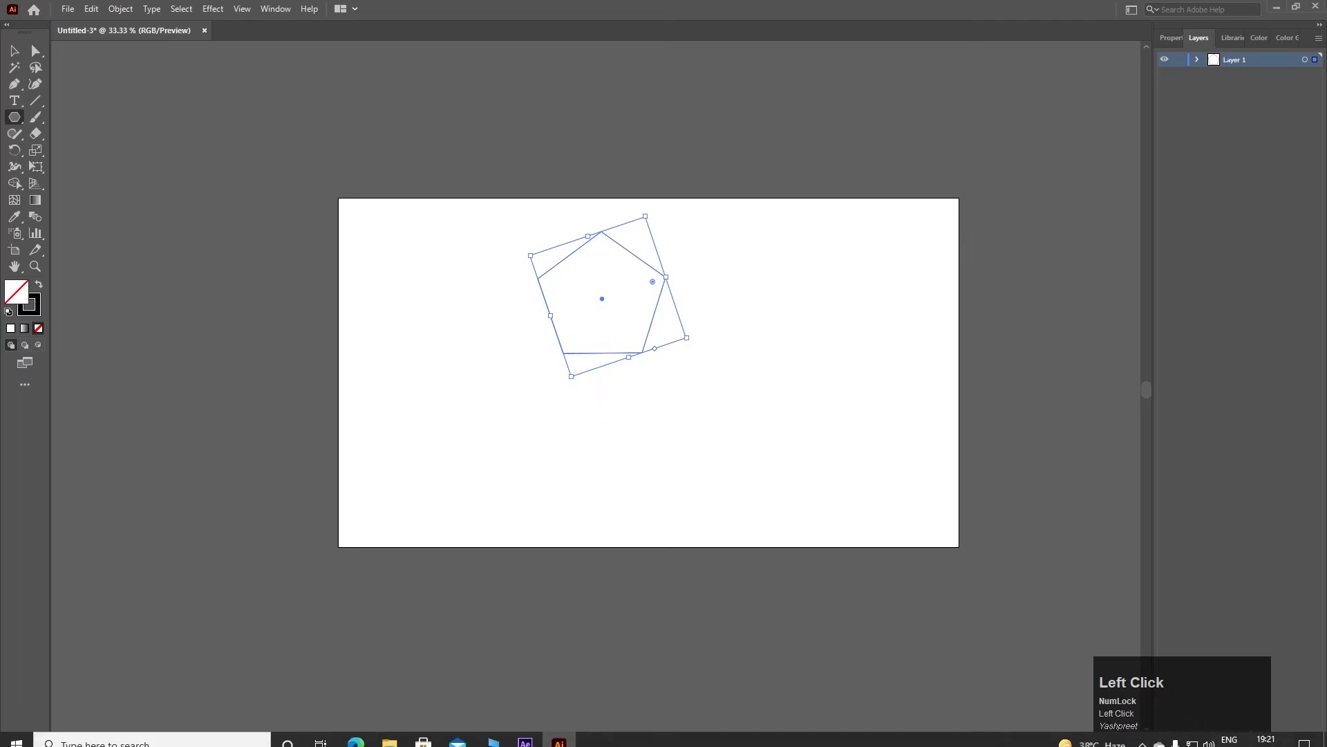
click(539, 733)
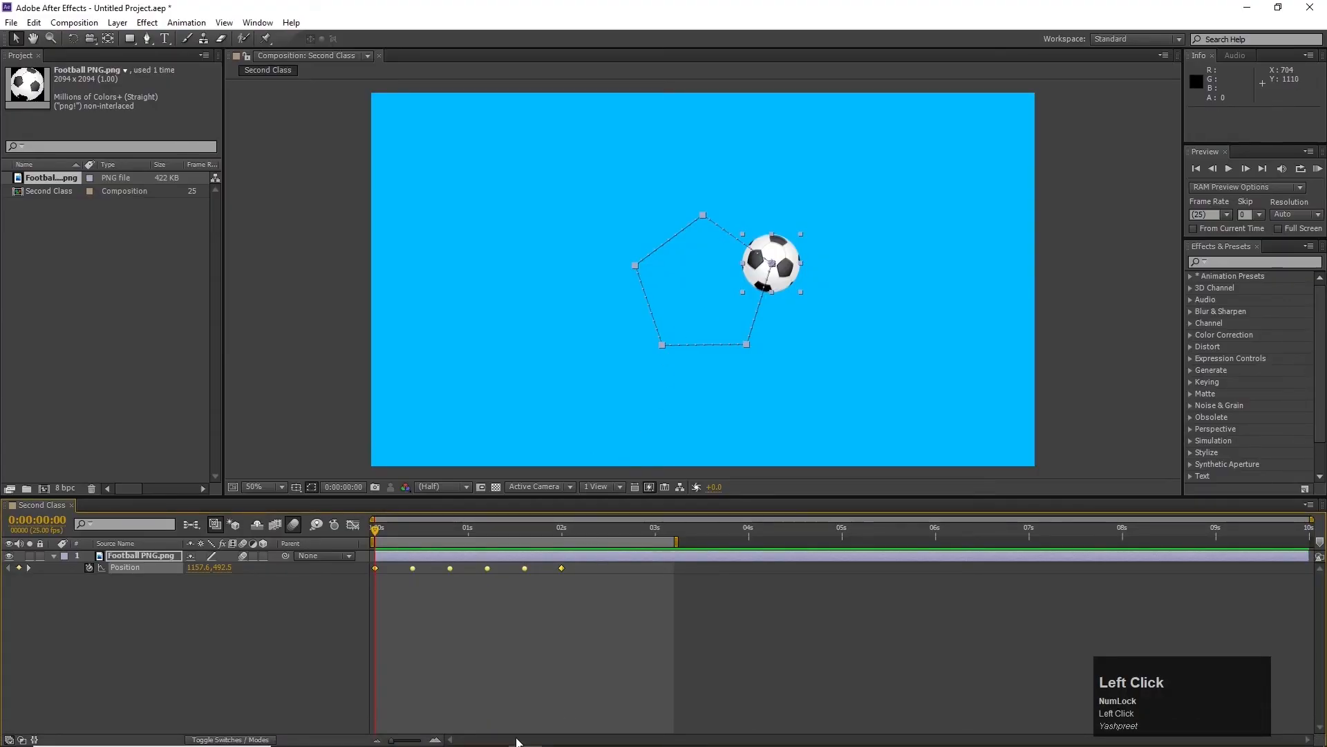
click(89, 567)
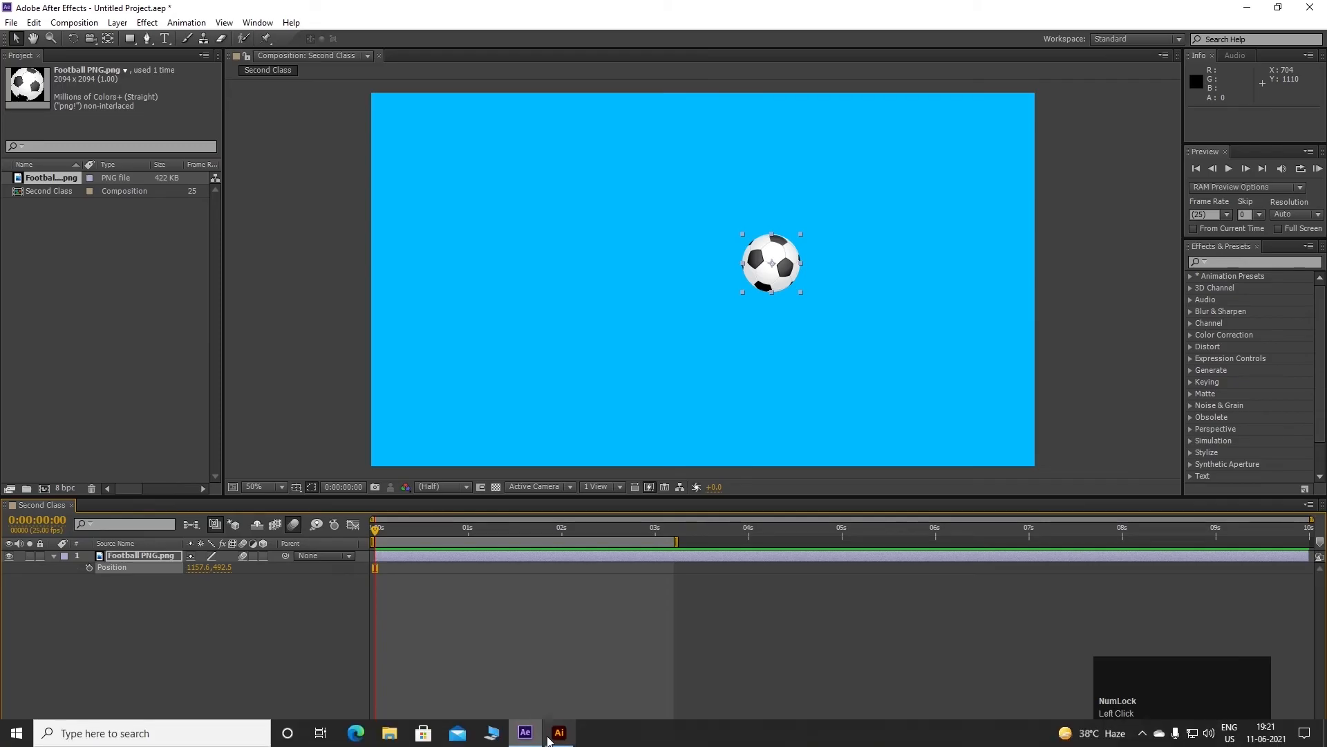
click(560, 733)
key(Delete)
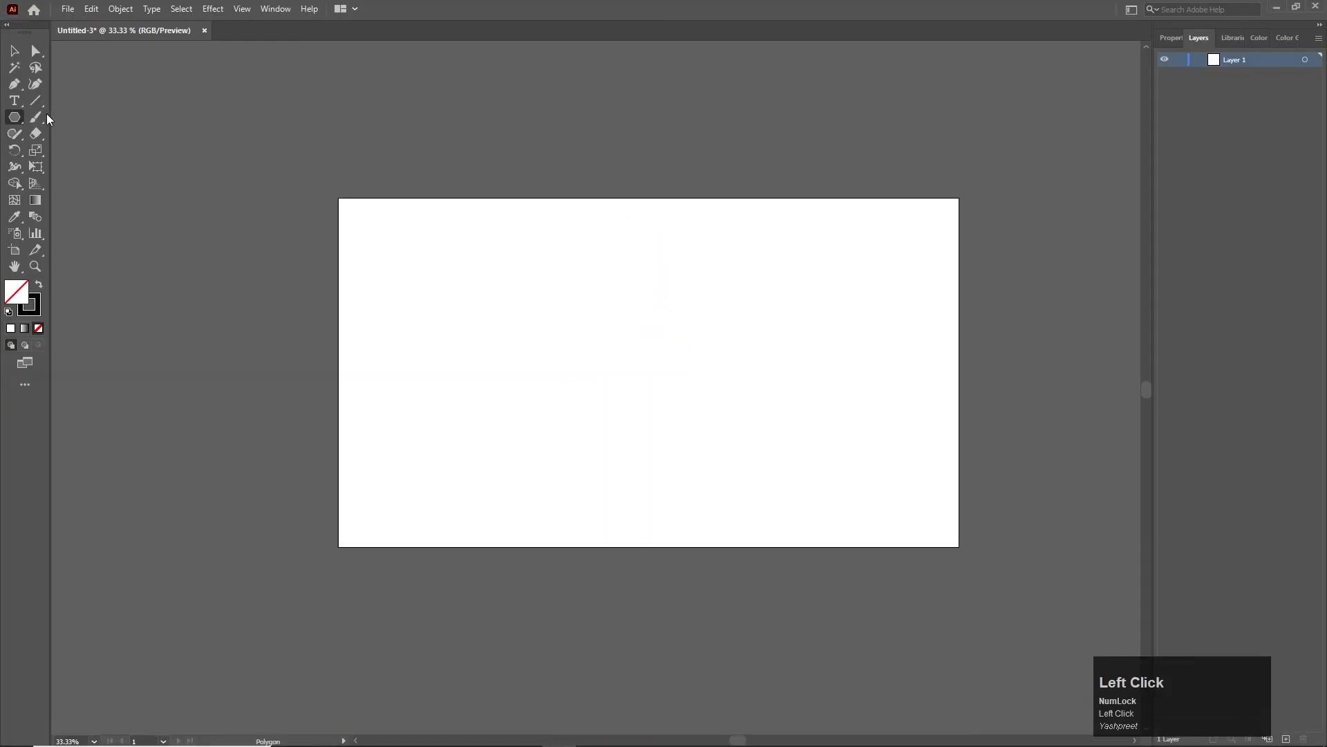
- Draw a larger pentagon extending above the artboard, copy it, and paste it into the football's Position in After Effects
drag(603, 292, 703, 420)
key(ctrl)
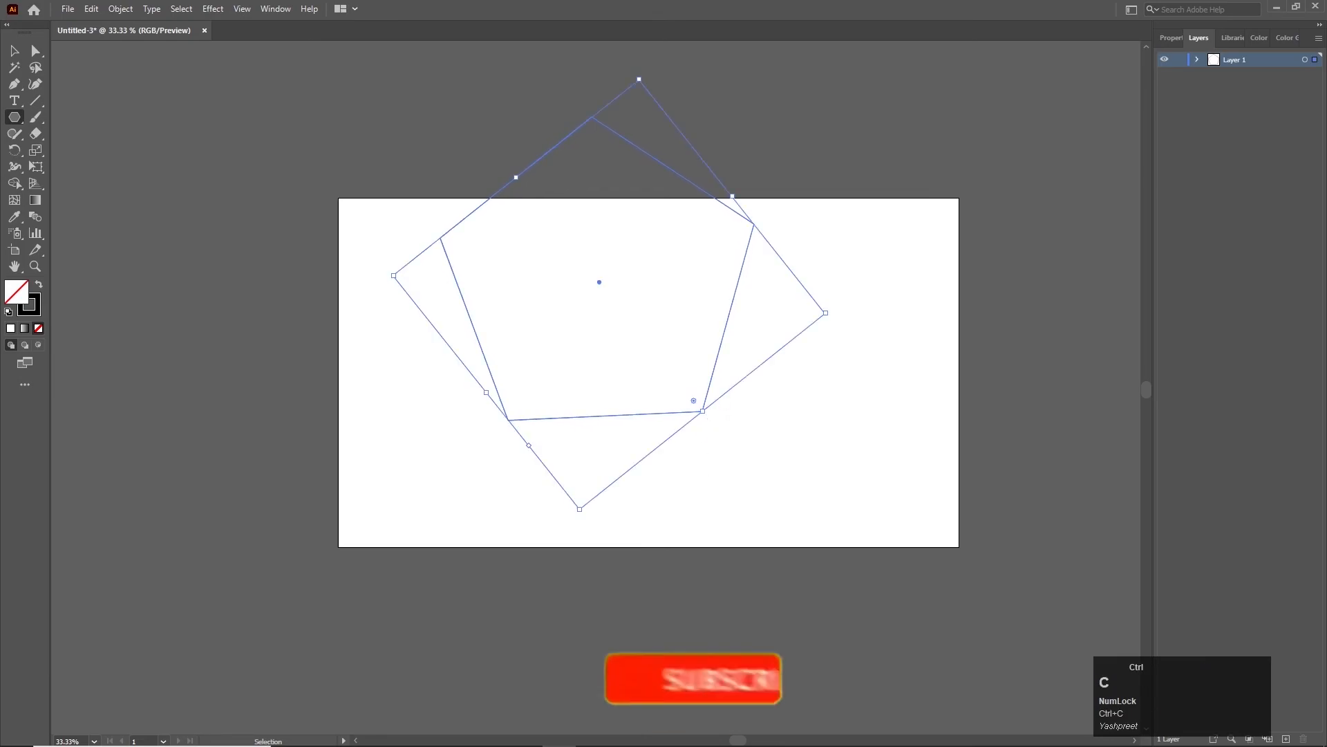
click(525, 741)
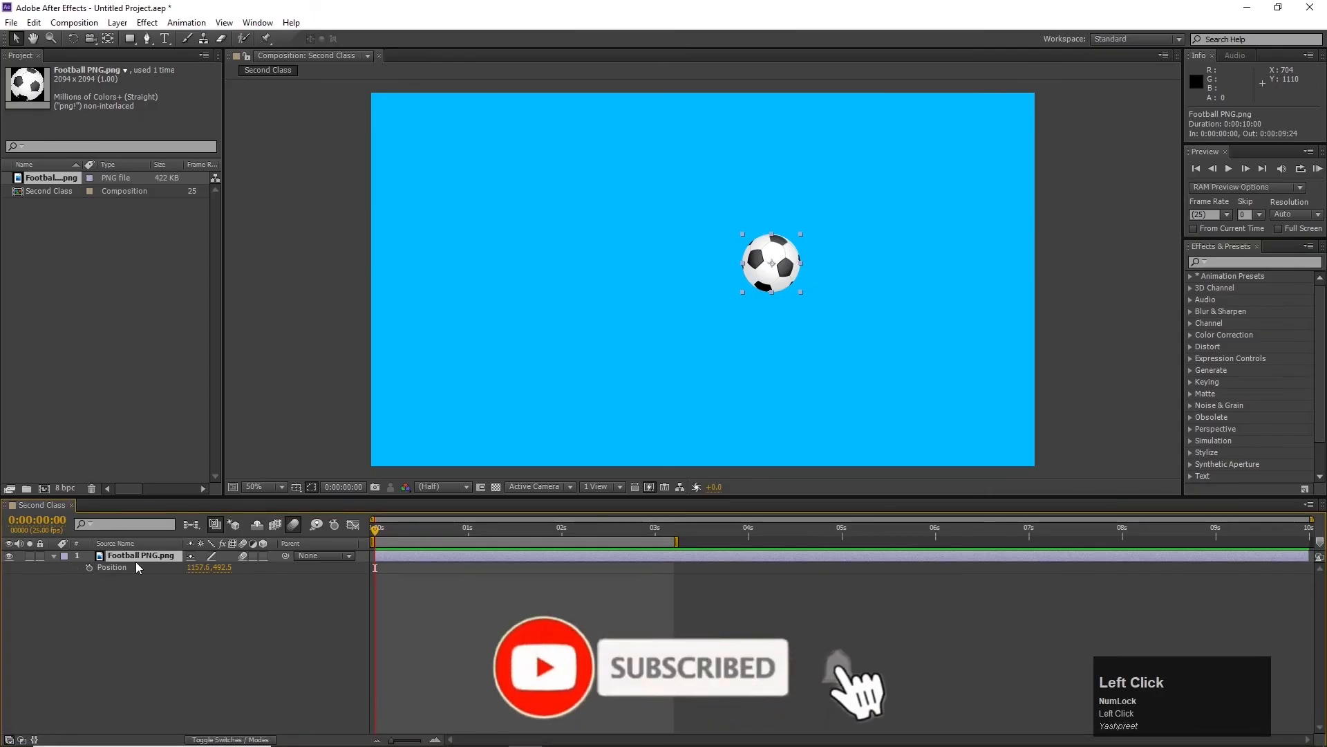
key(ctrl+v)
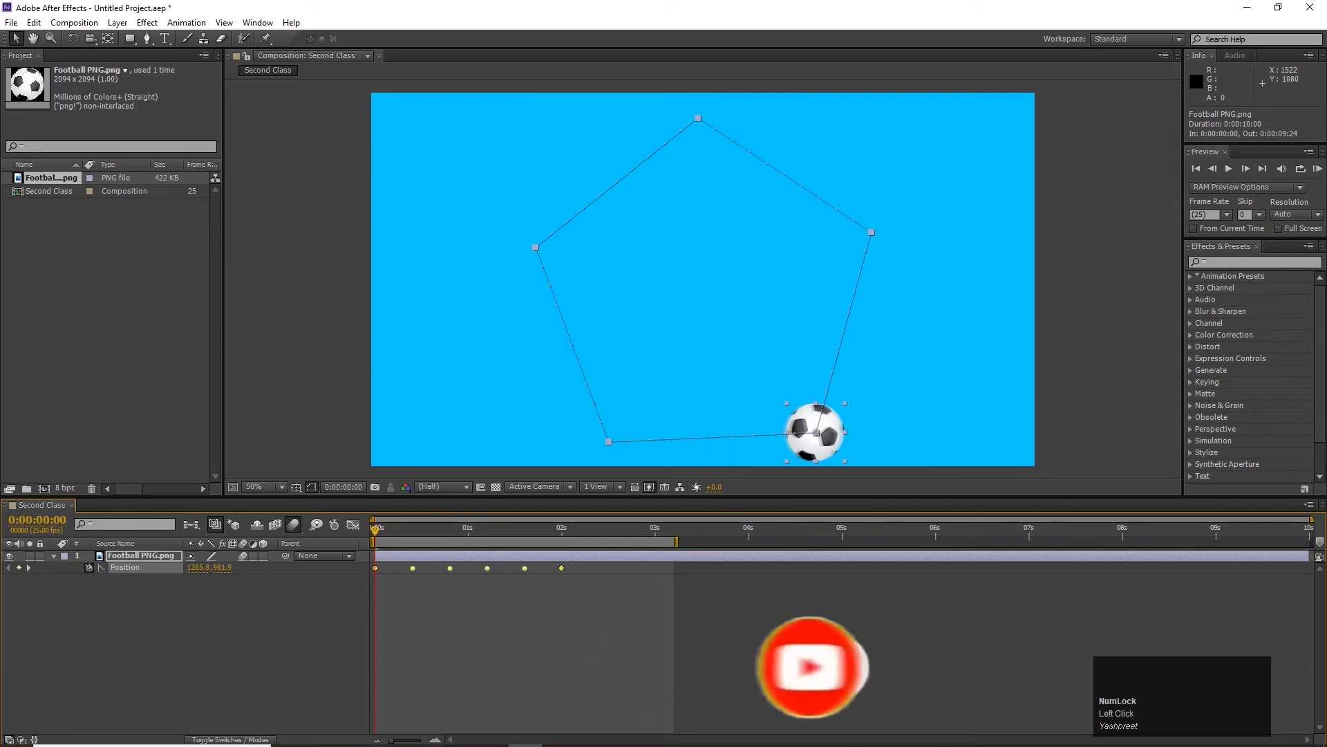
- Preview the football's motion along the larger pentagon path in After Effects from the start, and stop playback
click(558, 743)
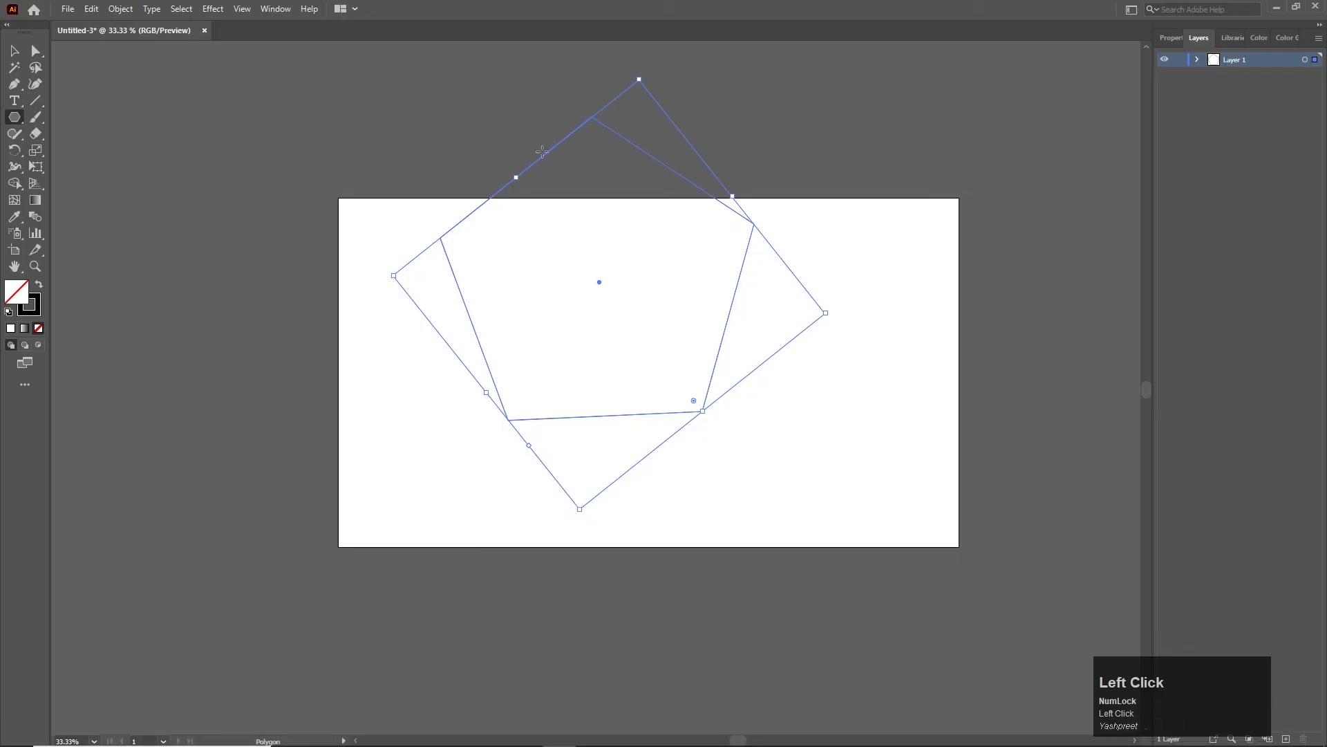
click(529, 737)
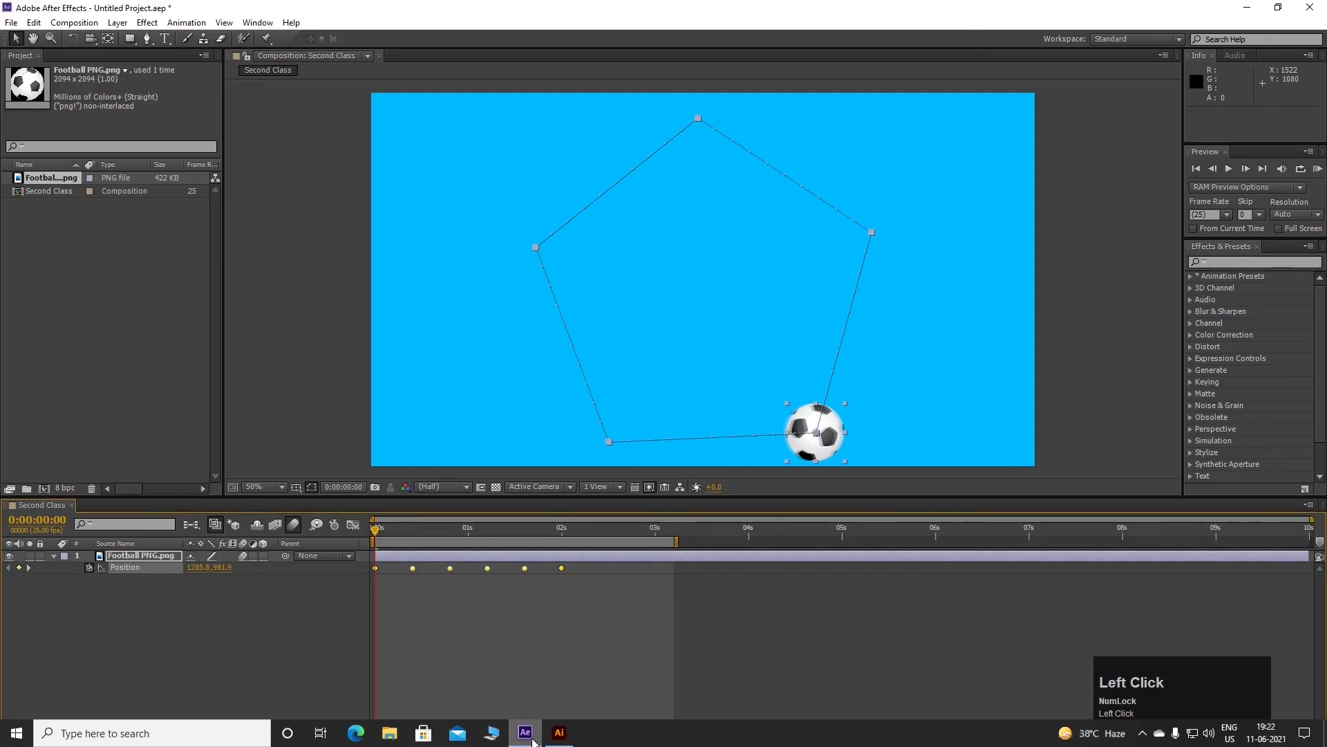
click(431, 622)
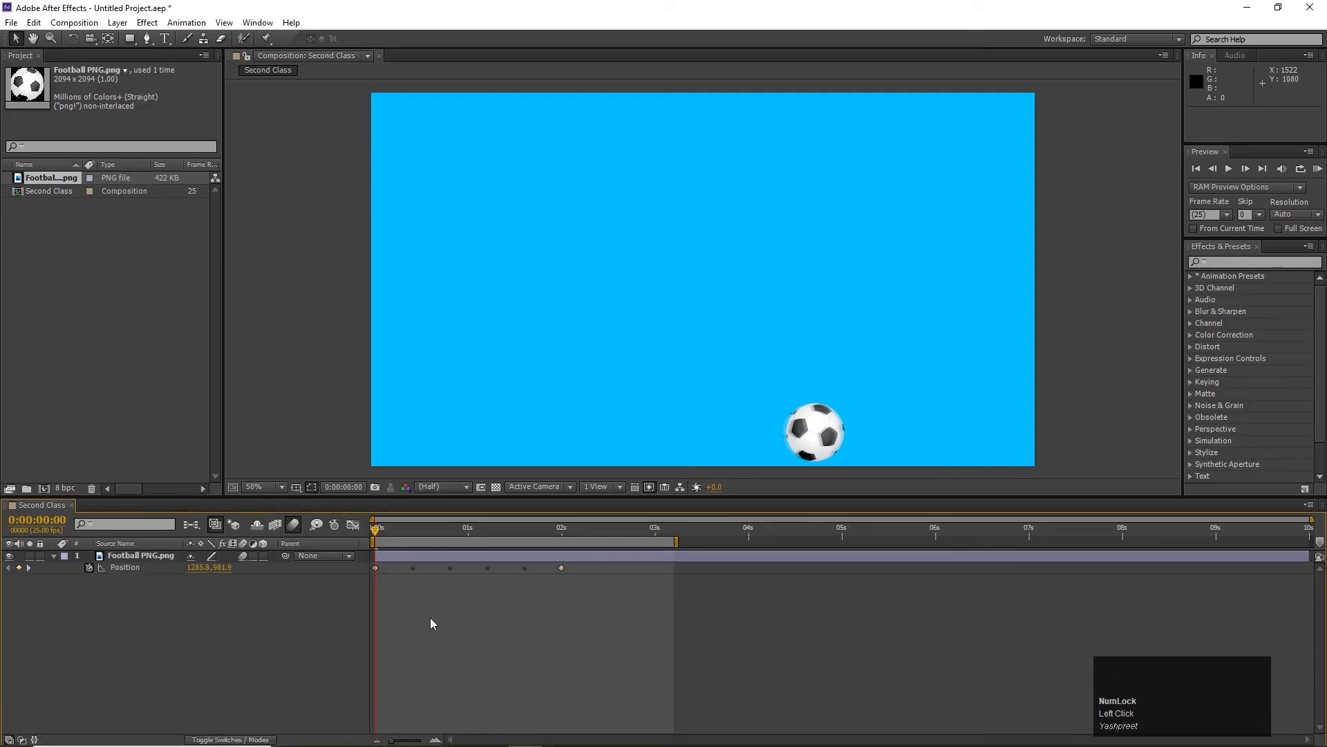
key(space)
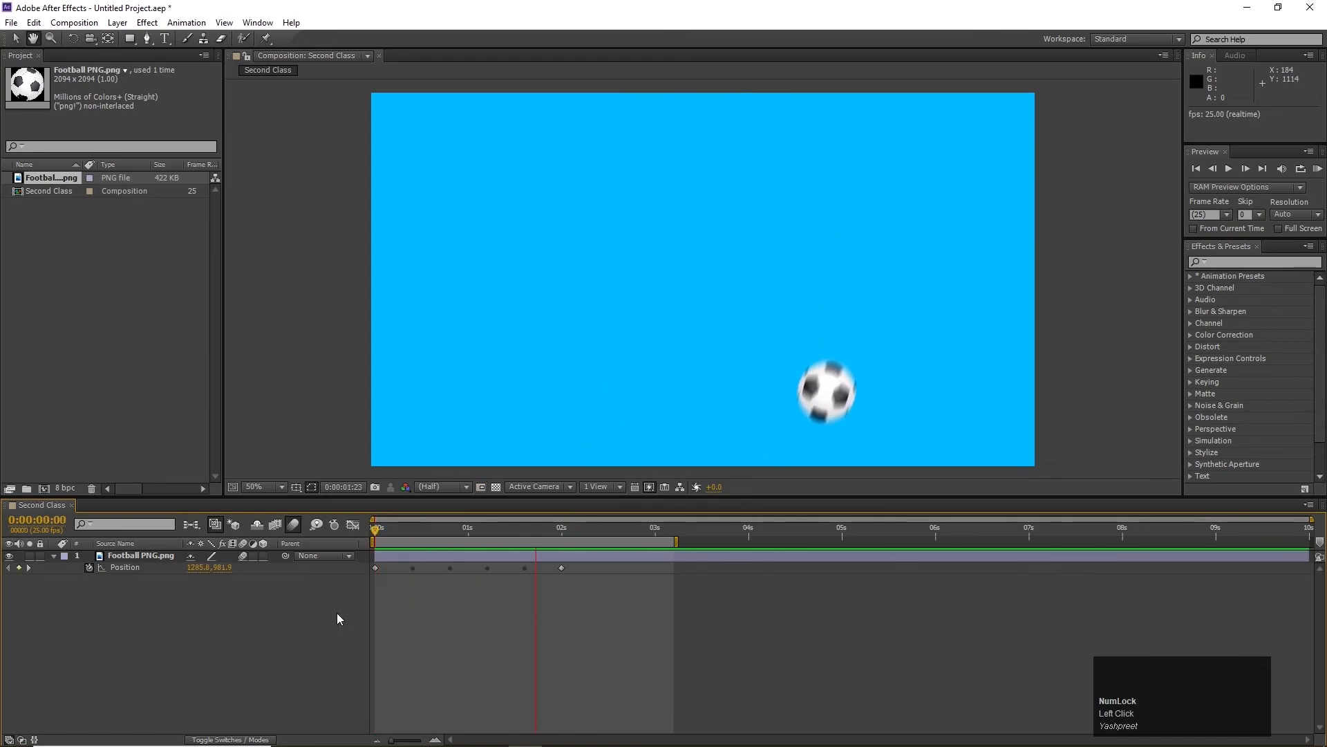
key(space)
- Switch to Illustrator, delete the large pentagon from the artboard, and activate the Polygon tool
click(559, 732)
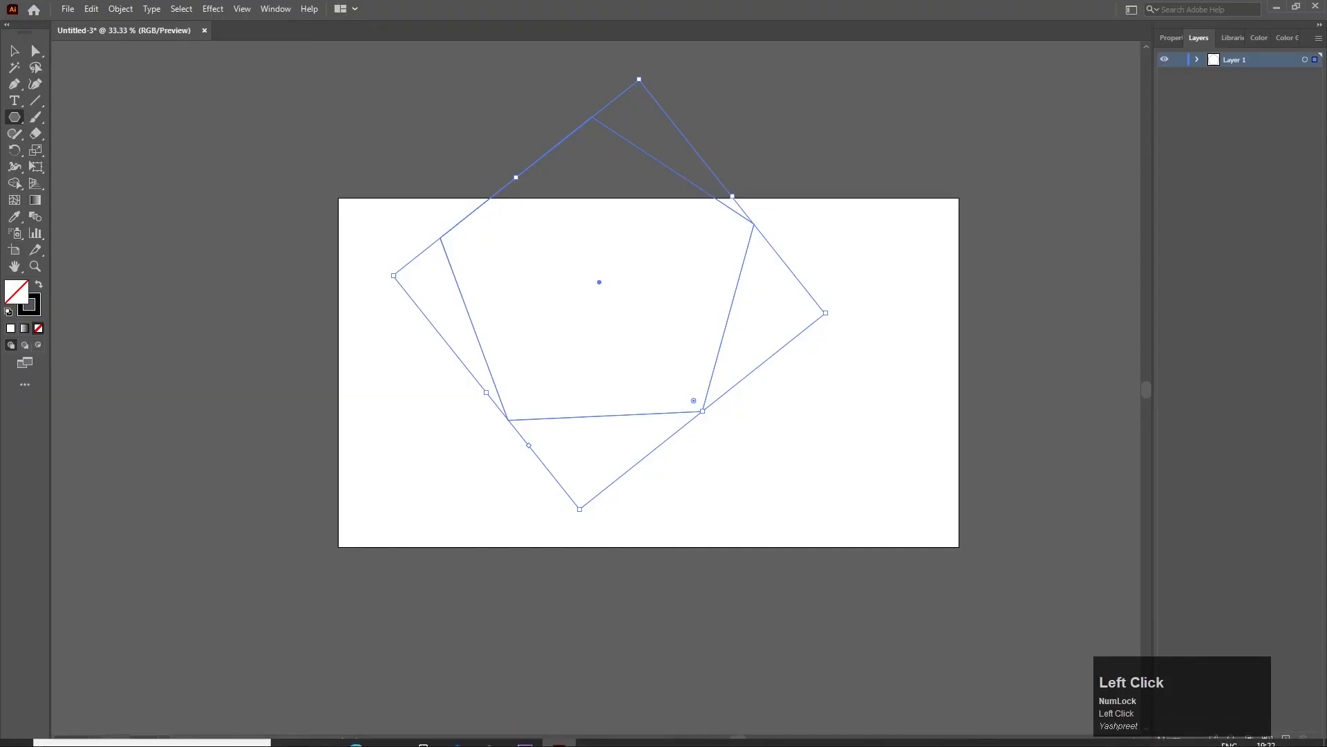
click(19, 124)
drag(19, 124, 83, 183)
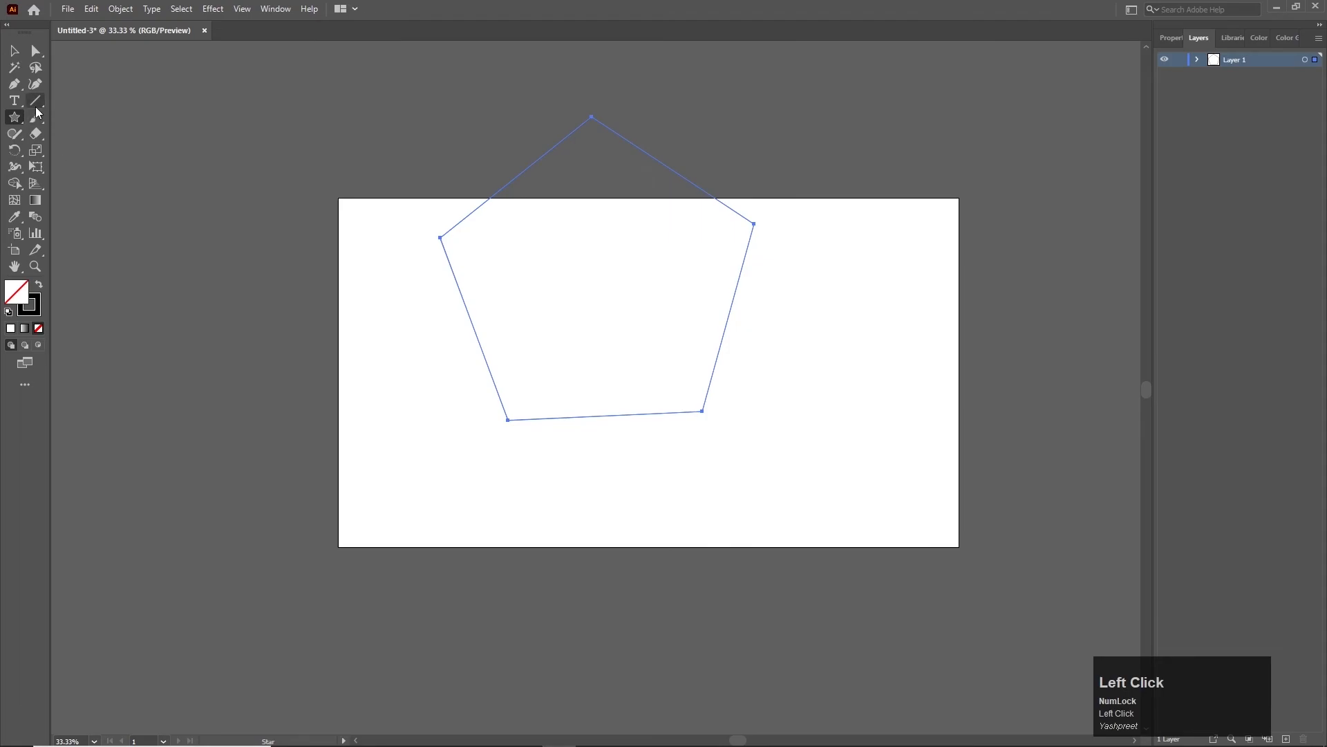
key(v)
click(709, 279)
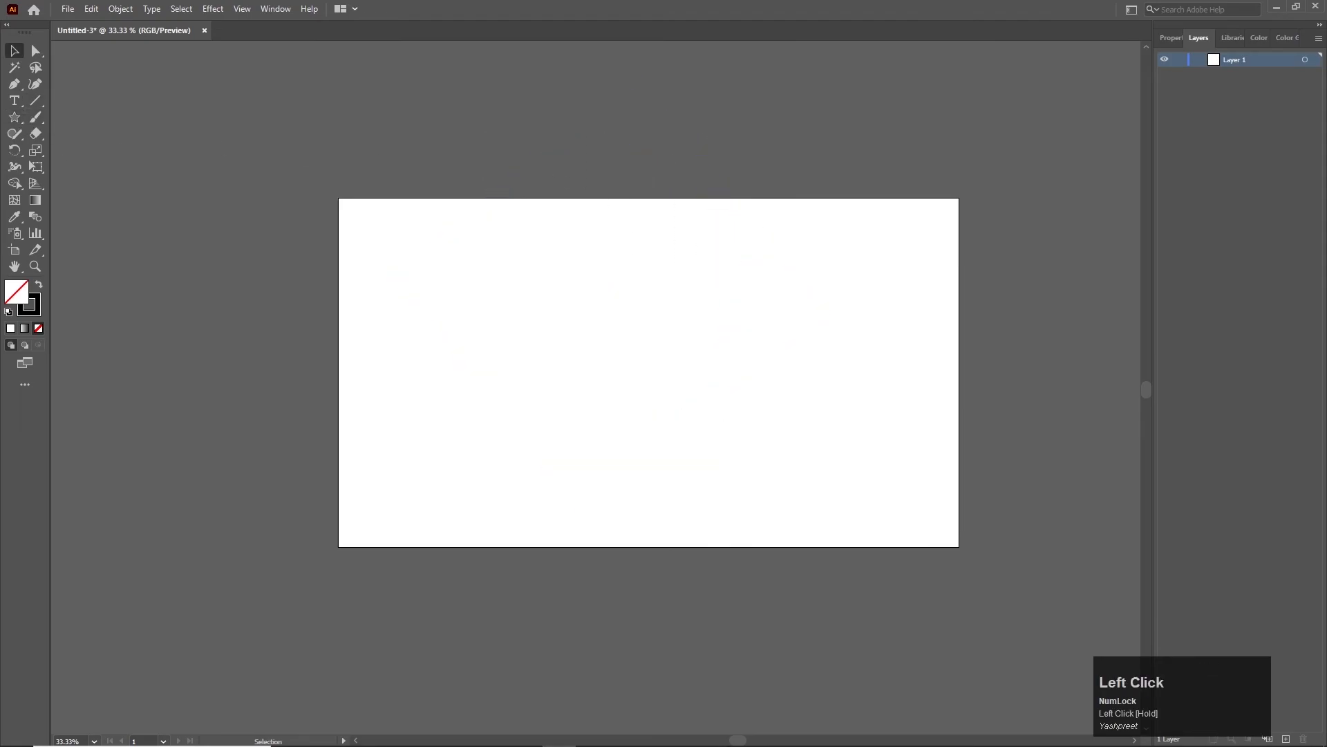
mouse_move(593, 732)
mouse_move(525, 732)
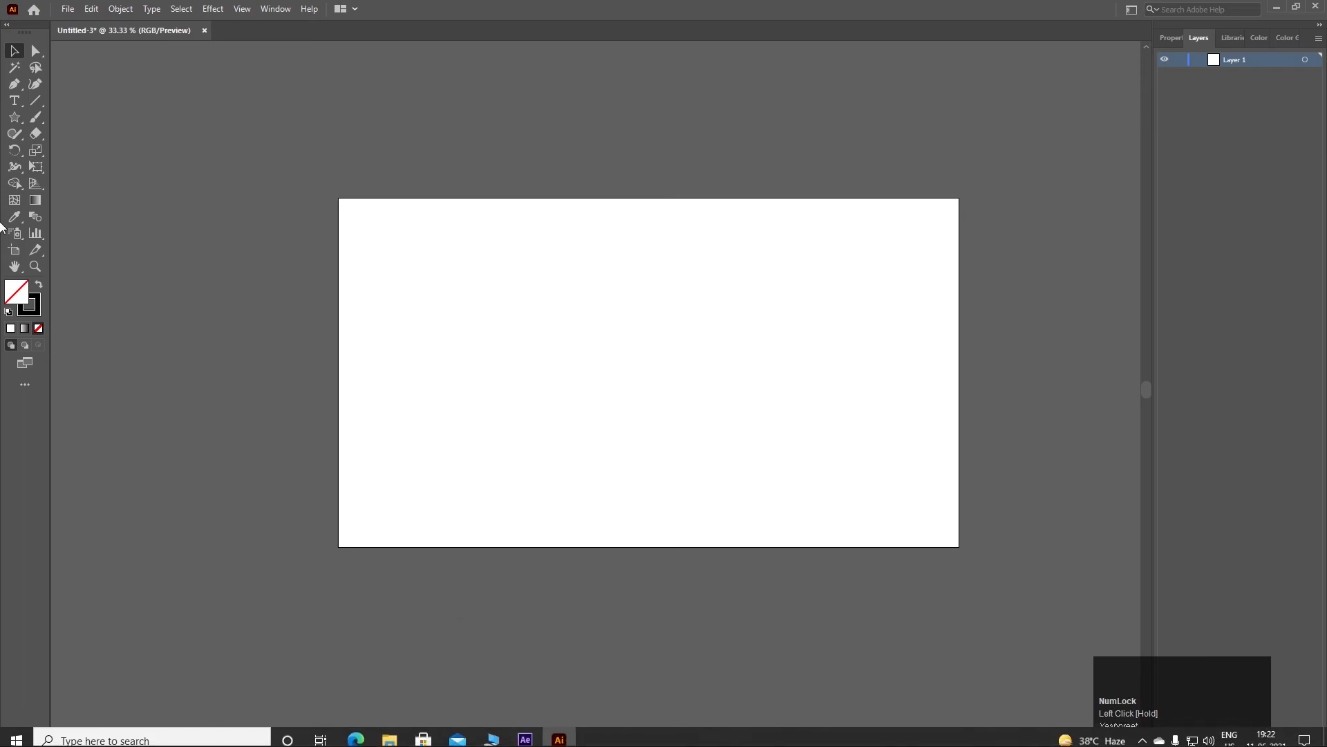
click(19, 118)
right_click(21, 119)
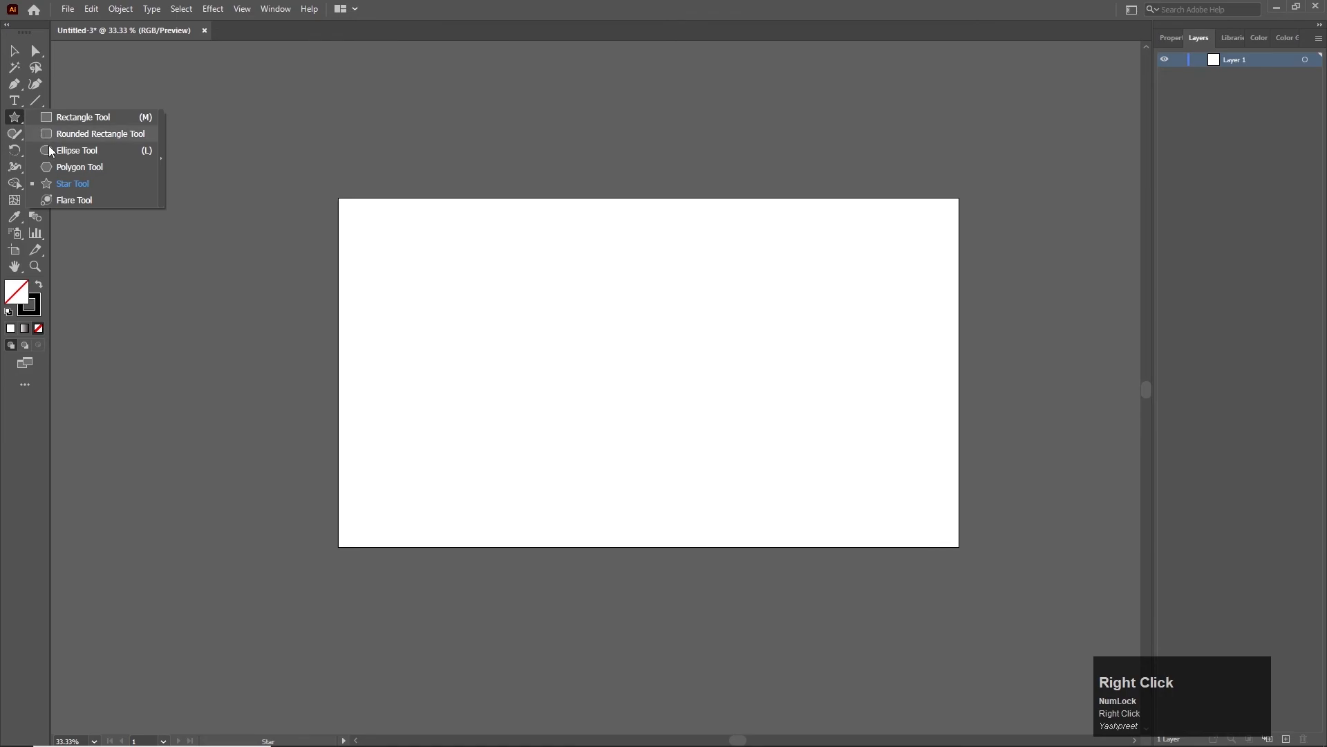
click(62, 166)
- Draw a nearly circular polygon with many sides in the artboard's upper half and copy it
drag(587, 301, 655, 342)
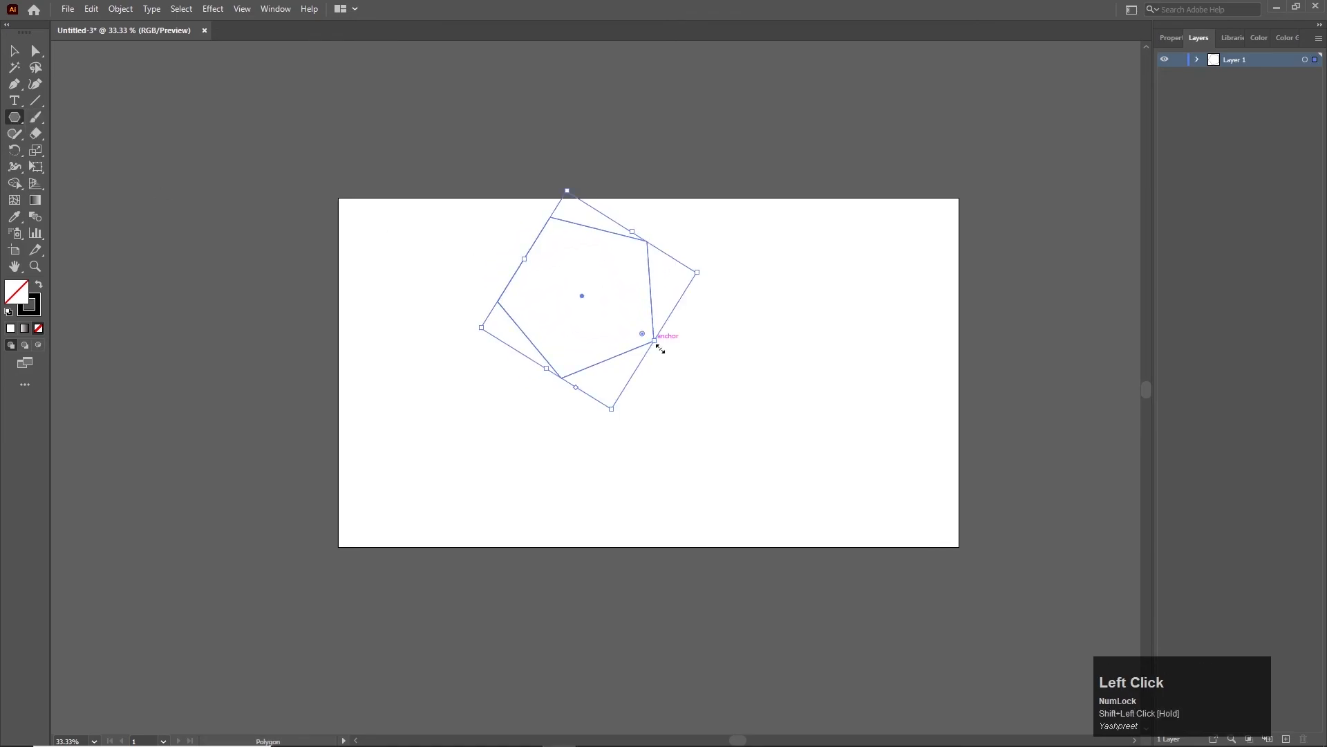
key(Delete)
drag(586, 310, 653, 374)
key(Up)
key(Up)
key(Up)
key(Up)
key(Up)
key(Up)
key(Up)
key(Up)
key(Up)
key(Up)
key(Up)
key(Up)
key(Up)
key(Up)
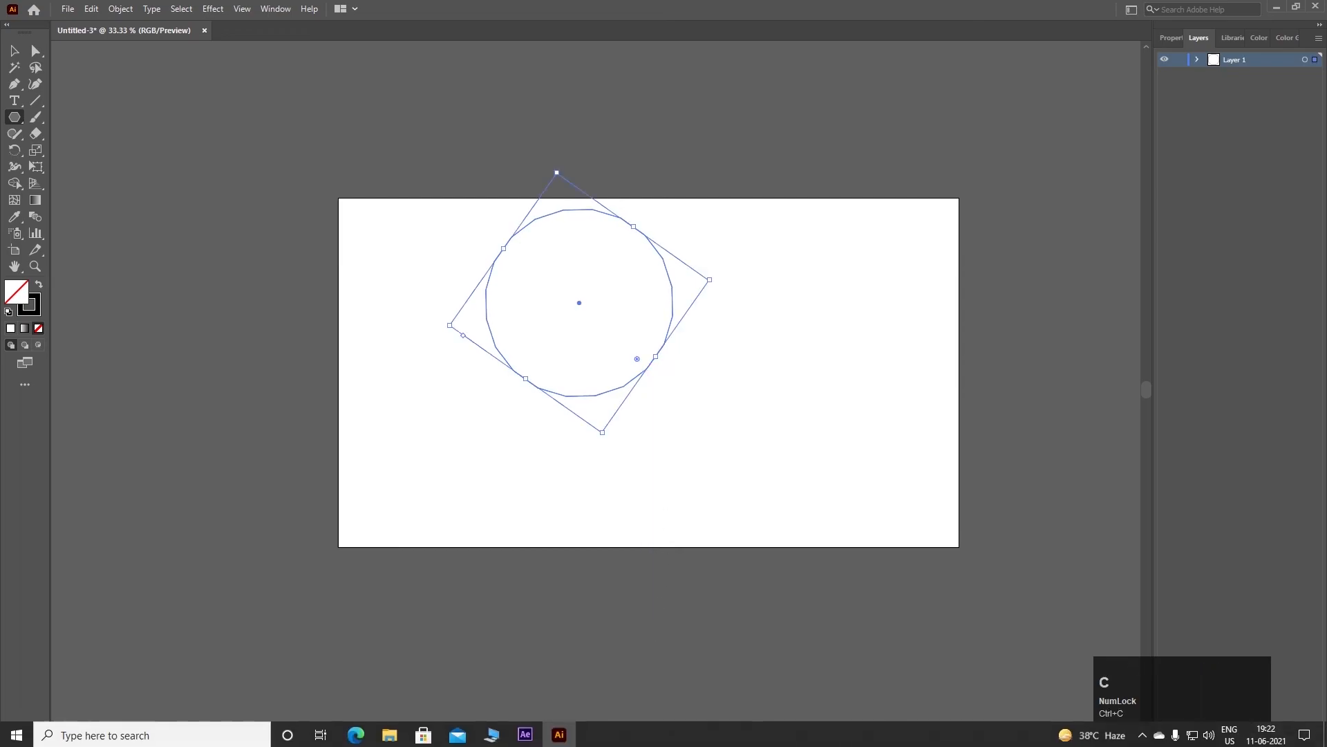
- Switch to After Effects and replace the football's Position keyframes with the copied many-sided polygon path, starting at 0:00:00:00
click(534, 734)
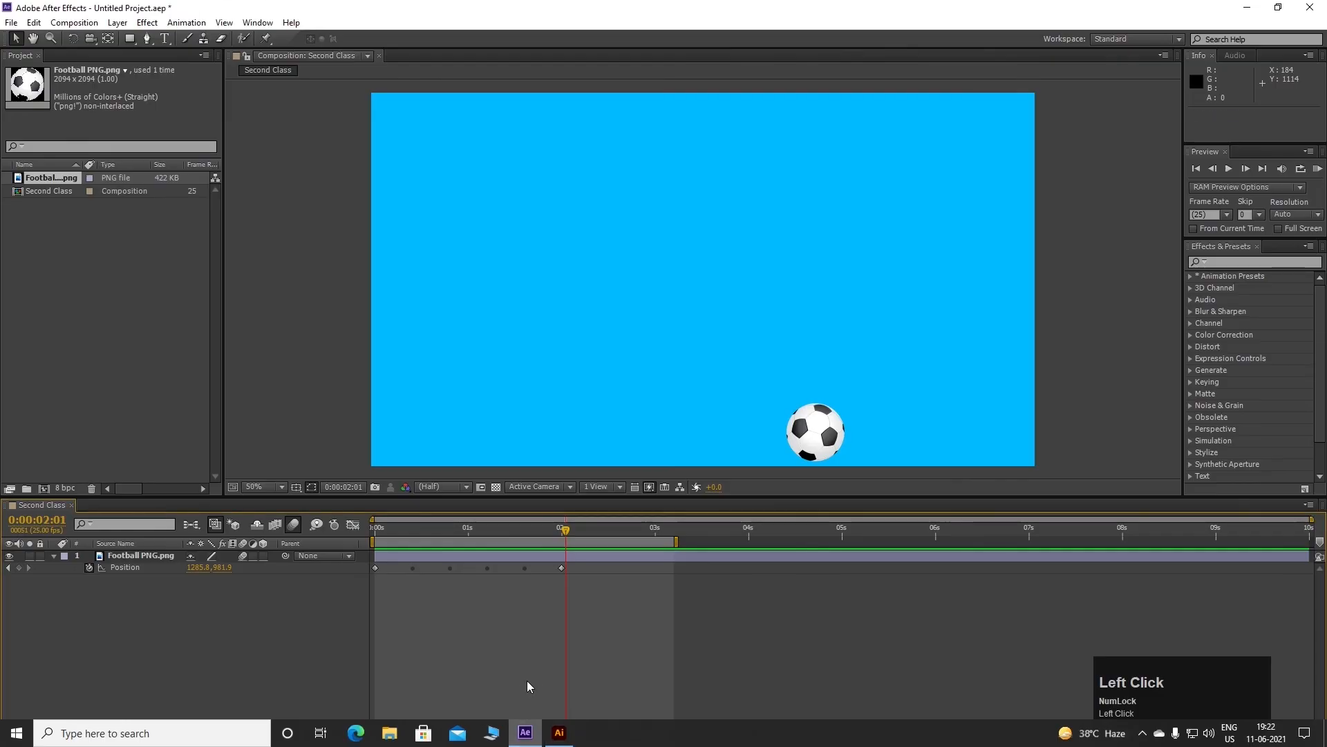
click(89, 567)
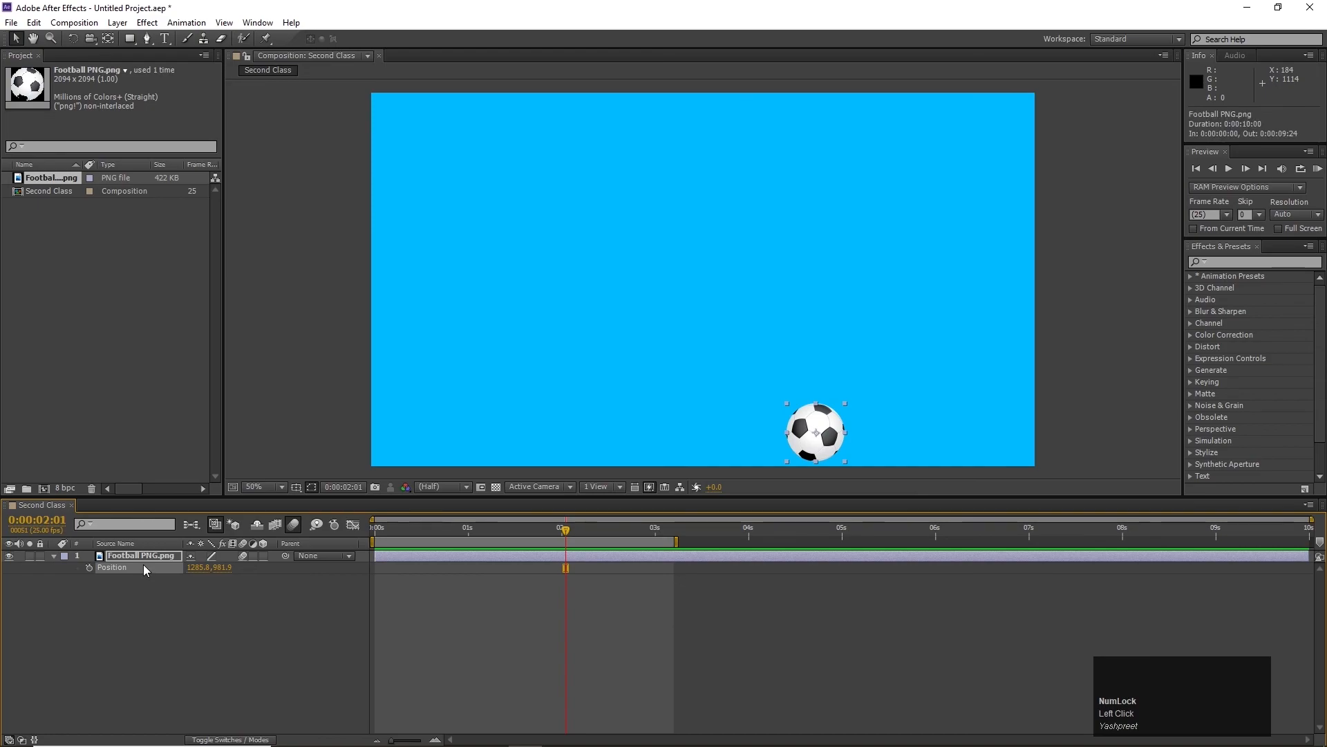
drag(393, 528, 348, 544)
key(ctrl+v)
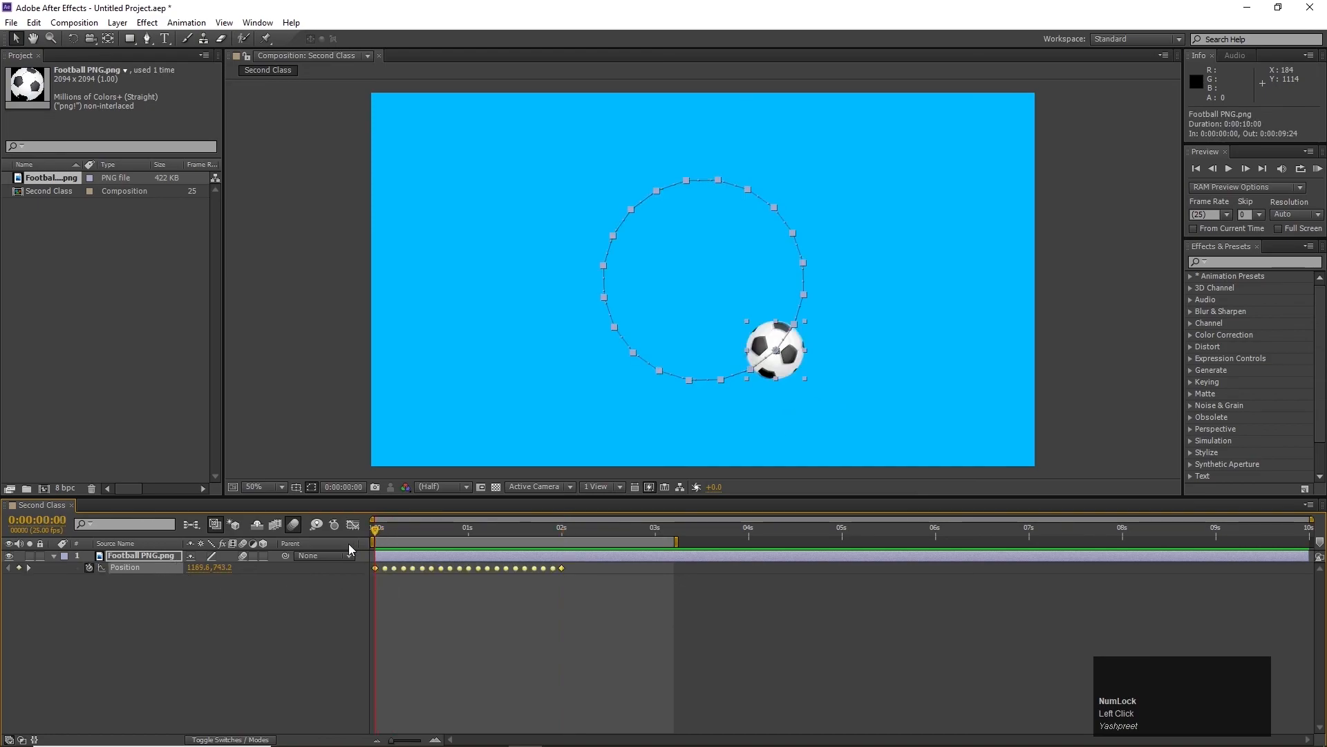
- Preview the football's motion around the near-circular polygon path from the start, and stop playback
click(110, 629)
key(space)
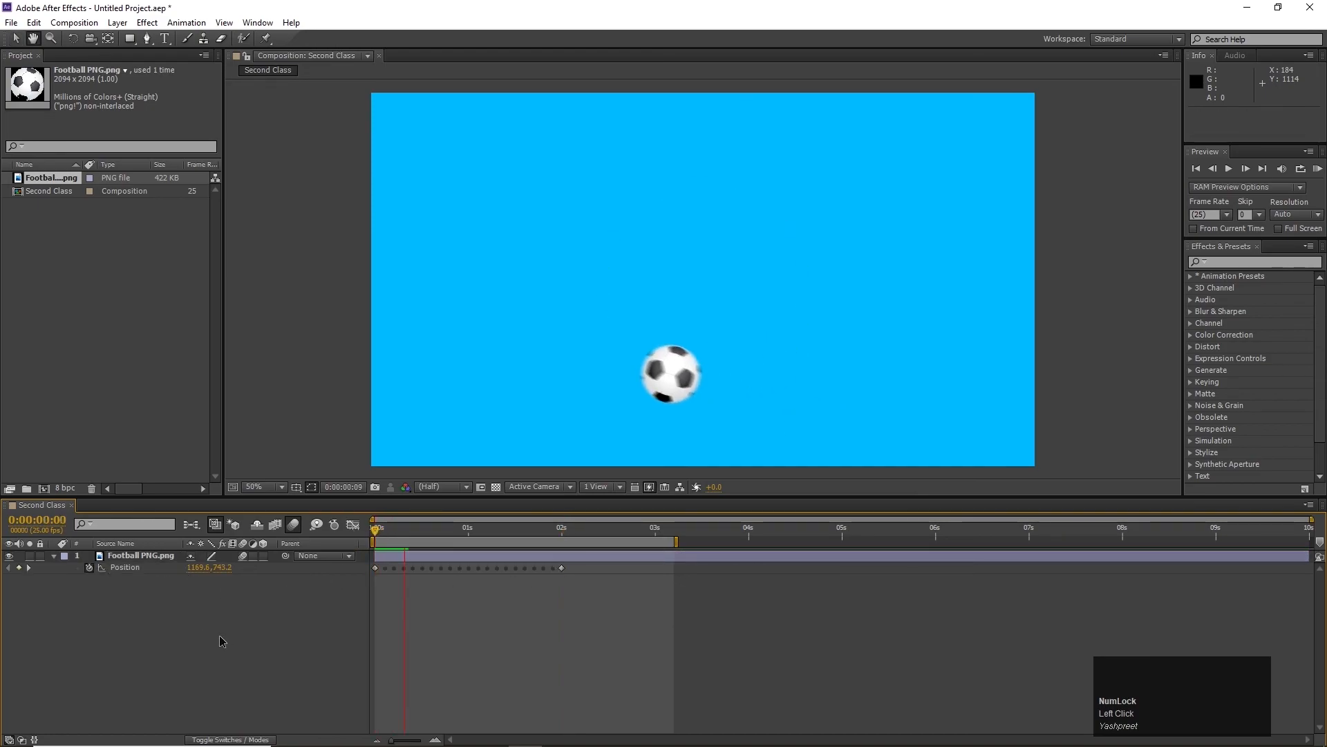
drag(386, 578, 559, 567)
click(483, 662)
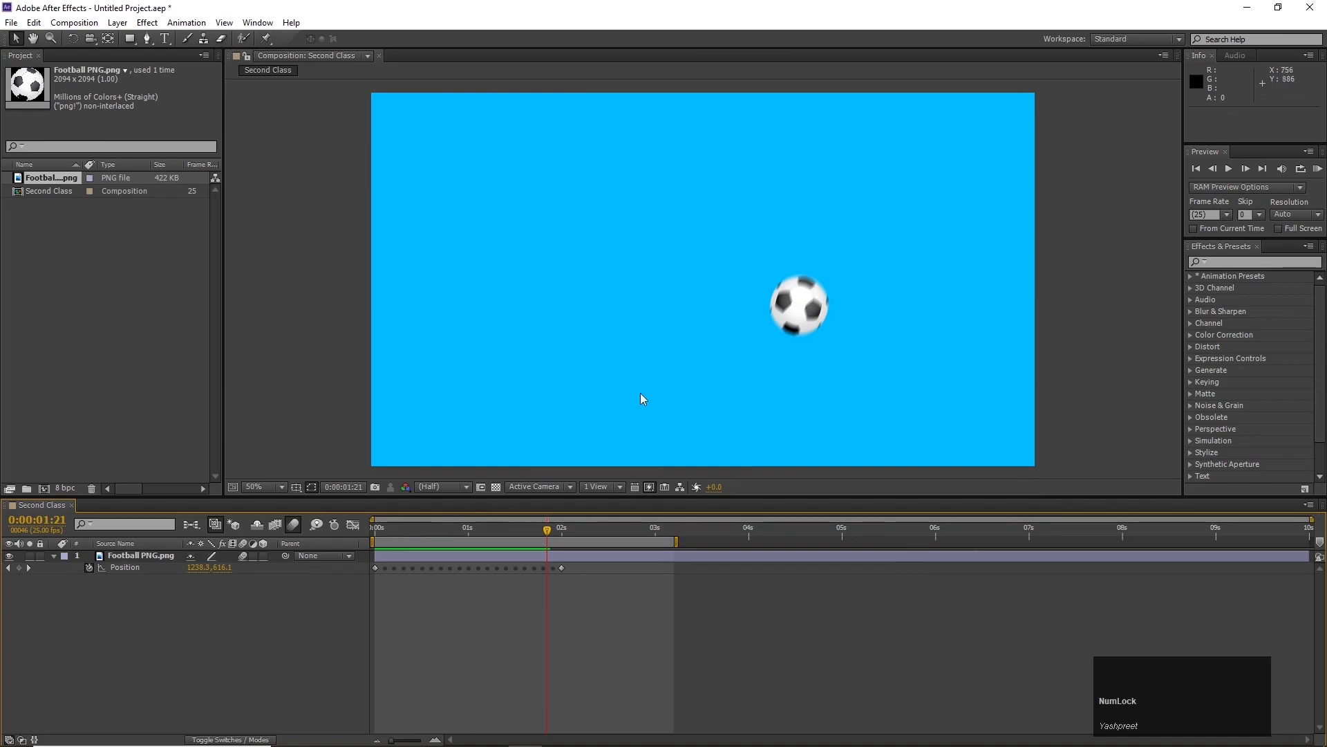
- Select all of the football's Position keyframes and examine the matching points on the near-circular motion path
click(376, 568)
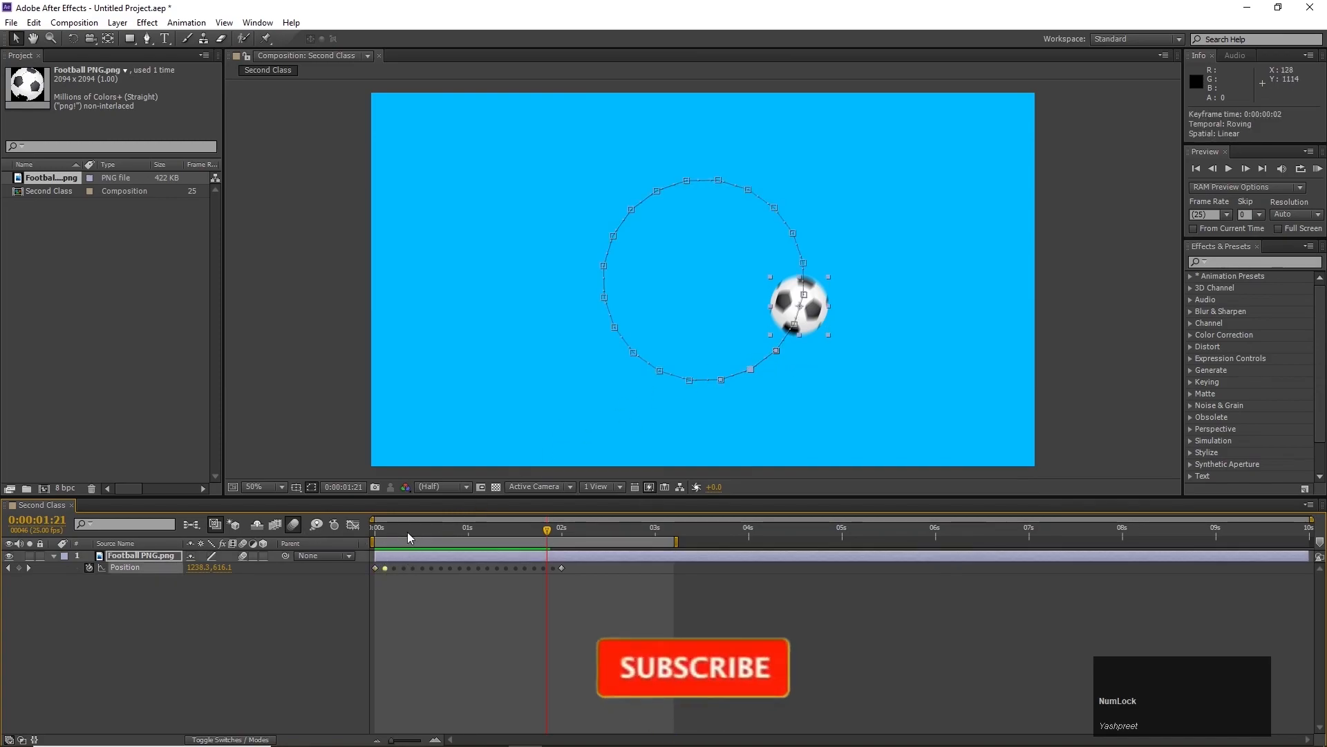
click(165, 567)
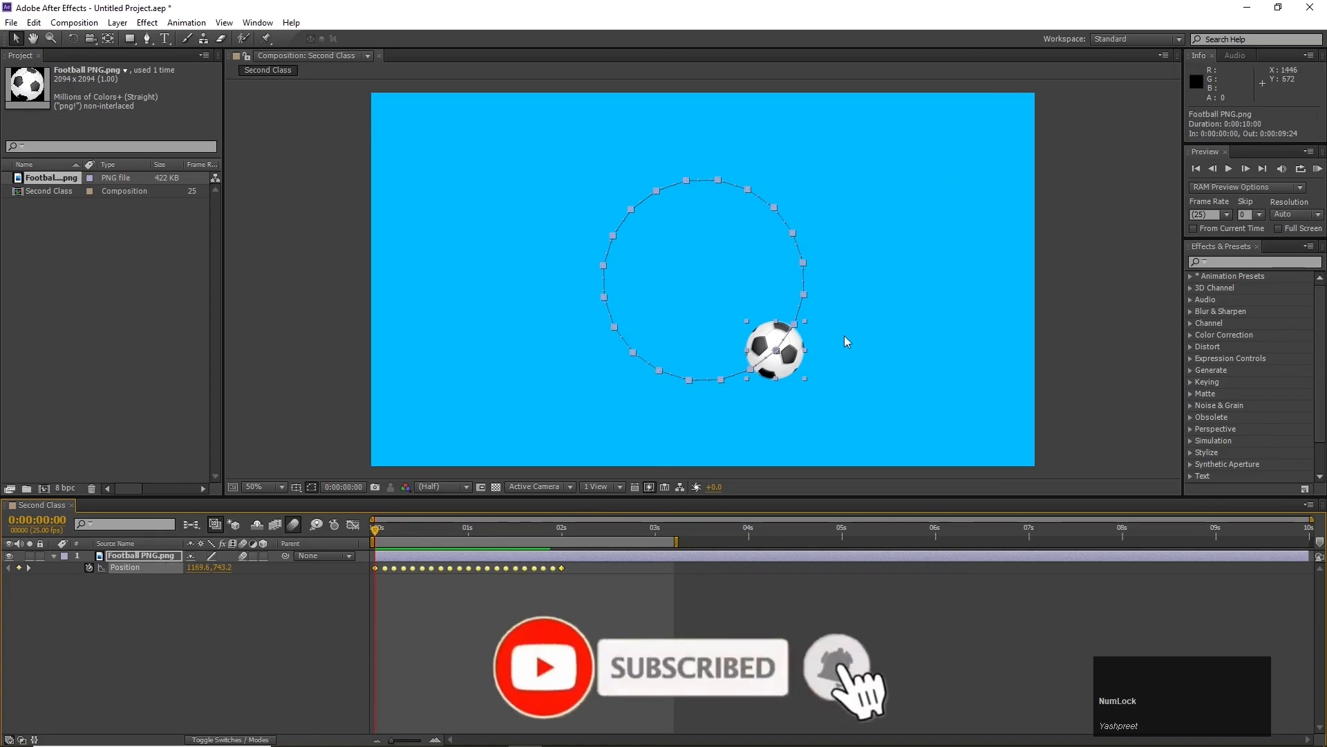
click(777, 350)
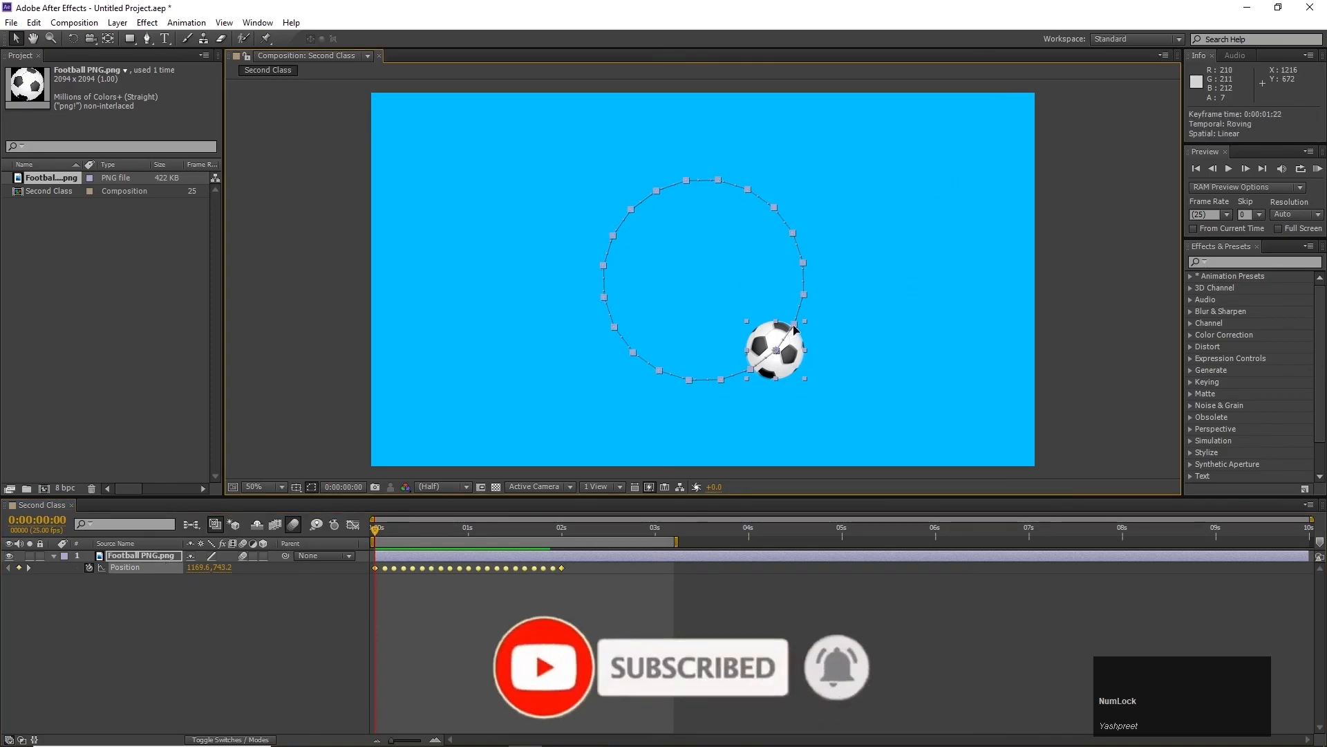
- Select a single Position keyframe instead of all, and pull two lower-right points of the circular motion path outward into spikes
click(793, 325)
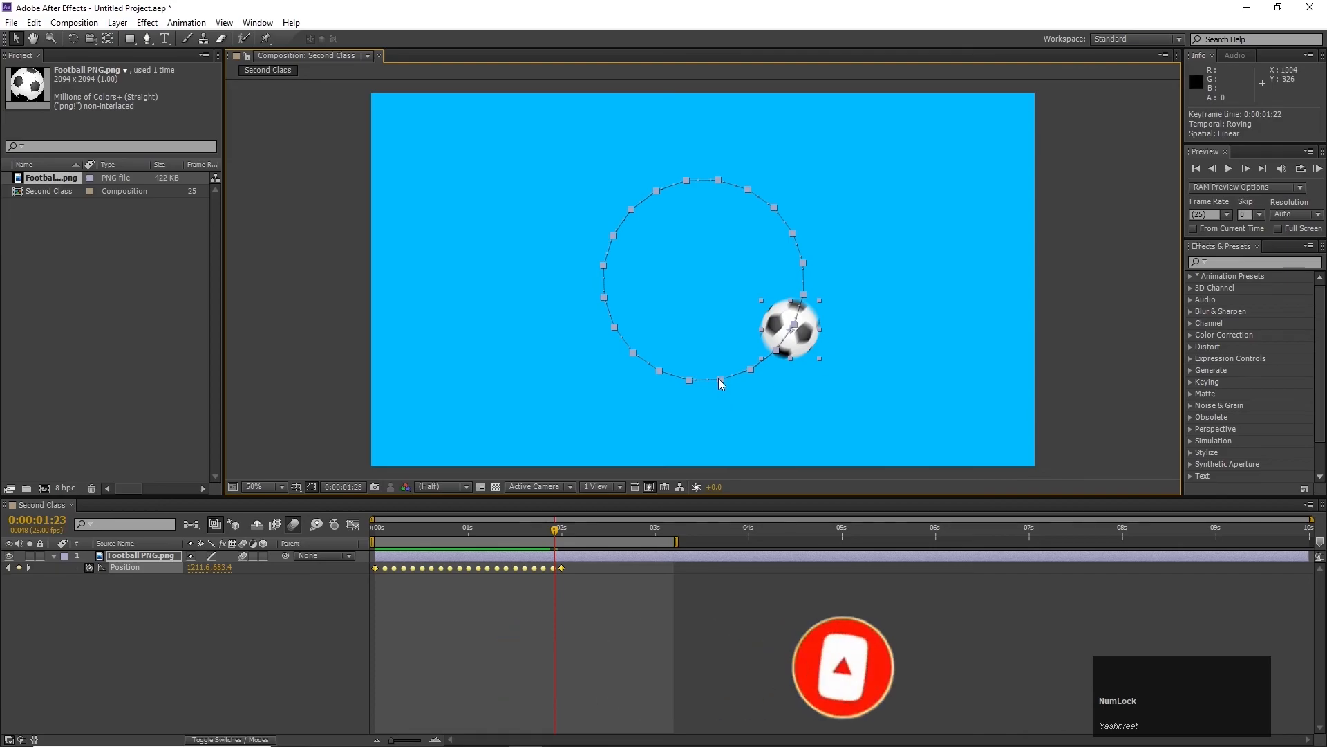
click(498, 603)
click(496, 569)
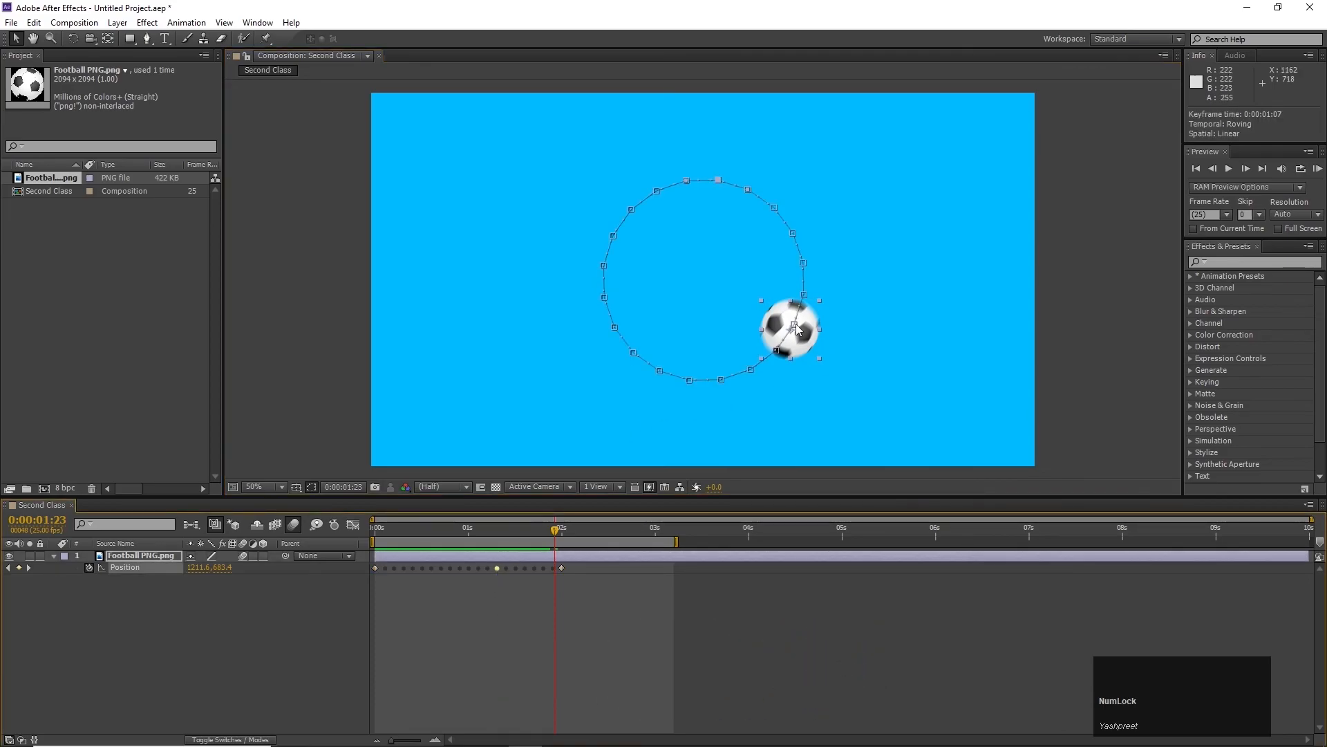
drag(798, 331, 965, 364)
drag(751, 369, 763, 434)
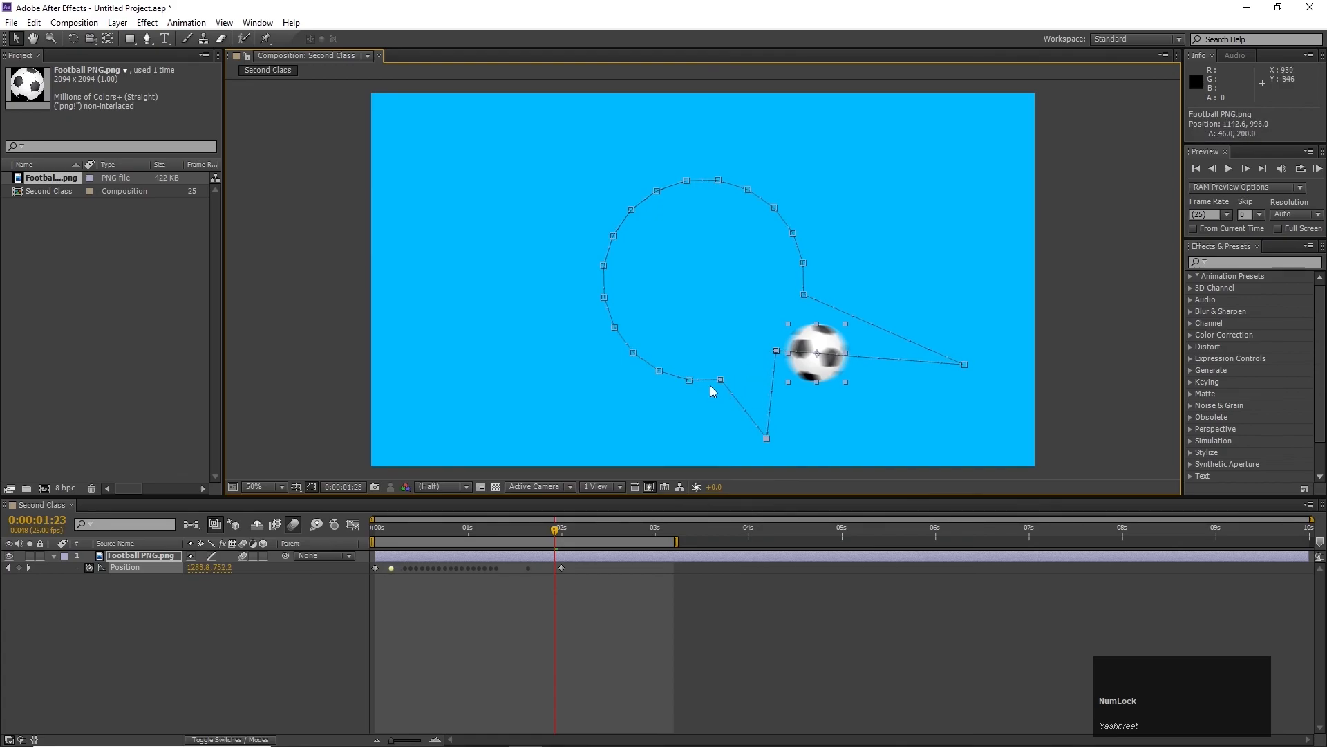
- Pull points along the bottom and left side of the football's motion path outward to make its outline jagged
drag(721, 380, 696, 428)
drag(690, 380, 628, 437)
drag(661, 371, 582, 404)
drag(614, 328, 516, 375)
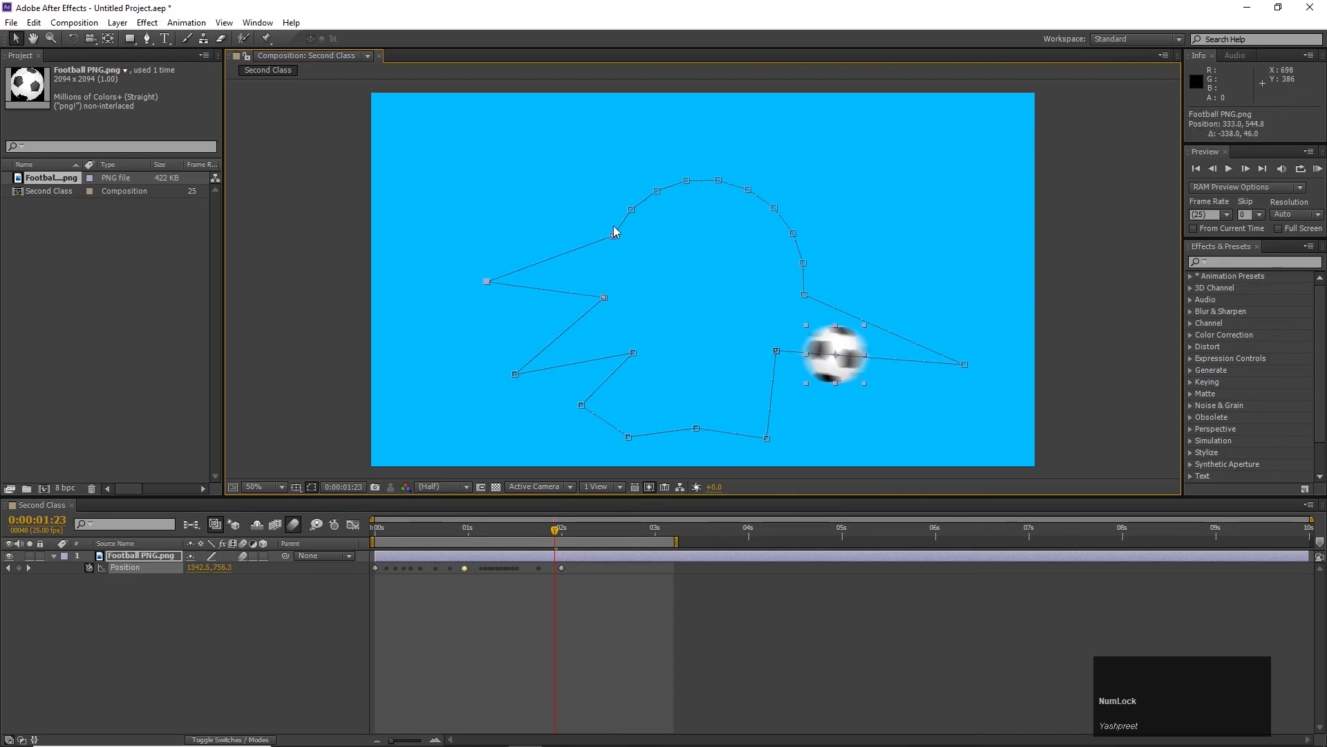
- Pull alternate points along the upper-left, top and upper-right of the motion path outward into spikes
drag(631, 209, 584, 191)
drag(688, 185, 748, 141)
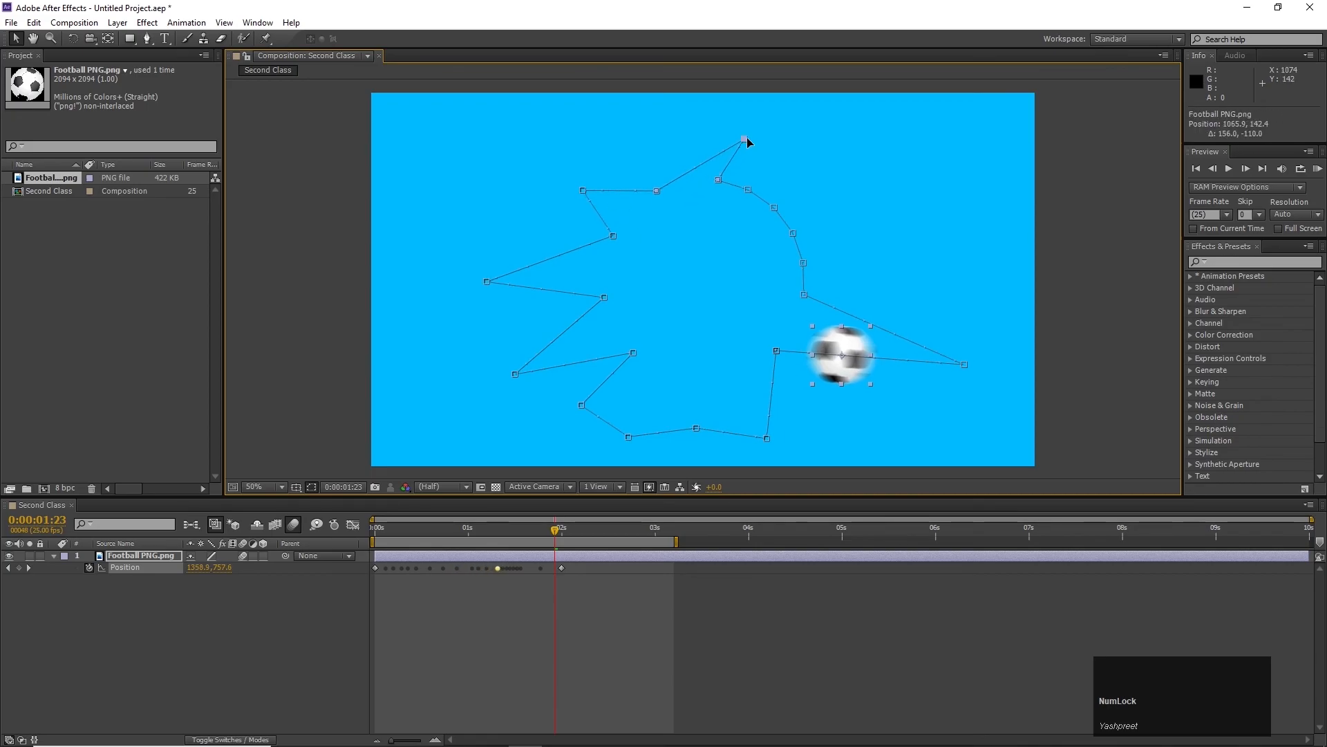
drag(750, 193, 848, 159)
drag(793, 235, 879, 231)
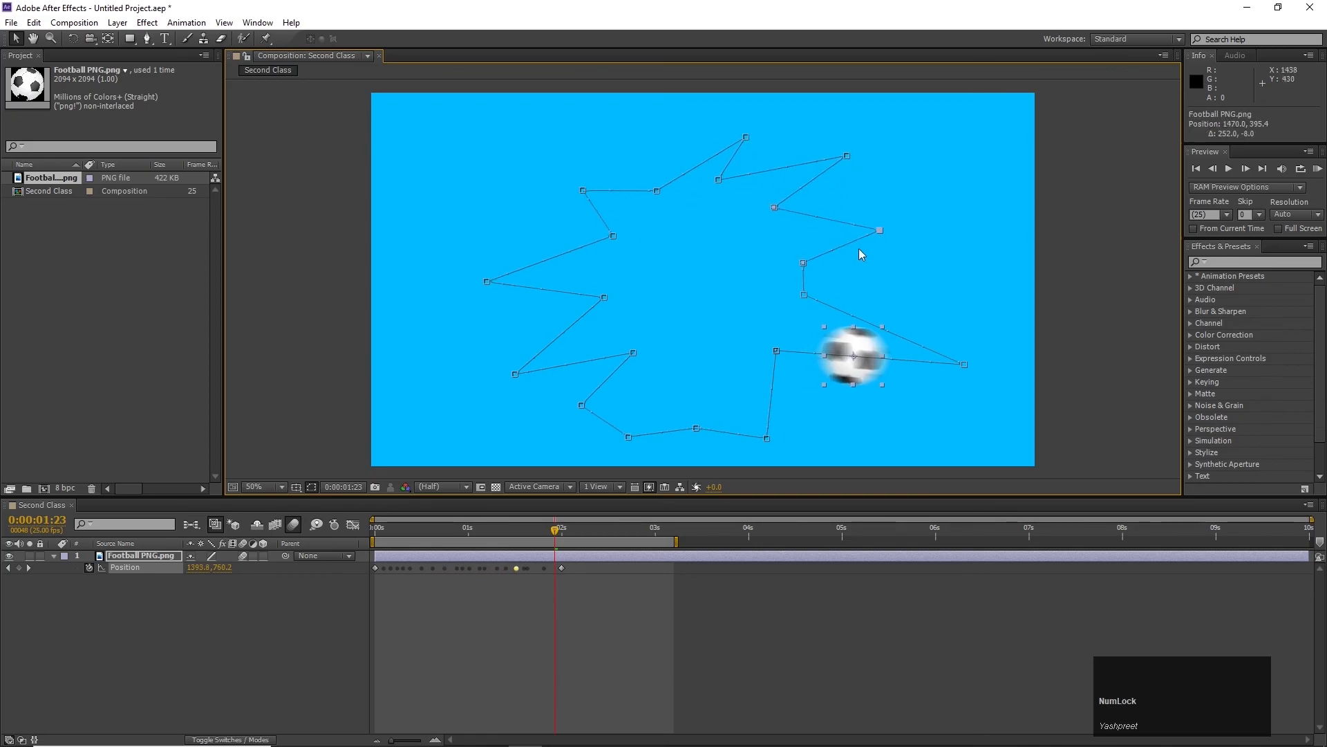
- Form another spike on the motion path's right side and move its start and end points together farther to the lower right
drag(803, 296, 935, 276)
drag(964, 365, 890, 381)
drag(776, 351, 893, 384)
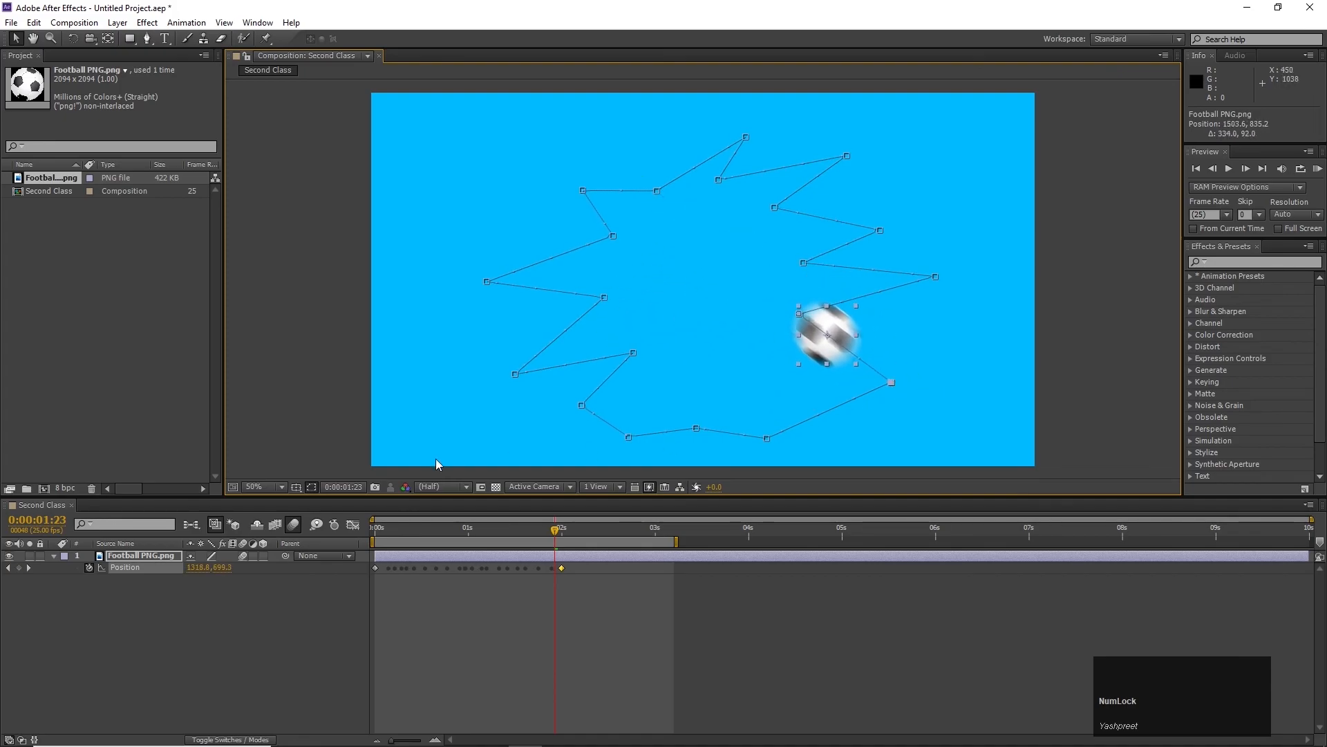
- Return to 0:00:00:00 and preview the football's motion along the spiky path
drag(414, 532, 329, 569)
click(311, 587)
key(space)
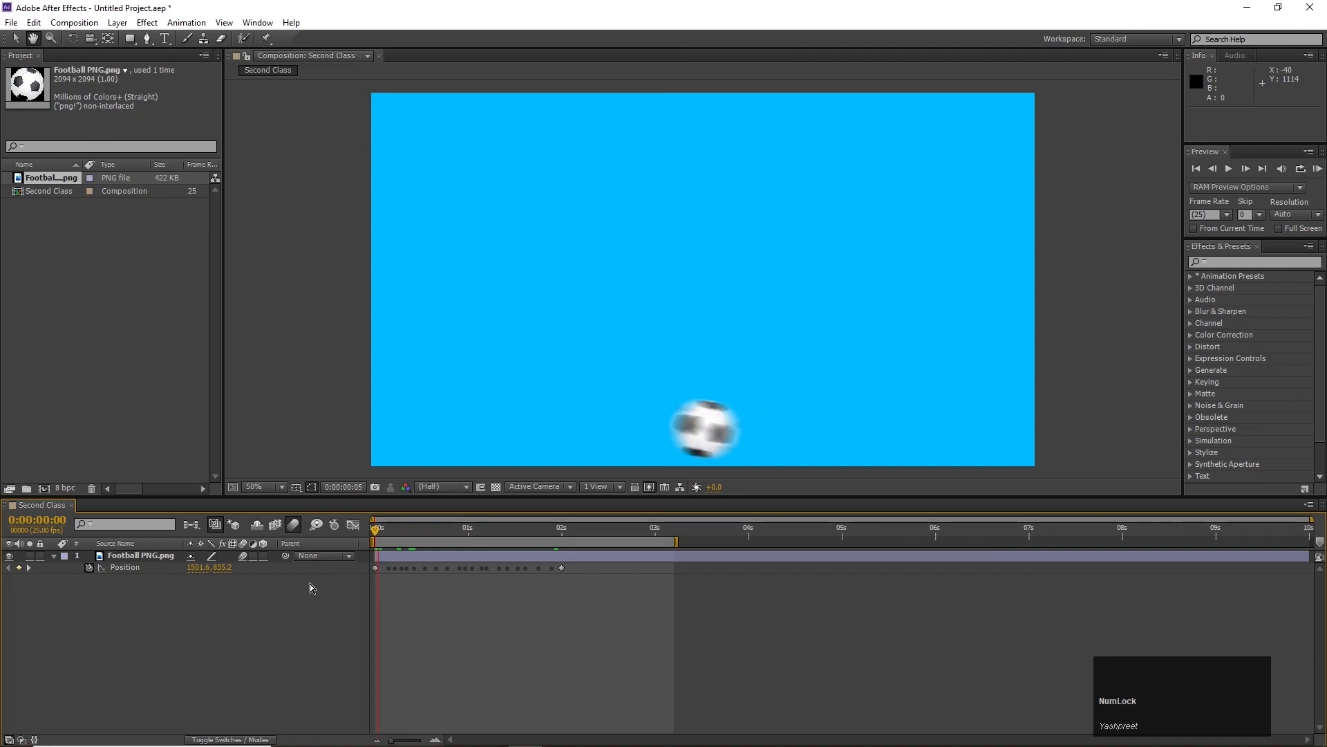